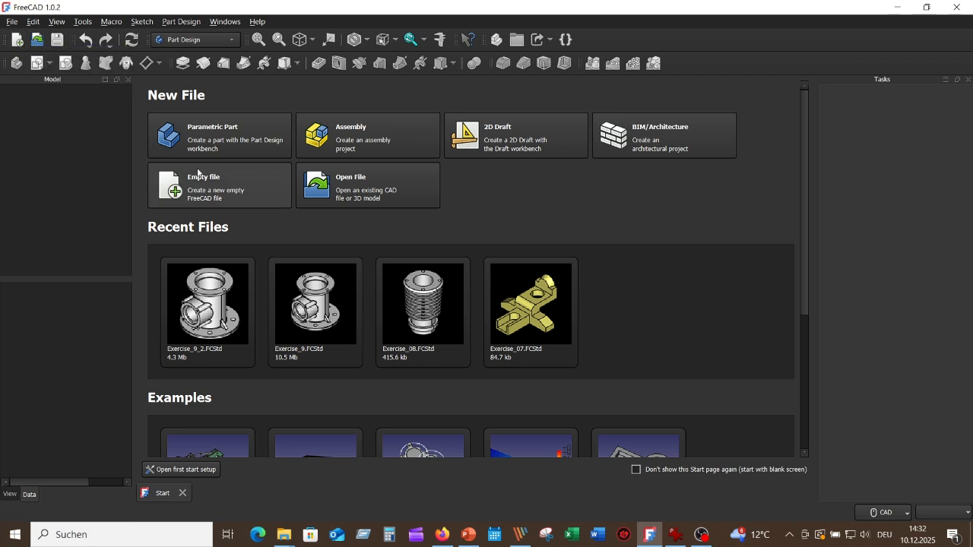
# Create a new parametric part and consult the dimensions in the reference drawing Picture1.png.
pyautogui.click(225, 139)
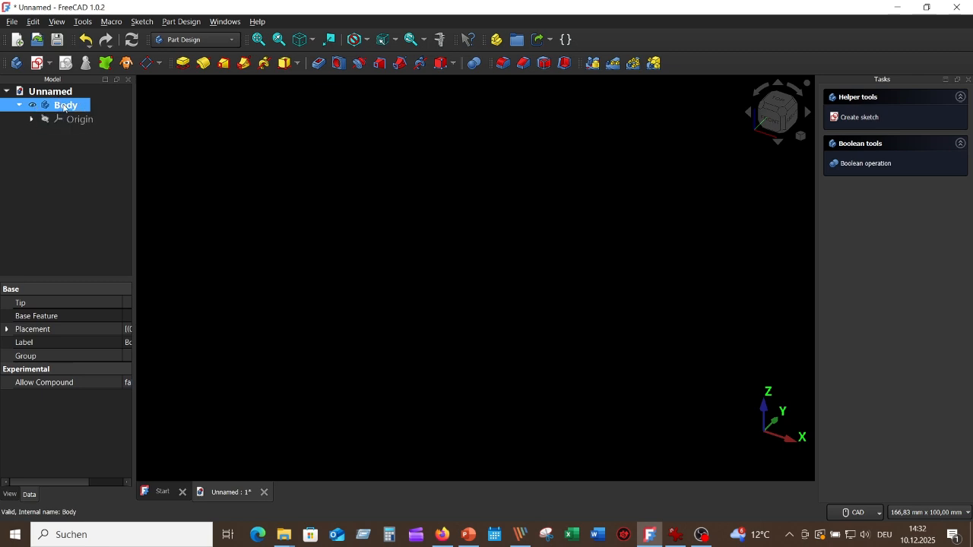
pyautogui.click(673, 536)
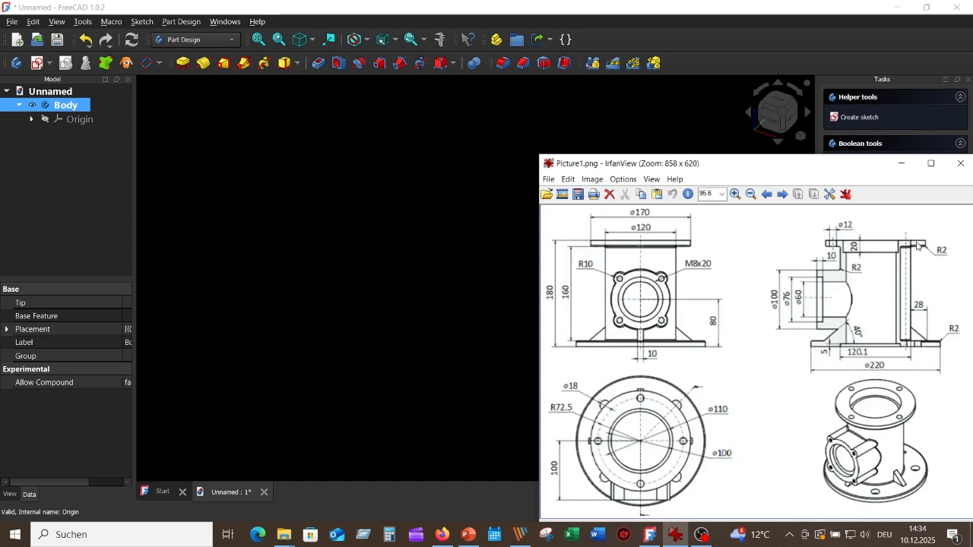
pyautogui.click(445, 211)
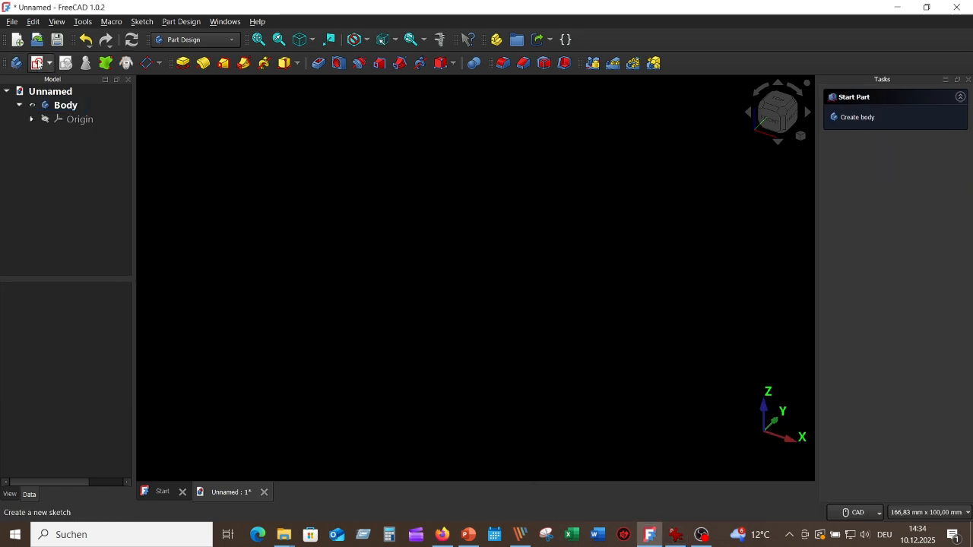
# Start a new sketch on the XZ plane of the body.
pyautogui.click(36, 64)
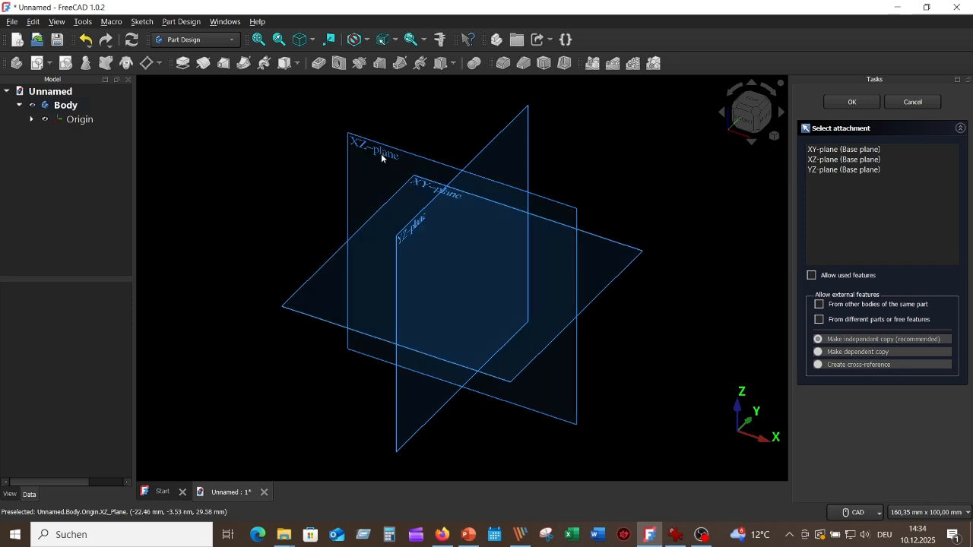
pyautogui.click(381, 155)
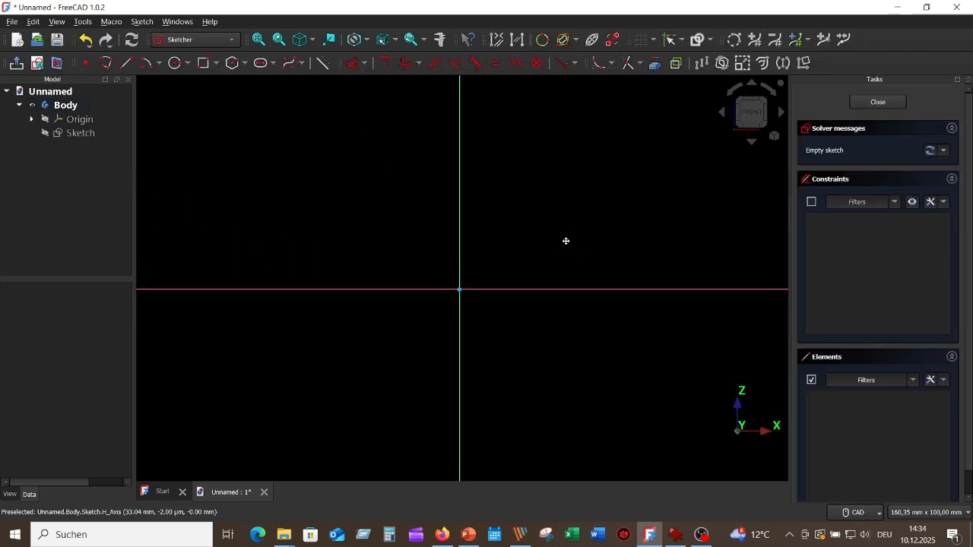
pyautogui.moveTo(566, 241); pyautogui.dragTo(507, 282, button='middle')
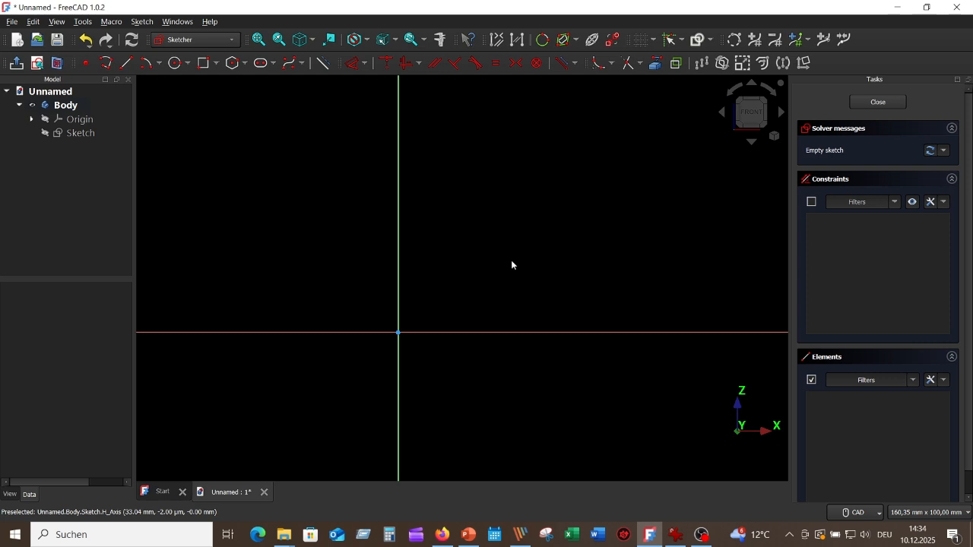
# Draw a polyline with an about 52 mm base line on the horizontal axis, base flange, vertical outer wall, and upper flange underside and edge.
pyautogui.click(107, 64)
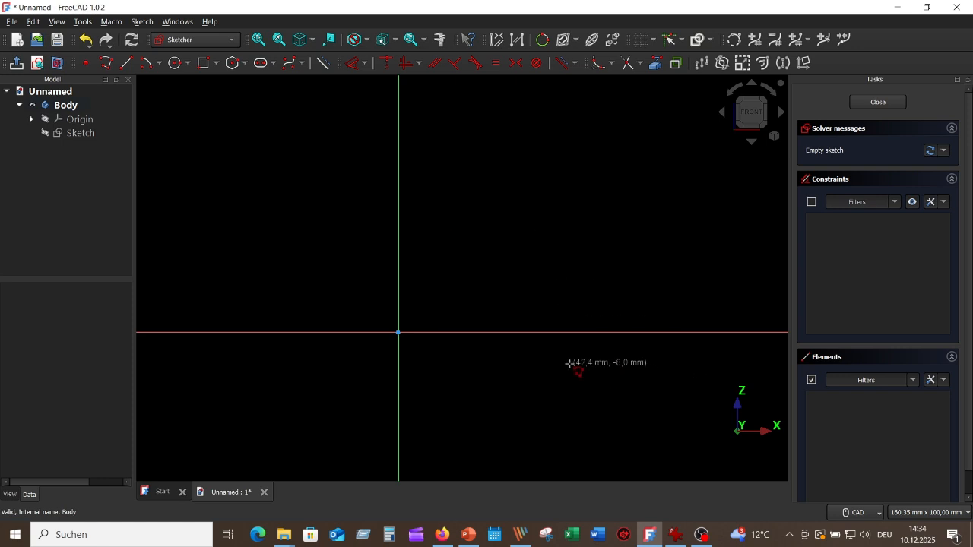
pyautogui.click(519, 332)
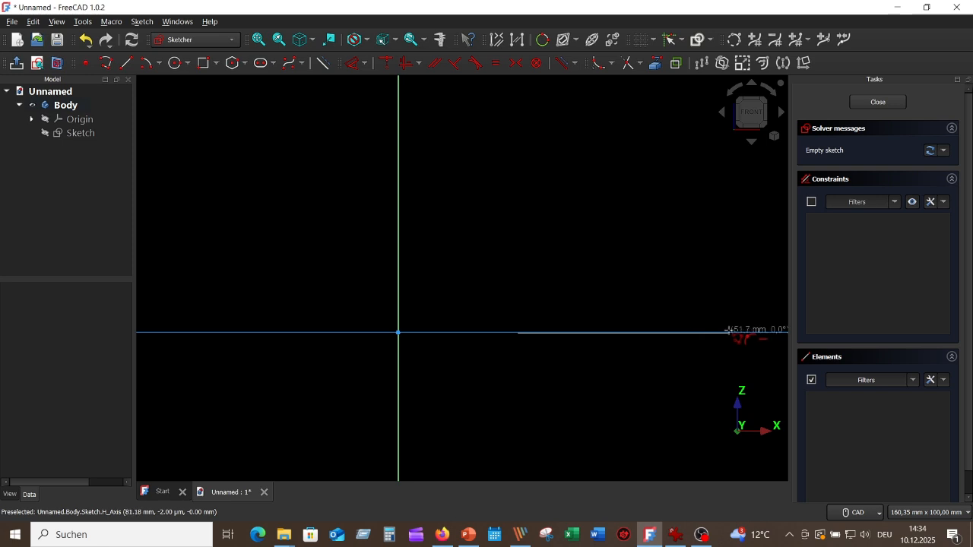
pyautogui.click(728, 331)
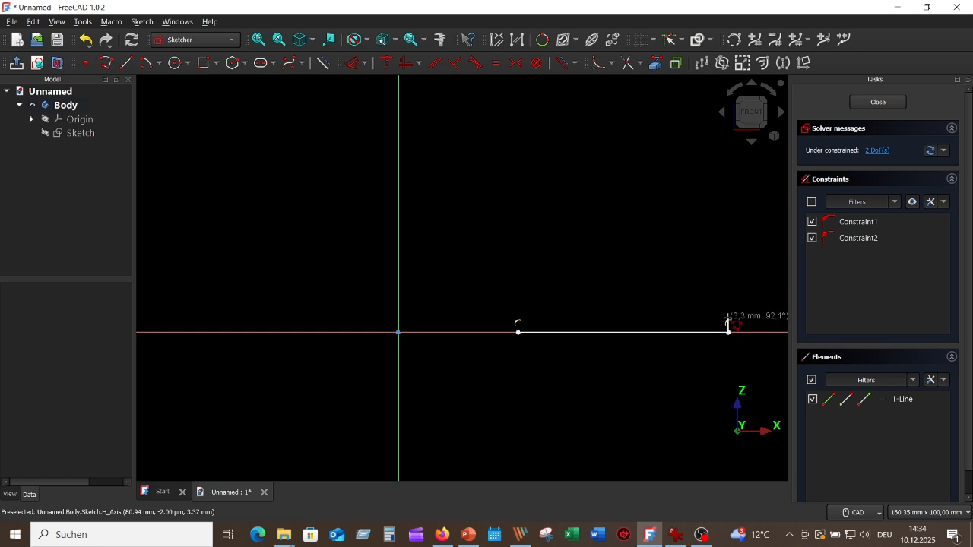
pyautogui.click(727, 318)
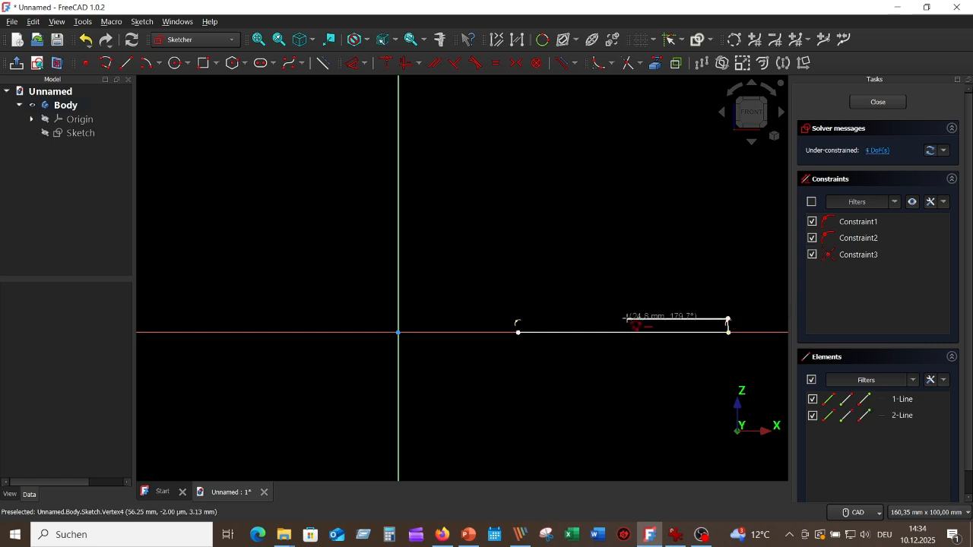
pyautogui.click(627, 318)
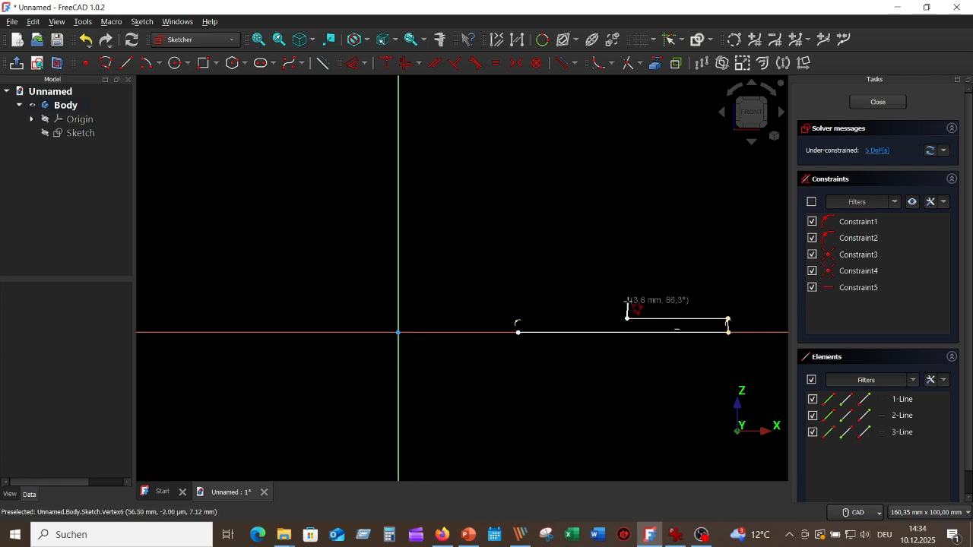
pyautogui.click(626, 146)
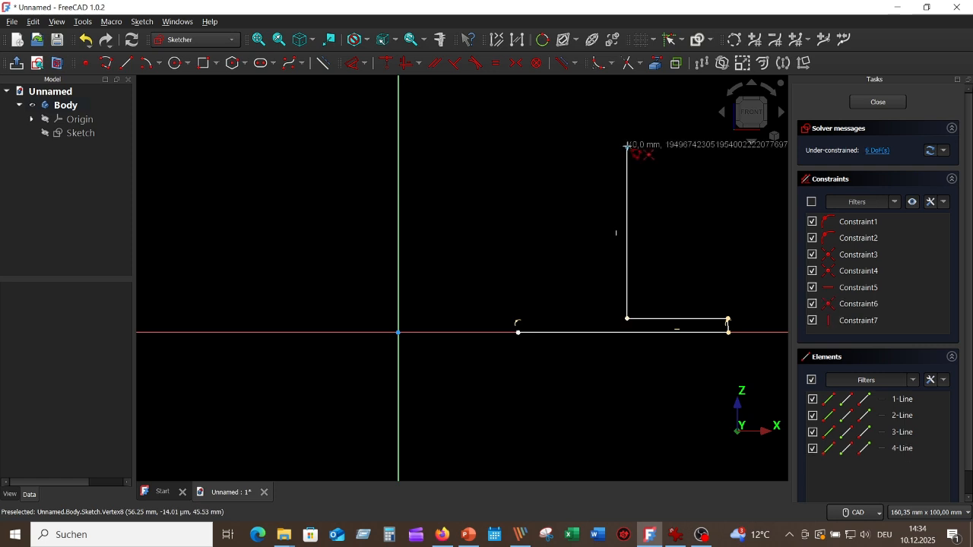
pyautogui.click(671, 146)
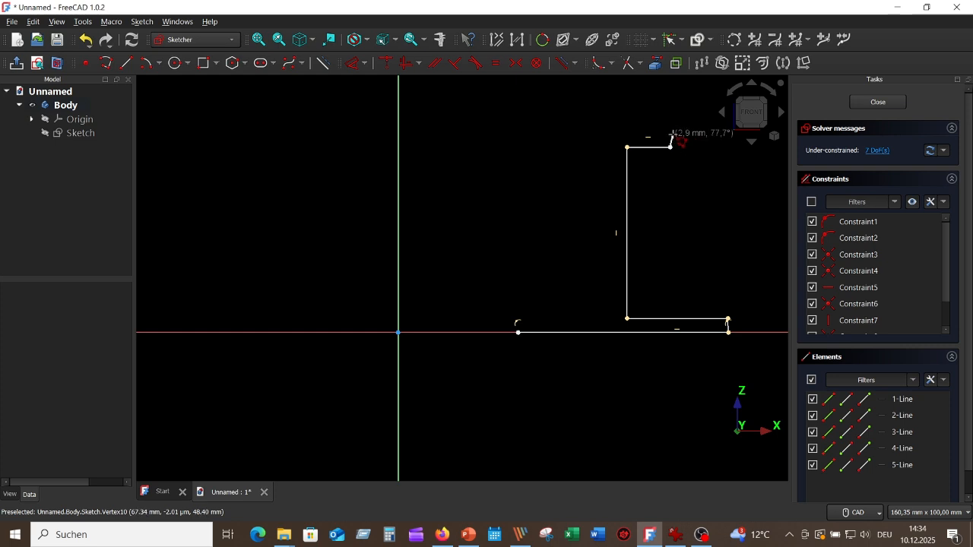
pyautogui.click(670, 134)
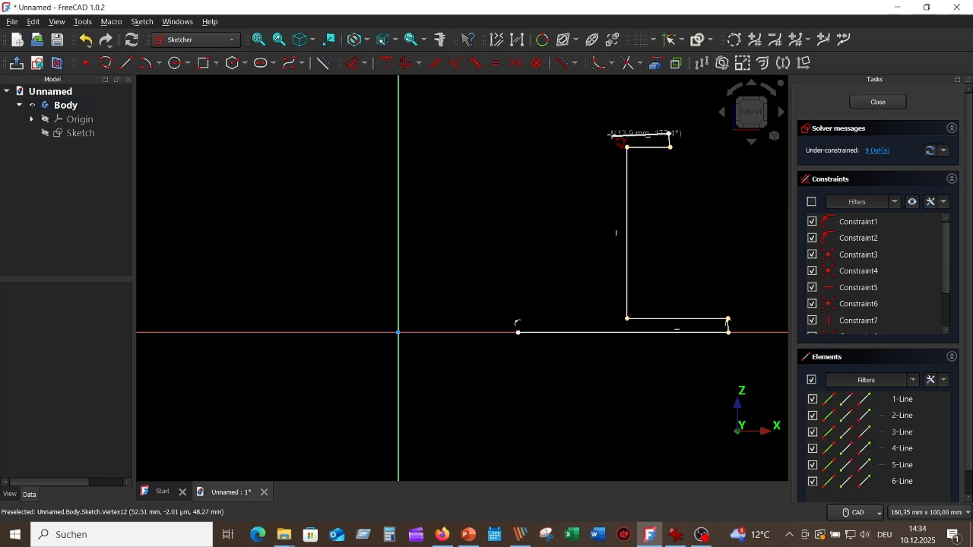
# Continue the polyline along the flange top, upper recess, about 41 mm inner wall and lower recess, ending it on the base line.
pyautogui.click(612, 134)
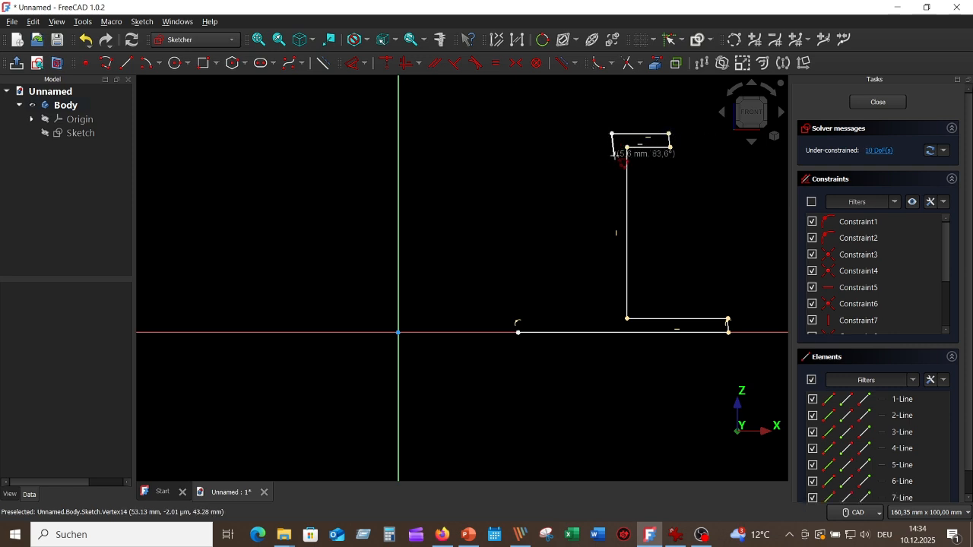
pyautogui.click(612, 157)
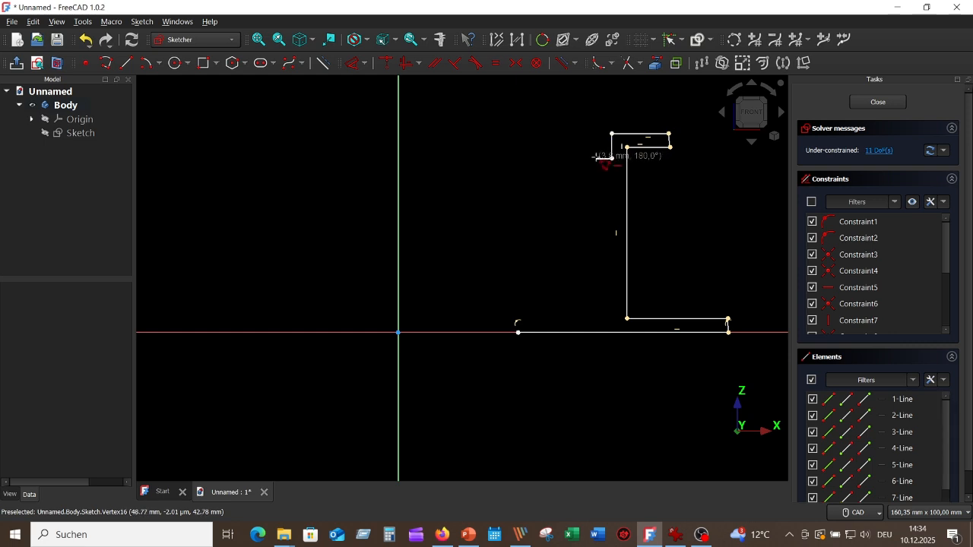
pyautogui.click(595, 158)
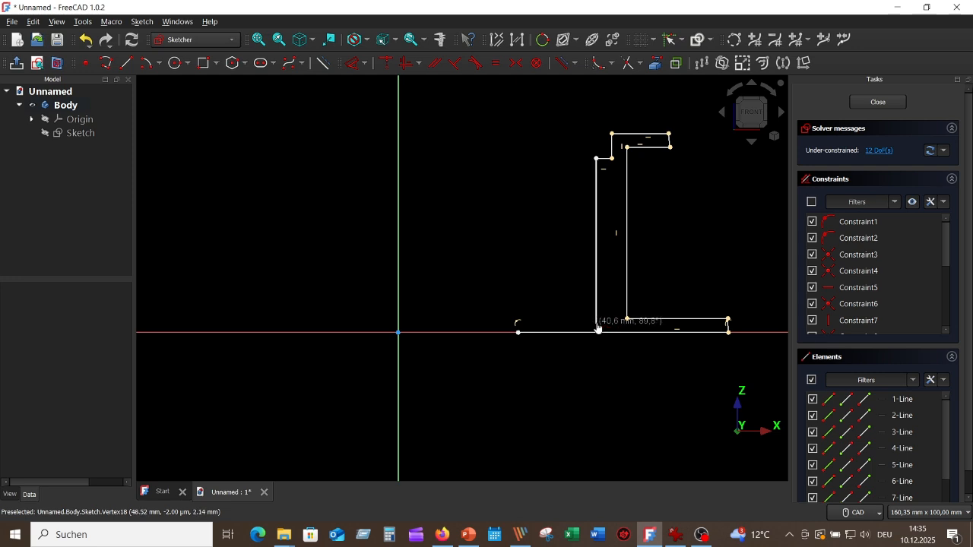
pyautogui.click(596, 323)
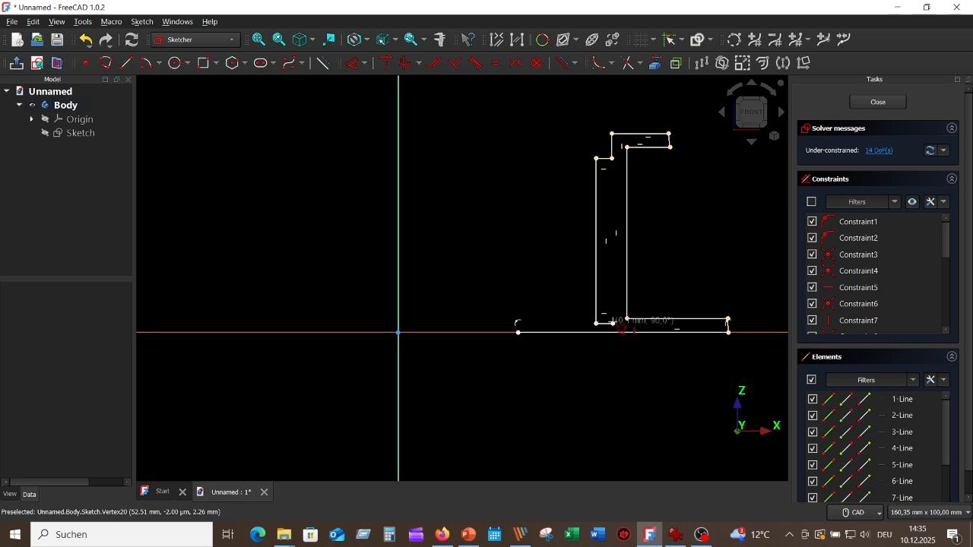
pyautogui.click(613, 324)
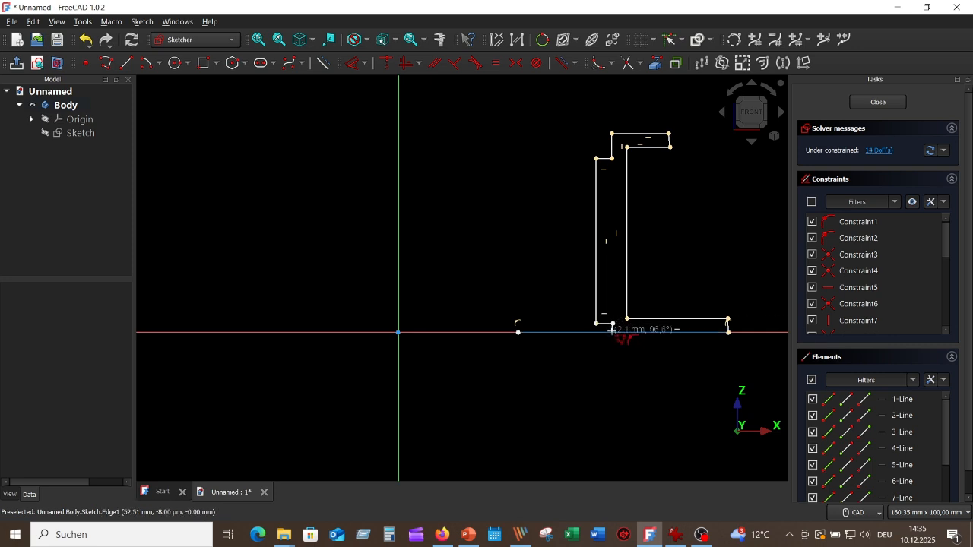
pyautogui.doubleClick(613, 331)
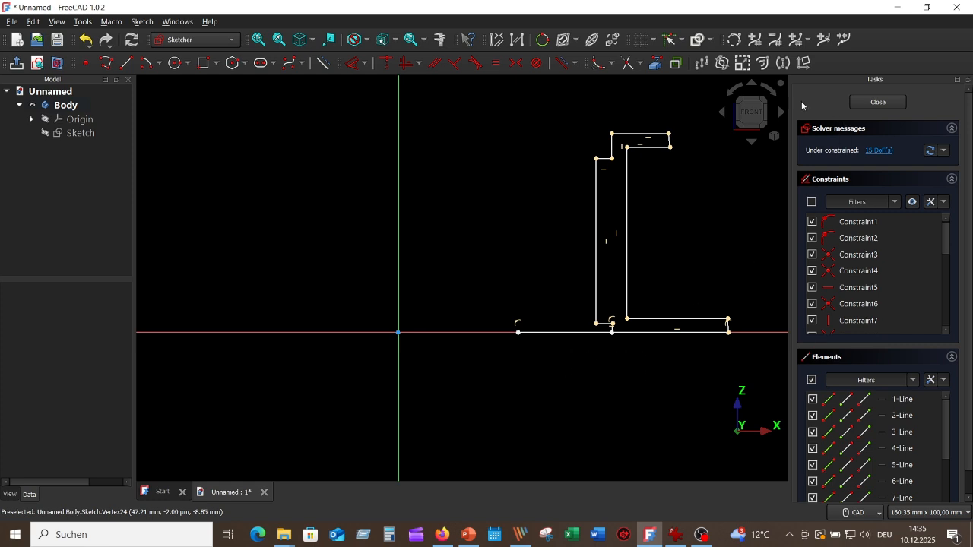
# Trim the part of the base line that extends inward past the lower recess toward the vertical axis.
pyautogui.click(628, 63)
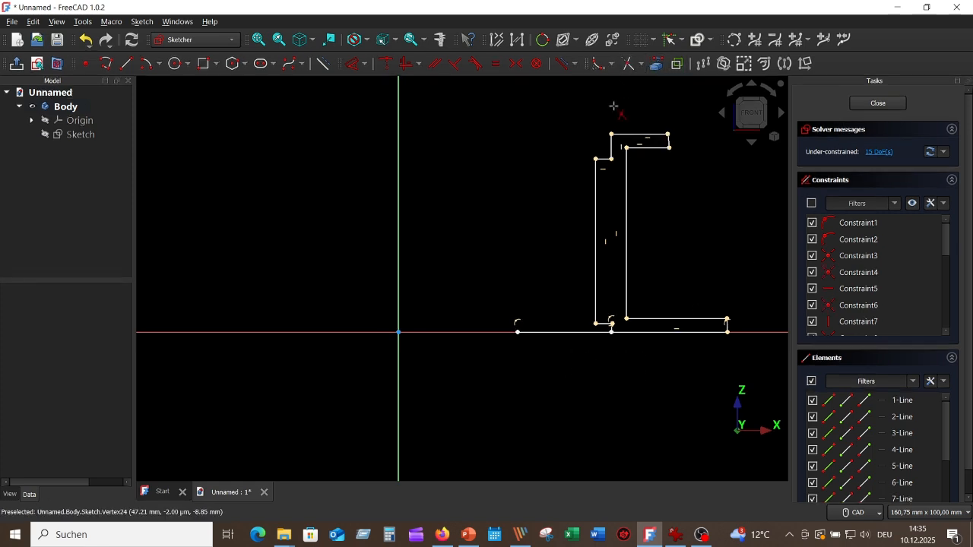
pyautogui.click(557, 332)
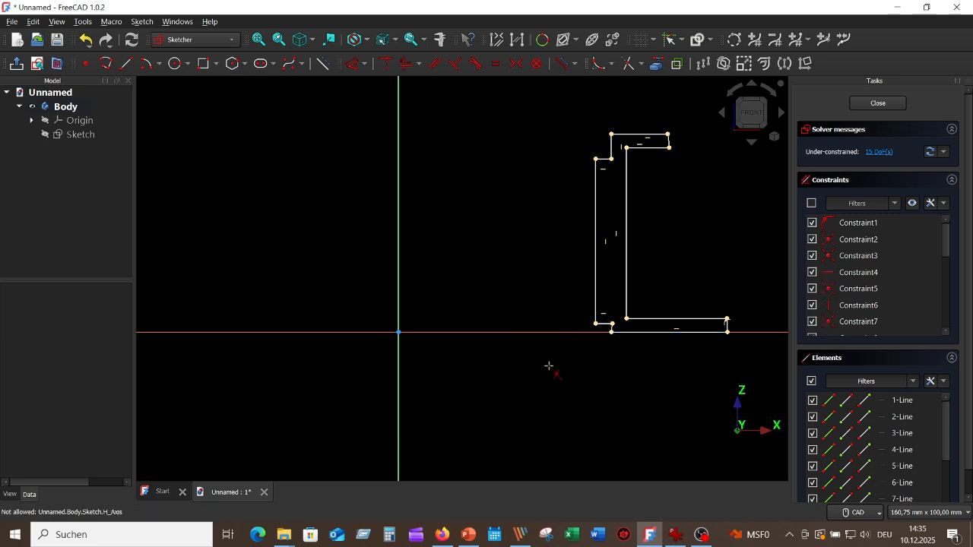
pyautogui.moveTo(555, 358)
pyautogui.mouseDown(button='middle')
pyautogui.moveTo(430, 317)
pyautogui.moveTo(454, 365)
pyautogui.mouseUp(button='middle')
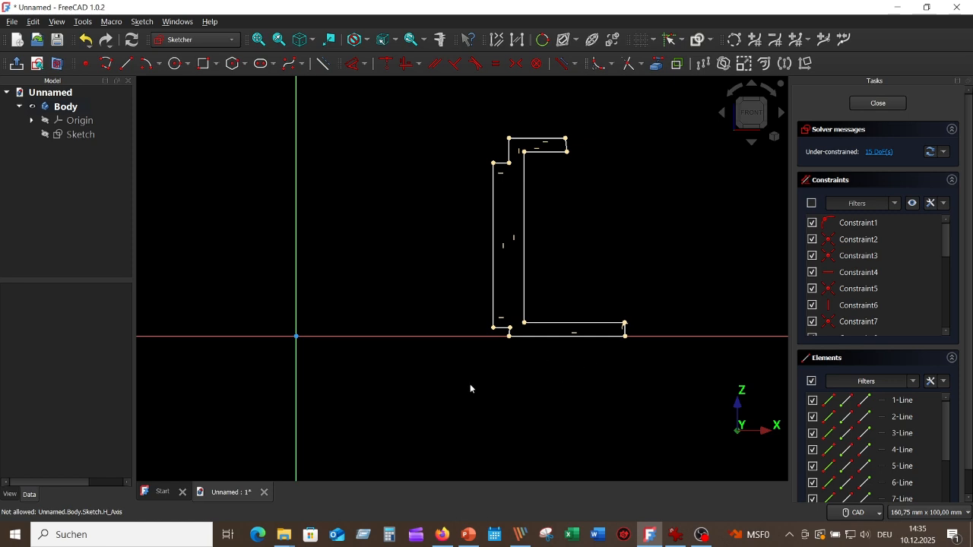
pyautogui.scroll(-1, 473, 390)
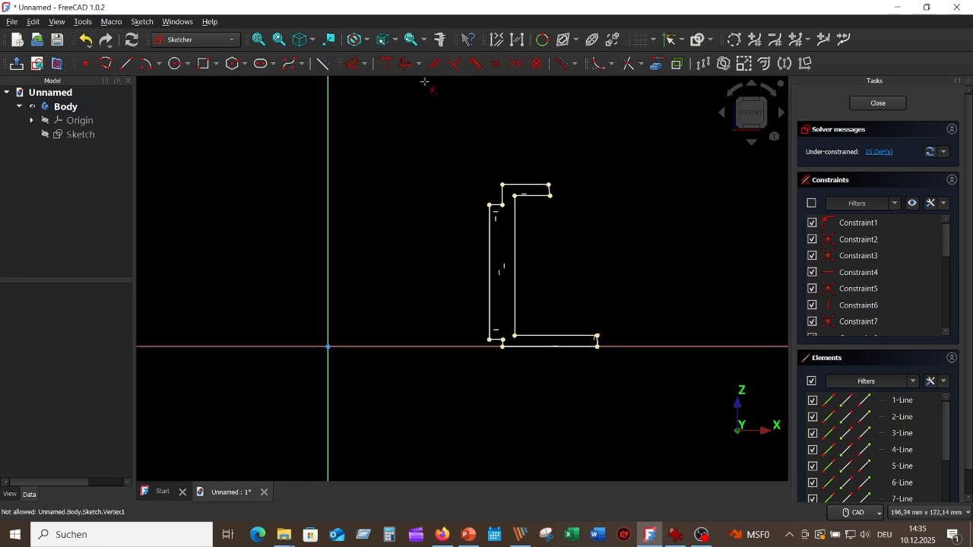
# Constrain the outer end edges of the base flange and the upper flange to vertical.
pyautogui.click(358, 66)
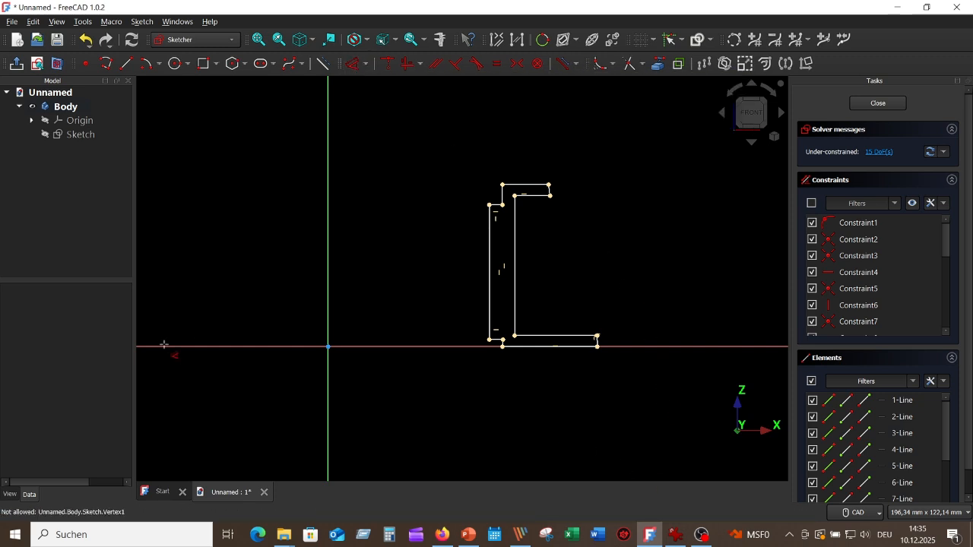
pyautogui.click(329, 400)
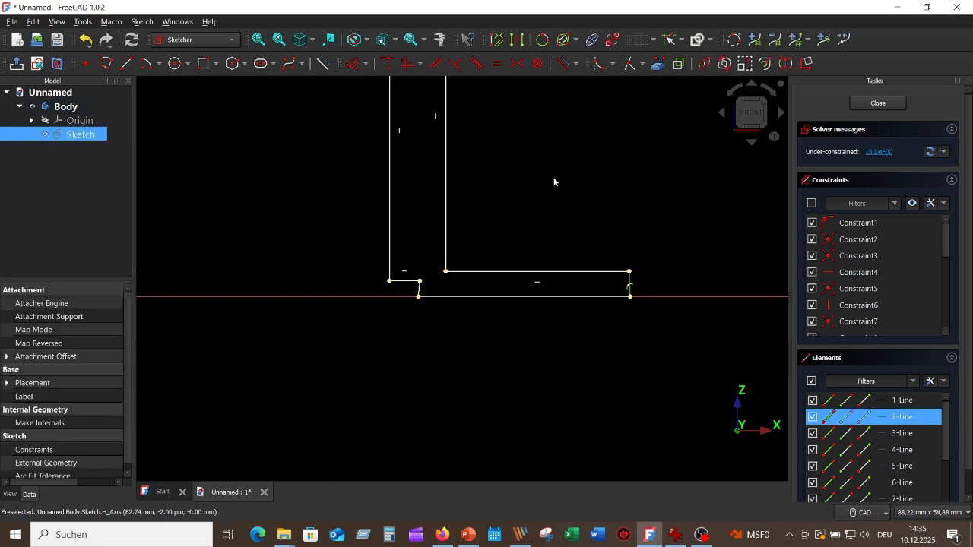
pyautogui.click(409, 63)
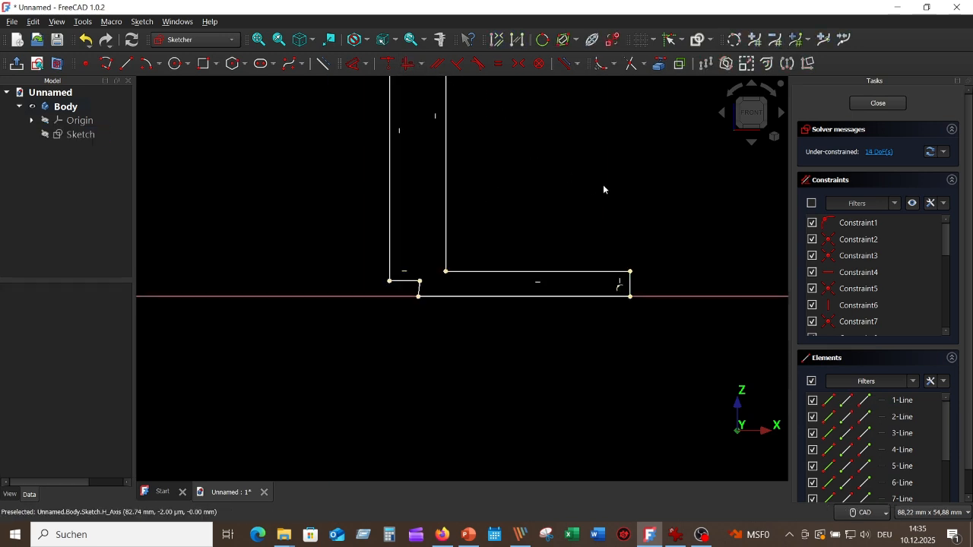
pyautogui.moveTo(605, 186); pyautogui.dragTo(563, 466, button='middle')
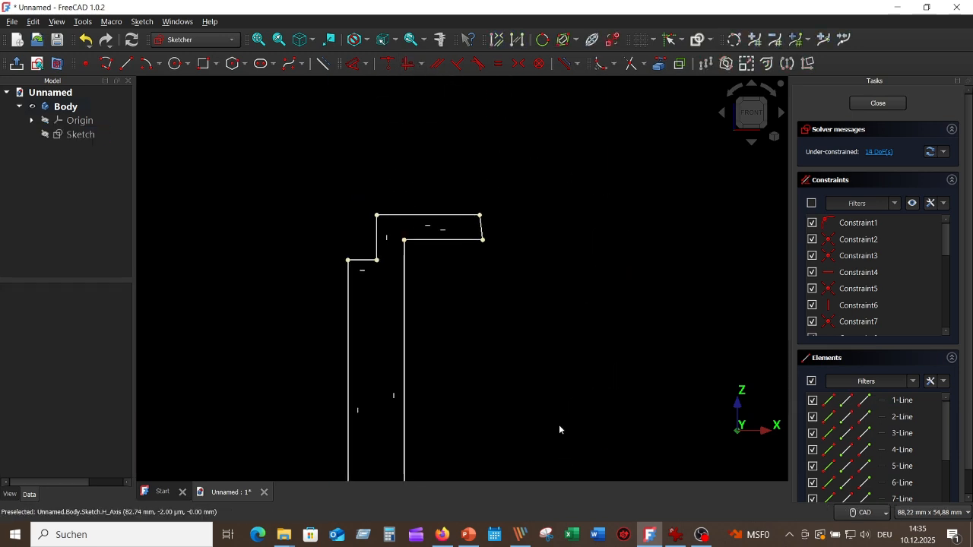
pyautogui.click(481, 226)
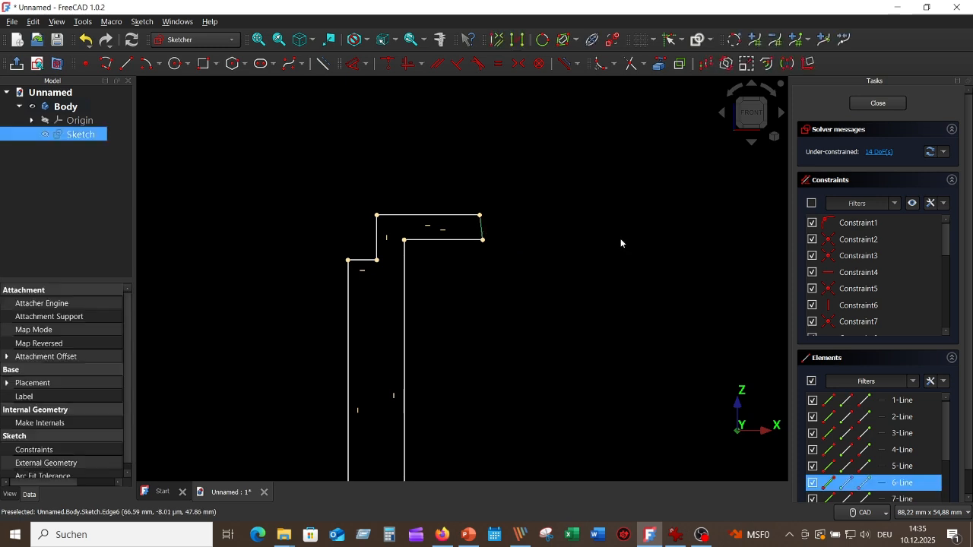
pyautogui.click(412, 62)
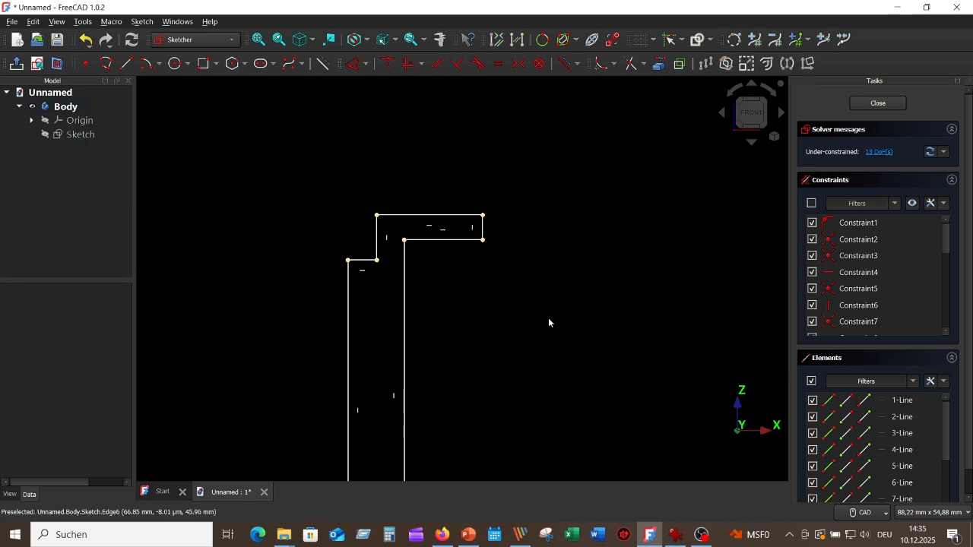
# Constrain the short slanted edge of the lower recess, beside the base line, to vertical.
pyautogui.moveTo(549, 323); pyautogui.dragTo(550, 263, button='middle')
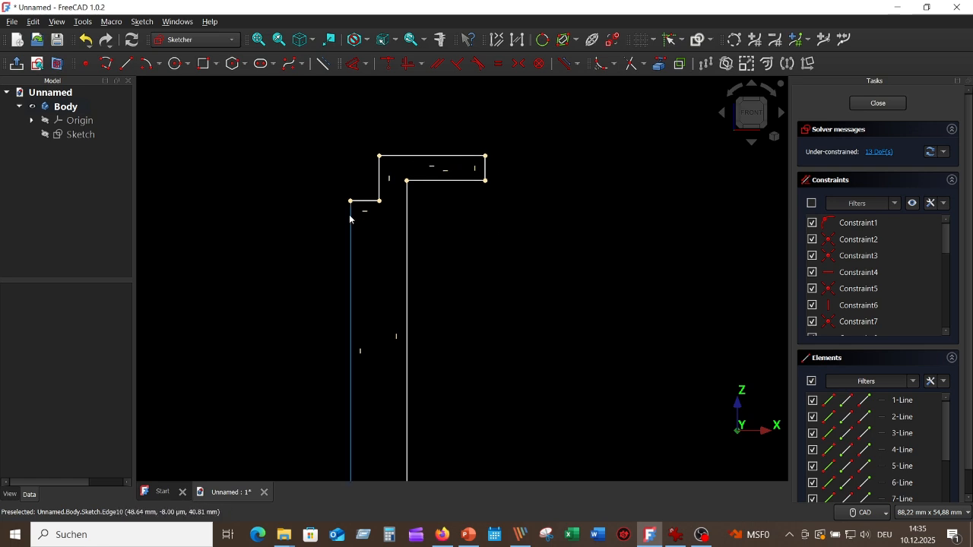
pyautogui.moveTo(507, 343); pyautogui.dragTo(530, 128, button='middle')
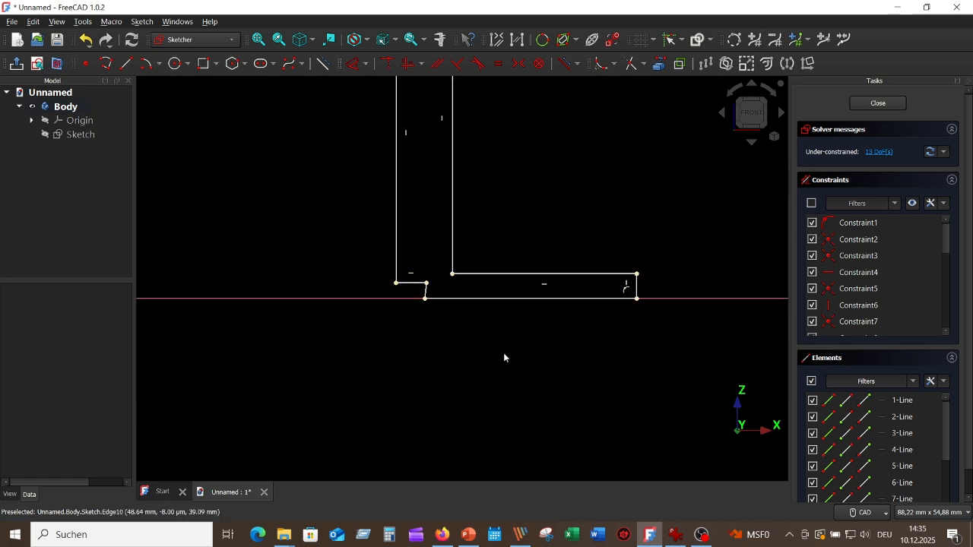
pyautogui.scroll(3, 504, 356)
pyautogui.moveTo(489, 385); pyautogui.dragTo(482, 413, button='middle')
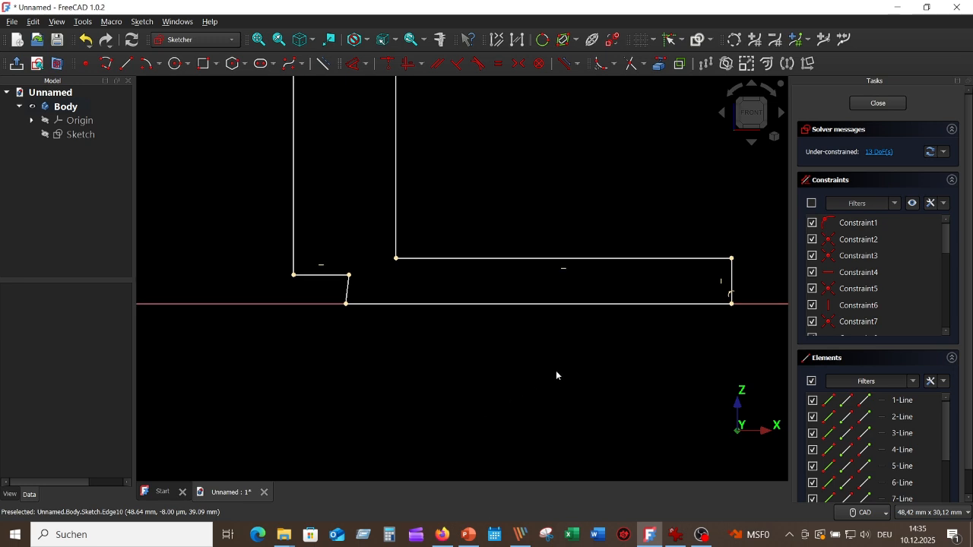
pyautogui.click(346, 289)
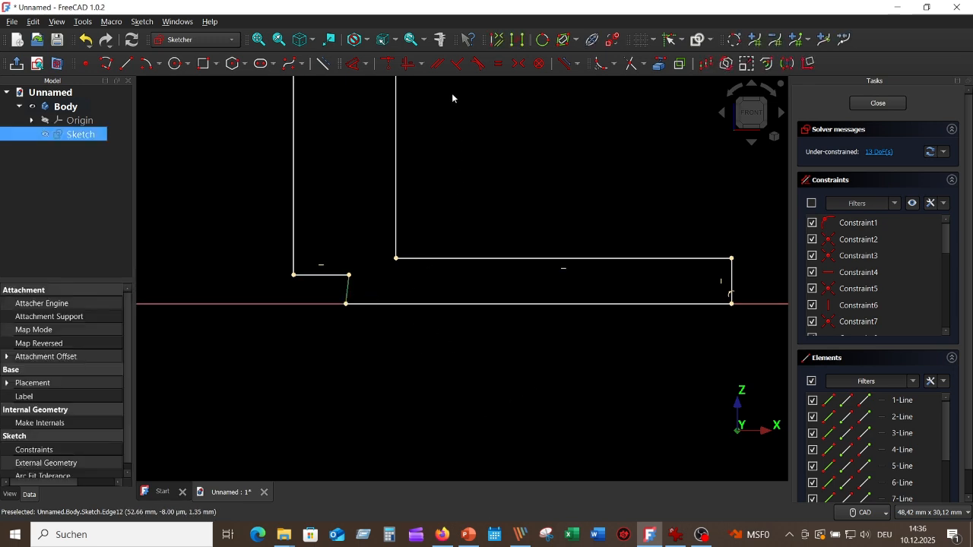
pyautogui.click(415, 66)
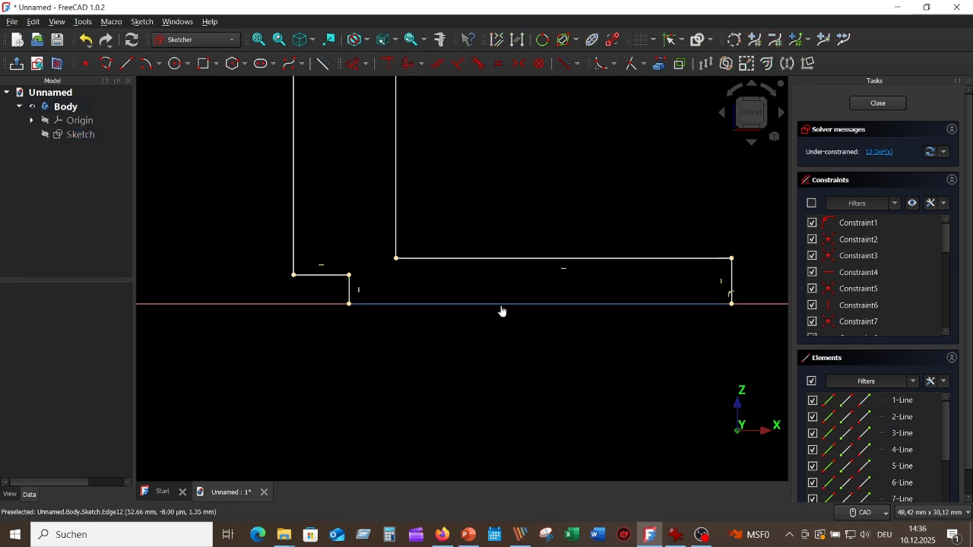
# Constrain the base line along the underside of the base flange to horizontal.
pyautogui.click(500, 304)
pyautogui.click(412, 65)
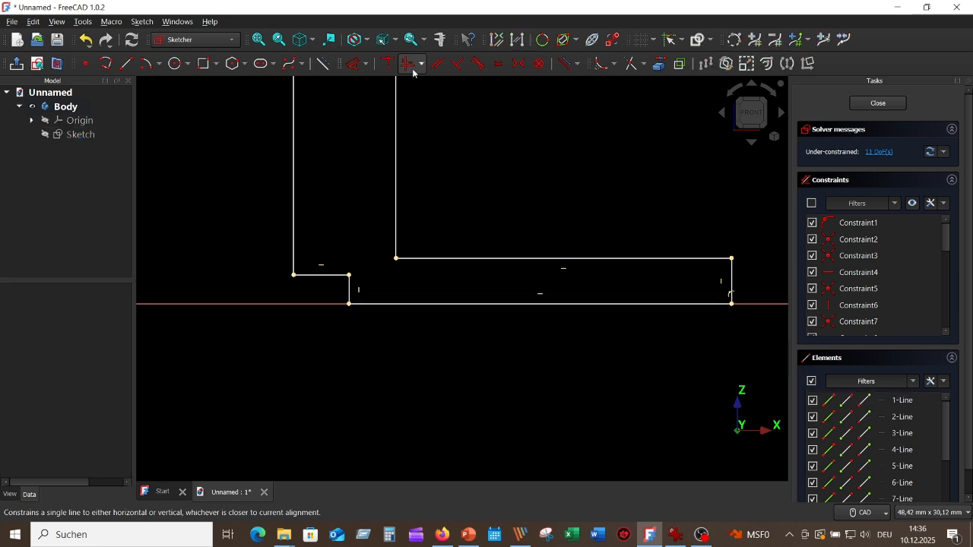
# Check the reference drawing and dimension the base flange's outer bottom corner at 220/2 mm horizontally from the vertical axis.
pyautogui.scroll(-2, 513, 433)
pyautogui.scroll(-3, 504, 416)
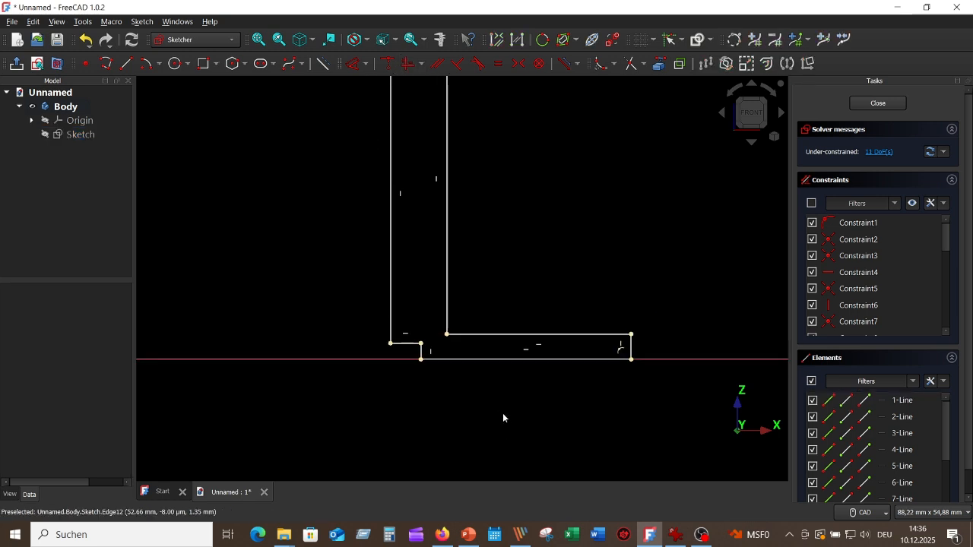
pyautogui.moveTo(503, 413)
pyautogui.mouseDown(button='middle')
pyautogui.moveTo(514, 420)
pyautogui.moveTo(536, 396)
pyautogui.mouseUp(button='middle')
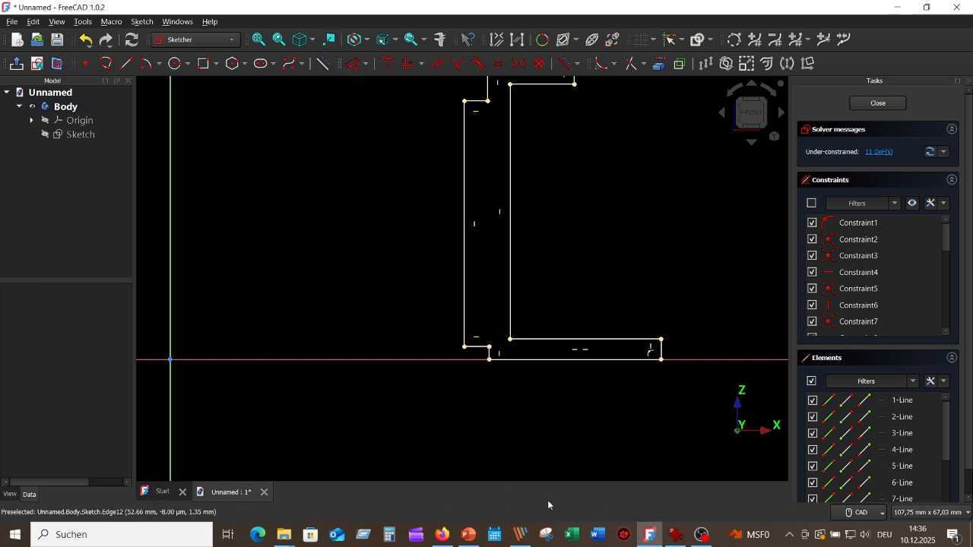
pyautogui.click(675, 535)
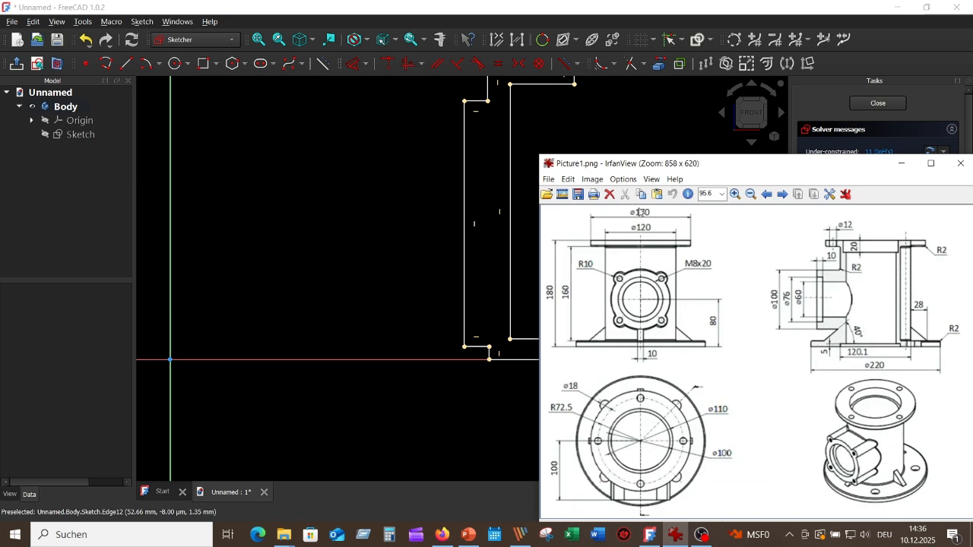
pyautogui.click(388, 207)
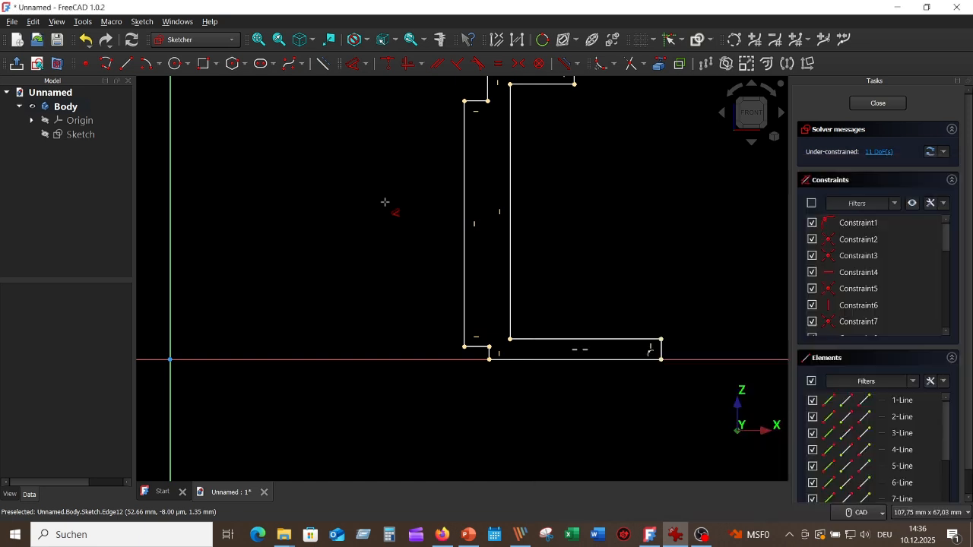
pyautogui.scroll(-4, 390, 204)
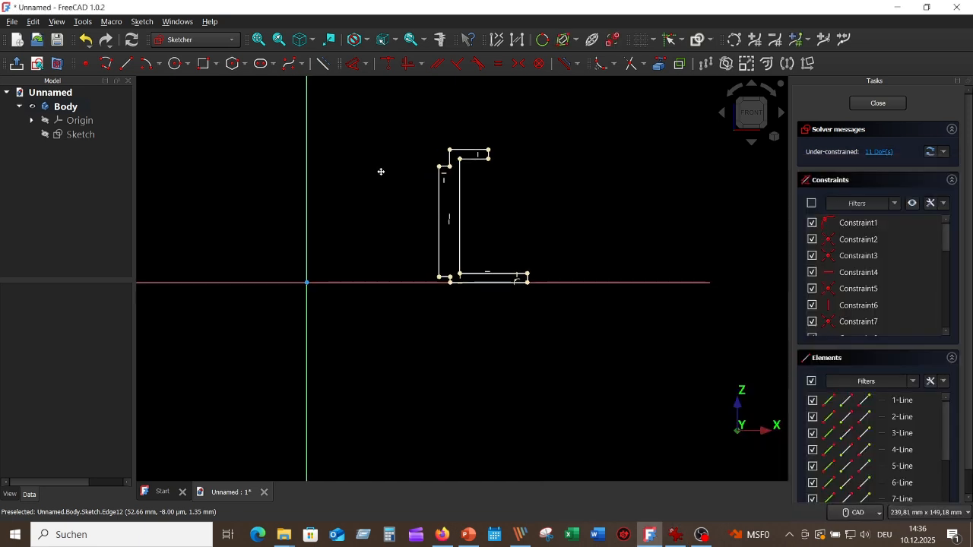
pyautogui.click(355, 64)
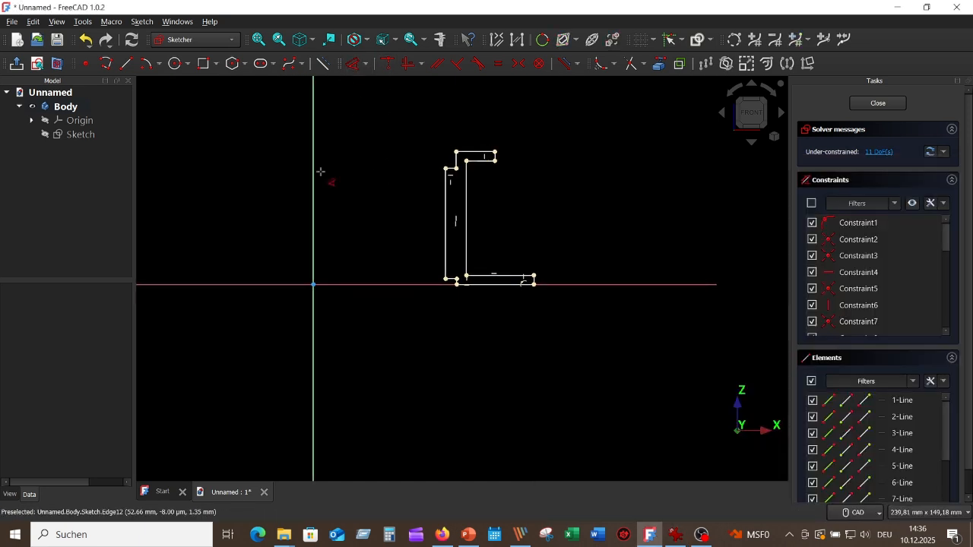
pyautogui.click(314, 362)
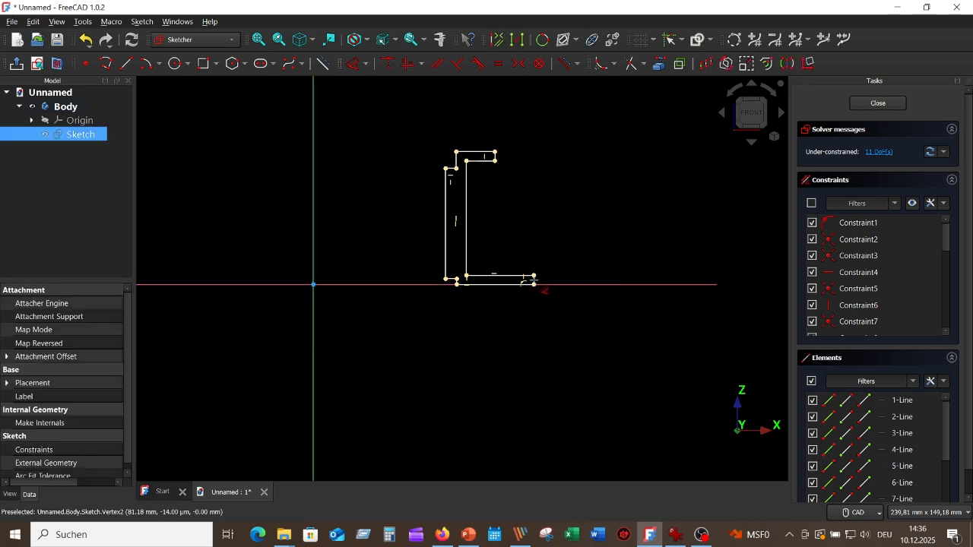
pyautogui.click(534, 284)
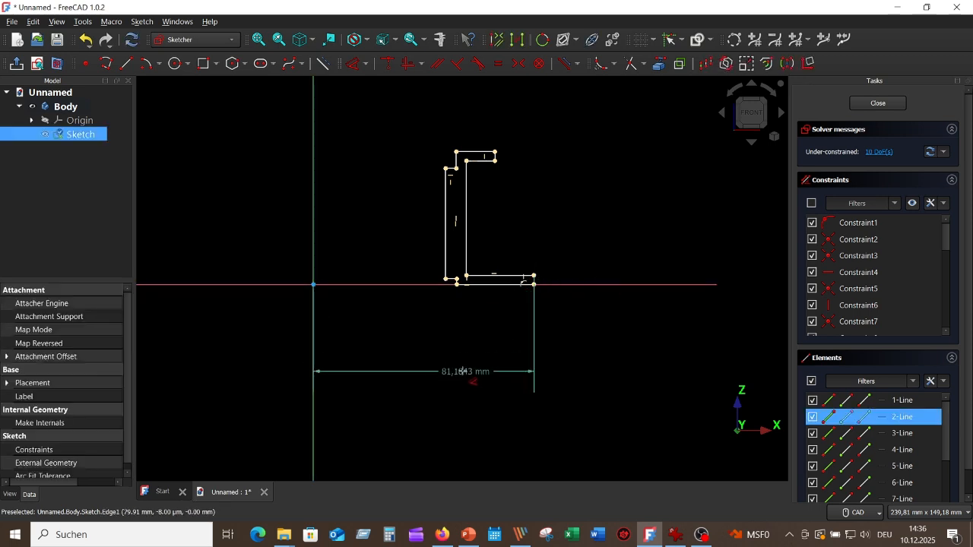
pyautogui.click(430, 371)
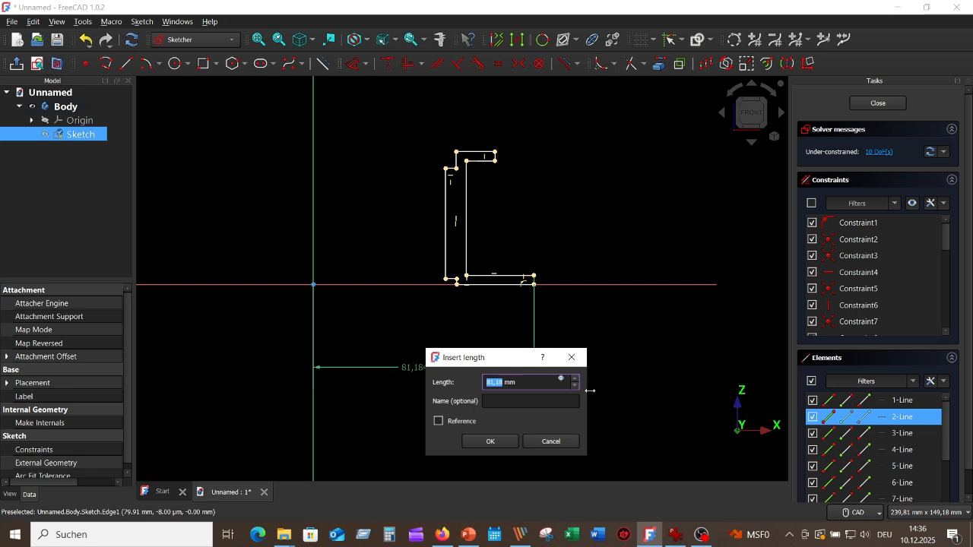
pyautogui.write('220/2')
pyautogui.press('Return')
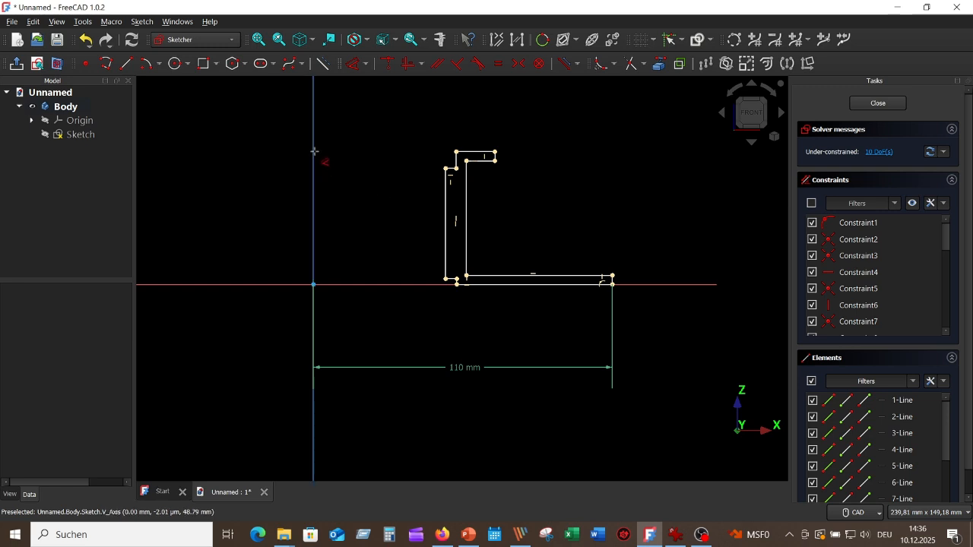
# Dimension the upper flange's outer edge at 170/2 mm horizontally from the vertical axis.
pyautogui.click(495, 154)
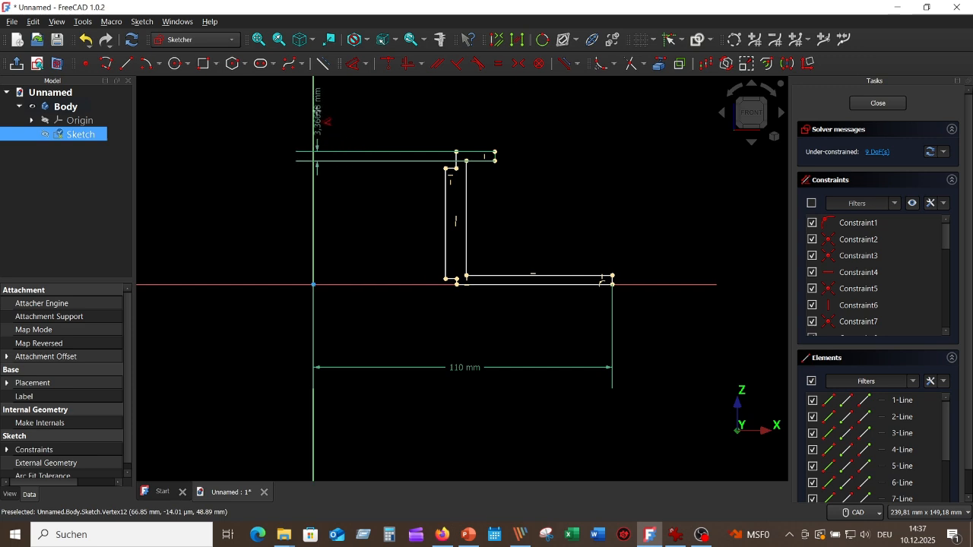
pyautogui.click(314, 114)
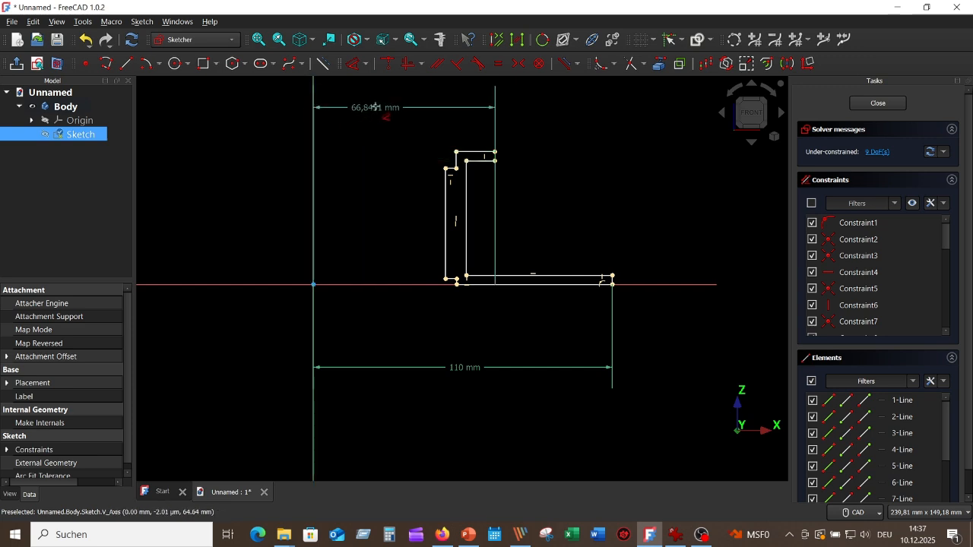
pyautogui.click(375, 107)
pyautogui.write('12')
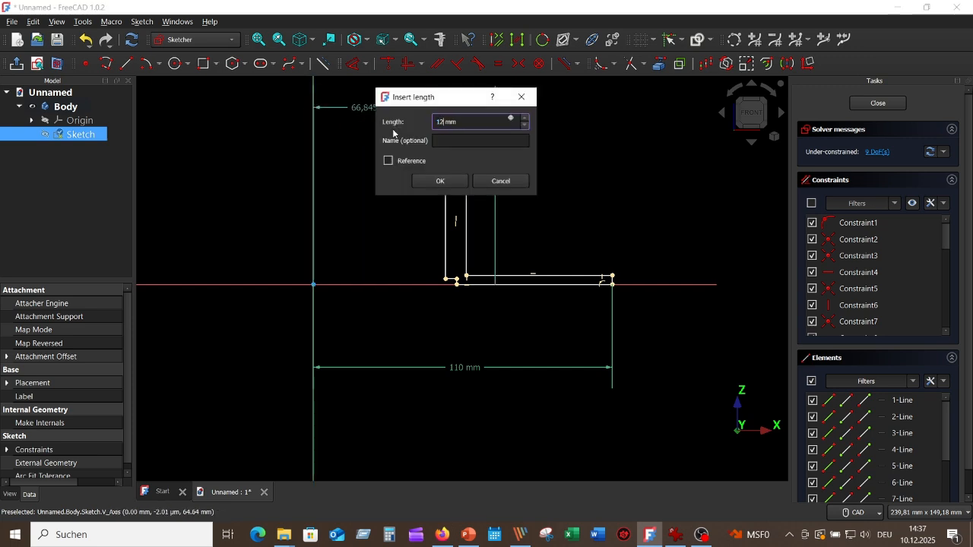
pyautogui.write('0')
pyautogui.press('BackSpace')
pyautogui.press('BackSpace')
pyautogui.write('70/2')
pyautogui.press('Return')
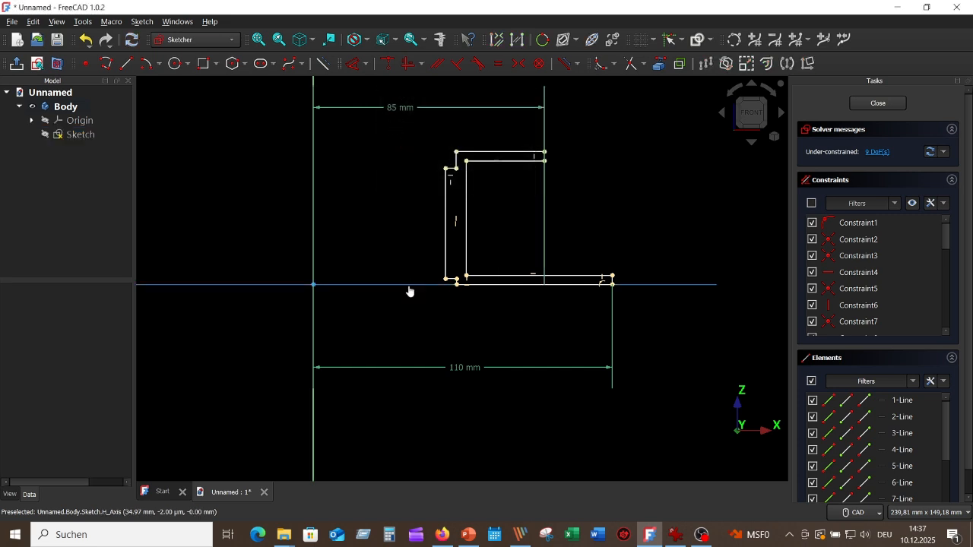
# Dimension the profile's overall height between the horizontal axis and the upper flange's top edge as 180 mm.
pyautogui.click(408, 286)
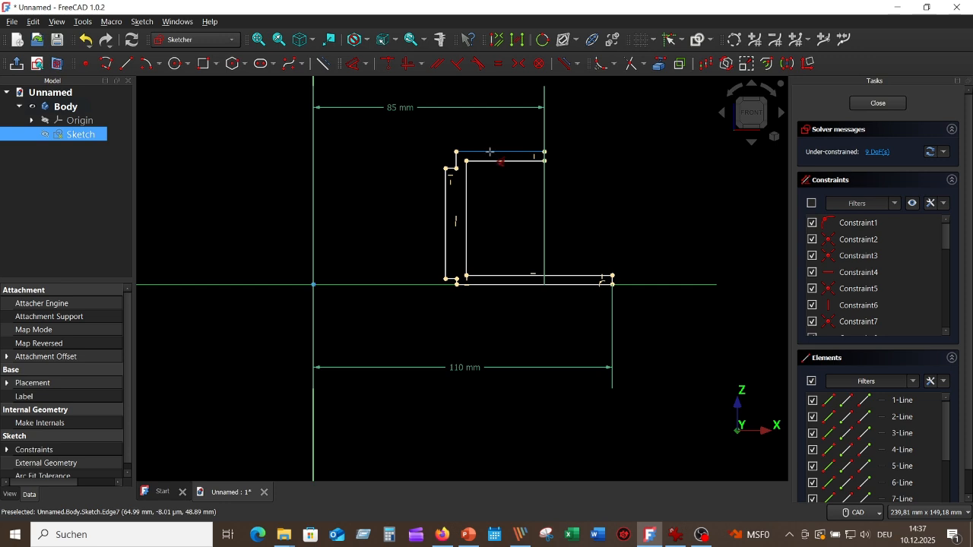
pyautogui.click(491, 151)
pyautogui.press('d')
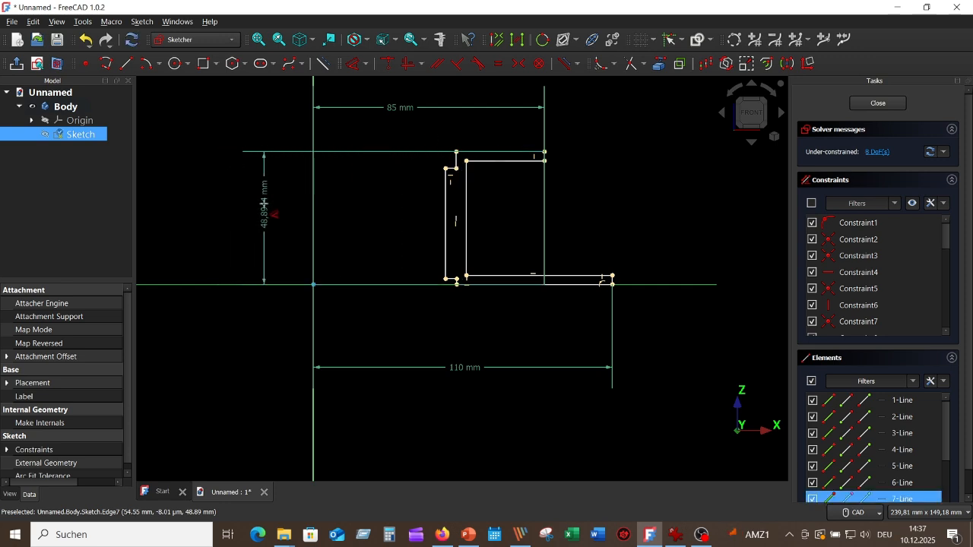
pyautogui.click(259, 229)
pyautogui.write('100')
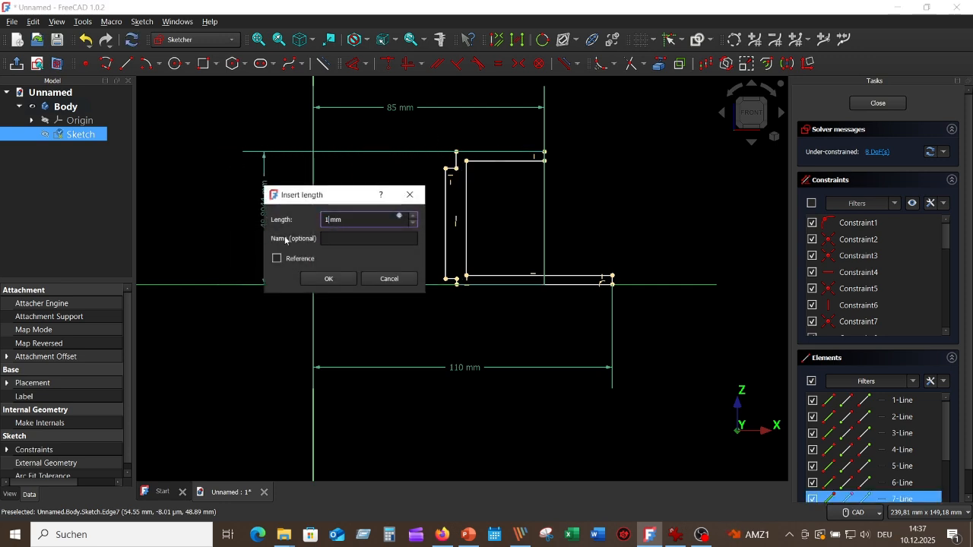
pyautogui.press('Return')
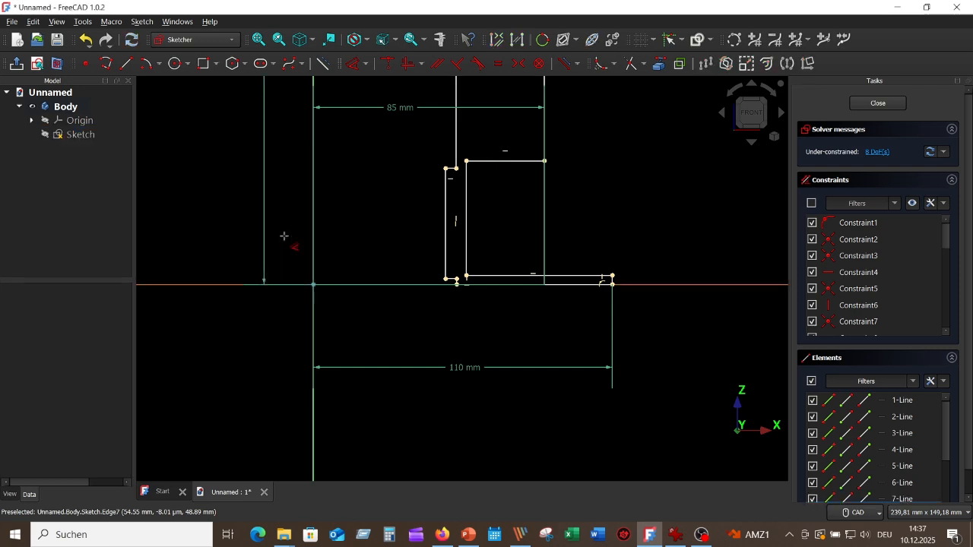
# Consult the reference drawing and dimension the base flange's outer end edge to a thickness of 10 mm.
pyautogui.scroll(-3, 653, 164)
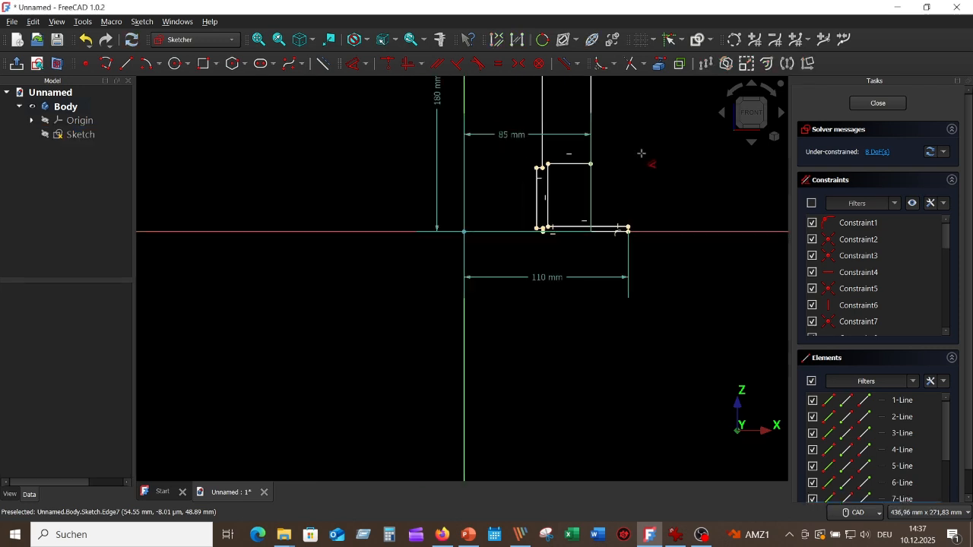
pyautogui.scroll(-1, 628, 178)
pyautogui.moveTo(628, 178); pyautogui.dragTo(545, 311, button='middle')
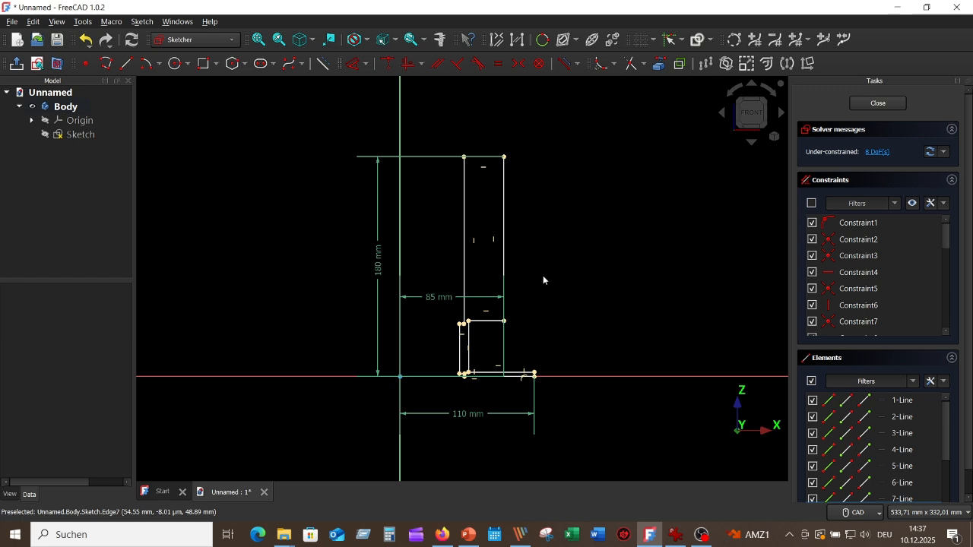
pyautogui.scroll(3, 541, 278)
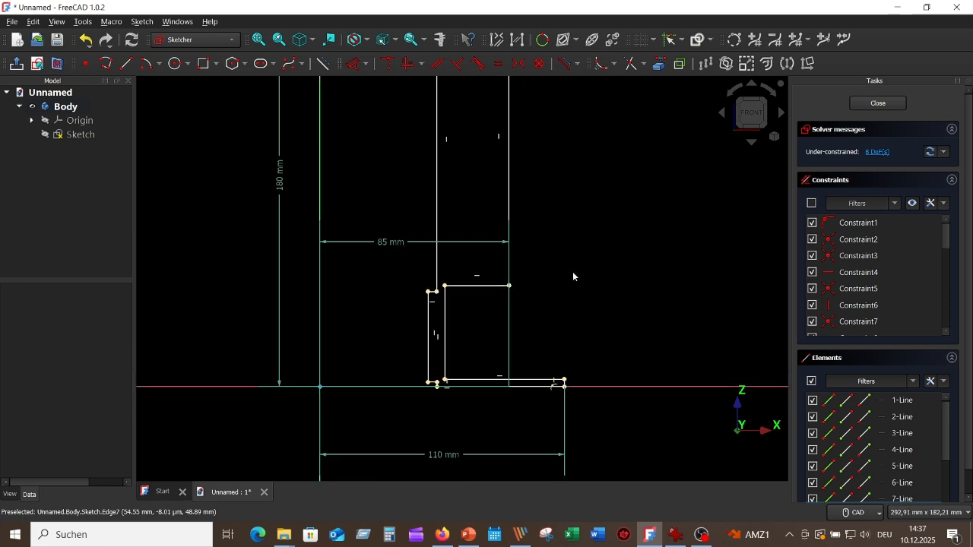
pyautogui.scroll(-3, 624, 242)
pyautogui.scroll(-1, 624, 215)
pyautogui.moveTo(623, 214); pyautogui.dragTo(537, 176, button='middle')
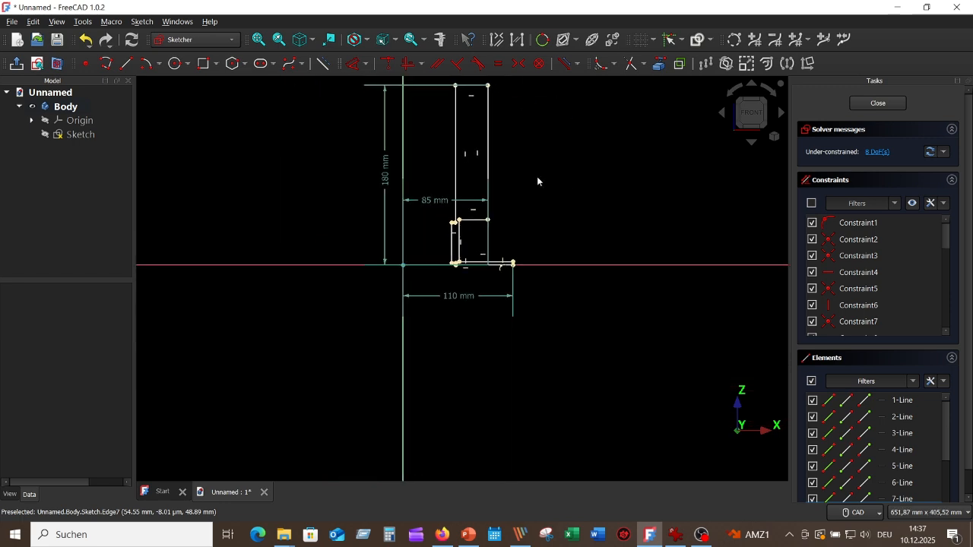
pyautogui.click(676, 537)
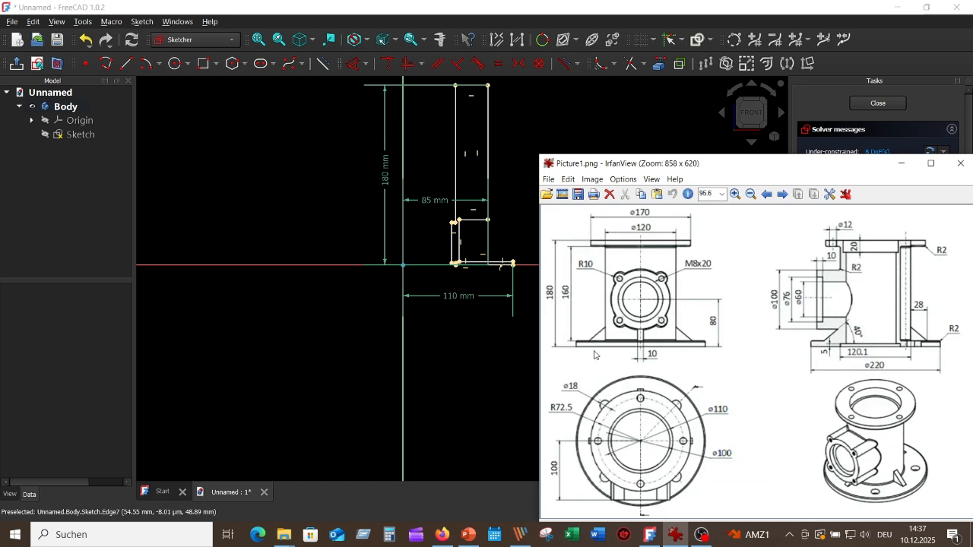
pyautogui.click(595, 115)
pyautogui.scroll(3, 560, 142)
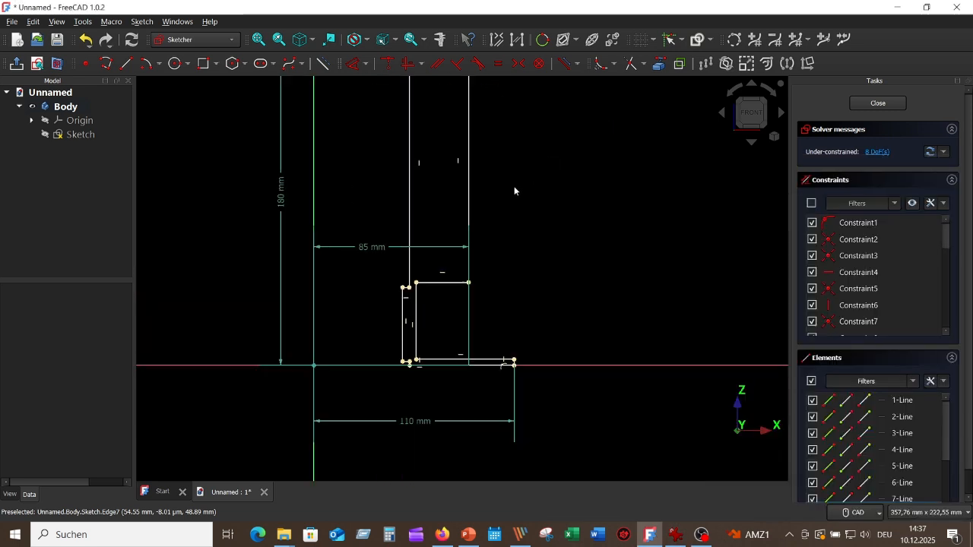
pyautogui.scroll(2, 514, 188)
pyautogui.moveTo(489, 267); pyautogui.dragTo(509, 104, button='middle')
pyautogui.scroll(3, 488, 131)
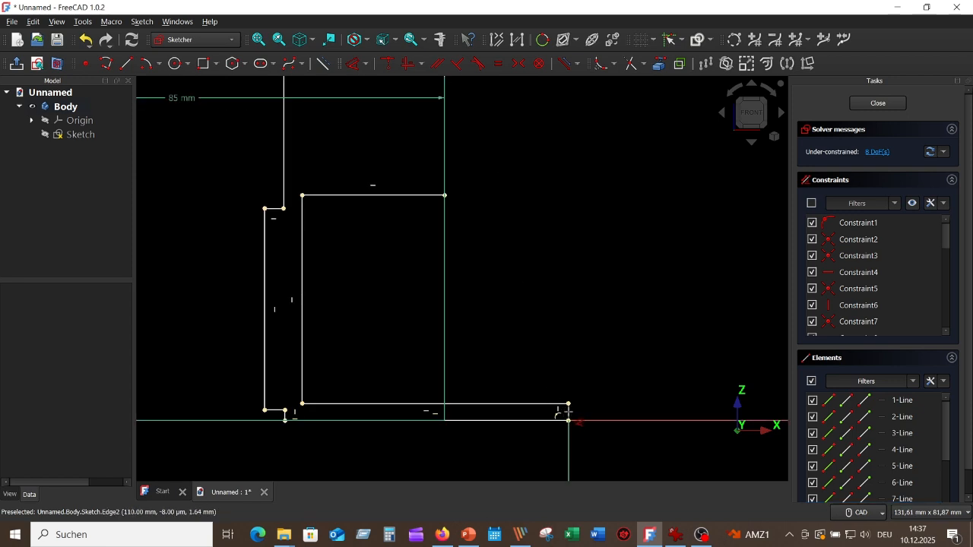
pyautogui.click(567, 412)
pyautogui.click(619, 374)
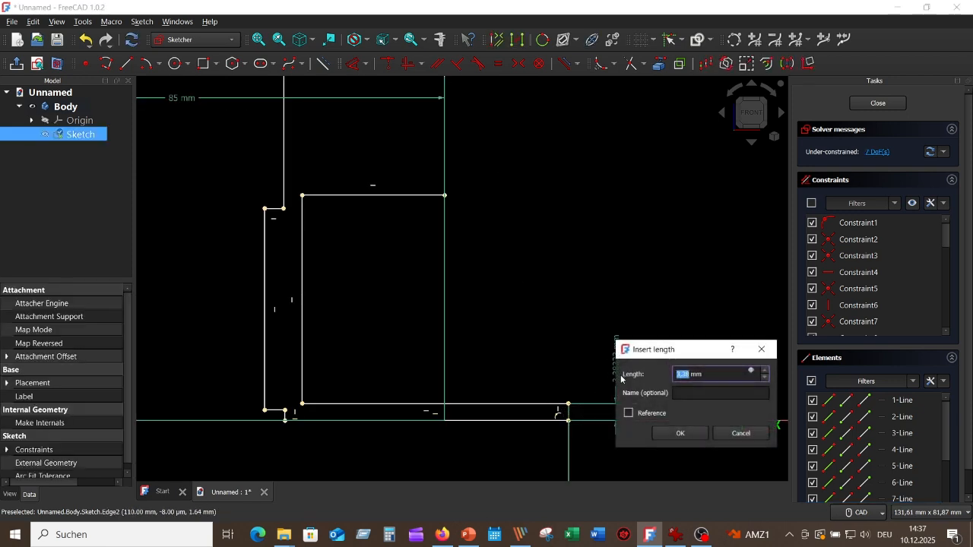
pyautogui.write('10')
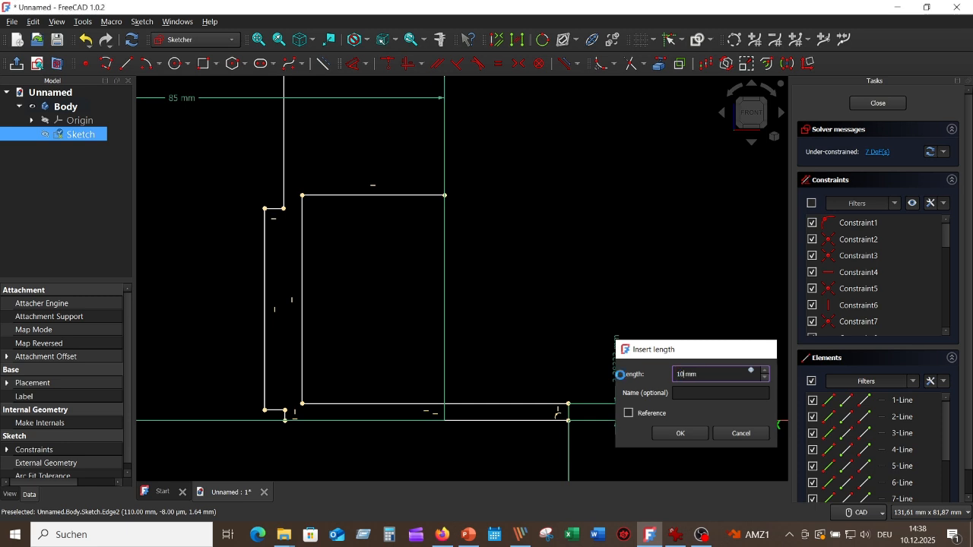
pyautogui.press('Return')
# Dimension the upper flange's outer end edge to a thickness of 10 mm.
pyautogui.scroll(-4, 558, 167)
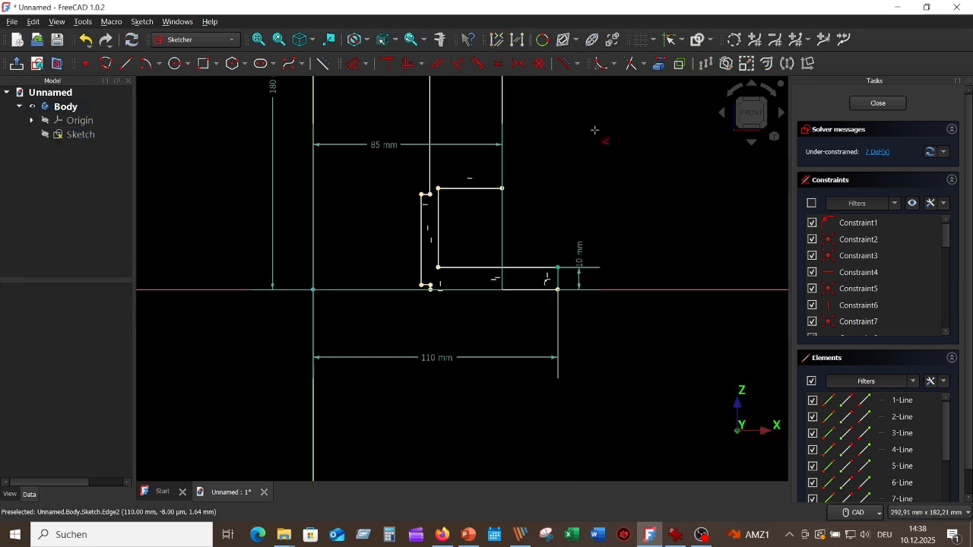
pyautogui.moveTo(594, 130); pyautogui.dragTo(522, 406, button='middle')
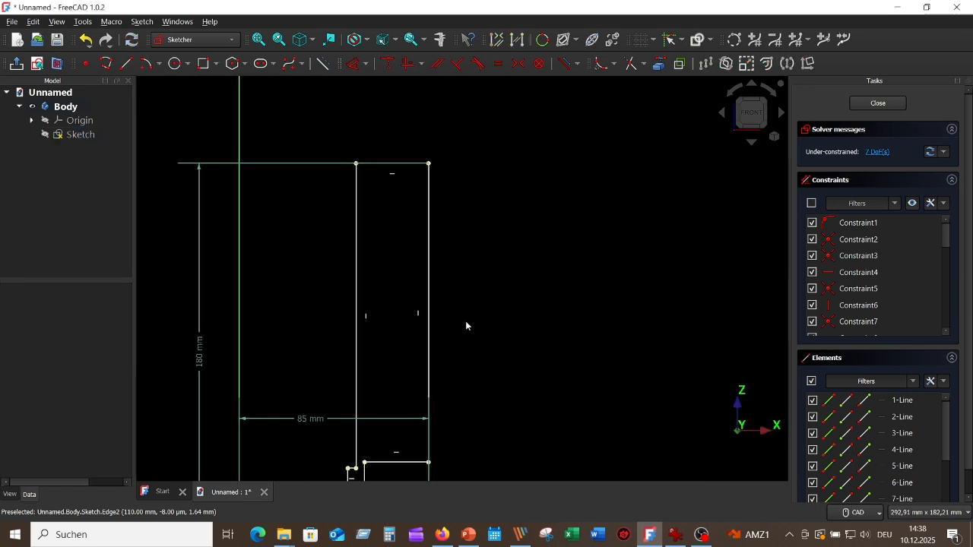
pyautogui.click(428, 243)
pyautogui.click(523, 253)
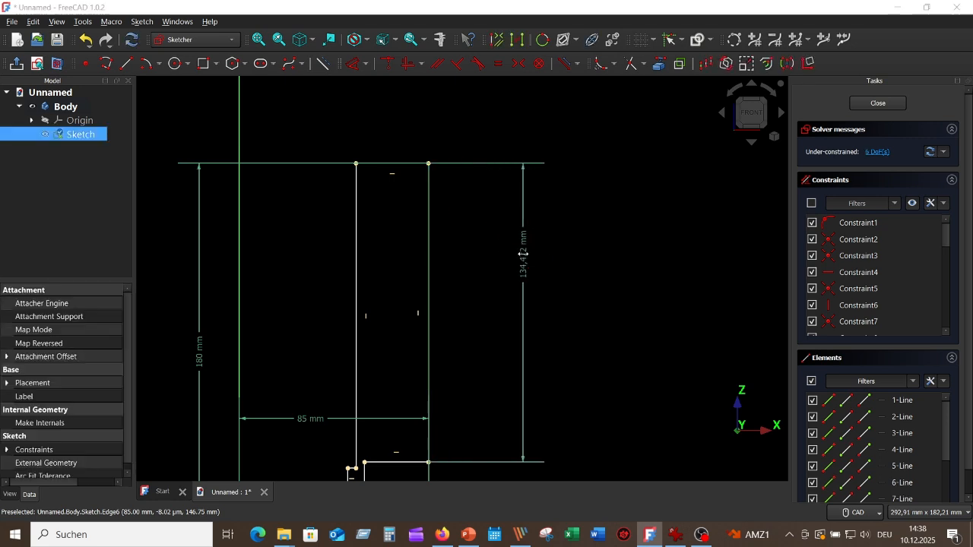
pyautogui.write('10')
pyautogui.press('Return')
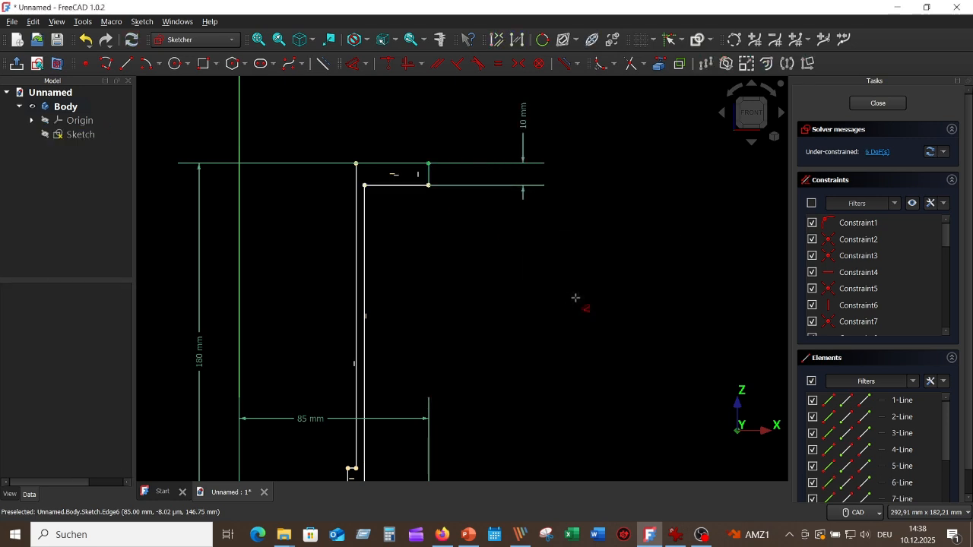
# Move the upper flange's 85 mm radius dimension to just below the horizontal axis, clear of the profile.
pyautogui.scroll(-2, 608, 274)
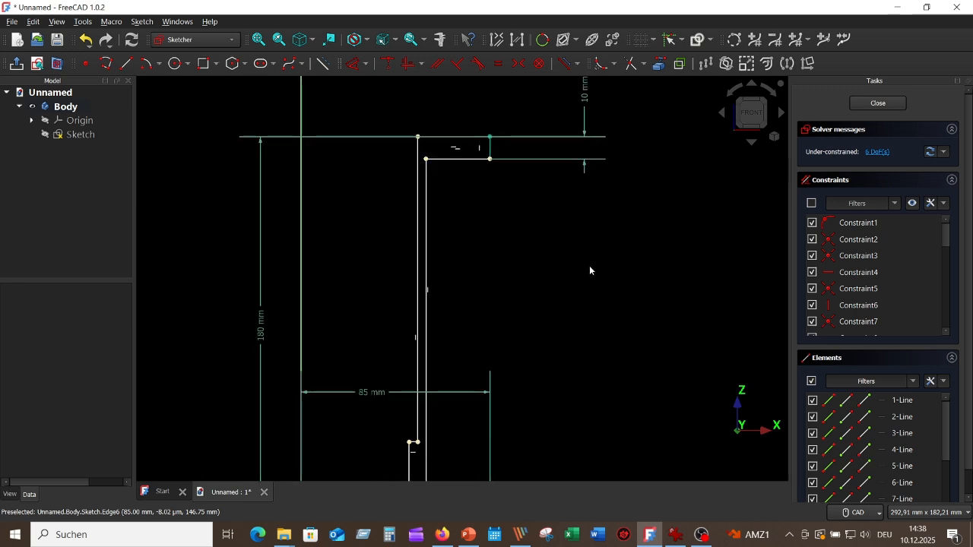
pyautogui.scroll(-2, 587, 272)
pyautogui.scroll(2, 583, 272)
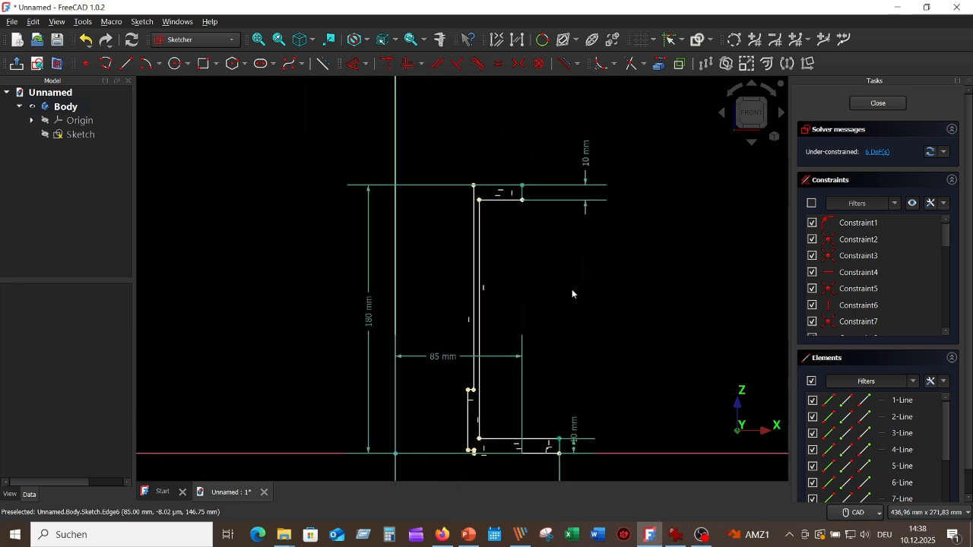
pyautogui.press('d')
pyautogui.press('Escape')
pyautogui.click(437, 356)
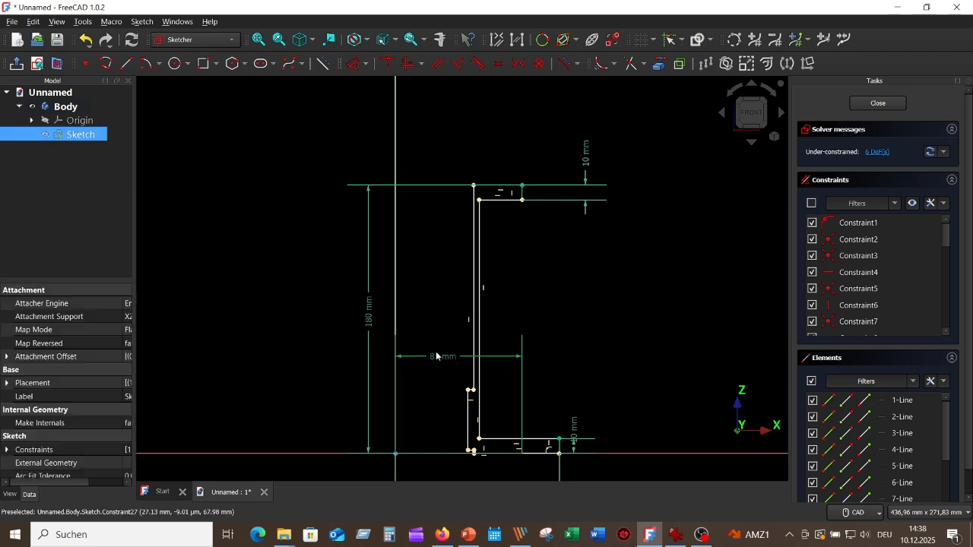
pyautogui.moveTo(438, 357); pyautogui.dragTo(466, 479)
# Consult the reference drawing and dimension the upper recess's vertical inner edge to a depth of 20 mm.
pyautogui.scroll(3, 519, 280)
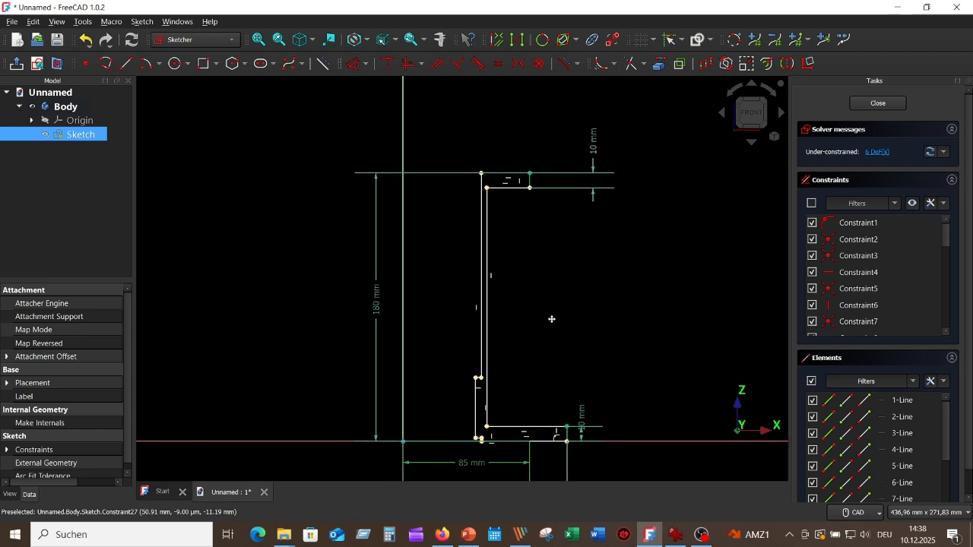
pyautogui.scroll(2, 465, 207)
pyautogui.moveTo(525, 208)
pyautogui.mouseDown(button='middle')
pyautogui.moveTo(535, 203)
pyautogui.moveTo(523, 112)
pyautogui.moveTo(503, 143)
pyautogui.mouseUp(button='middle')
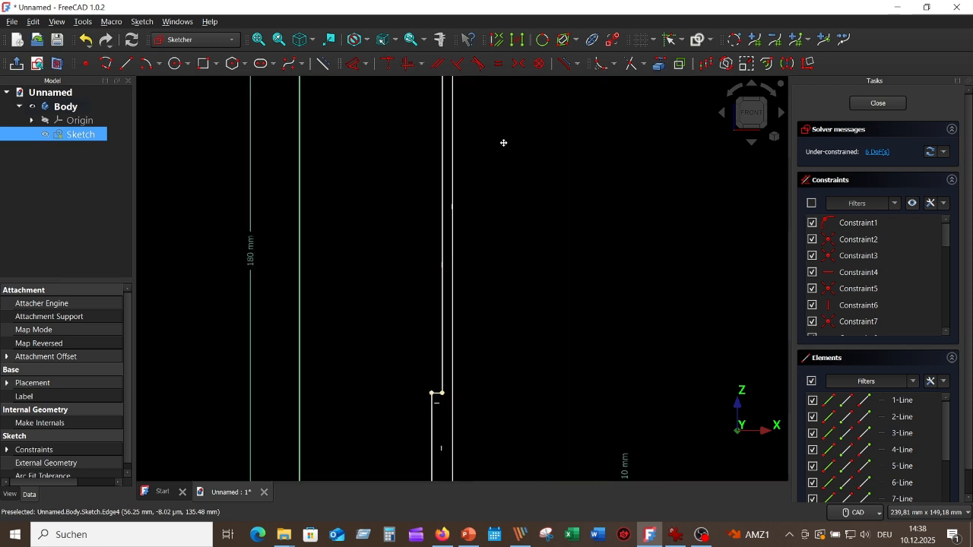
pyautogui.click(675, 535)
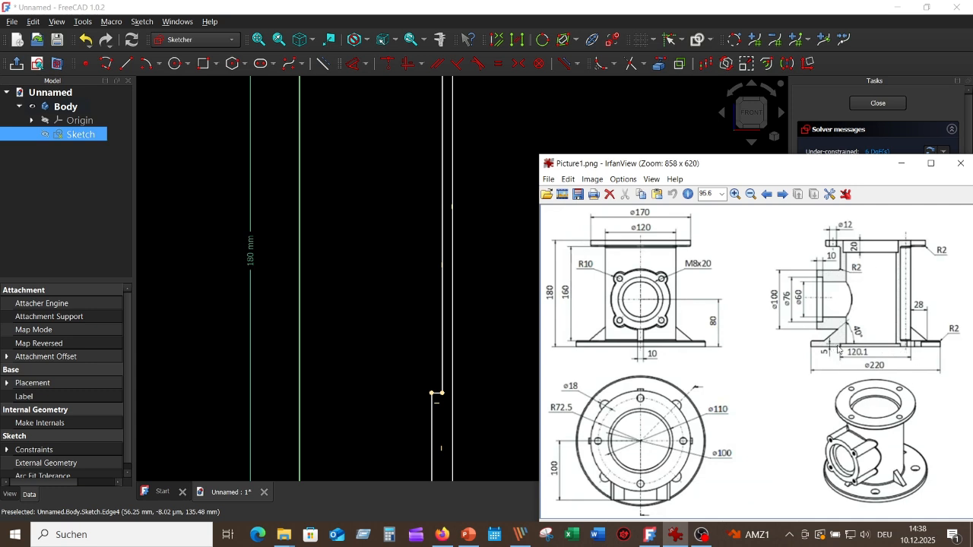
pyautogui.scroll(-5, 465, 150)
pyautogui.click(487, 135)
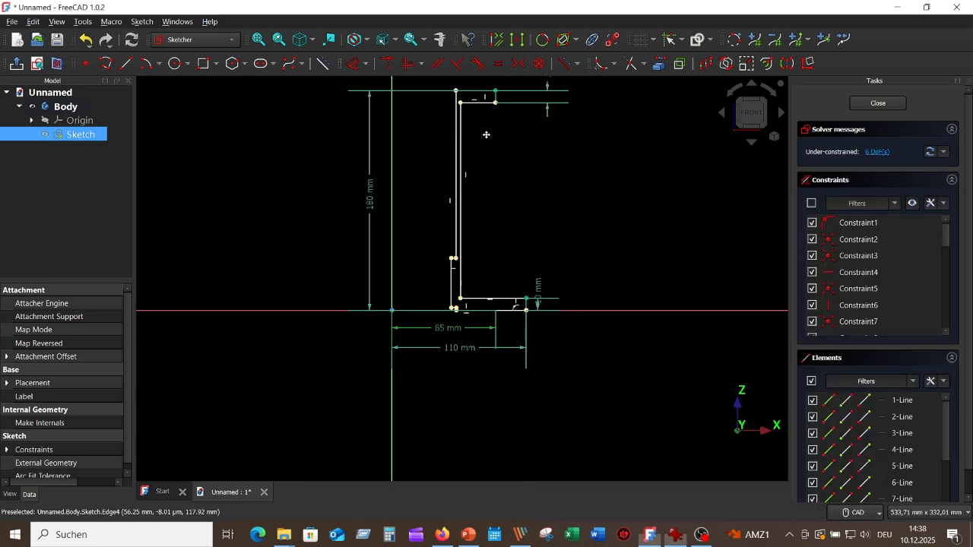
pyautogui.moveTo(487, 134); pyautogui.dragTo(436, 200, button='middle')
pyautogui.scroll(3, 429, 189)
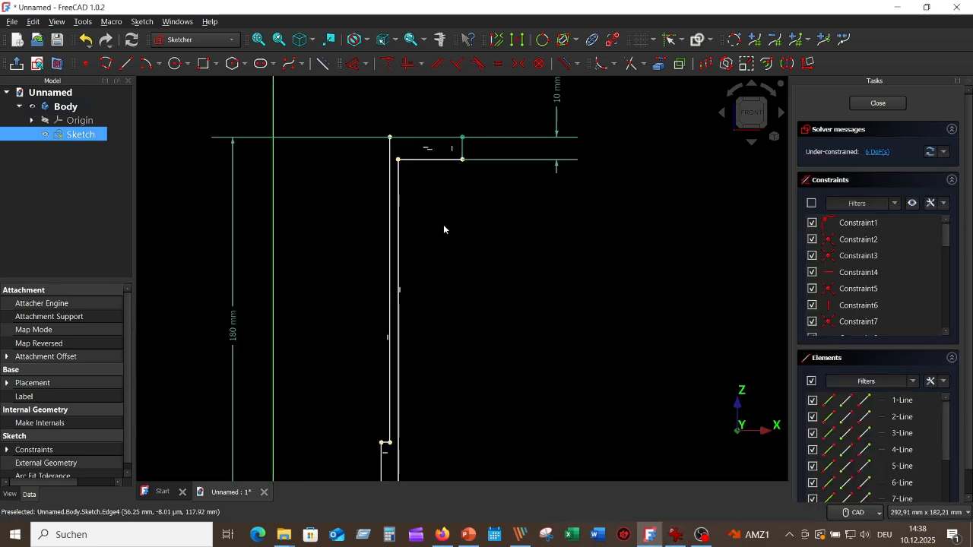
pyautogui.click(354, 67)
pyautogui.click(389, 244)
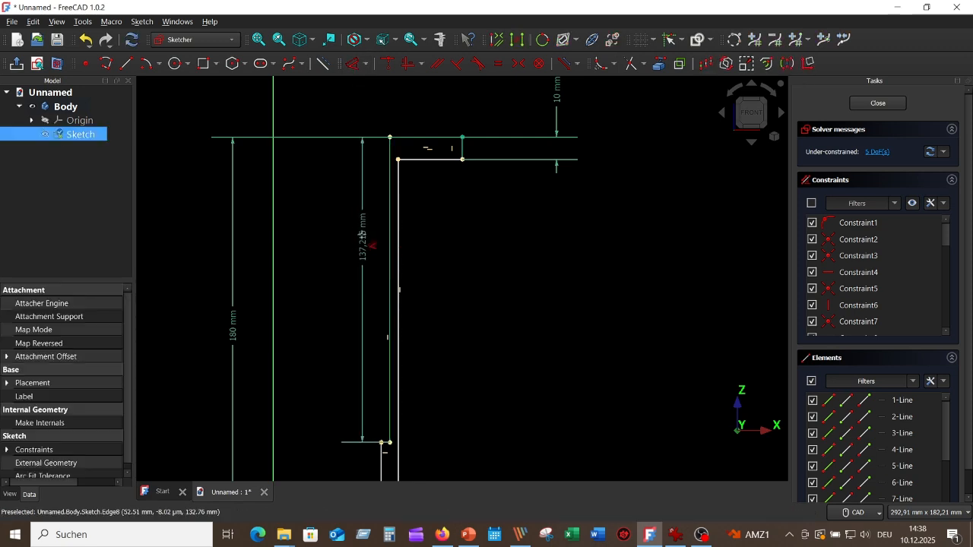
pyautogui.click(358, 233)
pyautogui.write('20')
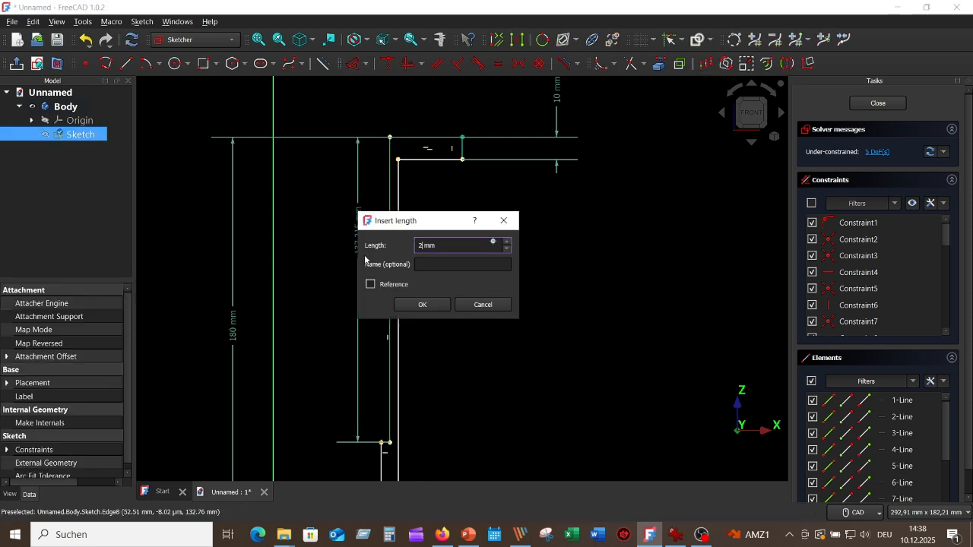
pyautogui.press('Return')
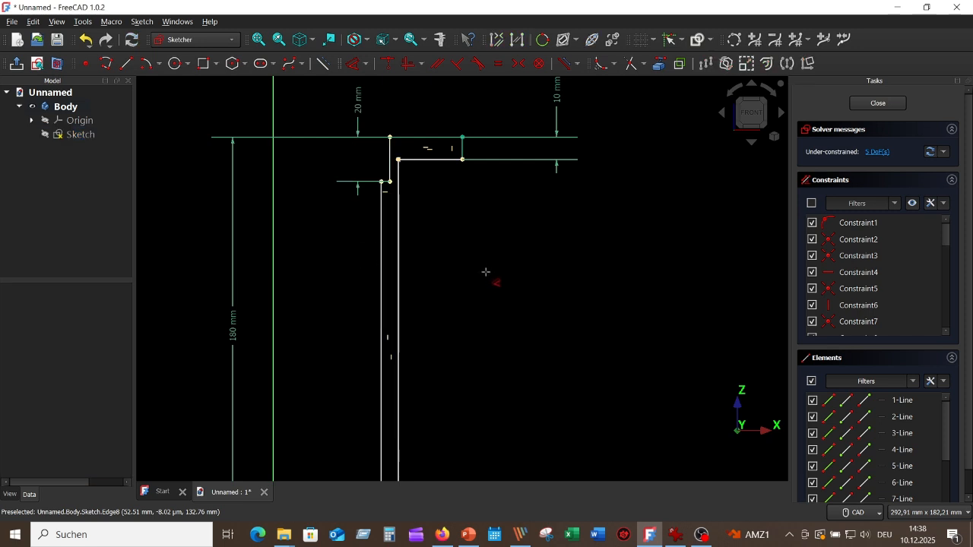
# Dimension the short vertical edge of the recess at the profile's base to 5 mm.
pyautogui.moveTo(487, 274); pyautogui.dragTo(541, 2, button='middle')
pyautogui.scroll(4, 462, 280)
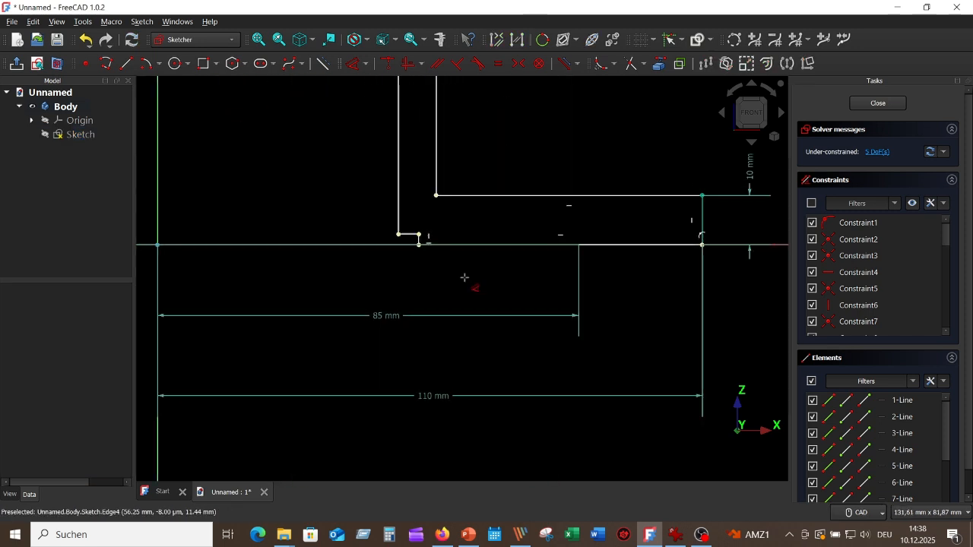
pyautogui.scroll(4, 431, 271)
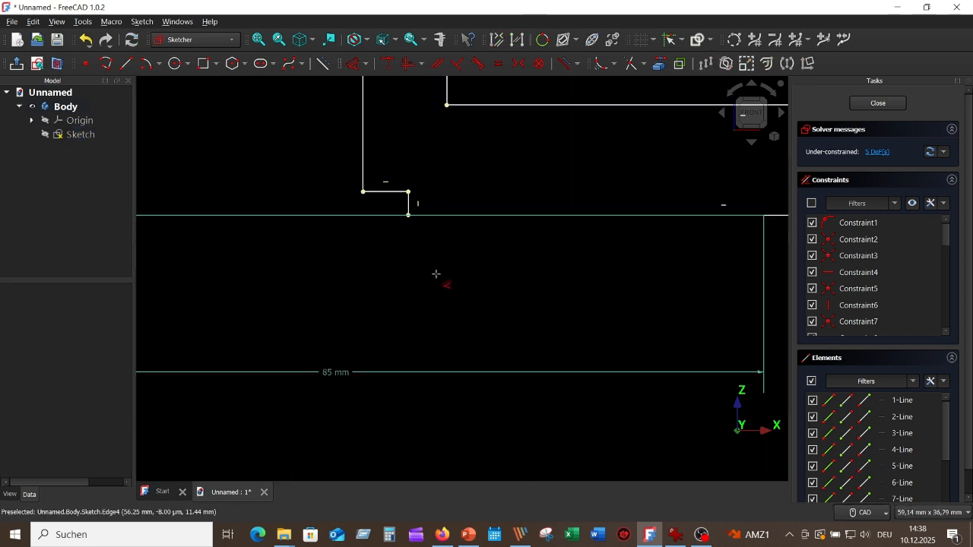
pyautogui.click(409, 203)
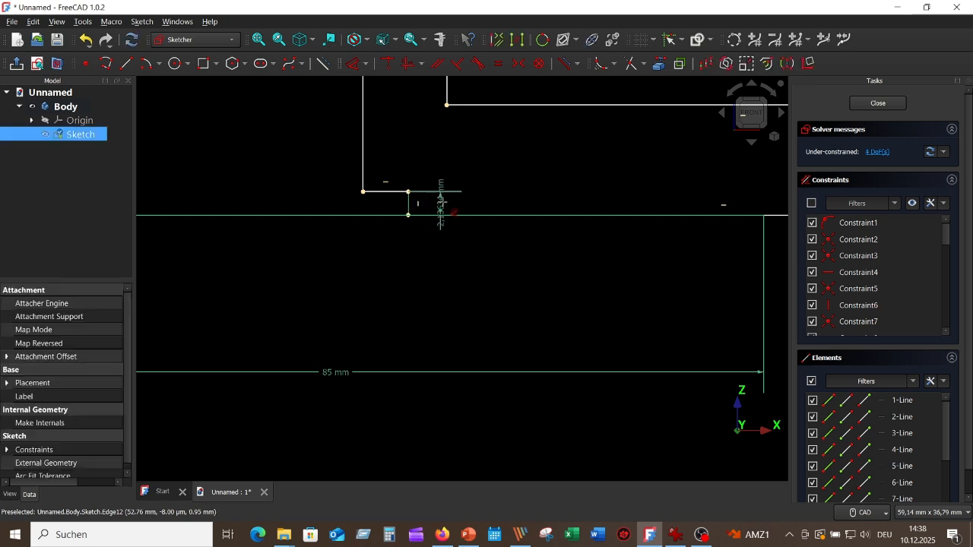
pyautogui.click(439, 271)
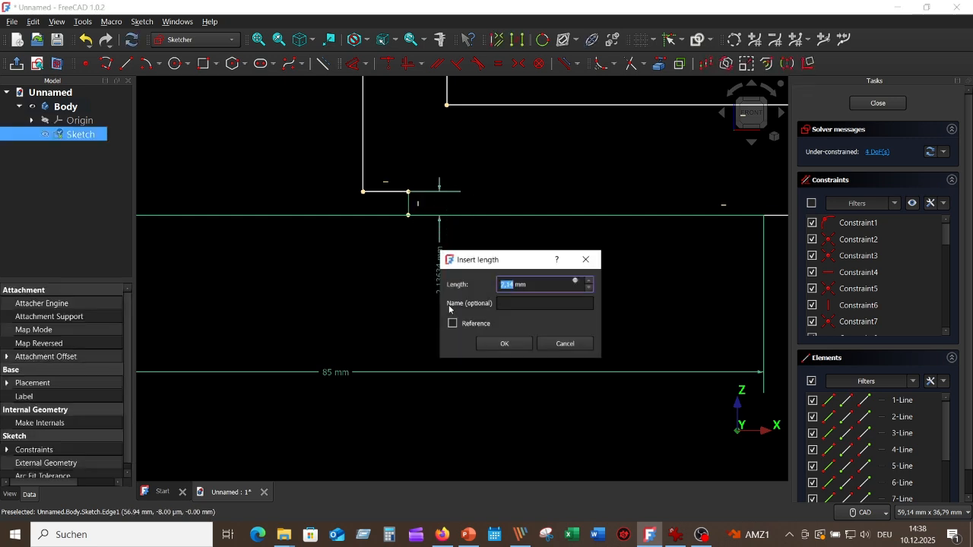
pyautogui.write('5')
pyautogui.press('Return')
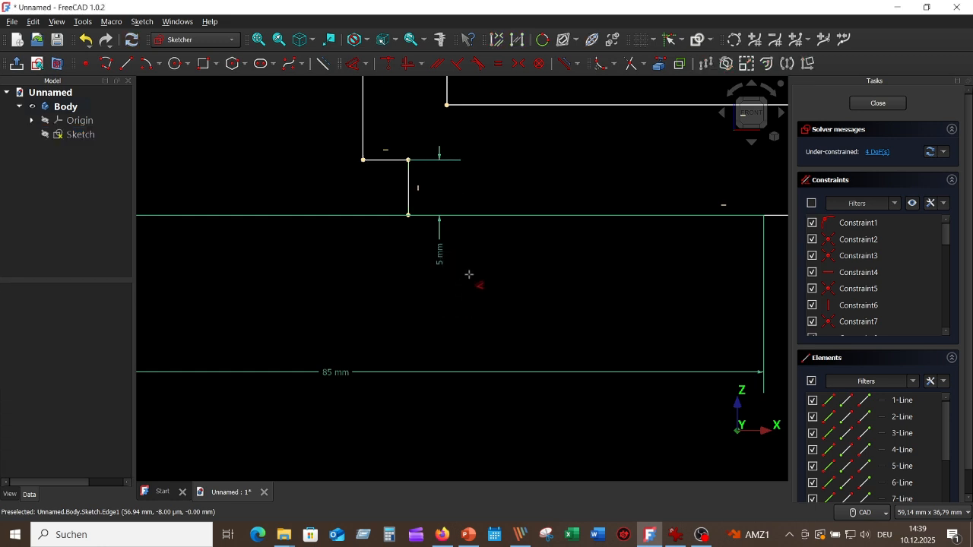
# Examine the profile for missing dimensions and consult the reference drawing for the cylindrical wall's inner and outer diameters.
pyautogui.scroll(-4, 479, 285)
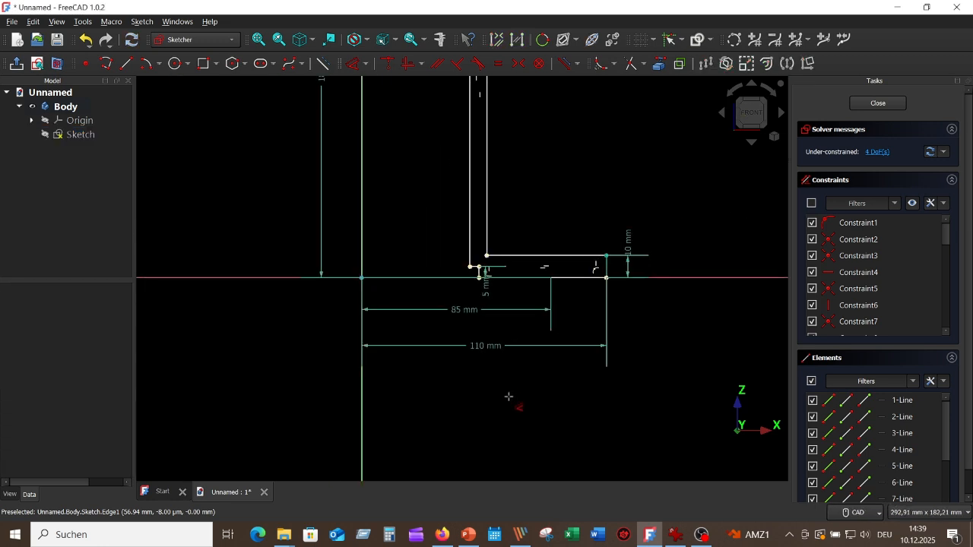
pyautogui.scroll(-2, 515, 392)
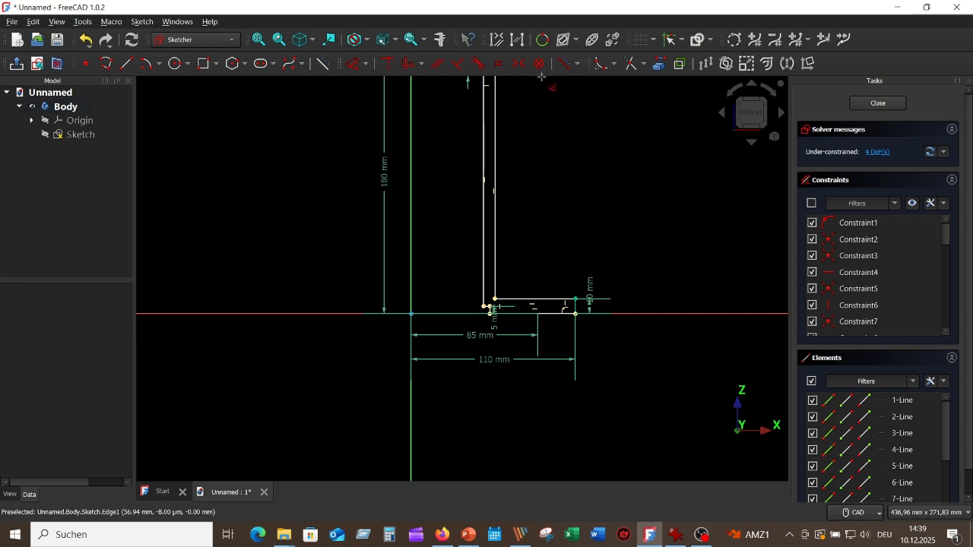
pyautogui.scroll(-3, 549, 95)
pyautogui.scroll(3, 545, 172)
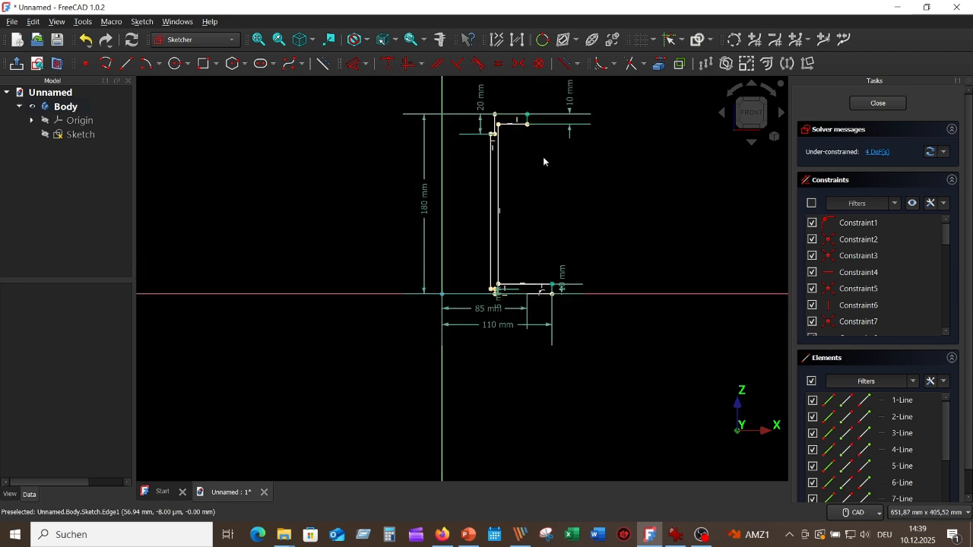
pyautogui.scroll(2, 549, 175)
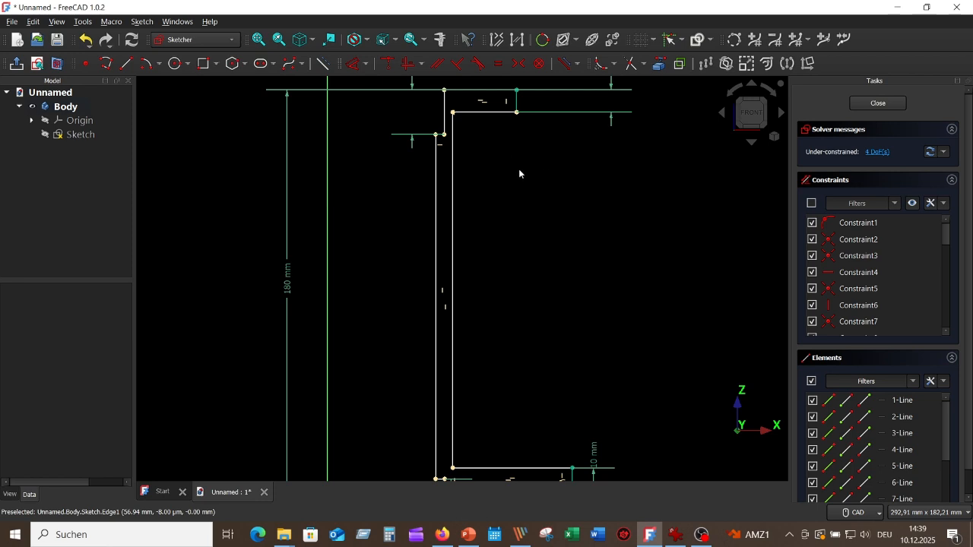
pyautogui.scroll(-3, 564, 193)
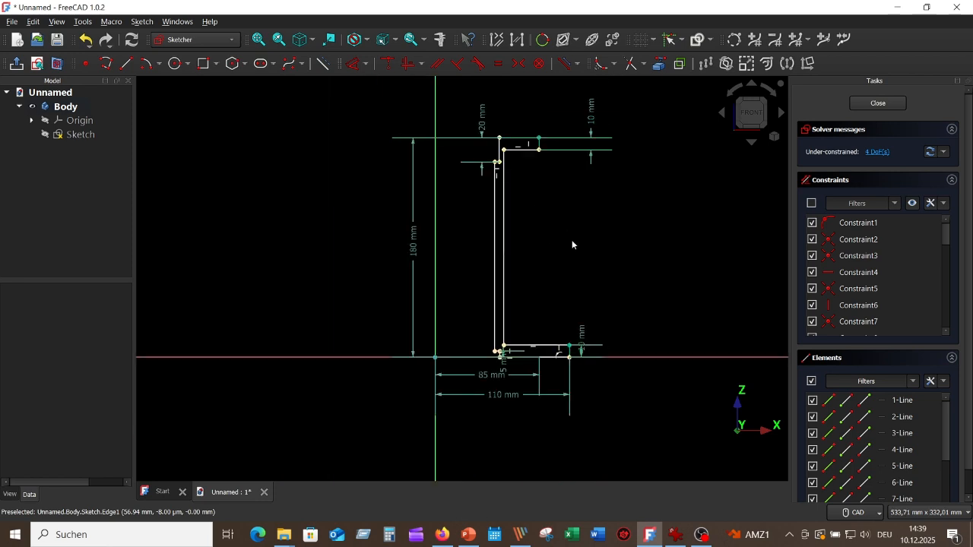
pyautogui.scroll(1, 574, 239)
pyautogui.moveTo(570, 266); pyautogui.dragTo(578, 192, button='middle')
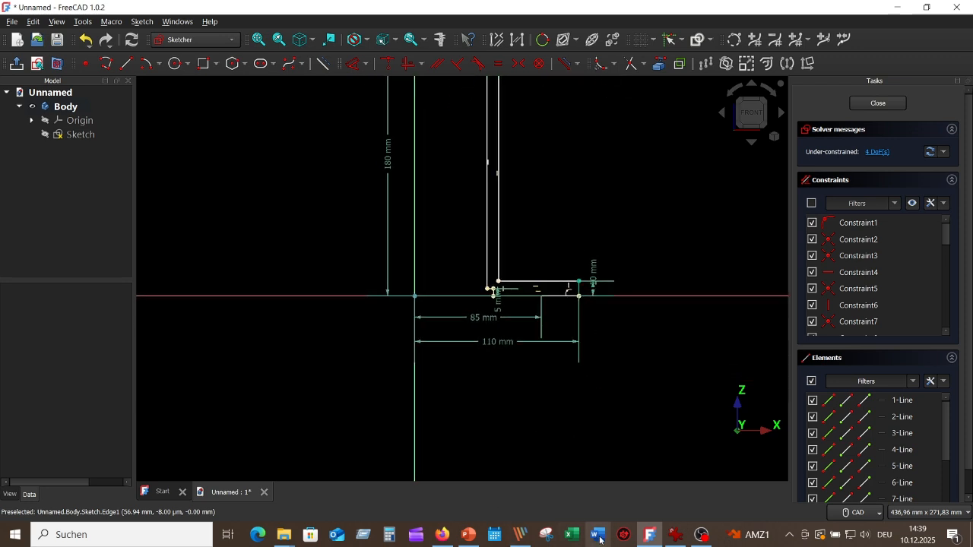
pyautogui.click(679, 536)
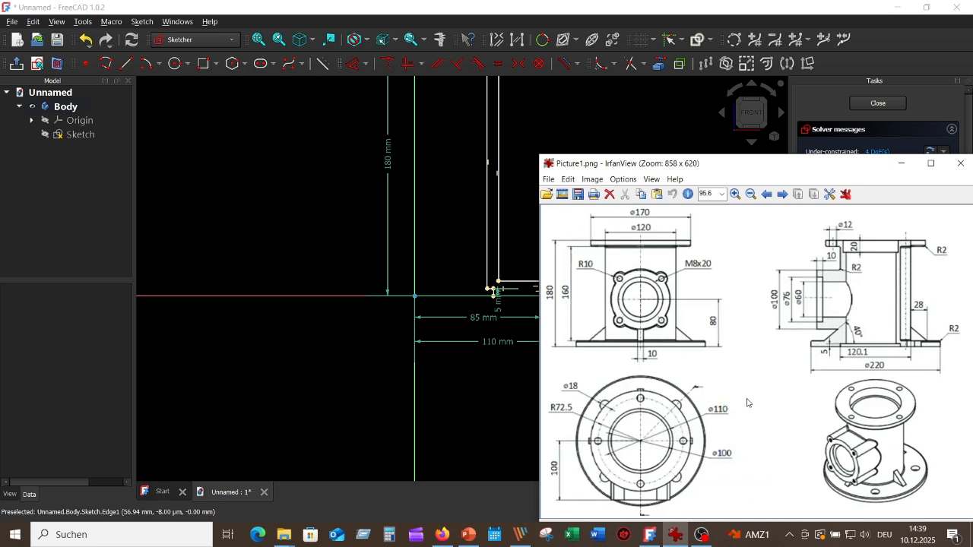
pyautogui.click(540, 110)
pyautogui.moveTo(540, 112); pyautogui.dragTo(513, 261, button='middle')
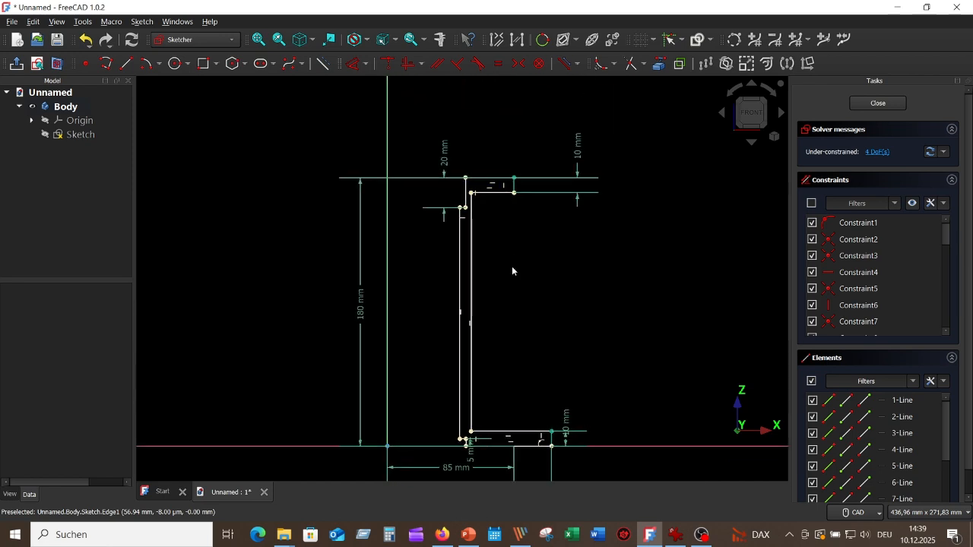
# Dimension the cylindrical wall's outer edge at 55 mm and its inner edge at 100/2 mm horizontally from the vertical axis.
pyautogui.click(386, 318)
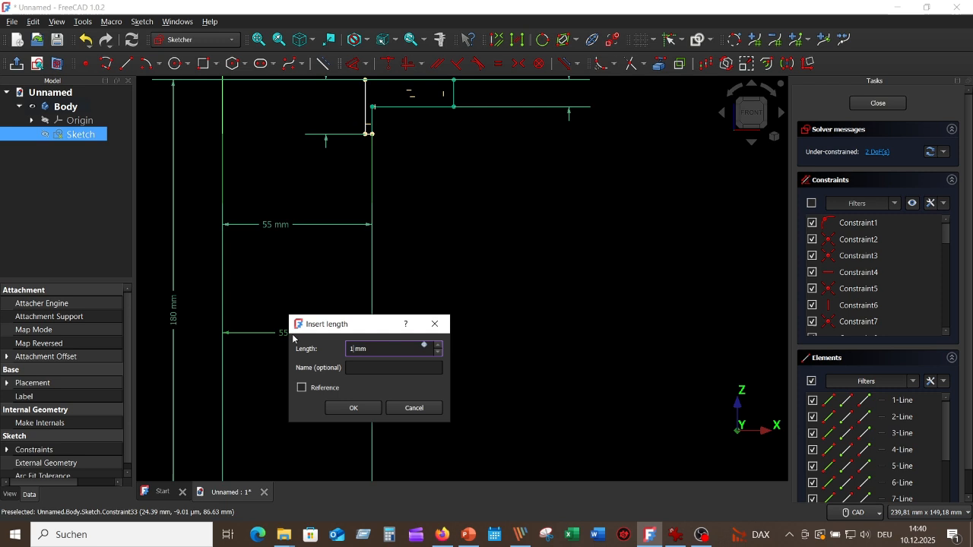
pyautogui.write('0')
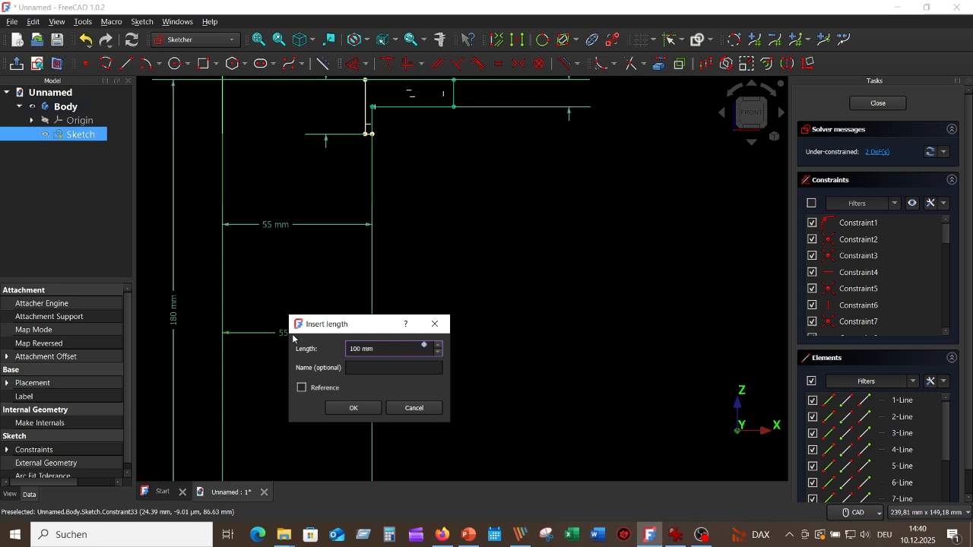
pyautogui.write('0/2')
pyautogui.press('Return')
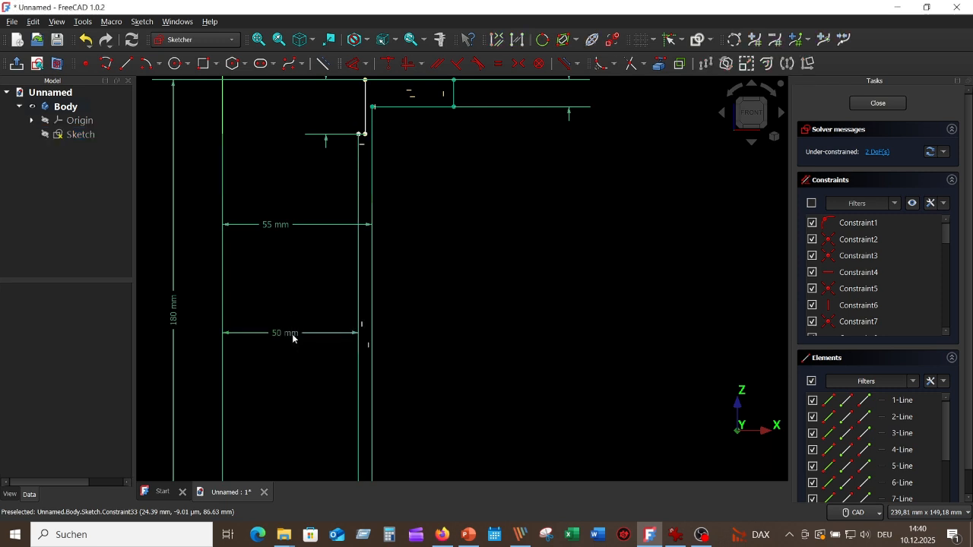
# Check the outer diameter in the reference drawing and set the outer wall edge's distance from the vertical axis to 120/2 mm.
pyautogui.scroll(-1, 585, 255)
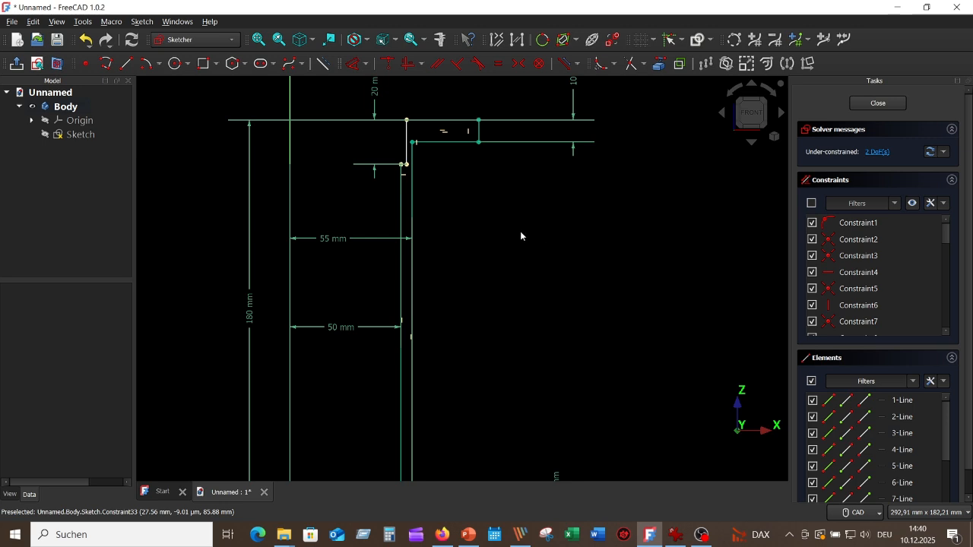
pyautogui.scroll(2, 521, 236)
pyautogui.moveTo(527, 234)
pyautogui.mouseDown(button='middle')
pyautogui.moveTo(567, 293)
pyautogui.moveTo(652, 371)
pyautogui.mouseUp(button='middle')
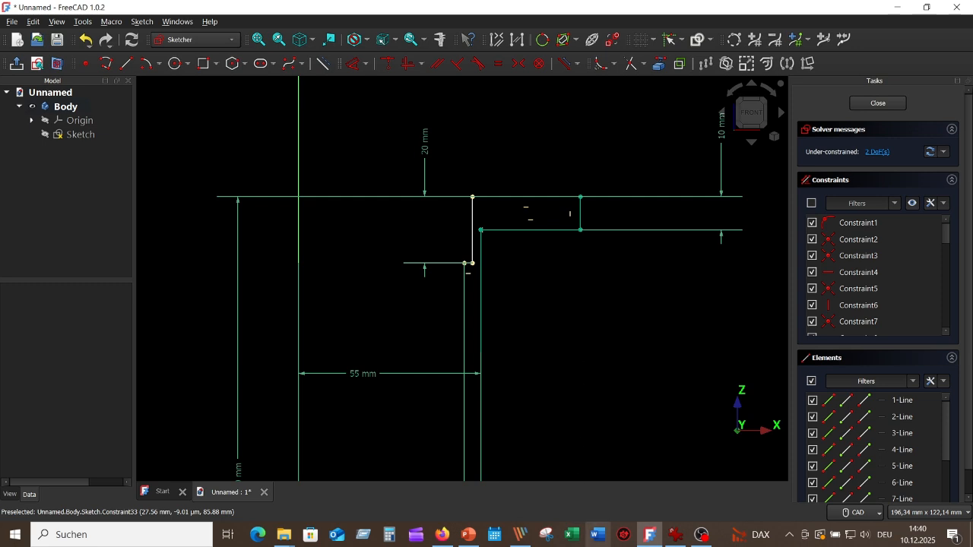
pyautogui.click(676, 535)
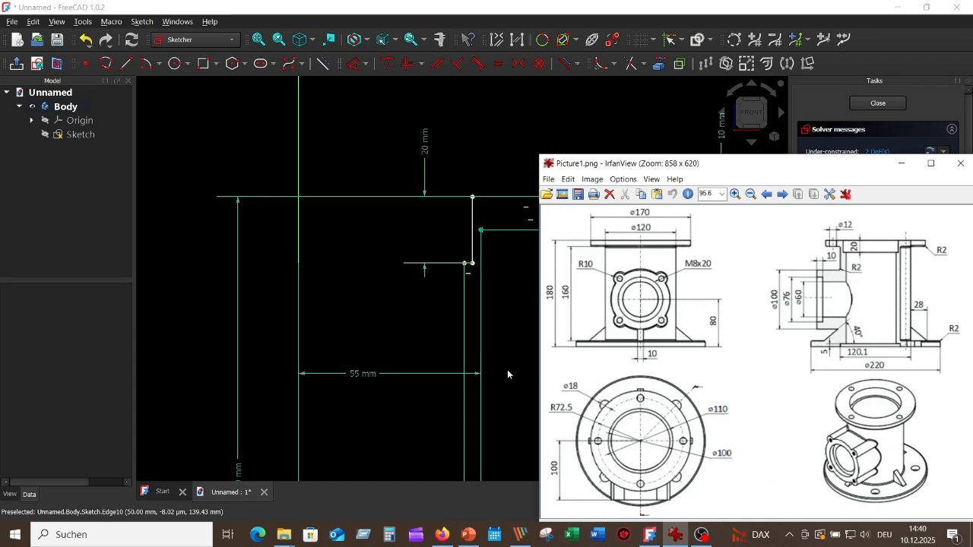
pyautogui.scroll(-3, 494, 356)
pyautogui.moveTo(504, 362)
pyautogui.mouseDown(button='middle')
pyautogui.moveTo(450, 208)
pyautogui.moveTo(450, 177)
pyautogui.moveTo(538, 320)
pyautogui.mouseUp(button='middle')
pyautogui.scroll(1, 538, 320)
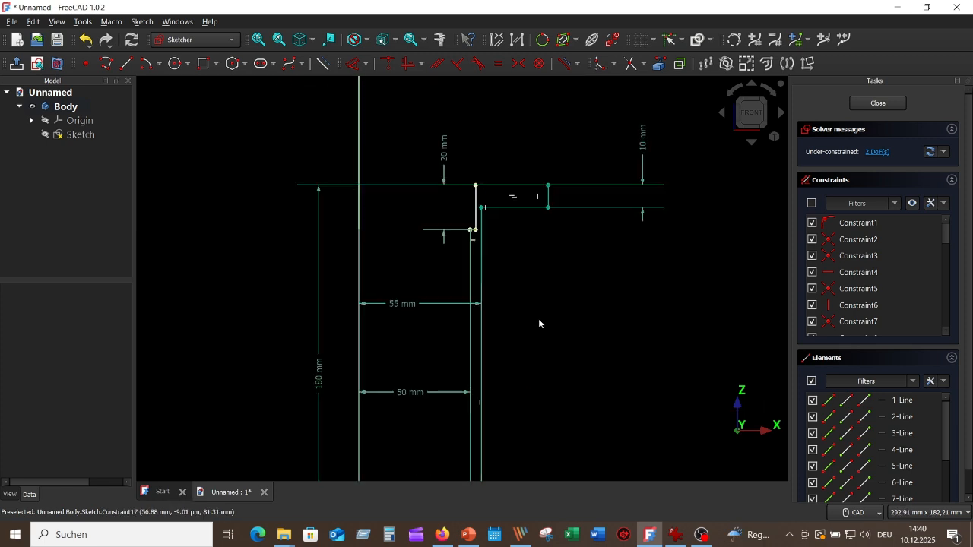
pyautogui.doubleClick(401, 304)
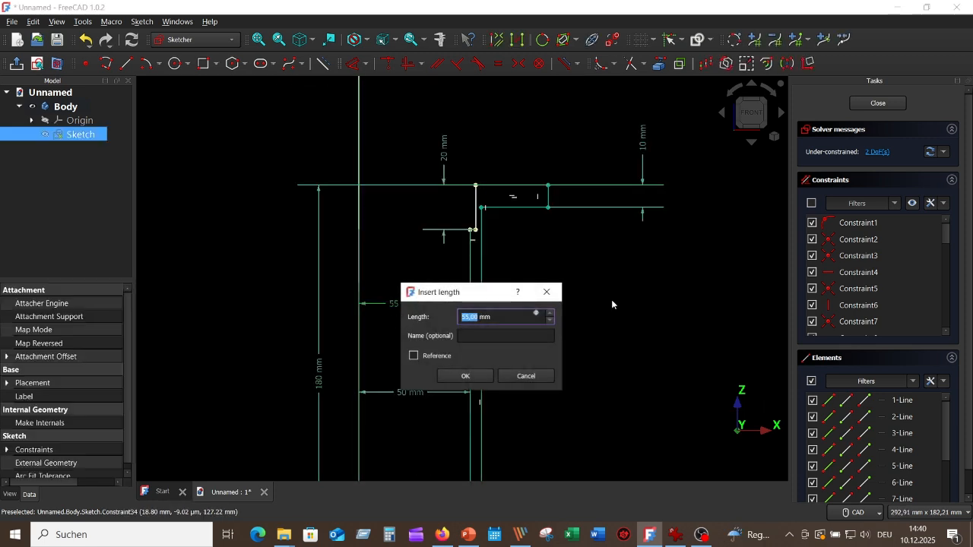
pyautogui.write('120')
pyautogui.write('/2')
pyautogui.press('Return')
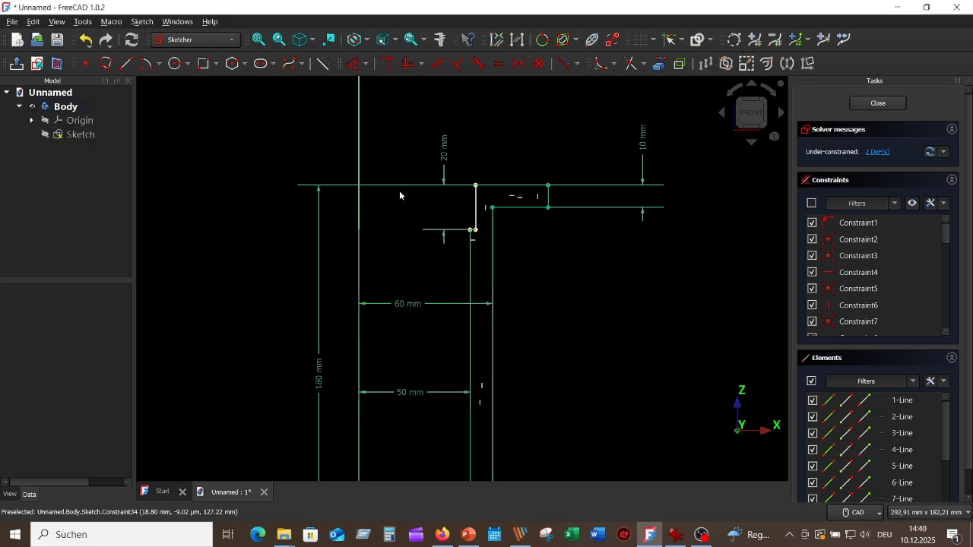
# Dimension the upper recess's vertical edge at 110/2 mm horizontally from the vertical axis.
pyautogui.click(358, 66)
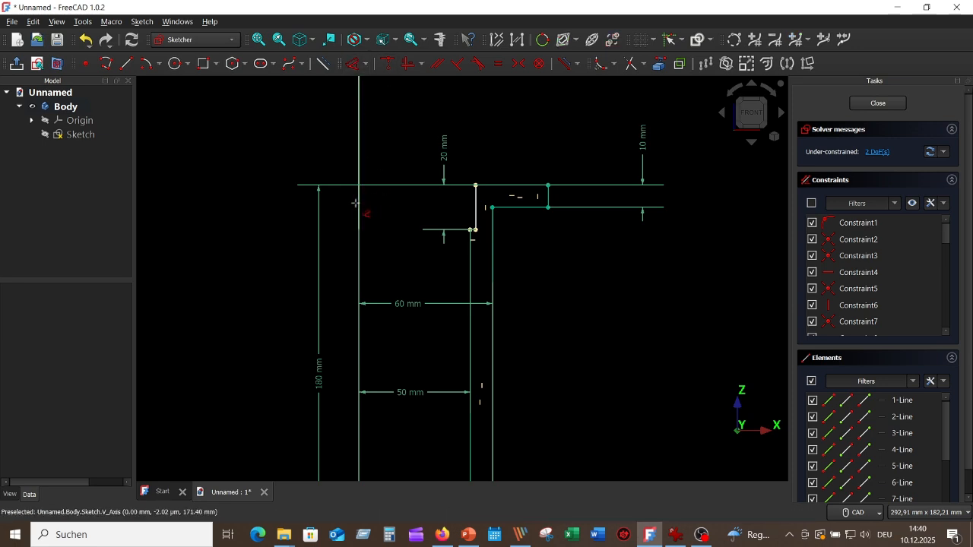
pyautogui.click(360, 203)
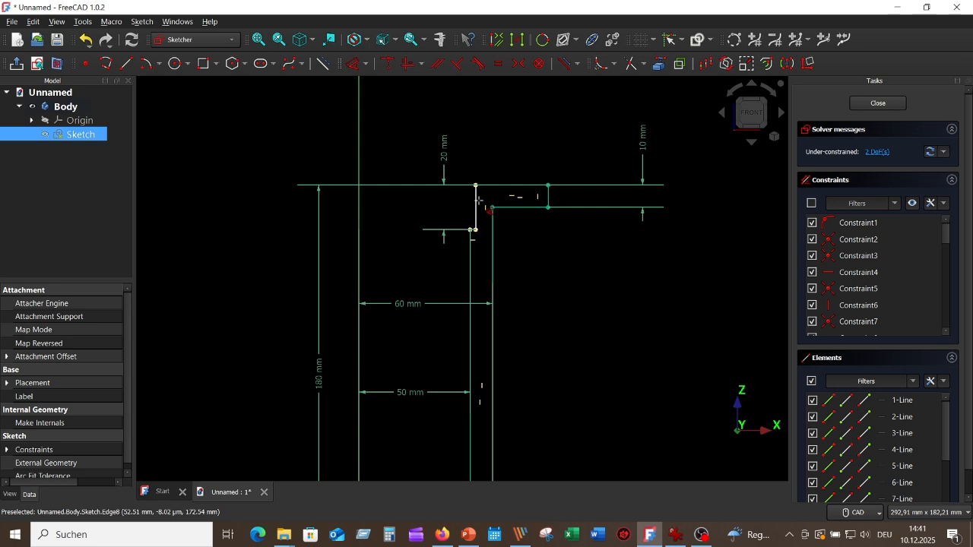
pyautogui.click(475, 213)
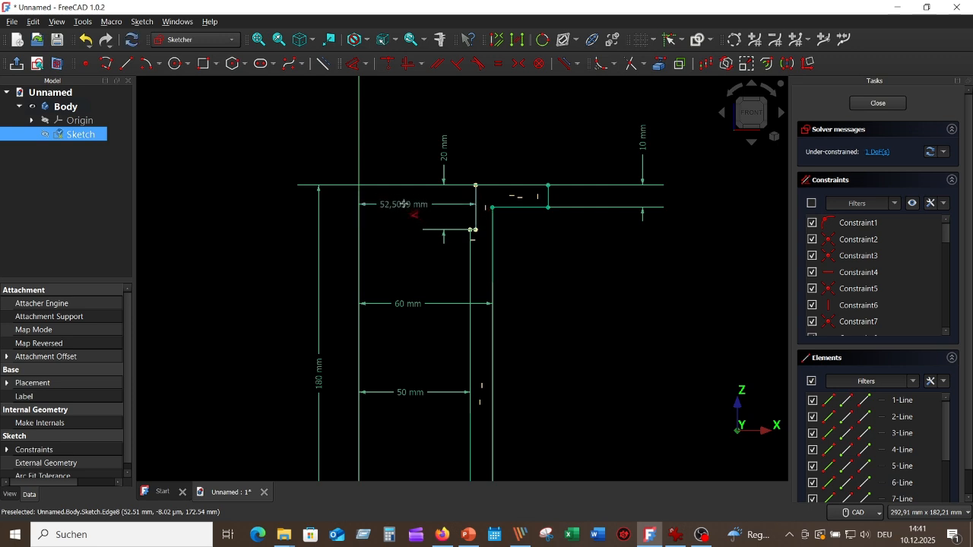
pyautogui.click(404, 204)
pyautogui.write('110')
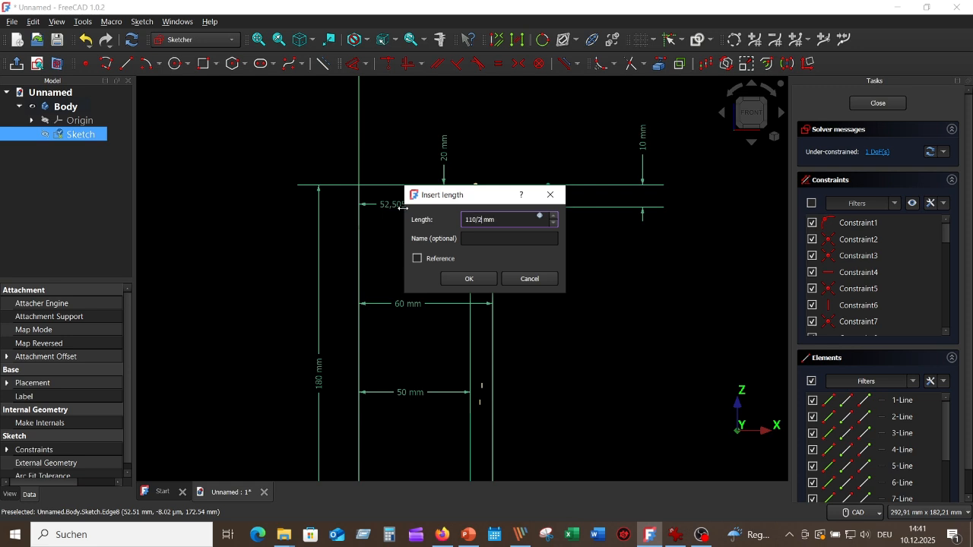
pyautogui.write('/2')
pyautogui.press('Return')
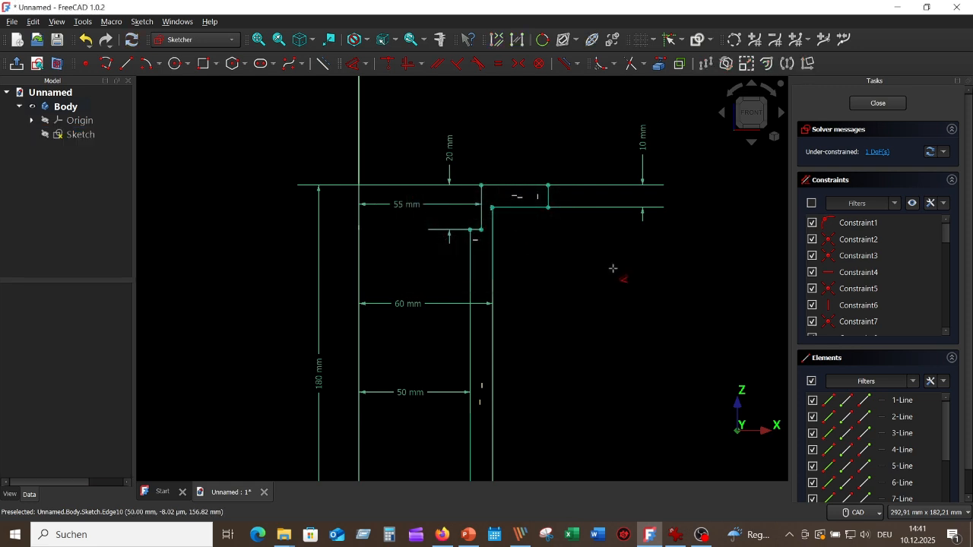
pyautogui.scroll(-2, 619, 278)
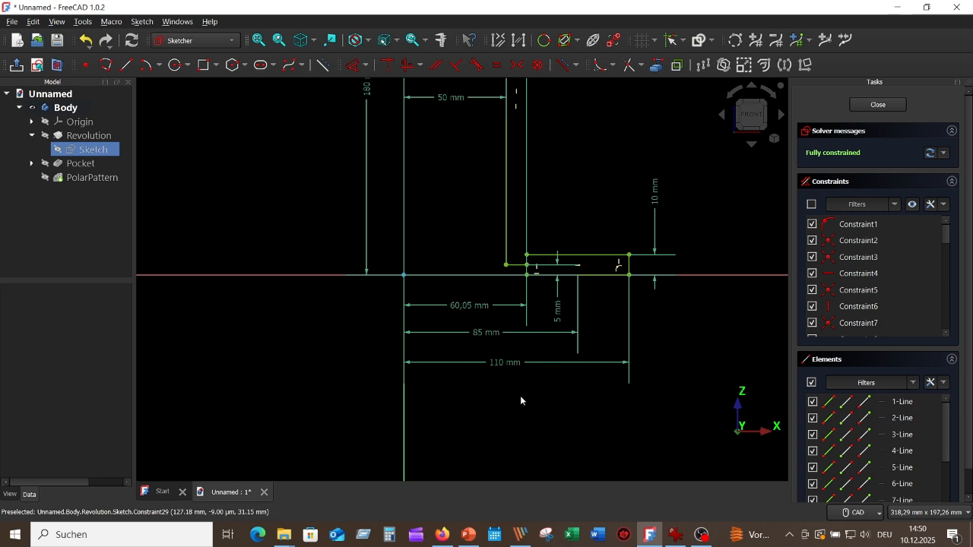
# Set the base recess edge's horizontal distance from the vertical axis to 60.05 mm.
pyautogui.doubleClick(463, 305)
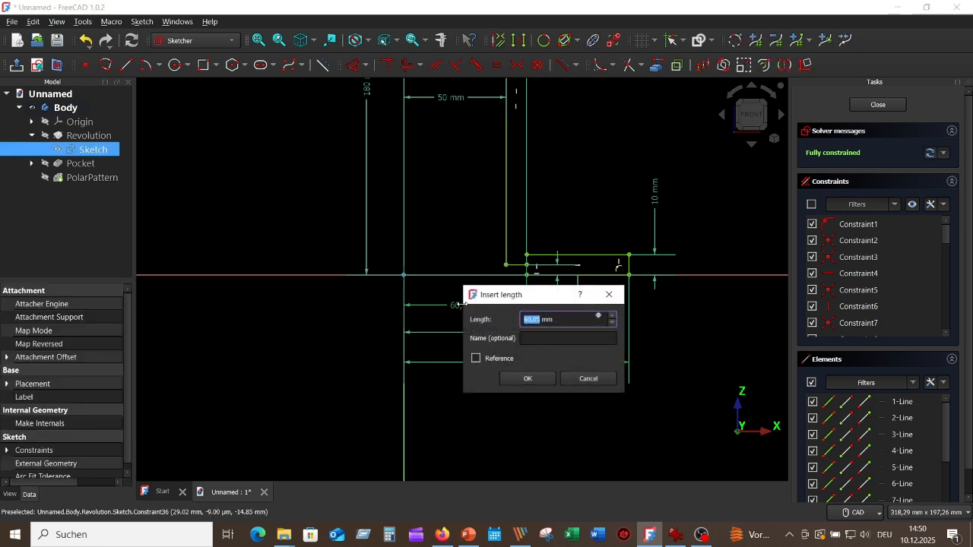
pyautogui.write('120,1-60')
pyautogui.click(529, 380)
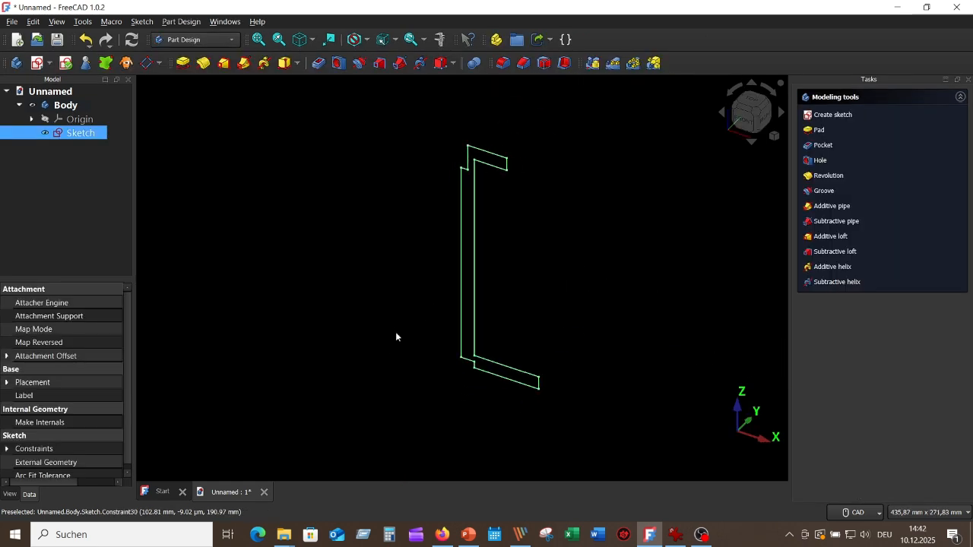
# Revolve the cross-section sketch 360° around the base Z axis.
pyautogui.scroll(1, 378, 284)
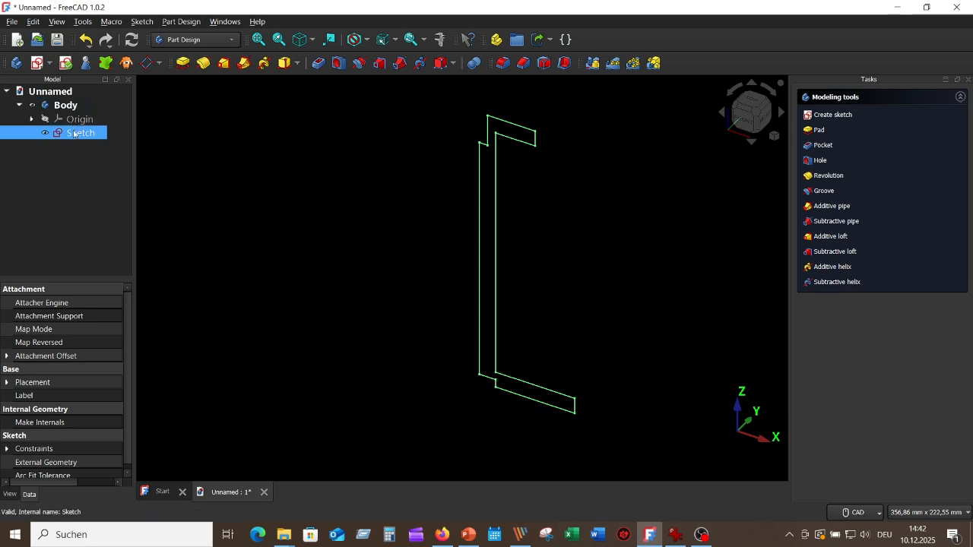
pyautogui.click(206, 65)
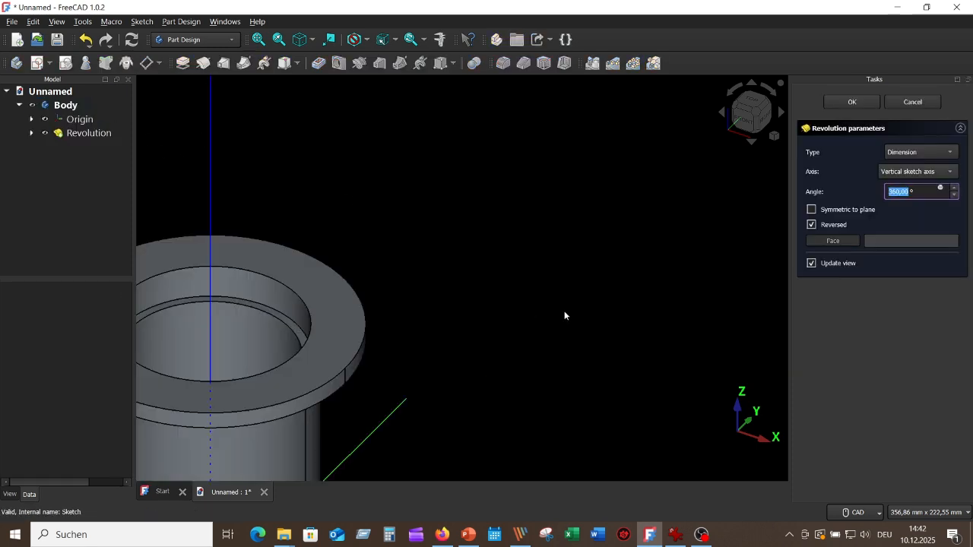
pyautogui.scroll(-4, 564, 313)
pyautogui.moveTo(559, 324); pyautogui.dragTo(615, 228, button='middle')
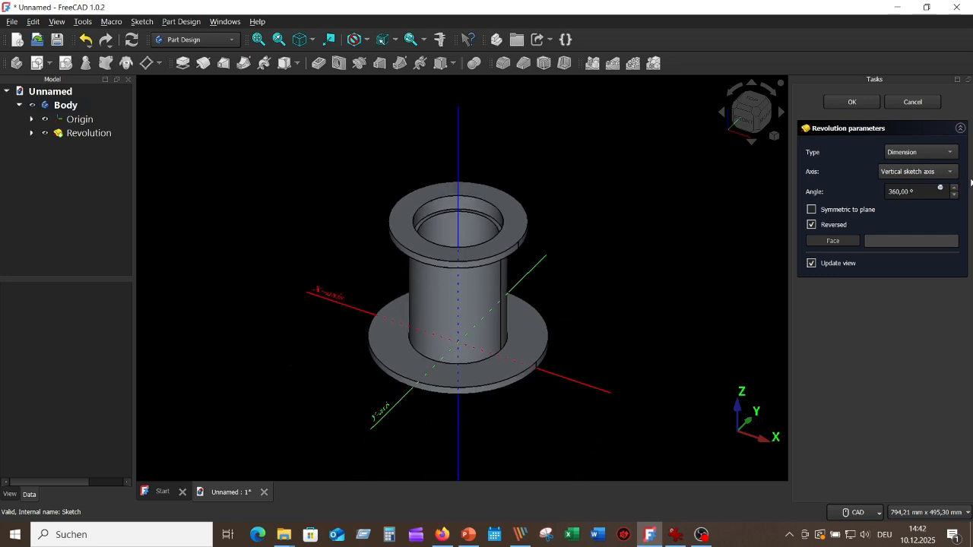
pyautogui.click(950, 171)
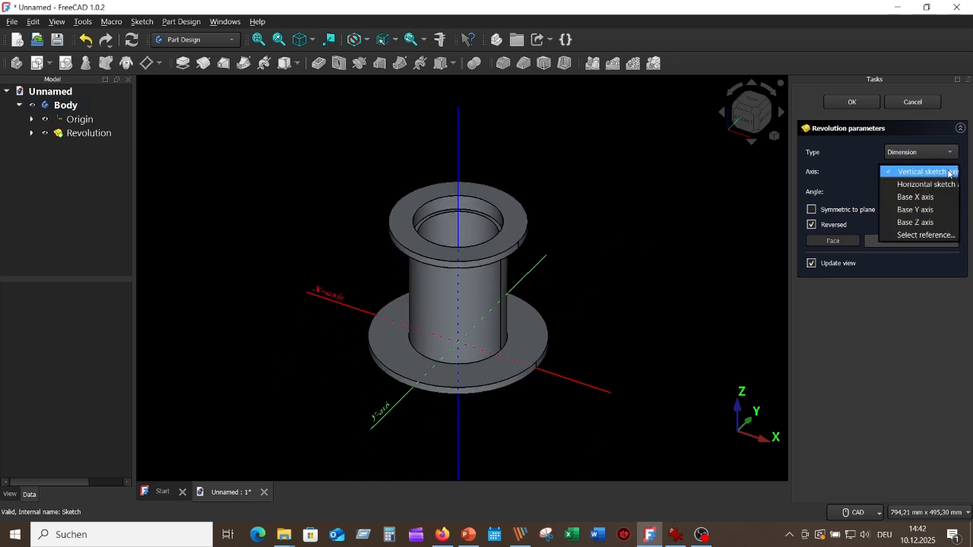
pyautogui.click(931, 220)
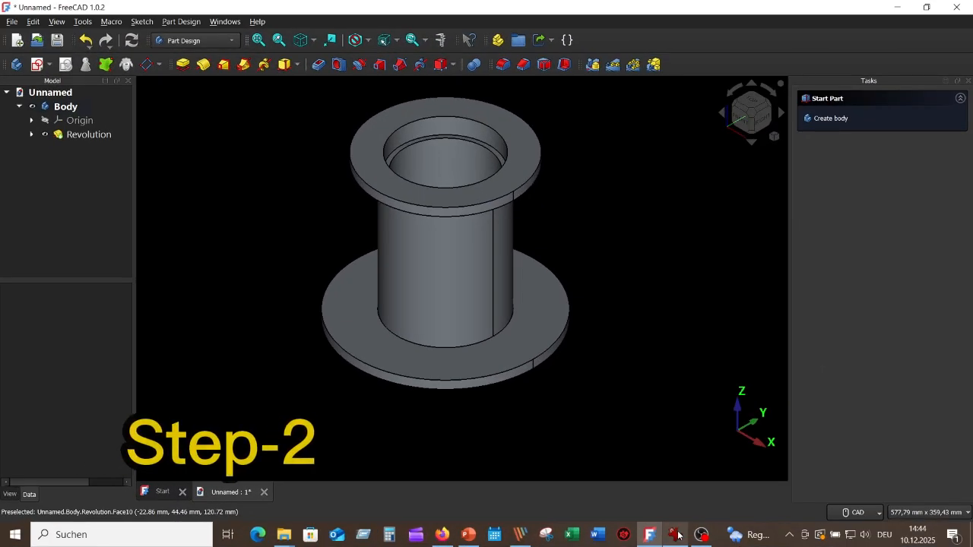
# Check the upper flange's holes in the reference drawing and create a sketch on the flange's top face.
pyautogui.click(676, 535)
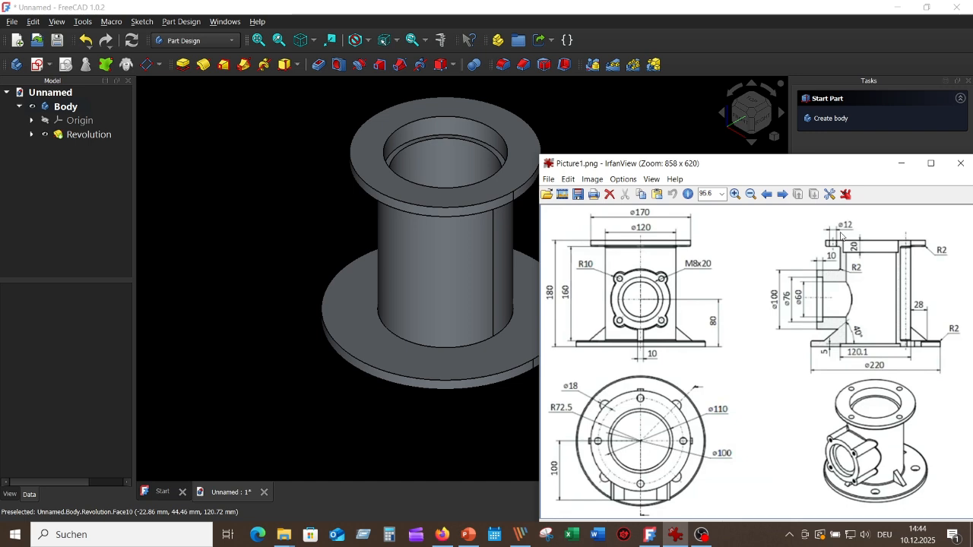
pyautogui.click(639, 126)
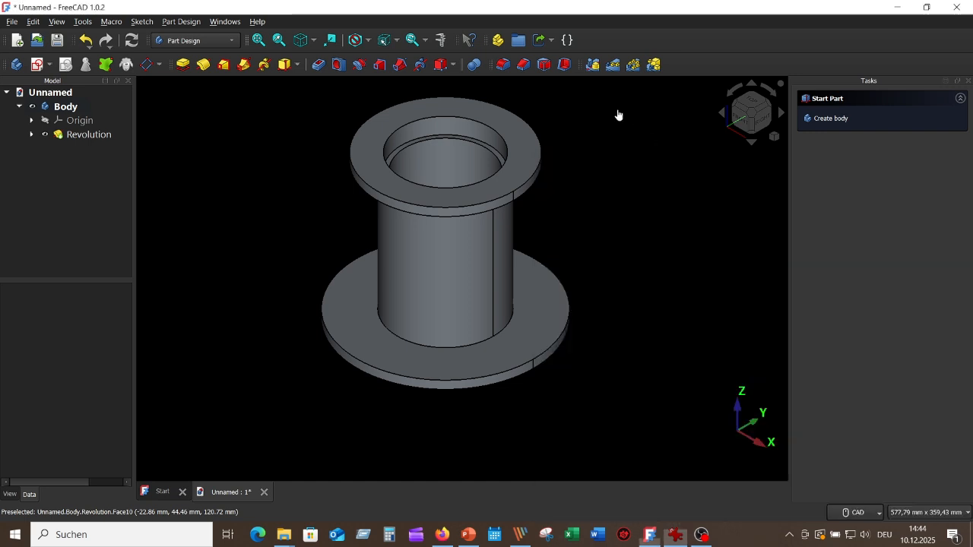
pyautogui.click(519, 128)
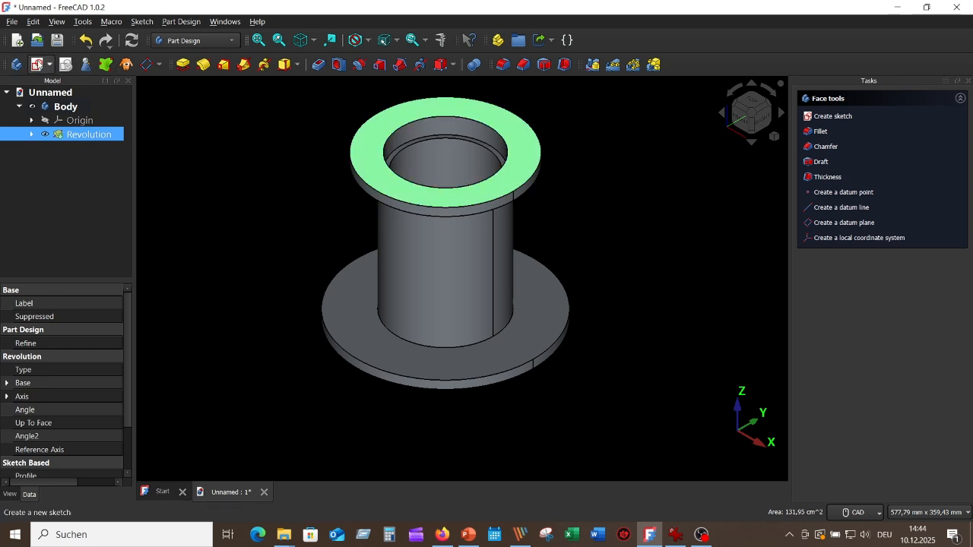
pyautogui.click(38, 63)
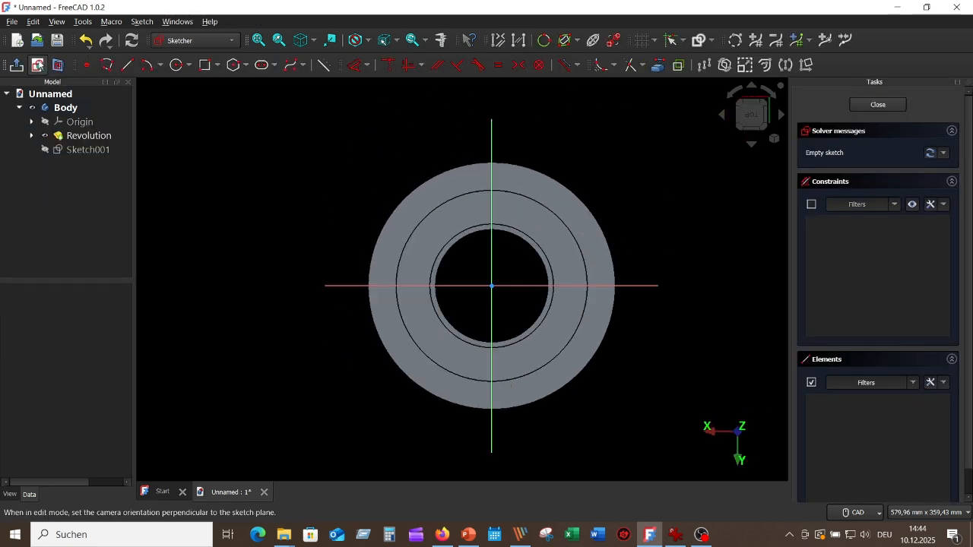
# Draw a circle about 138 mm in diameter centred on the origin, consulting the reference drawing for the bolt circle.
pyautogui.scroll(2, 651, 183)
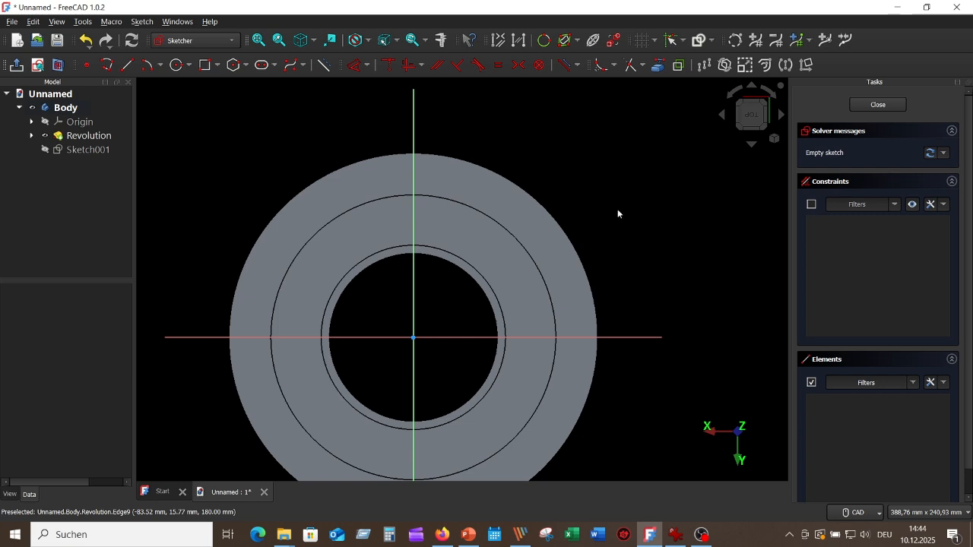
pyautogui.moveTo(636, 205)
pyautogui.mouseDown(button='middle')
pyautogui.moveTo(642, 172)
pyautogui.moveTo(633, 152)
pyautogui.mouseUp(button='middle')
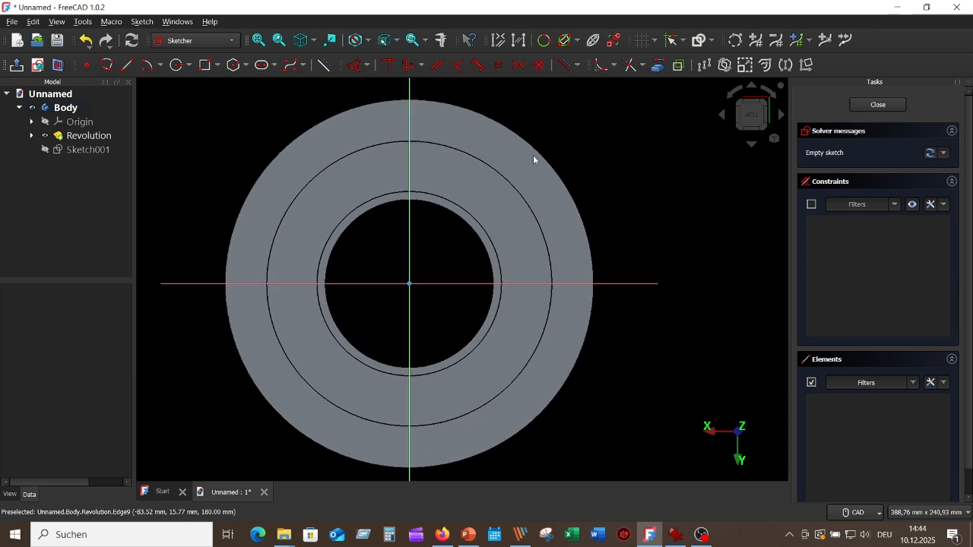
pyautogui.click(179, 66)
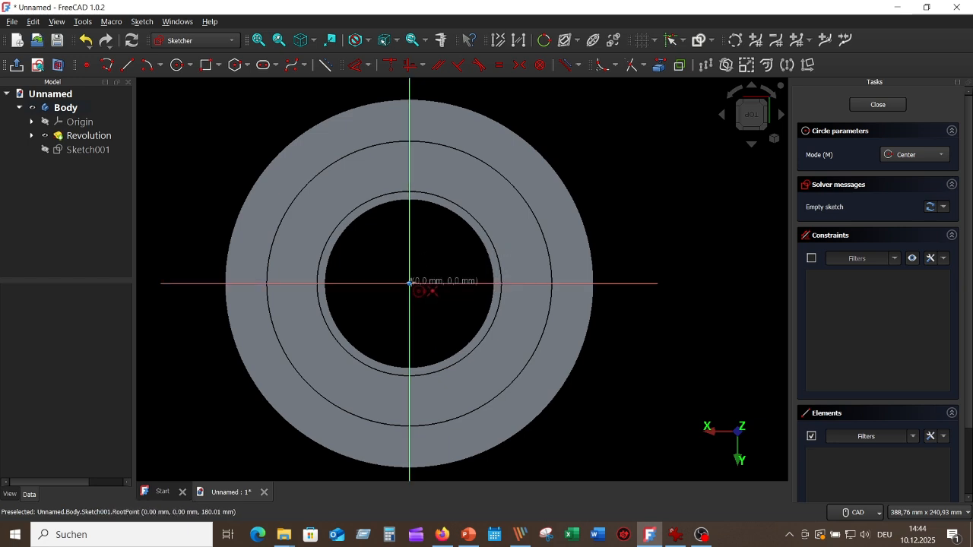
pyautogui.click(409, 284)
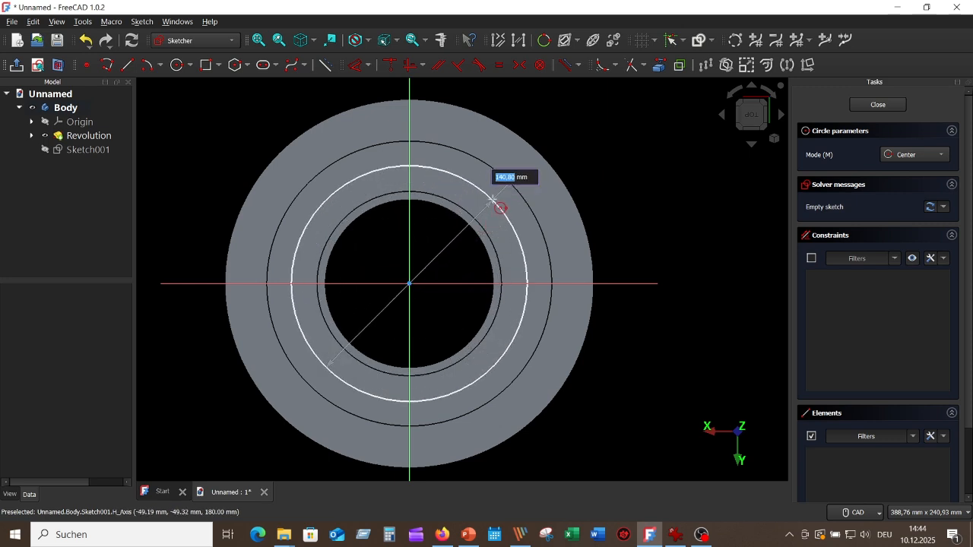
pyautogui.click(675, 534)
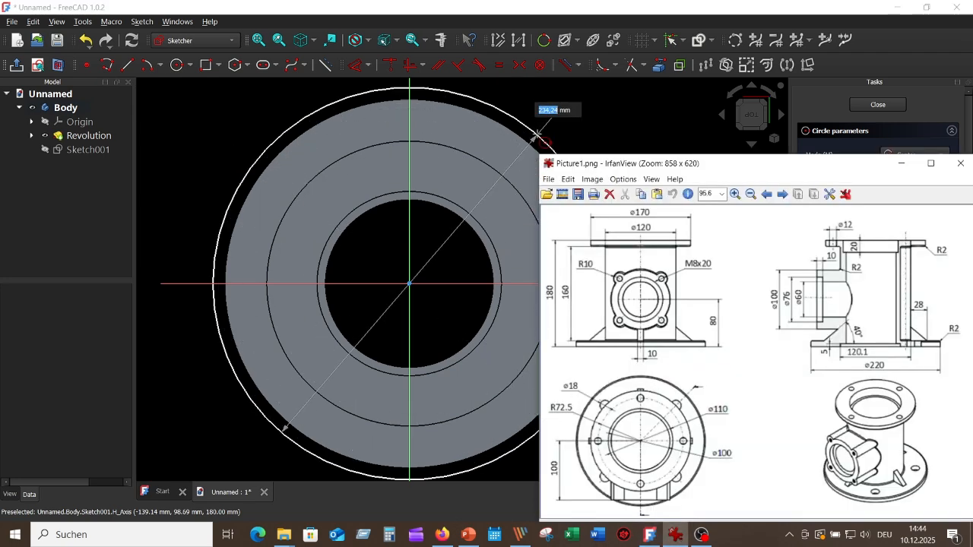
pyautogui.click(471, 186)
pyautogui.click(472, 186)
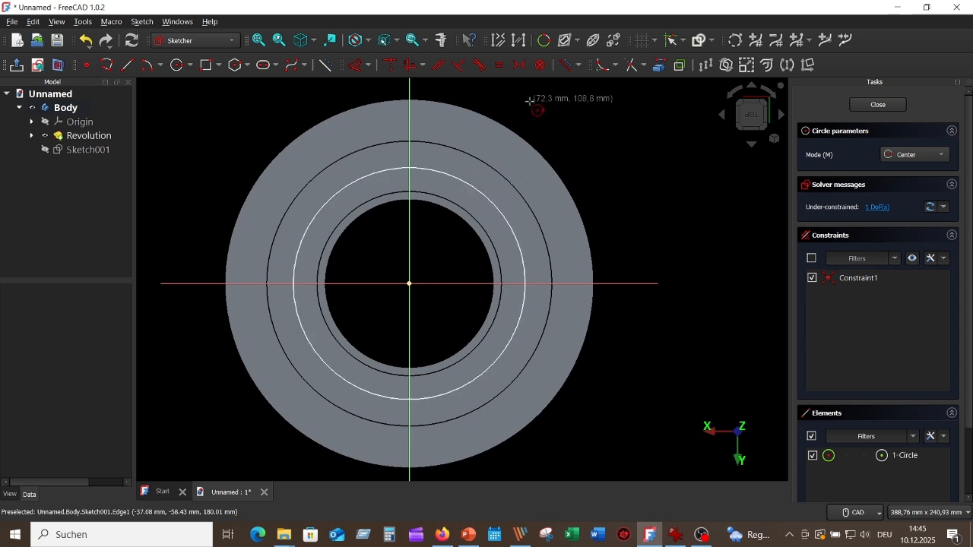
# Set the bolt circle's diameter to 72,5*2 mm and convert the circle to construction geometry.
pyautogui.click(348, 67)
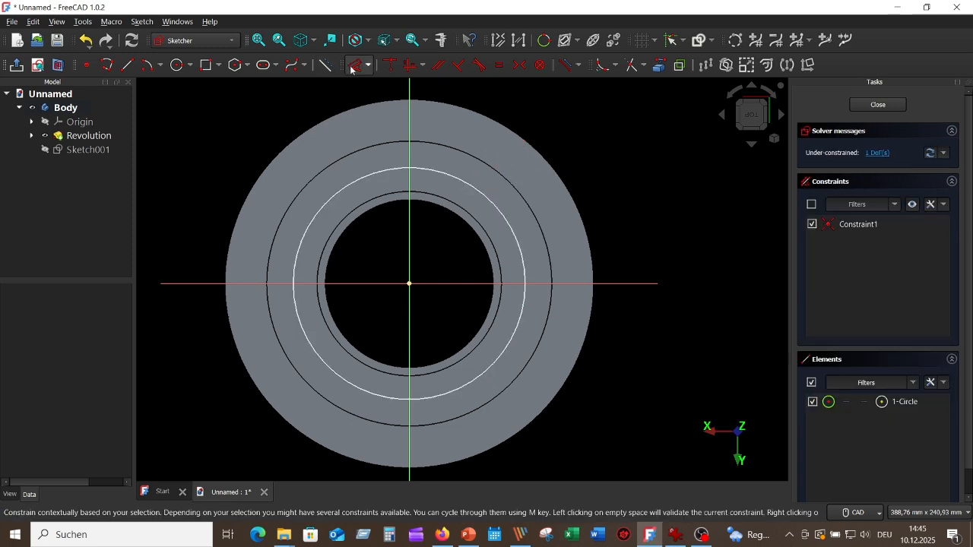
pyautogui.click(479, 191)
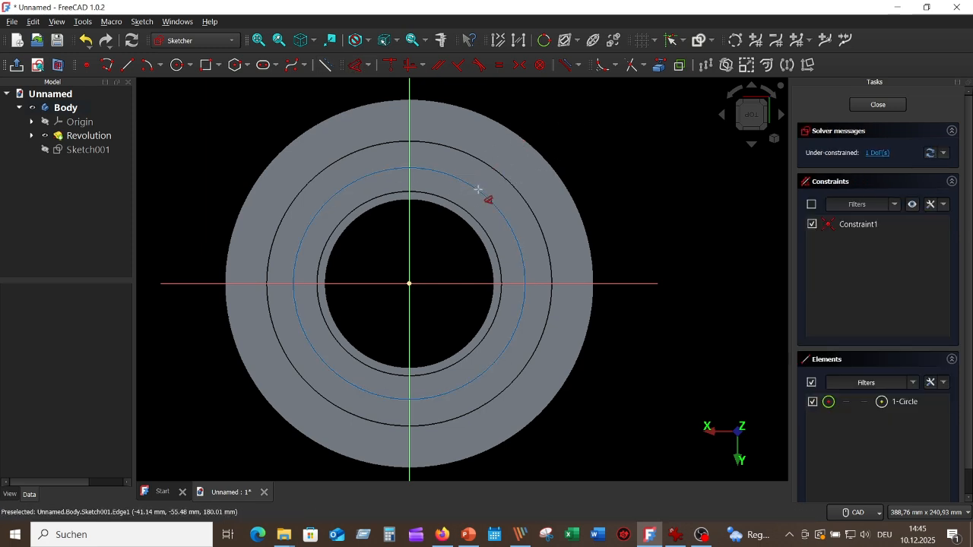
pyautogui.click(578, 131)
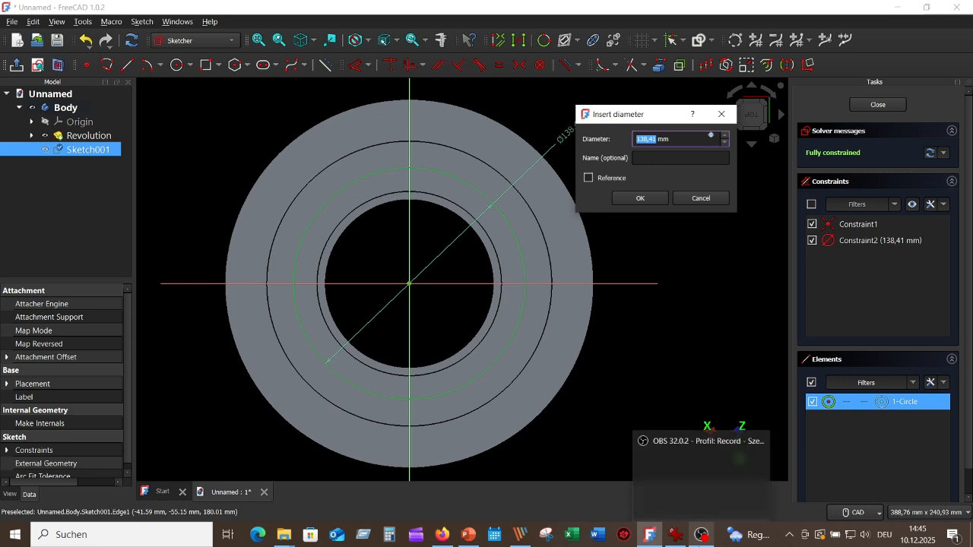
pyautogui.write('7')
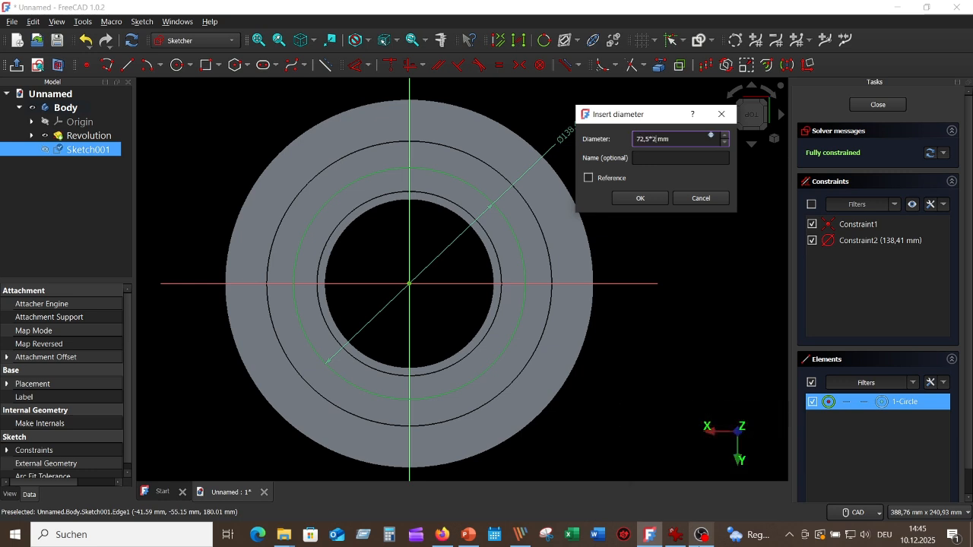
pyautogui.write('2,5*2')
pyautogui.press('Return')
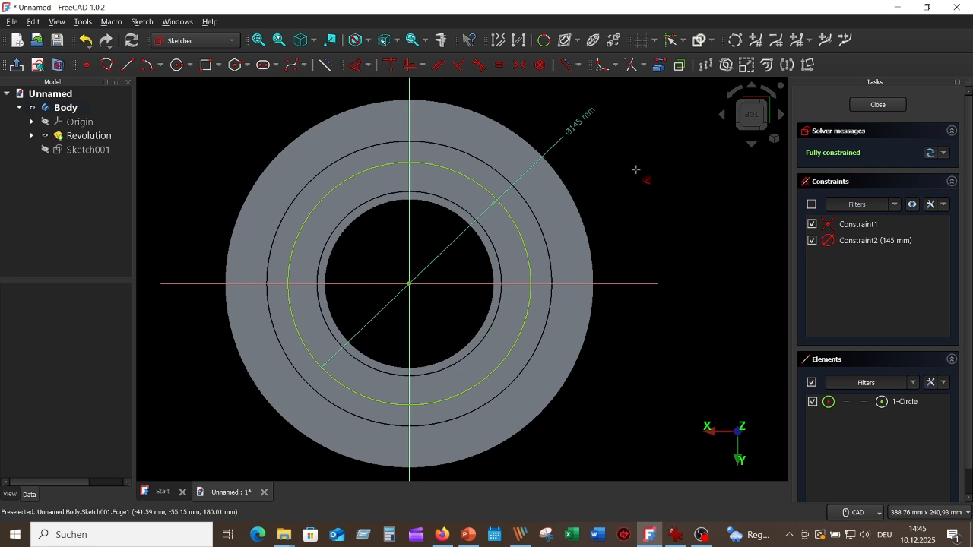
pyautogui.click(522, 230)
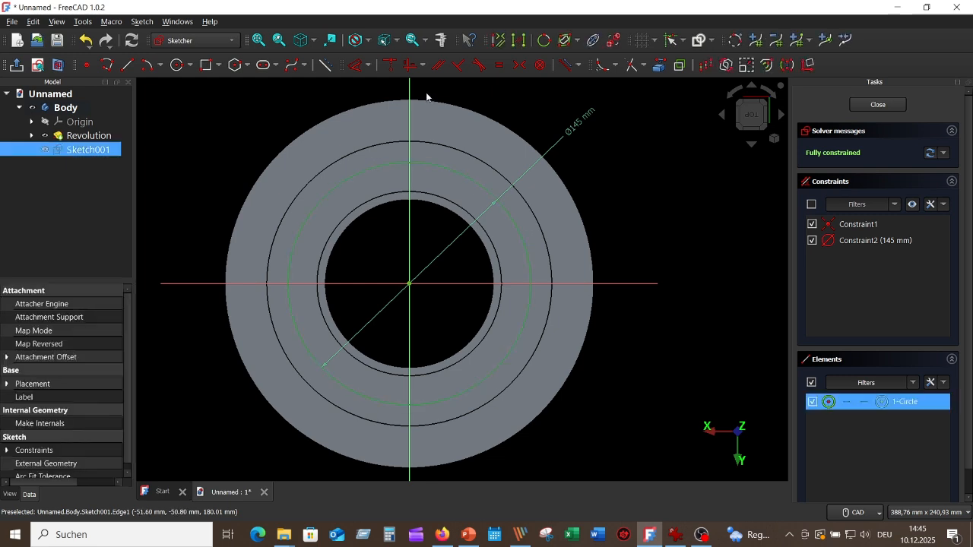
pyautogui.click(327, 65)
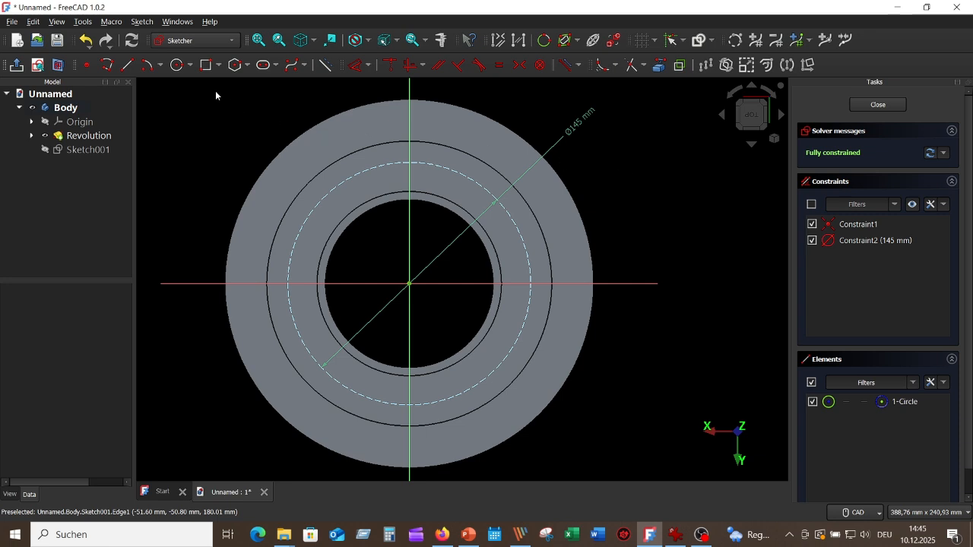
# Draw a 12 mm diameter circle centred on the vertical axis just inside the construction circle and recheck the reference drawing.
pyautogui.click(176, 66)
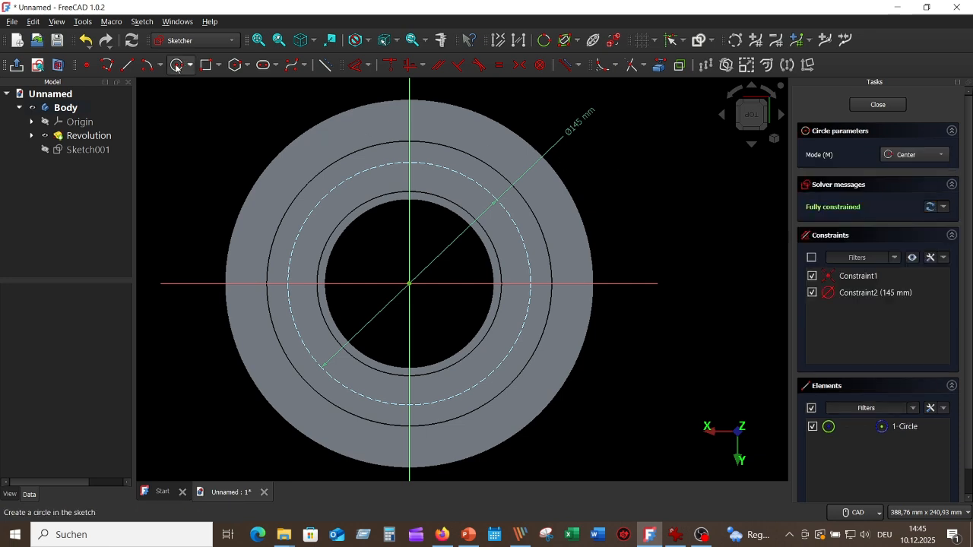
pyautogui.click(409, 180)
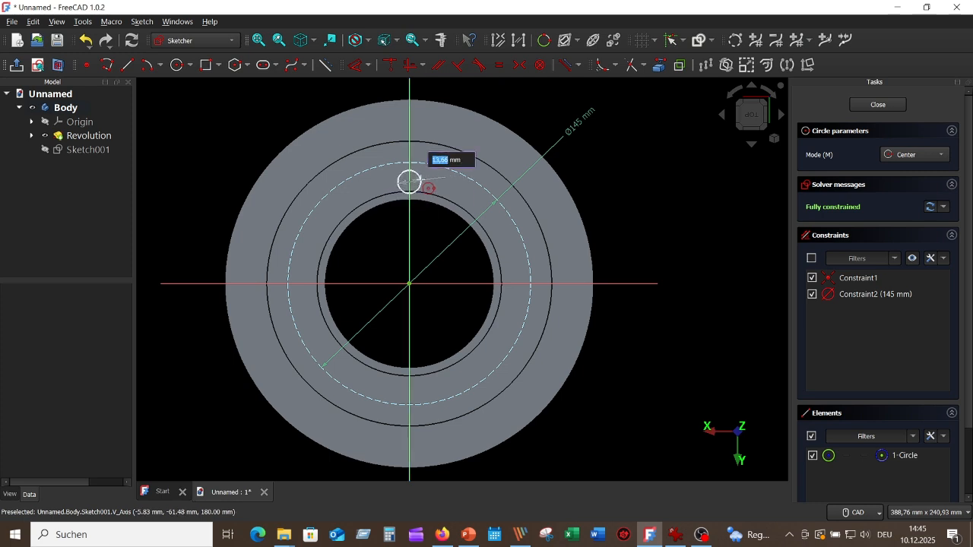
pyautogui.write('12')
pyautogui.press('Return')
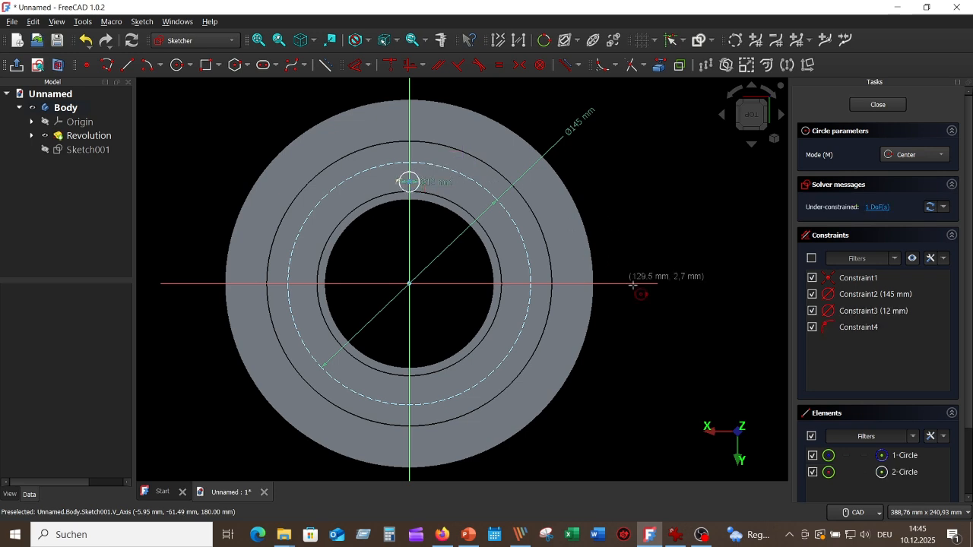
pyautogui.click(675, 534)
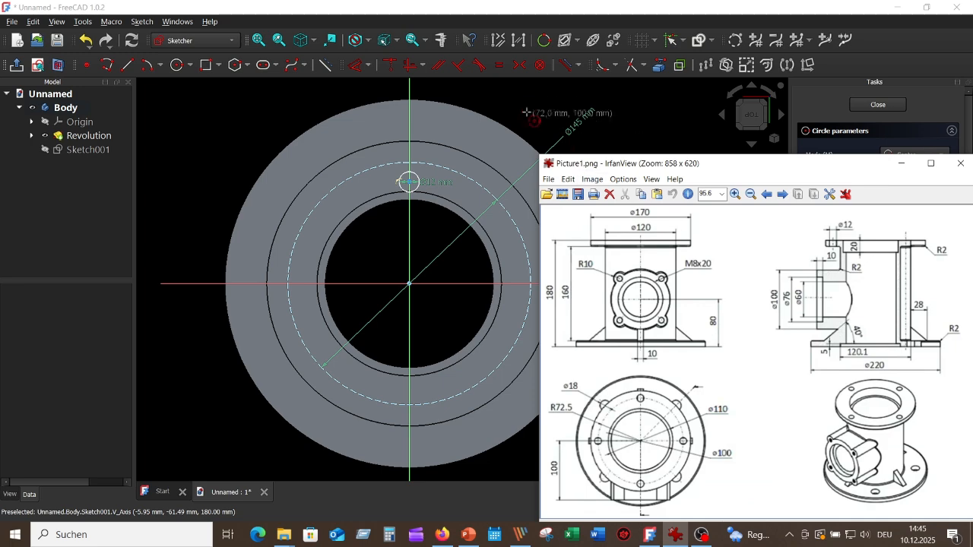
pyautogui.click(530, 82)
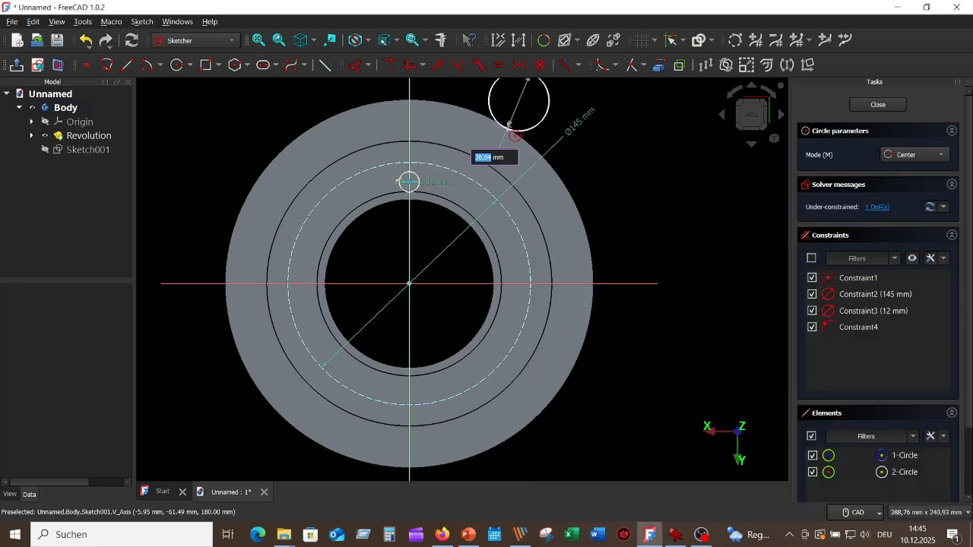
# Constrain the 12 mm circle's centre onto the construction bolt circle and close the sketch.
pyautogui.press('Escape')
pyautogui.scroll(3, 647, 195)
pyautogui.moveTo(656, 196); pyautogui.dragTo(688, 209, button='middle')
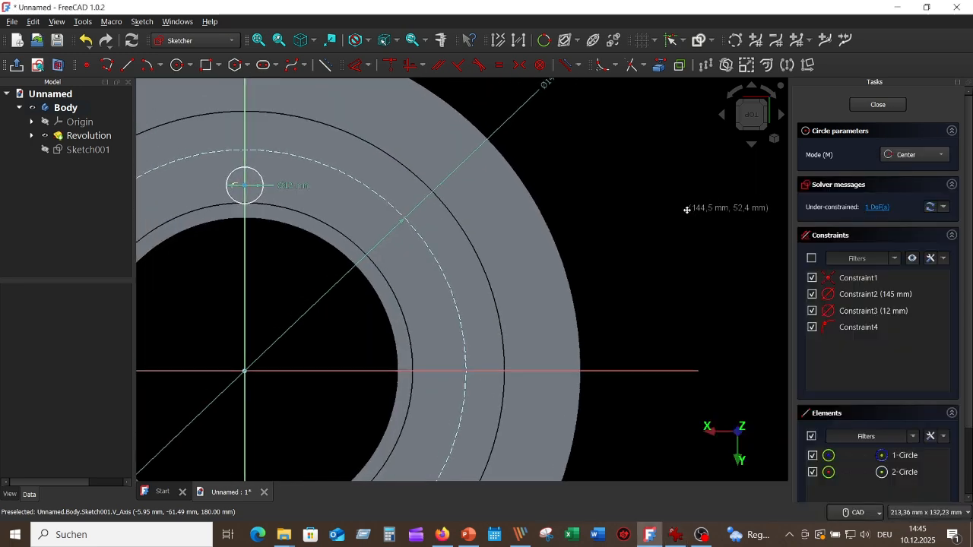
pyautogui.press('Escape')
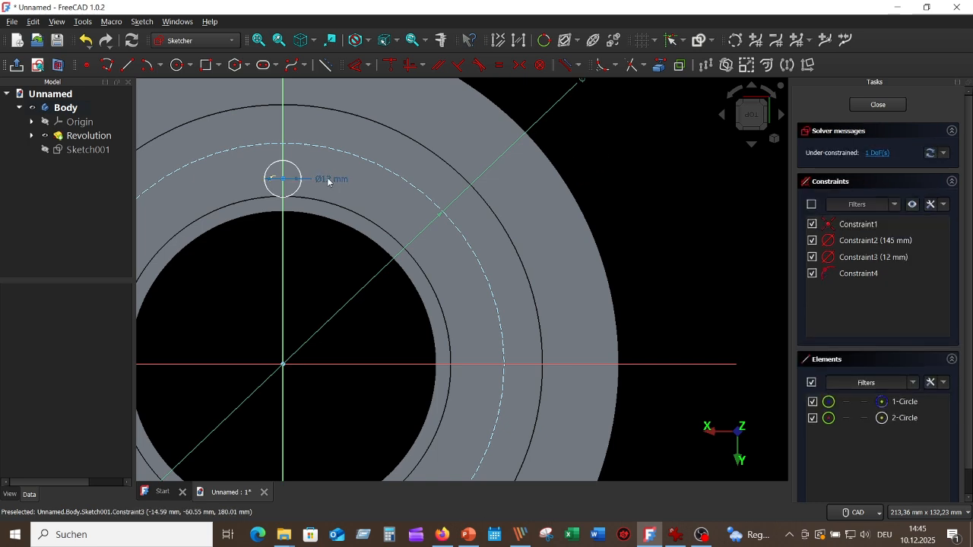
pyautogui.scroll(-2, 347, 196)
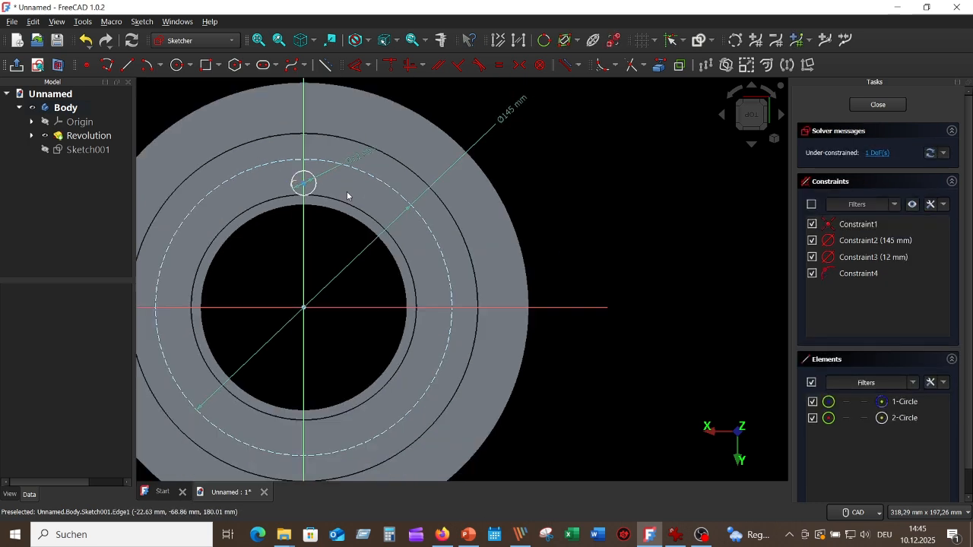
pyautogui.scroll(-1, 347, 196)
pyautogui.moveTo(355, 203); pyautogui.dragTo(562, 239, button='middle')
pyautogui.scroll(3, 550, 243)
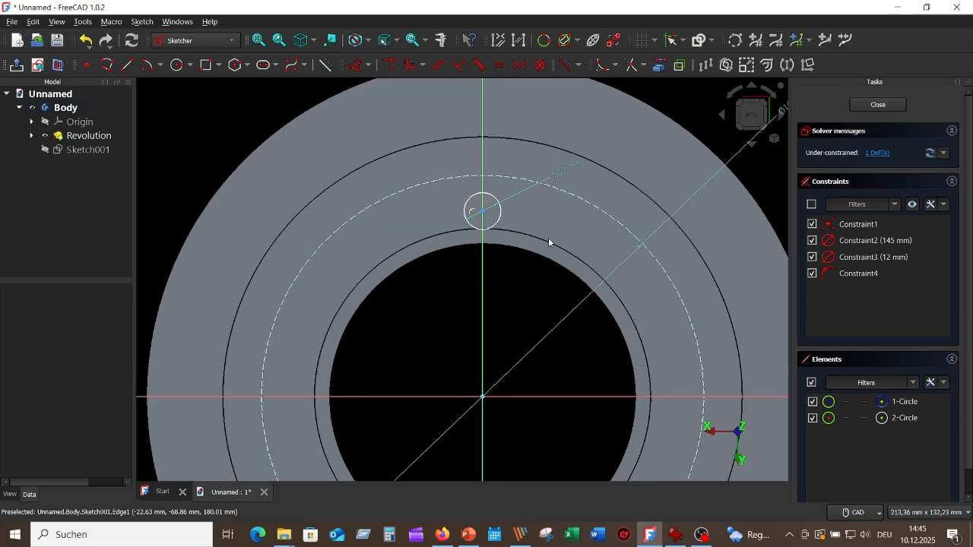
pyautogui.click(483, 213)
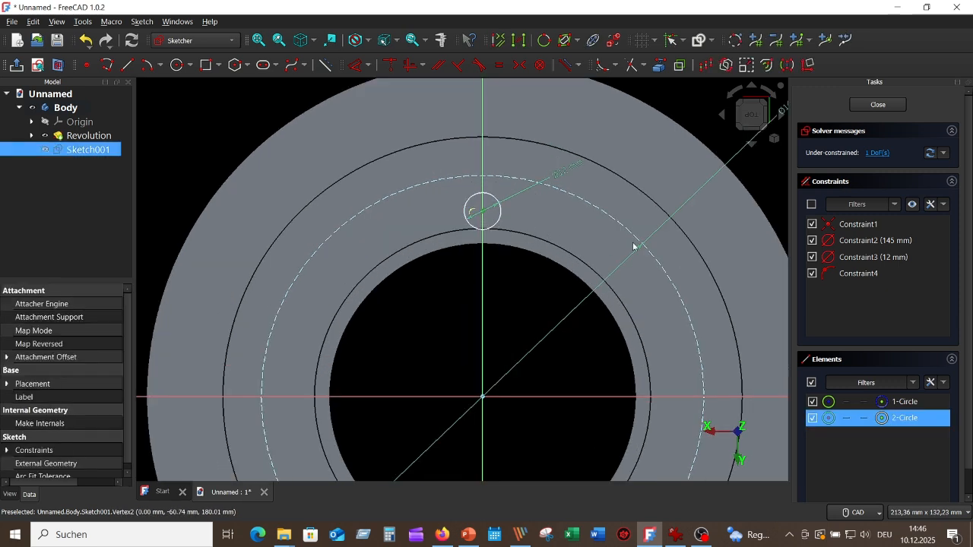
pyautogui.click(607, 212)
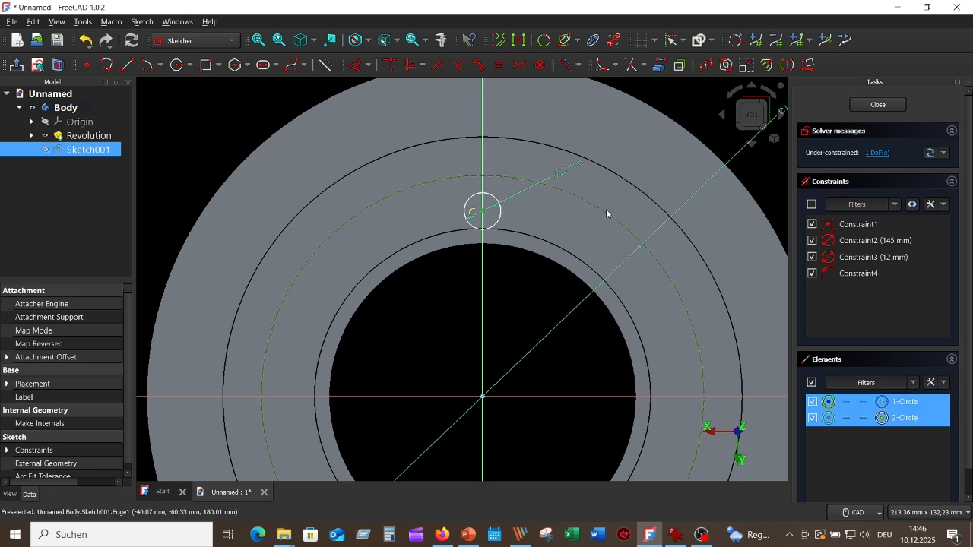
pyautogui.click(393, 67)
pyautogui.scroll(-4, 619, 241)
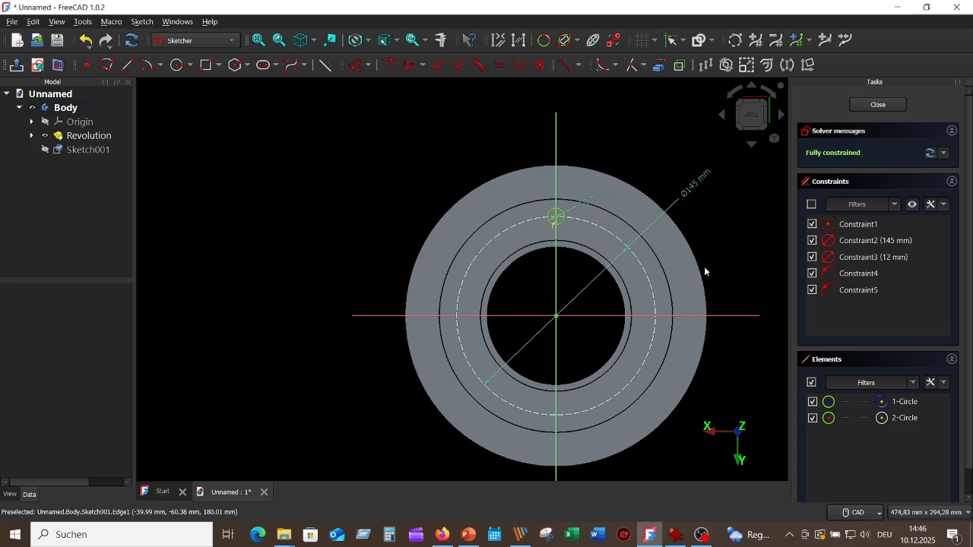
pyautogui.moveTo(738, 245); pyautogui.dragTo(639, 199, button='middle')
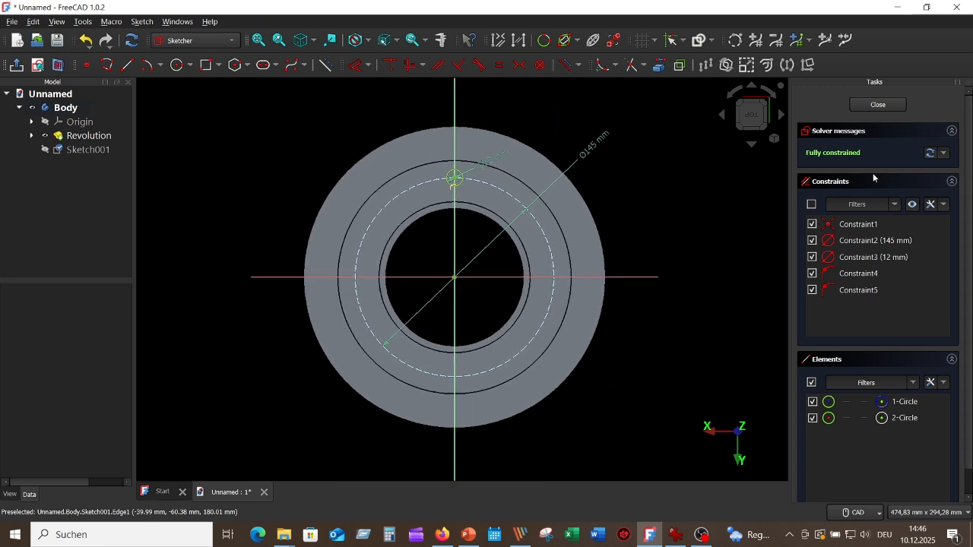
pyautogui.click(880, 105)
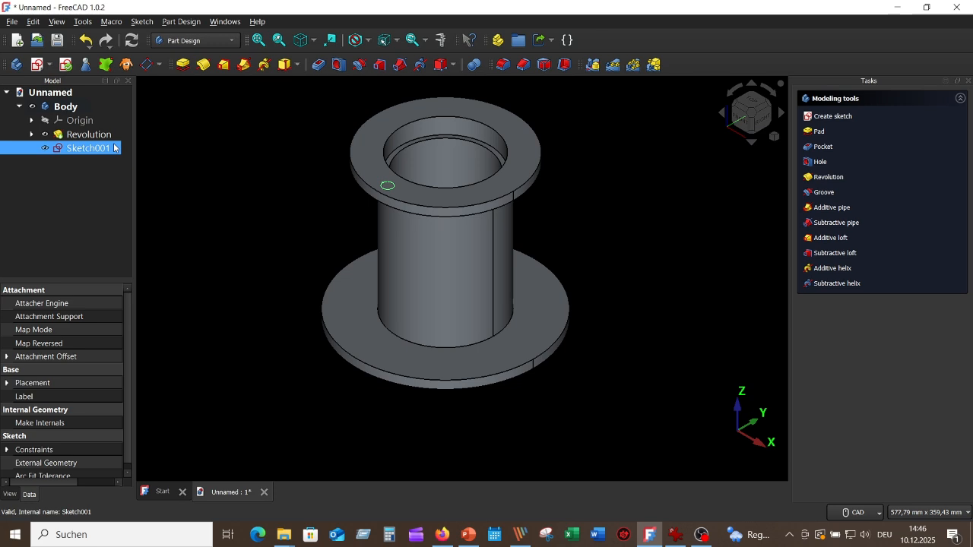
# Pocket the 12 mm hole sketch up to the underside face of the upper flange.
pyautogui.click(321, 66)
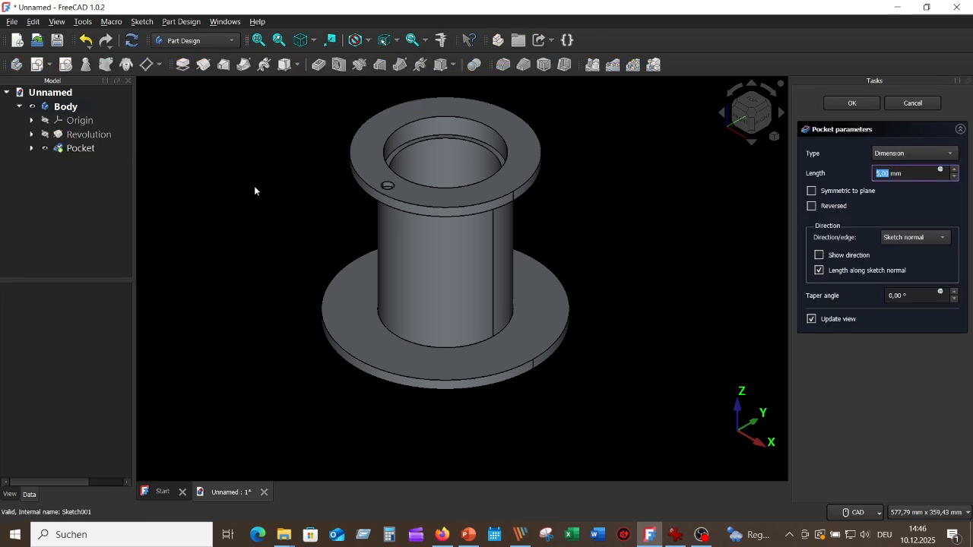
pyautogui.moveTo(252, 203); pyautogui.dragTo(384, 237, button='middle')
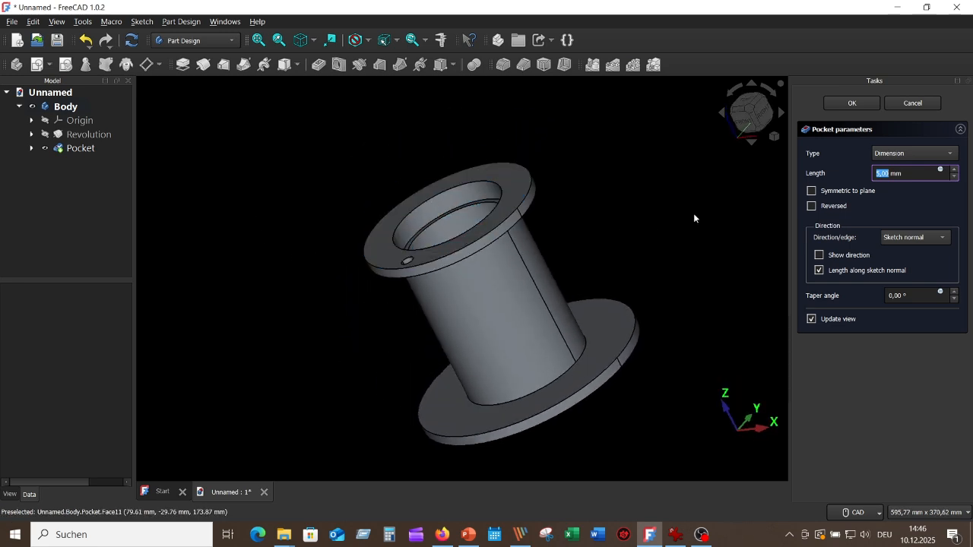
pyautogui.click(951, 154)
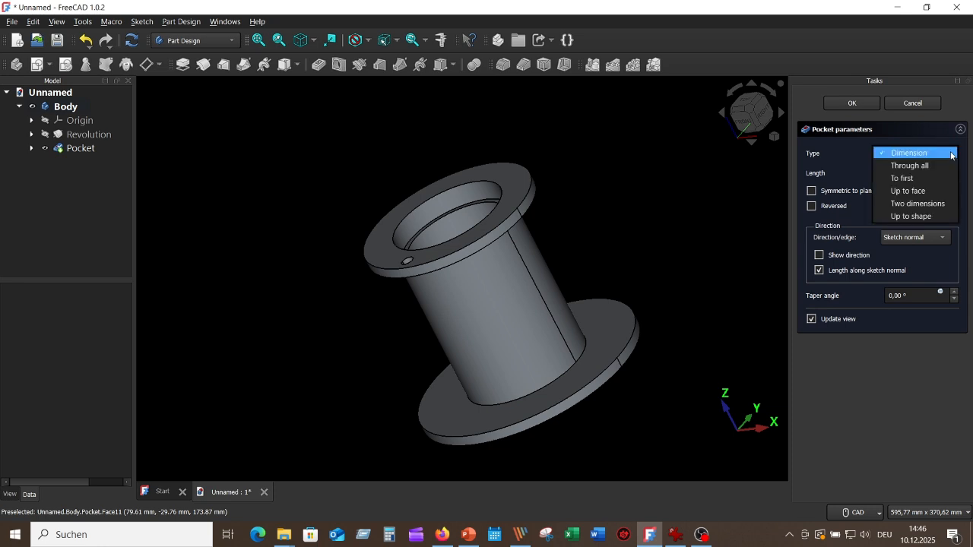
pyautogui.click(912, 191)
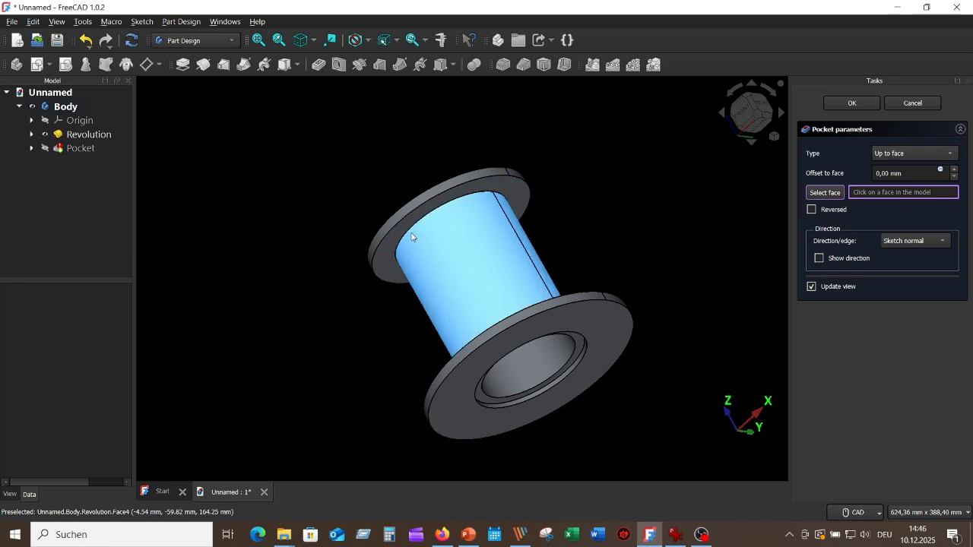
pyautogui.click(386, 254)
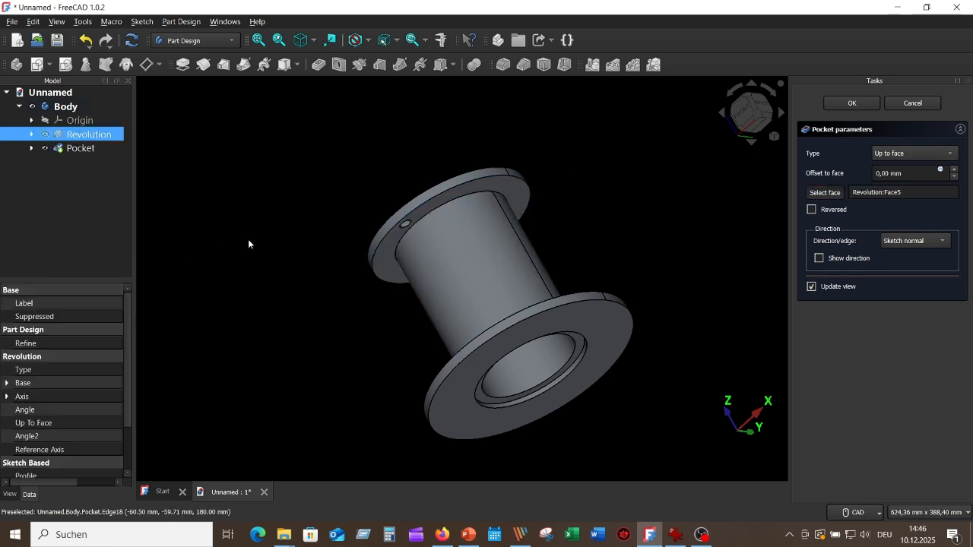
pyautogui.moveTo(248, 239); pyautogui.dragTo(369, 228, button='middle')
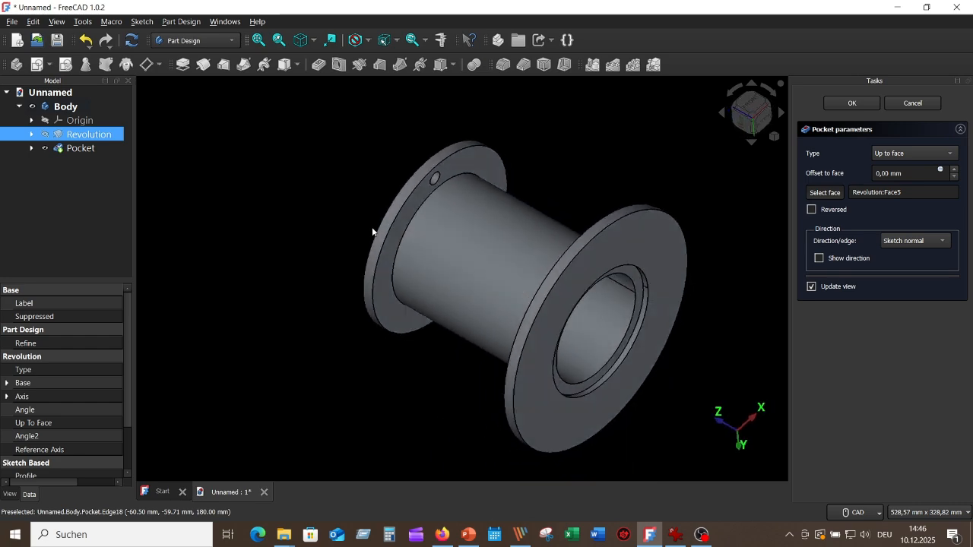
pyautogui.scroll(3, 380, 229)
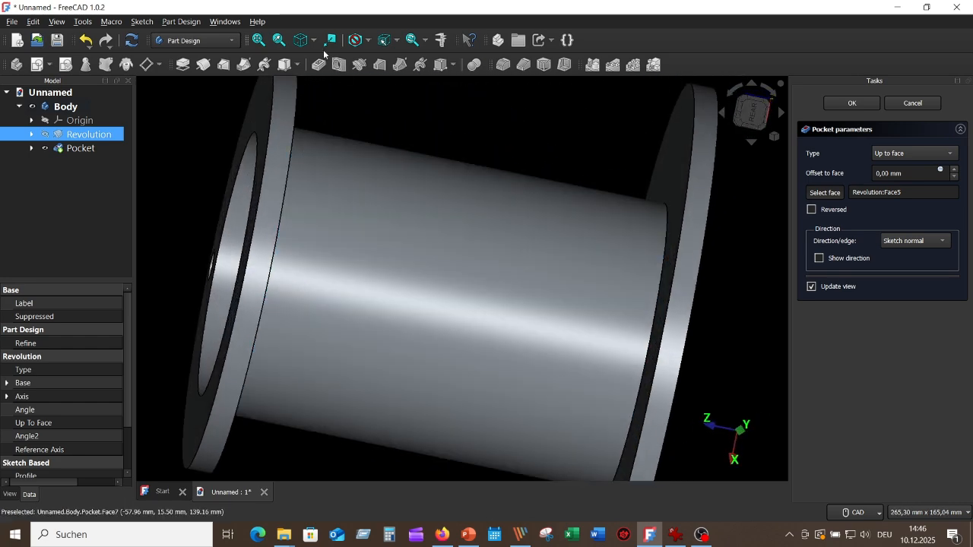
pyautogui.click(304, 40)
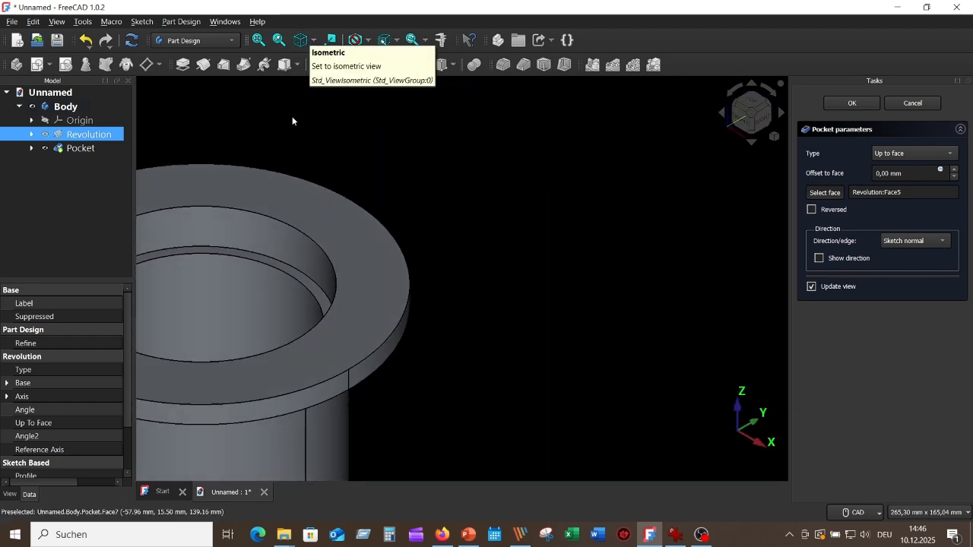
pyautogui.click(259, 39)
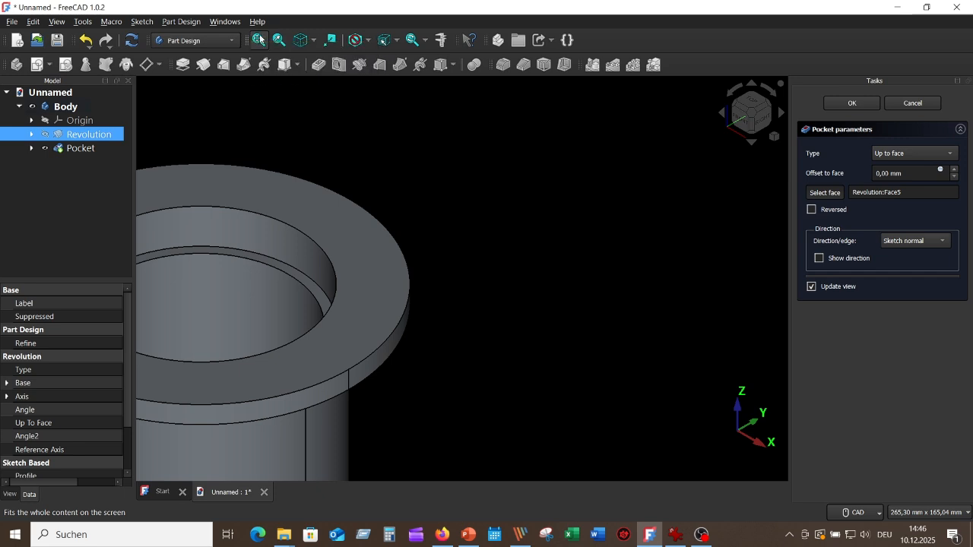
pyautogui.click(857, 102)
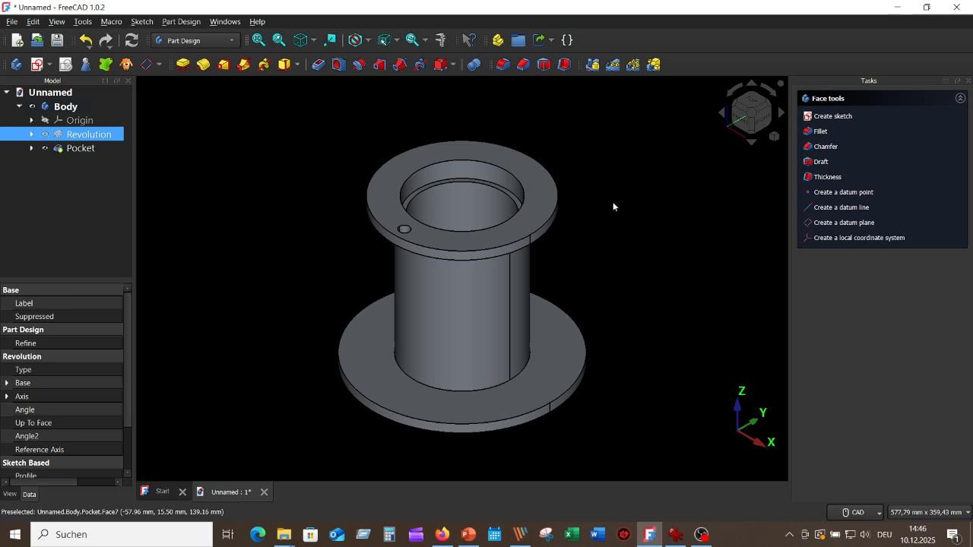
# Check the hole layout in the reference drawing and polar-pattern the pocket about the Base Z axis with 4 occurrences.
pyautogui.scroll(1, 614, 204)
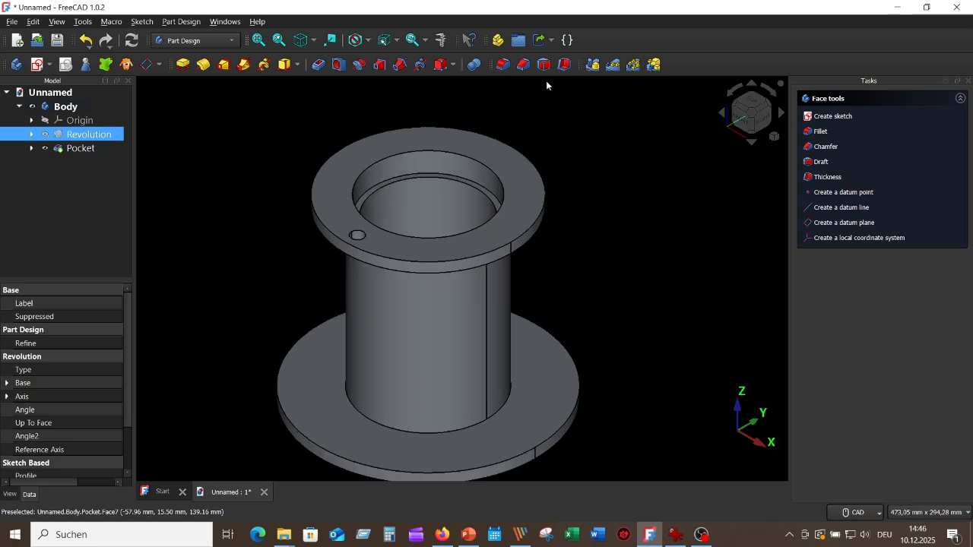
pyautogui.moveTo(652, 256); pyautogui.dragTo(676, 248, button='middle')
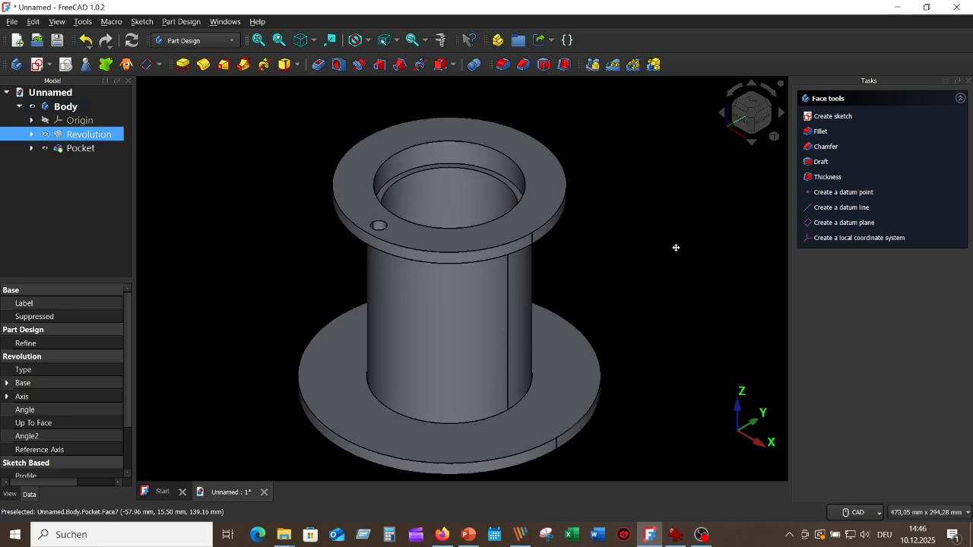
pyautogui.click(671, 538)
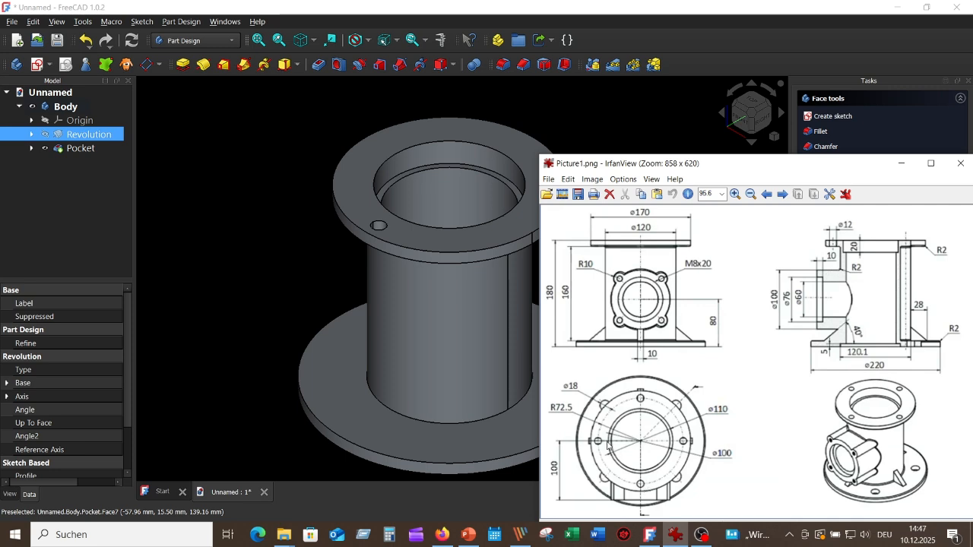
pyautogui.click(602, 115)
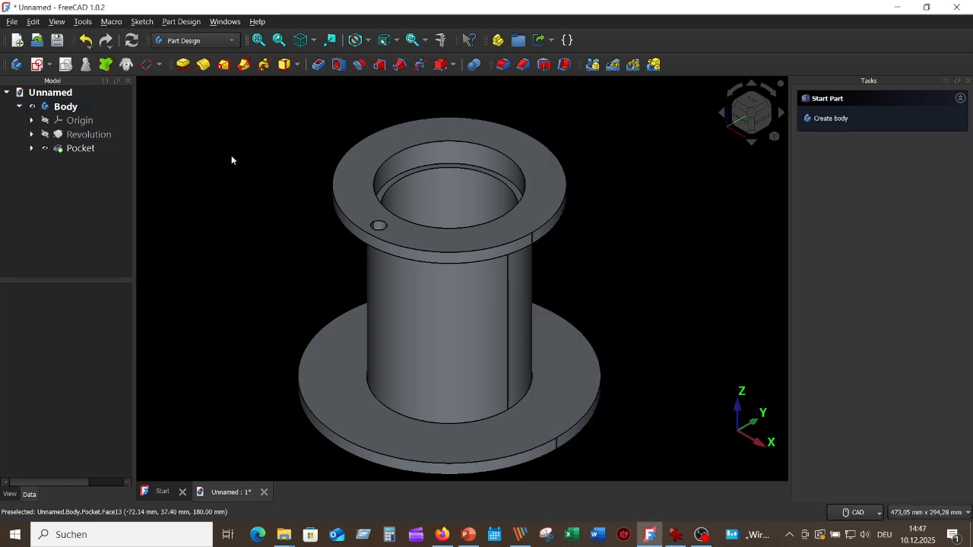
pyautogui.click(110, 149)
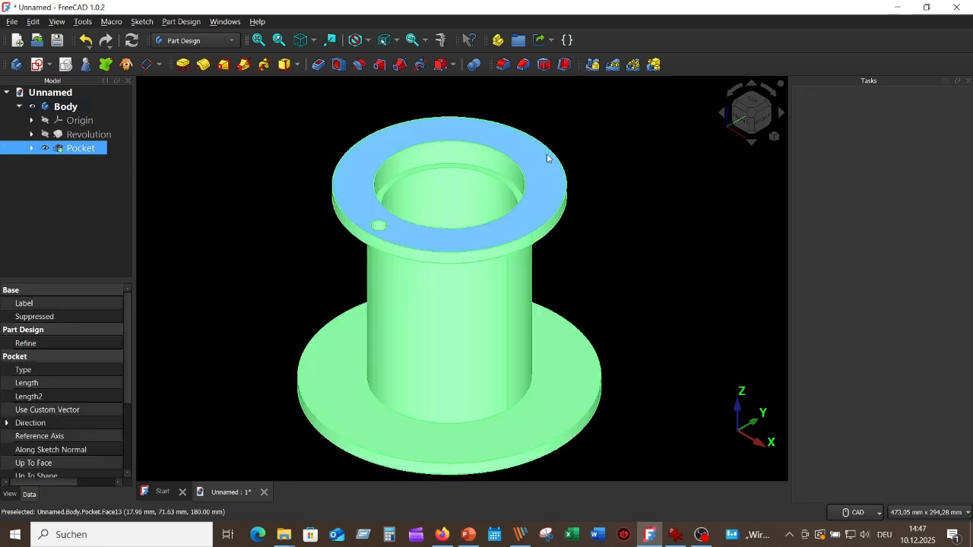
pyautogui.click(634, 65)
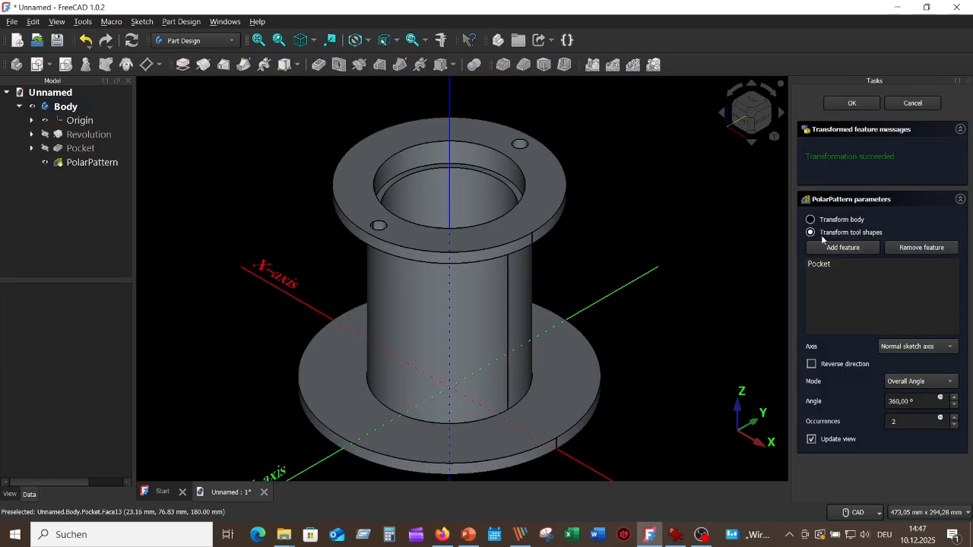
pyautogui.click(951, 349)
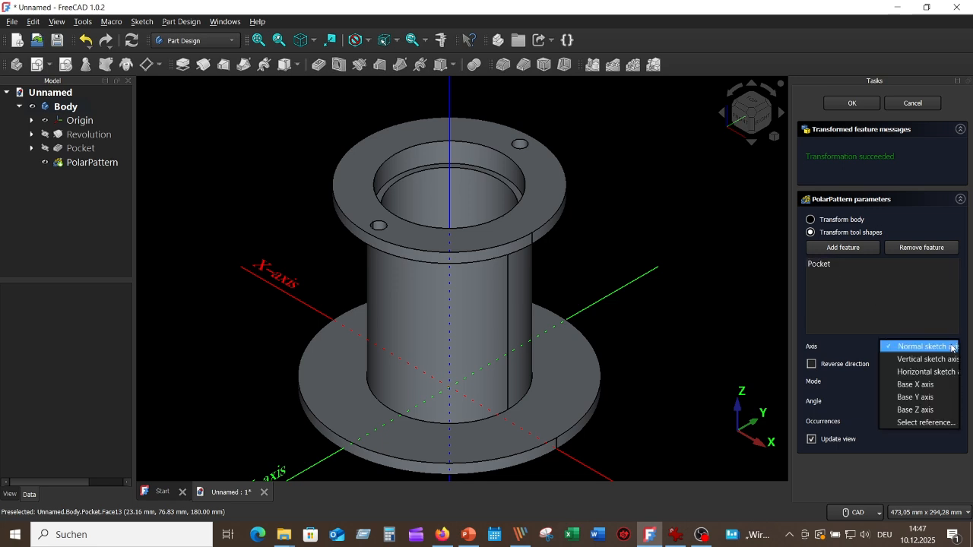
pyautogui.click(930, 408)
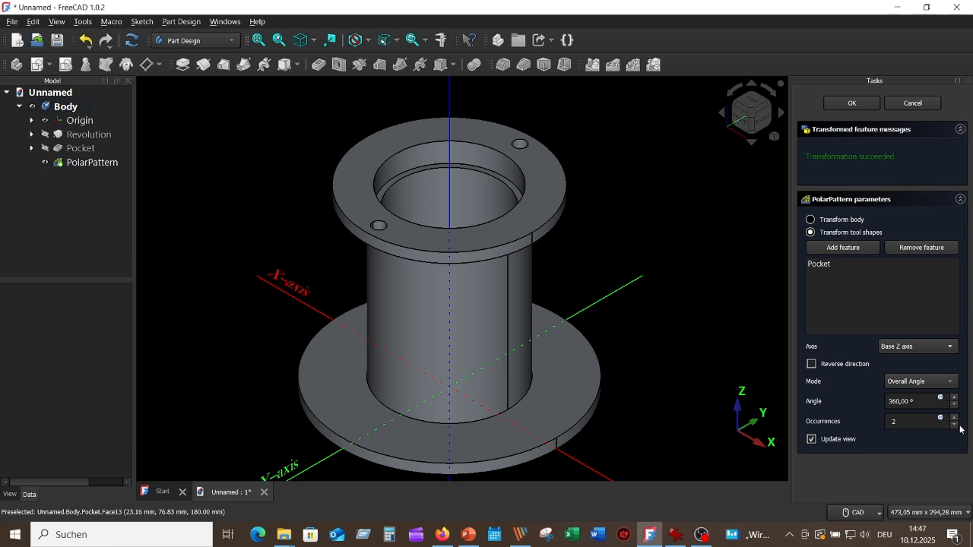
pyautogui.doubleClick(910, 419)
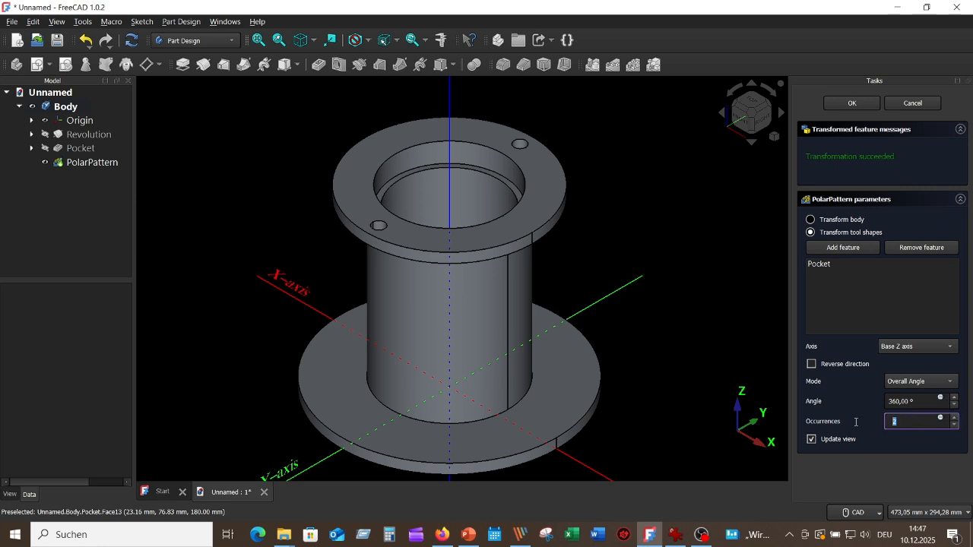
pyautogui.write('4')
pyautogui.click(849, 103)
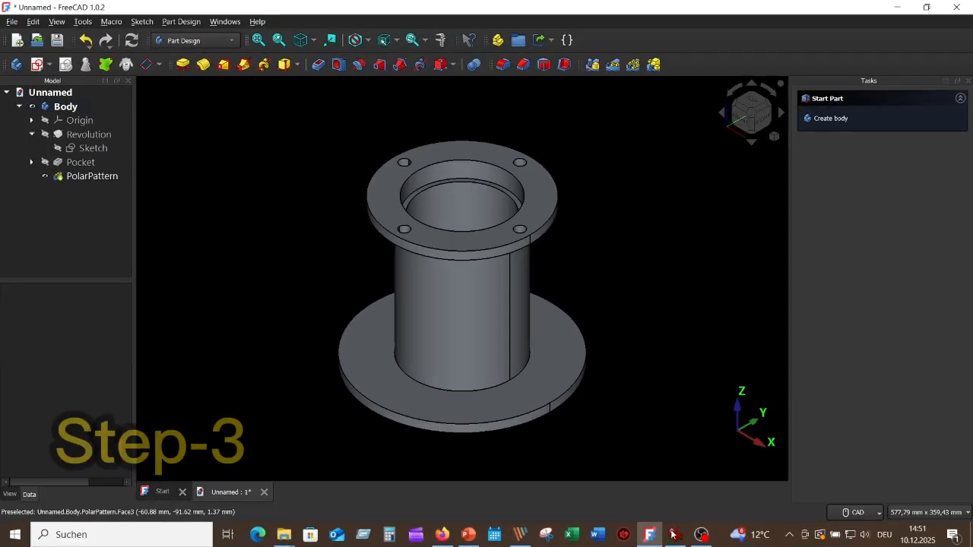
# Consult the reference drawing and create a sketch on the lower flange's bottom face.
pyautogui.click(672, 535)
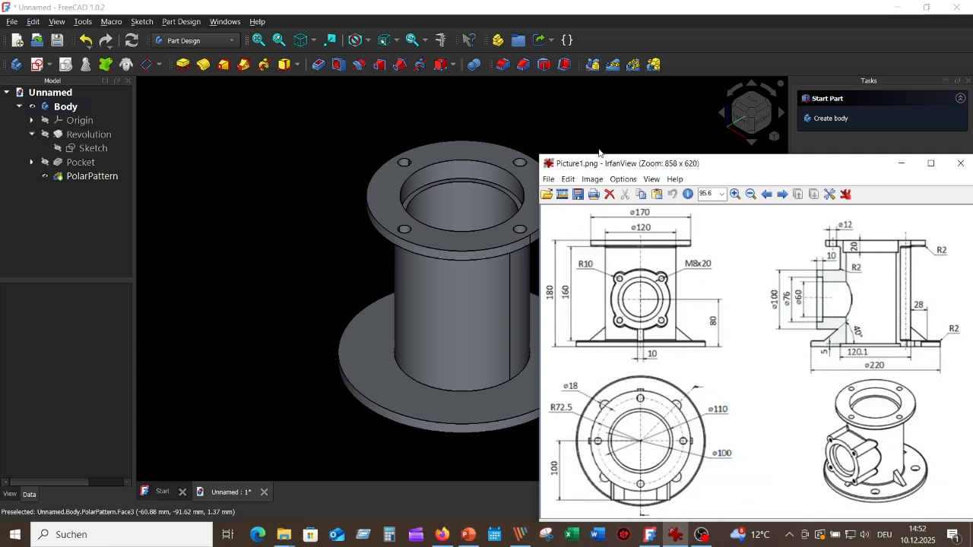
pyautogui.click(584, 115)
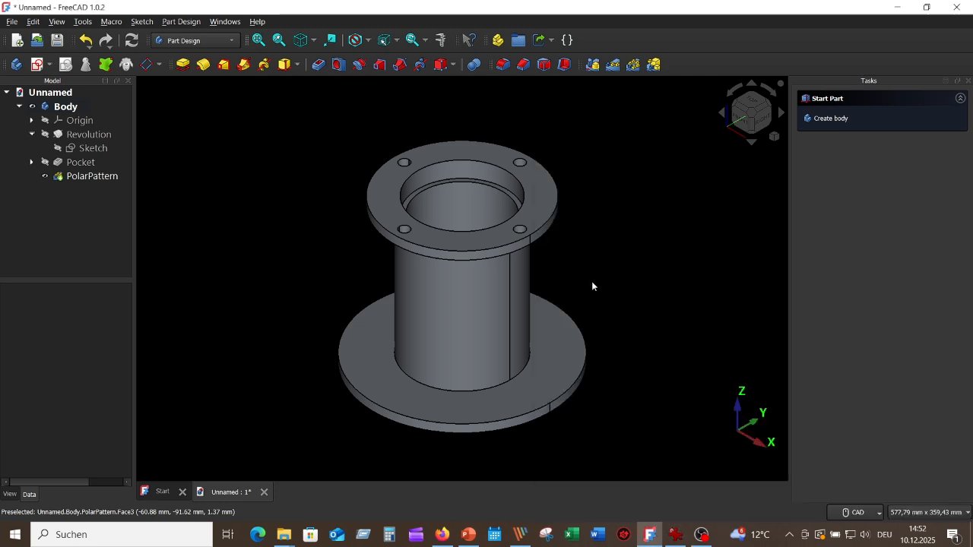
pyautogui.moveTo(619, 358); pyautogui.dragTo(536, 327, button='middle')
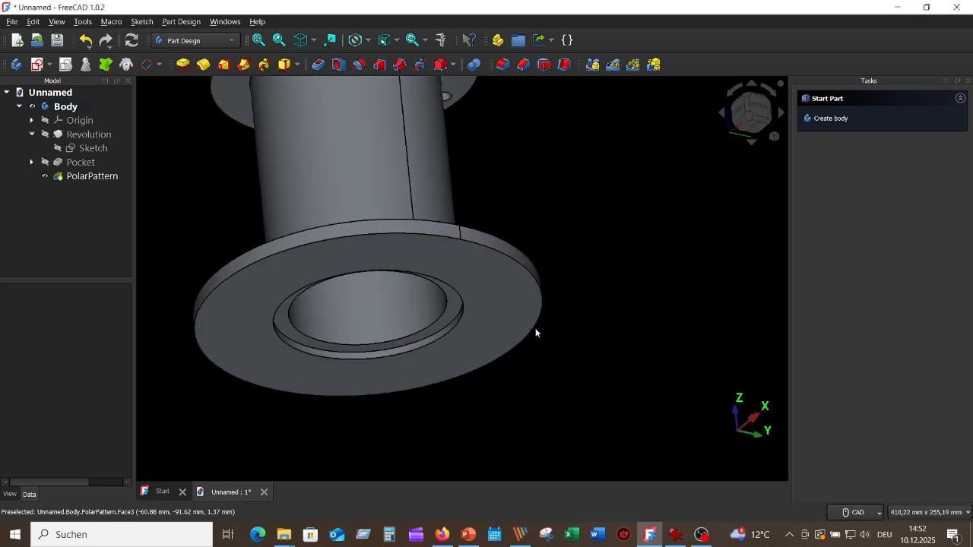
pyautogui.click(472, 270)
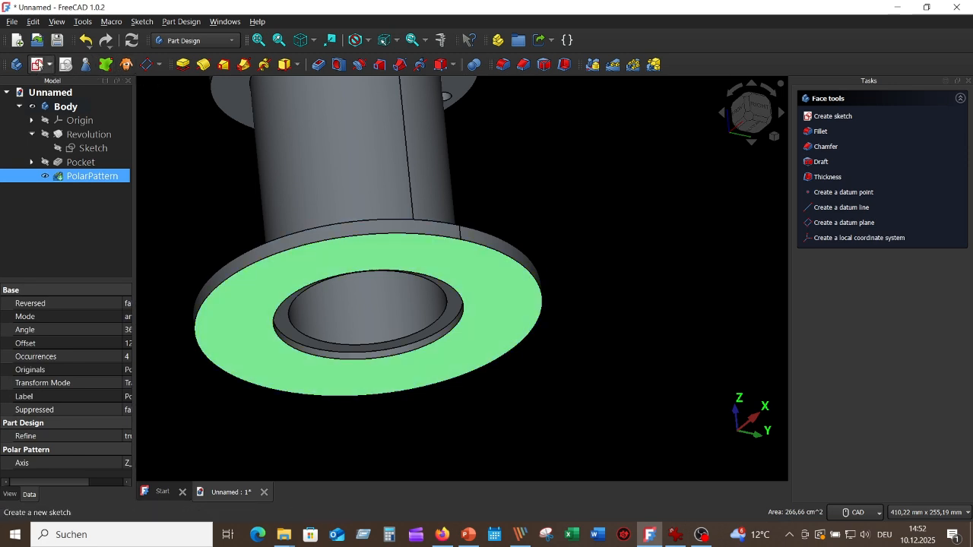
pyautogui.click(37, 64)
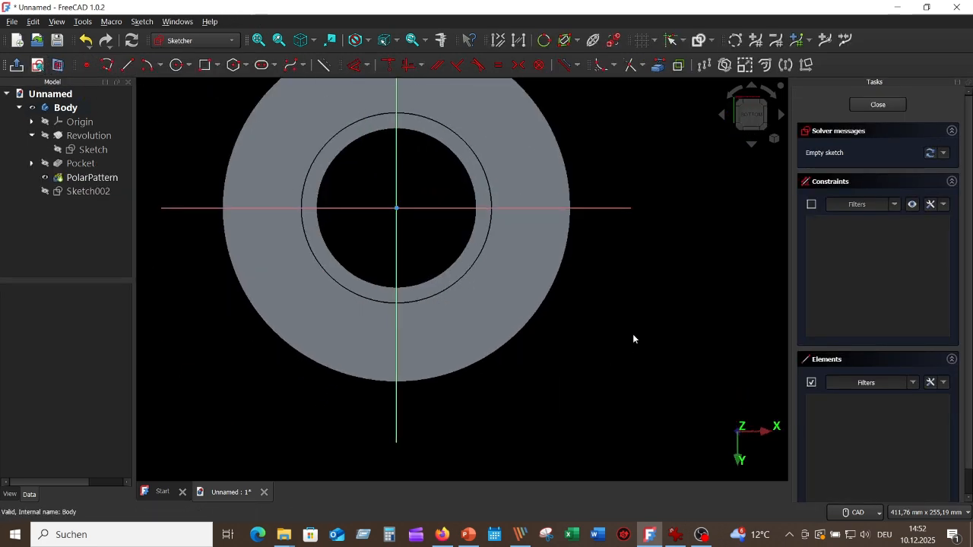
pyautogui.moveTo(633, 339); pyautogui.dragTo(641, 393, button='middle')
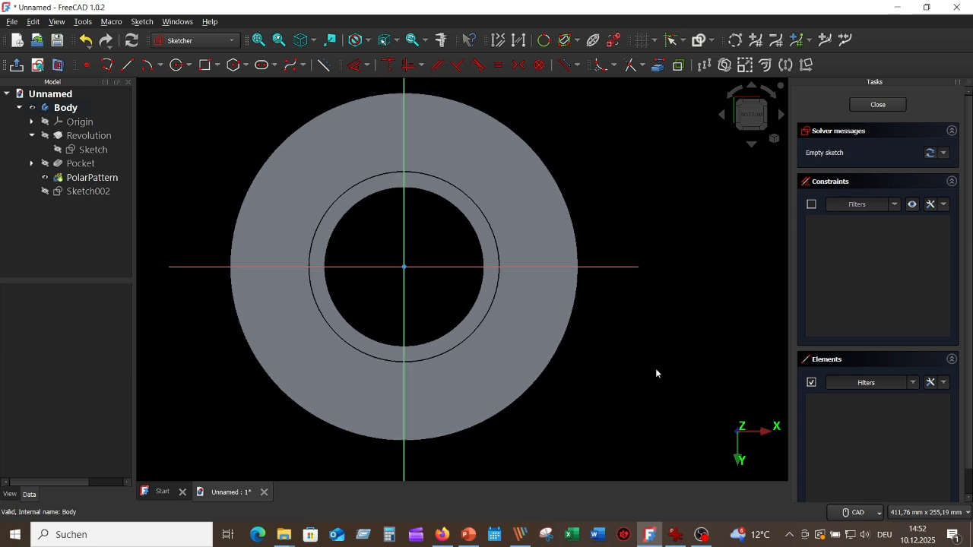
# Draw a 170 mm diameter circle centred on the sketch origin.
pyautogui.click(178, 65)
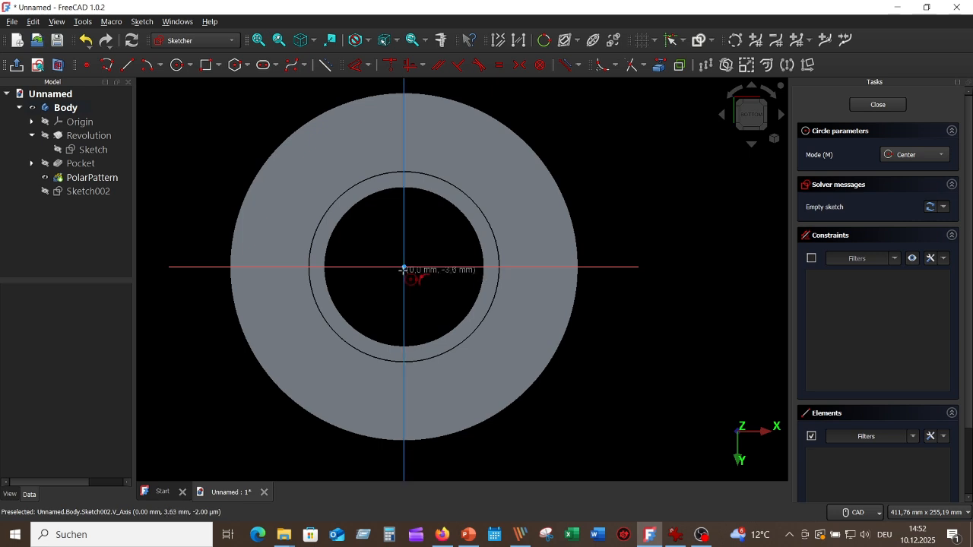
pyautogui.click(404, 266)
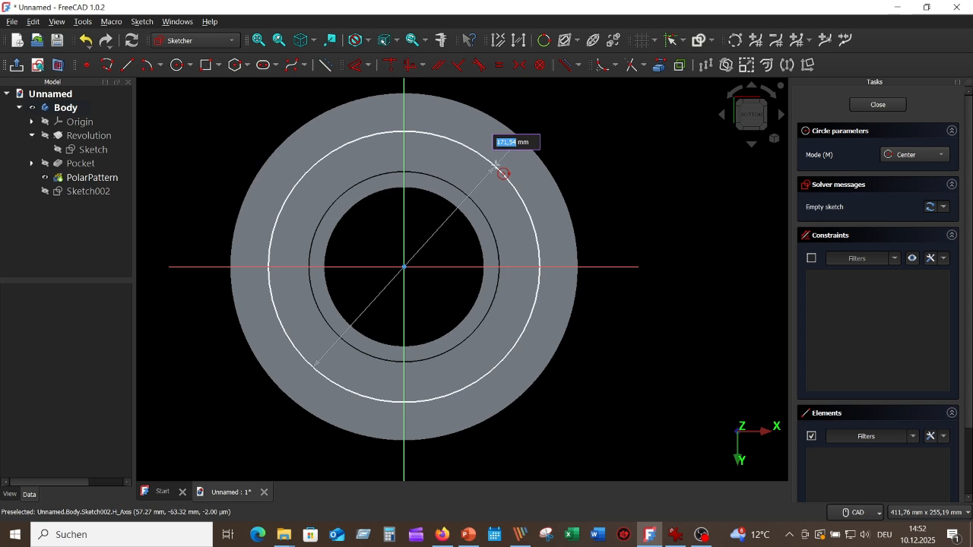
pyautogui.write('170')
pyautogui.press('Return')
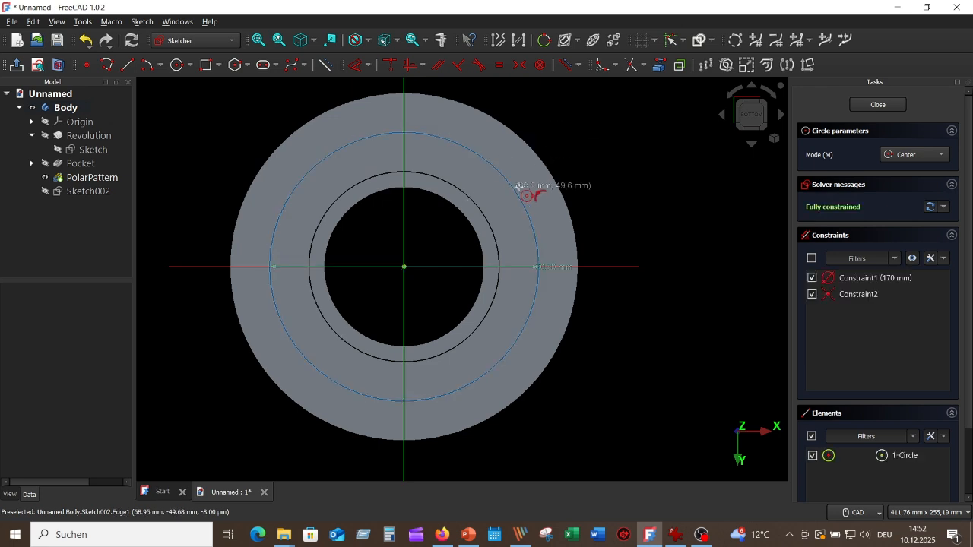
pyautogui.press('Escape')
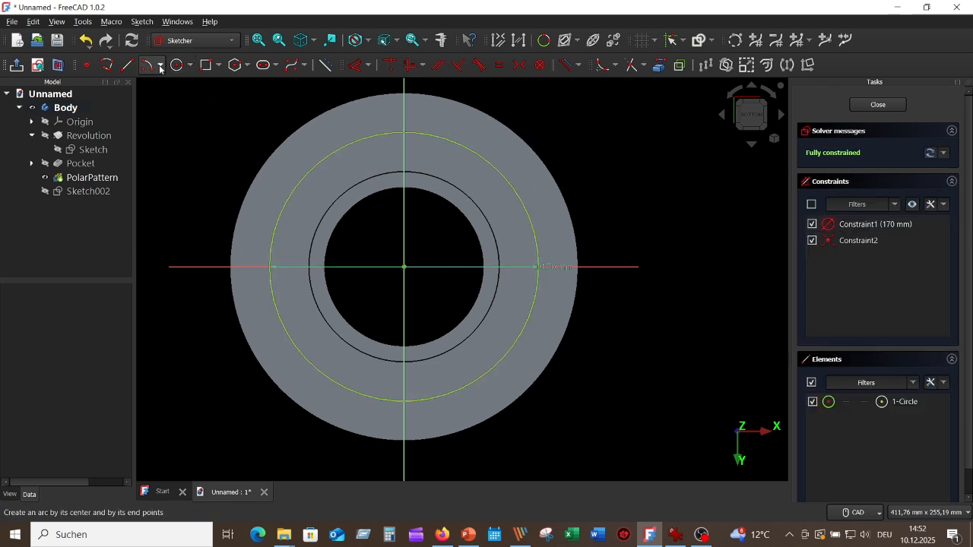
# Draw an 85 mm line from the origin at 45° out to the 170 mm circle.
pyautogui.click(128, 65)
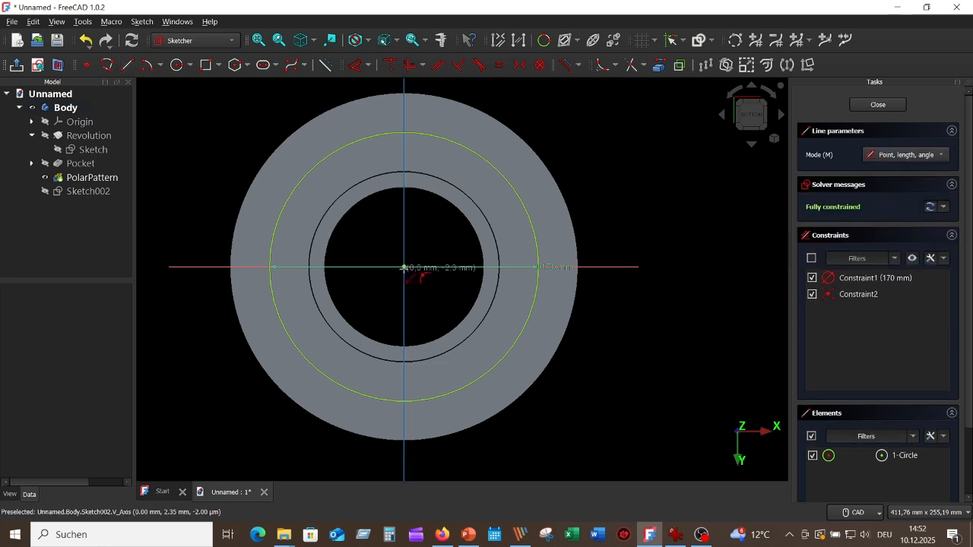
pyautogui.click(404, 266)
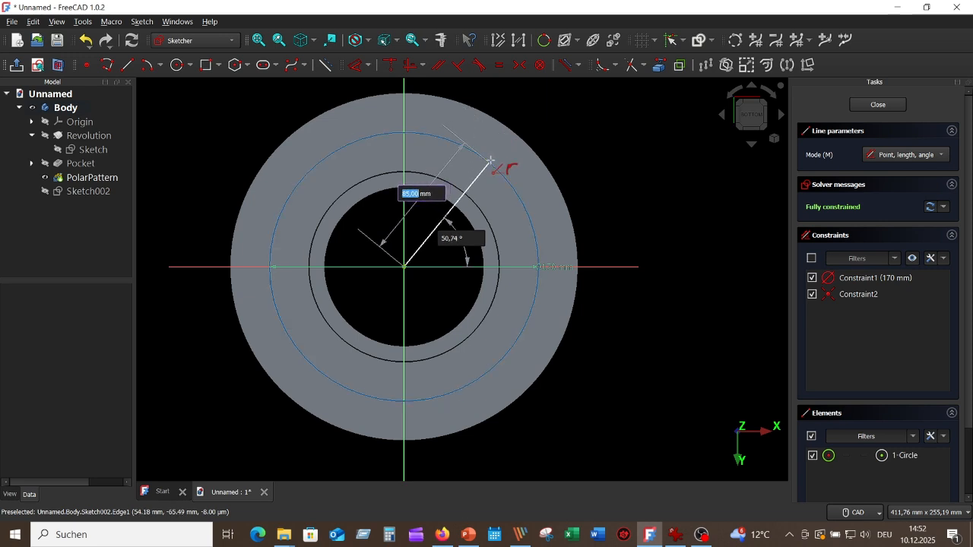
pyautogui.write('8')
pyautogui.press('Tab')
pyautogui.write('4')
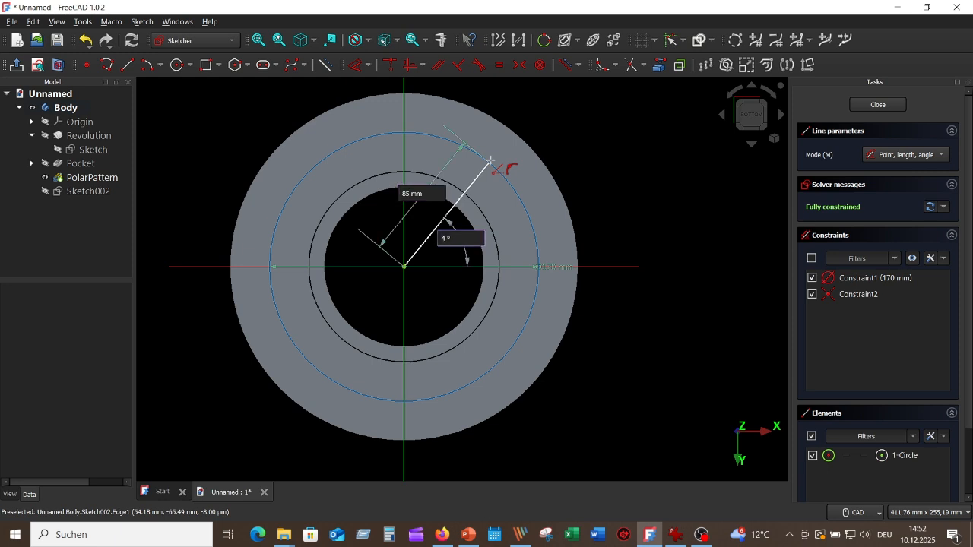
pyautogui.press('Return')
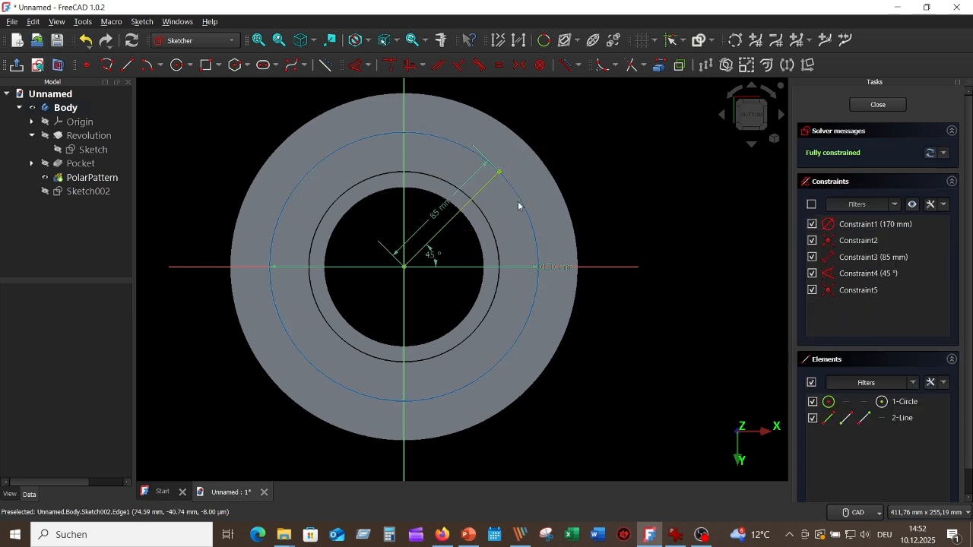
# Convert the 170 mm circle and the 45° line to construction geometry and move the 85 mm dimension clear of the line.
pyautogui.click(451, 223)
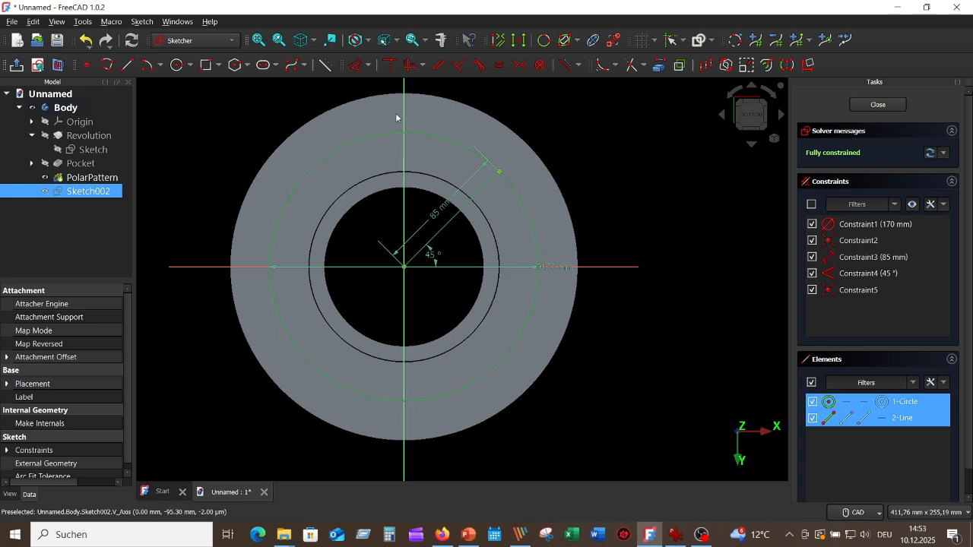
pyautogui.click(325, 65)
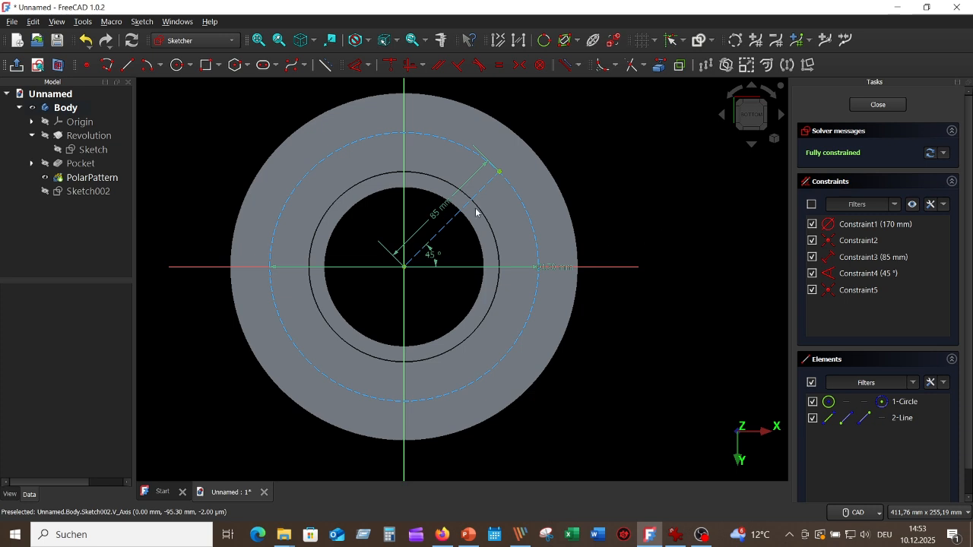
pyautogui.moveTo(434, 215)
pyautogui.mouseDown()
pyautogui.moveTo(401, 180)
pyautogui.moveTo(435, 162)
pyautogui.mouseUp()
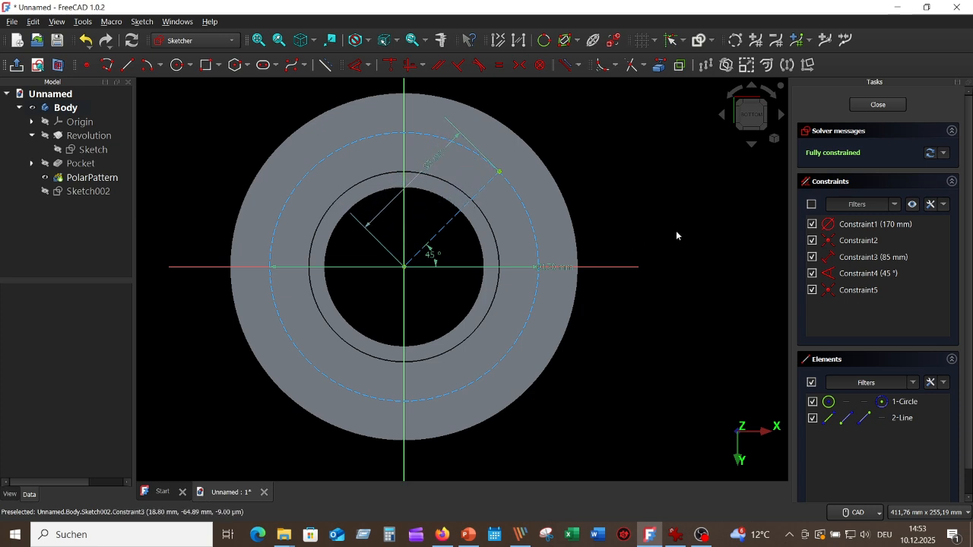
# Draw an 18 mm diameter circle centred on the 45° construction line and check the hole size in the reference drawing.
pyautogui.click(178, 66)
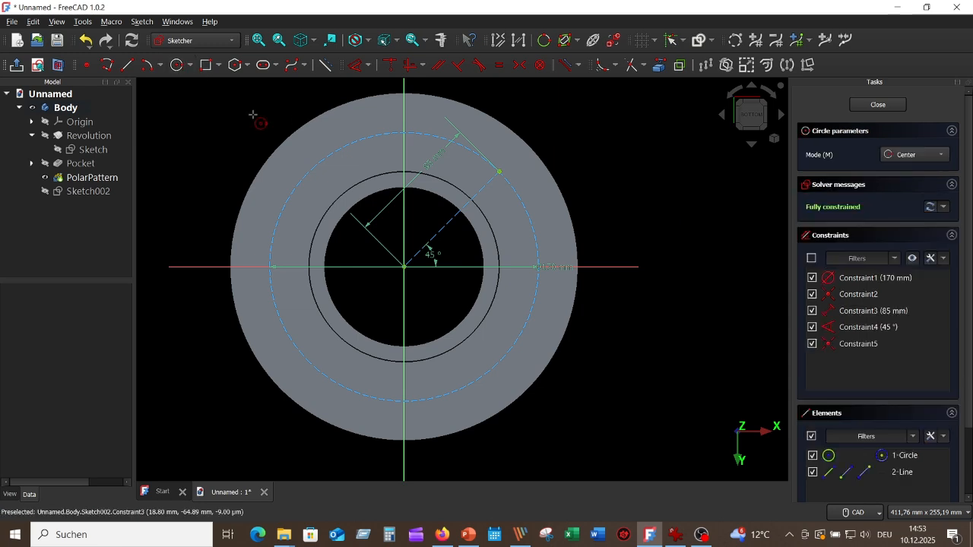
pyautogui.click(441, 228)
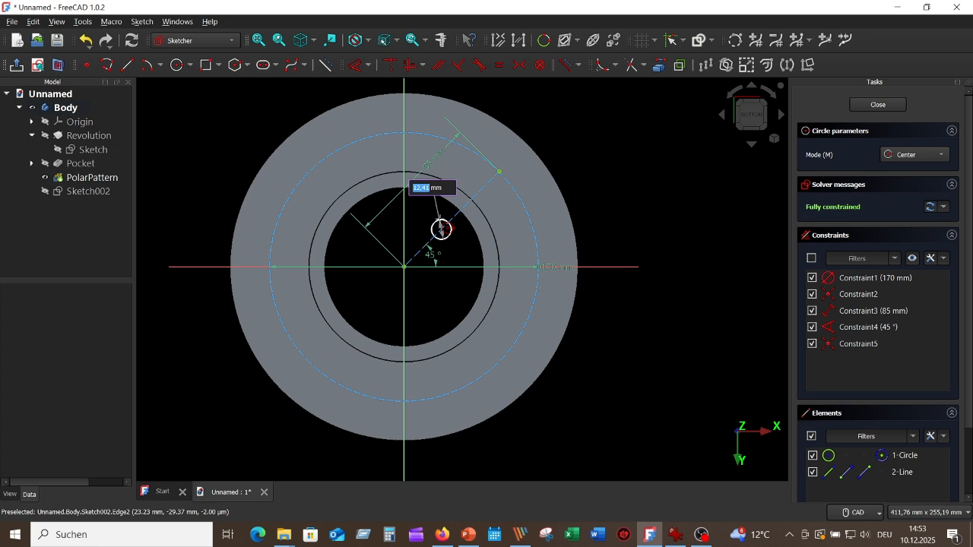
pyautogui.write('18')
pyautogui.press('Return')
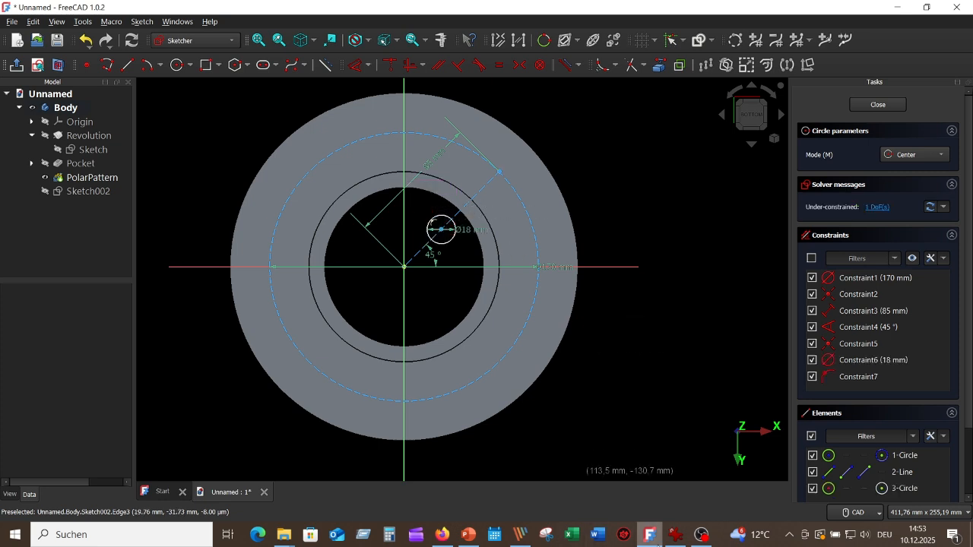
pyautogui.click(672, 534)
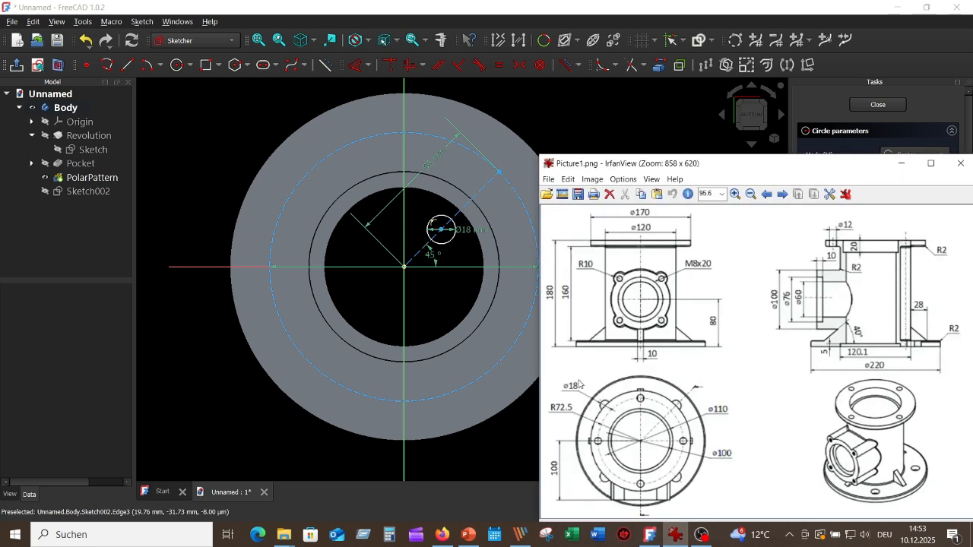
pyautogui.click(572, 122)
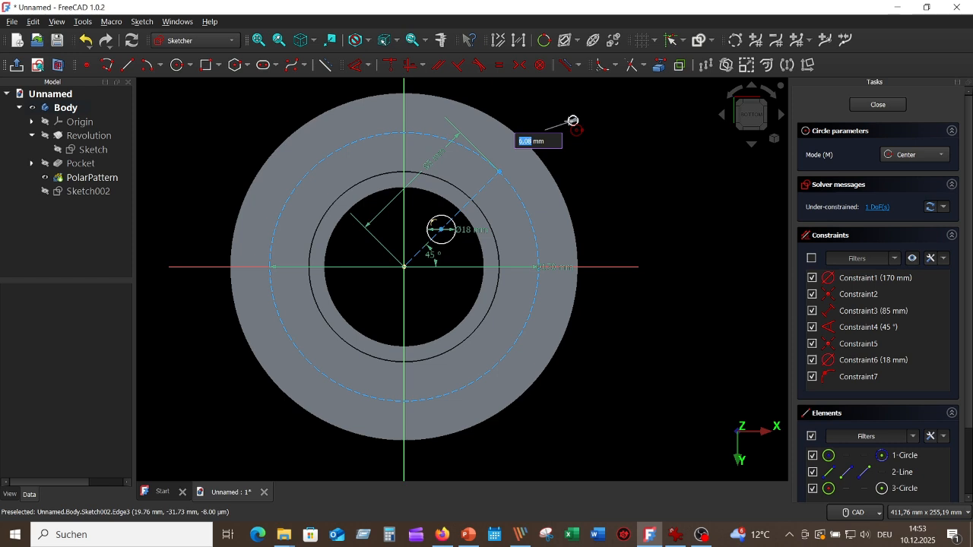
pyautogui.press('Escape')
pyautogui.press('Escape')
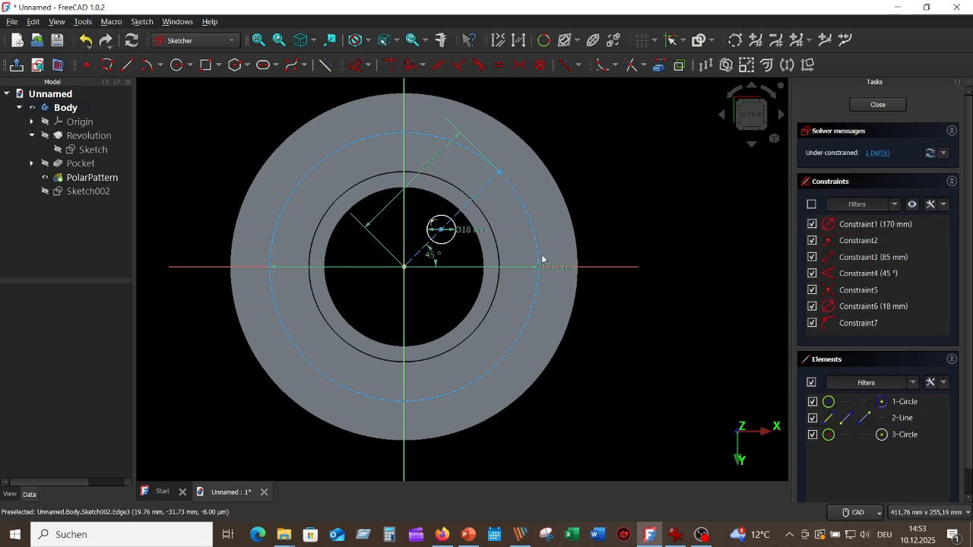
# Make the 18 mm circle's centre coincident with the construction line's outer endpoint and close the sketch.
pyautogui.click(441, 230)
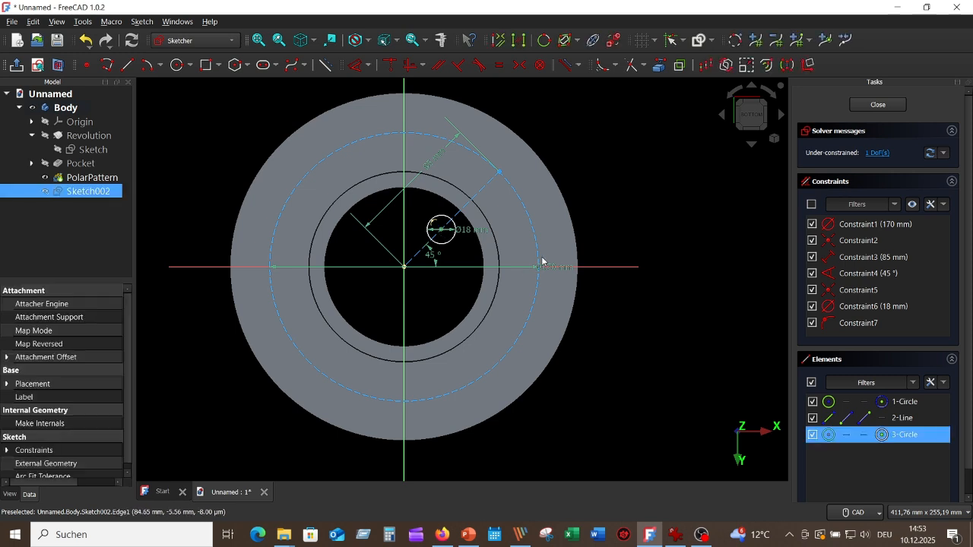
pyautogui.click(501, 176)
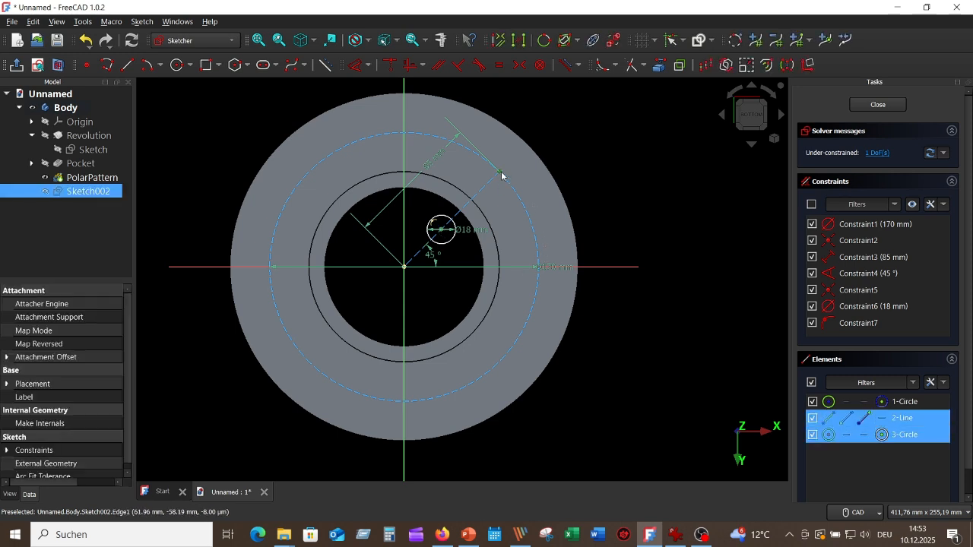
pyautogui.click(392, 66)
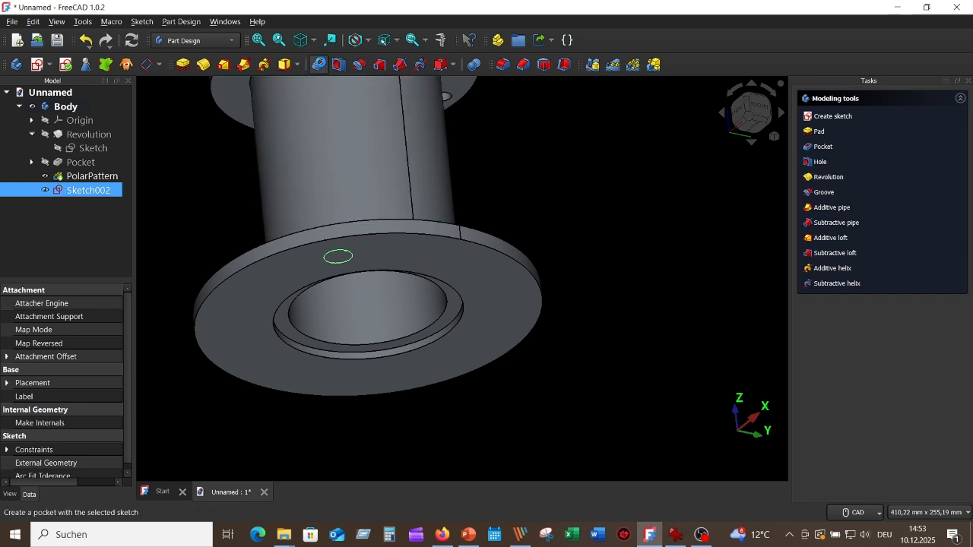
# Pocket the 18 mm hole sketch up to the upper face of the lower flange.
pyautogui.click(319, 64)
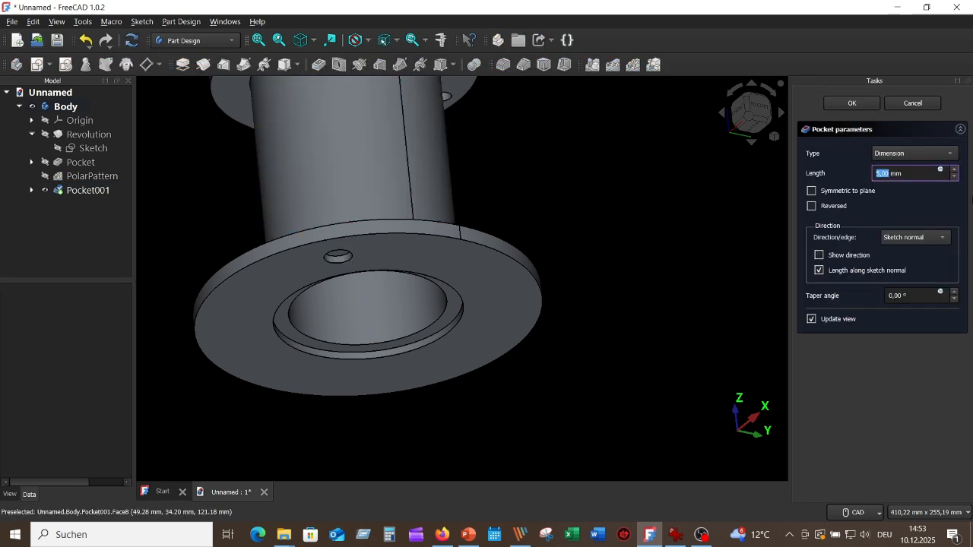
pyautogui.click(952, 155)
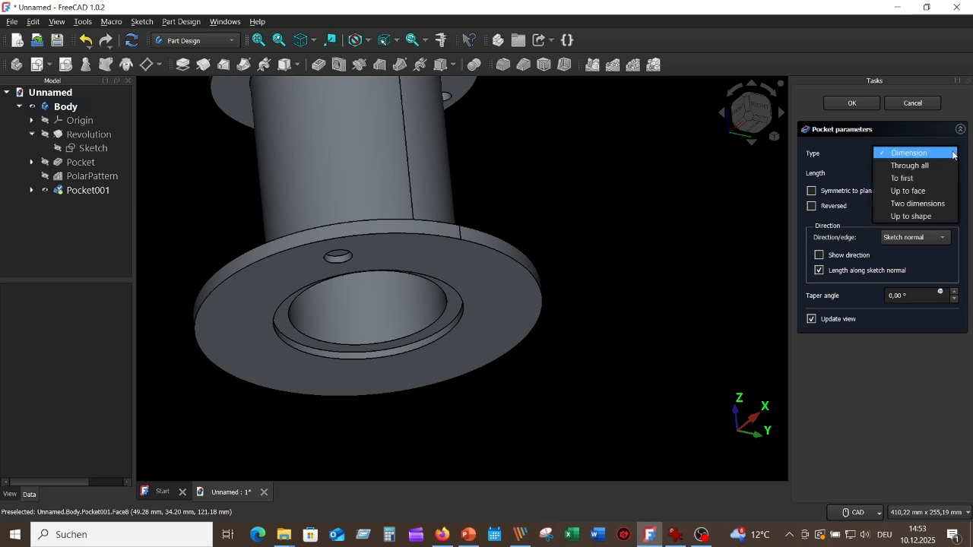
pyautogui.click(935, 191)
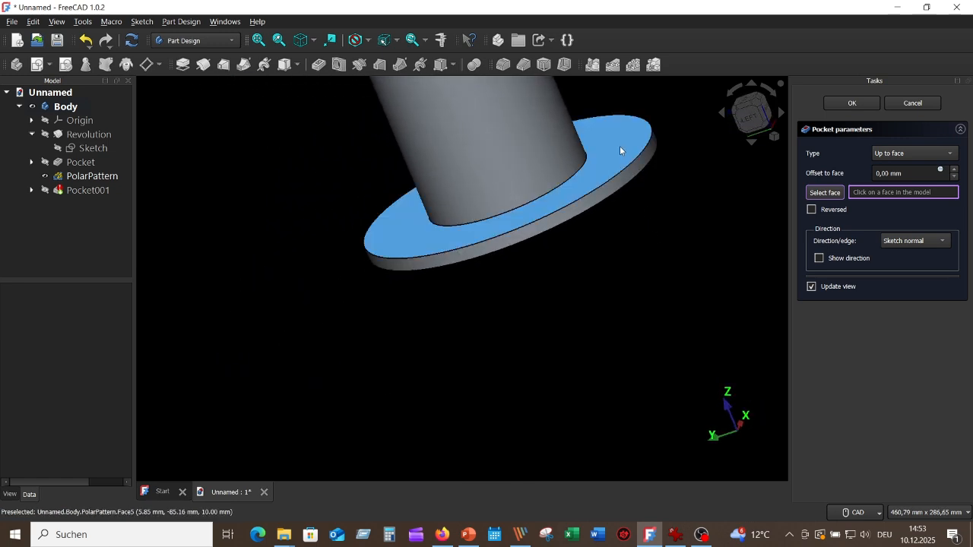
pyautogui.click(619, 146)
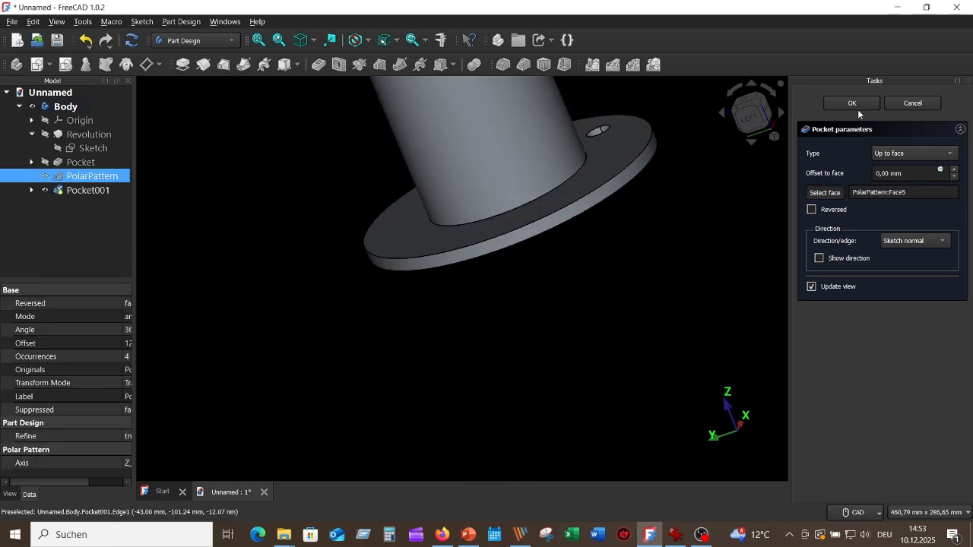
pyautogui.moveTo(627, 244); pyautogui.dragTo(564, 345, button='middle')
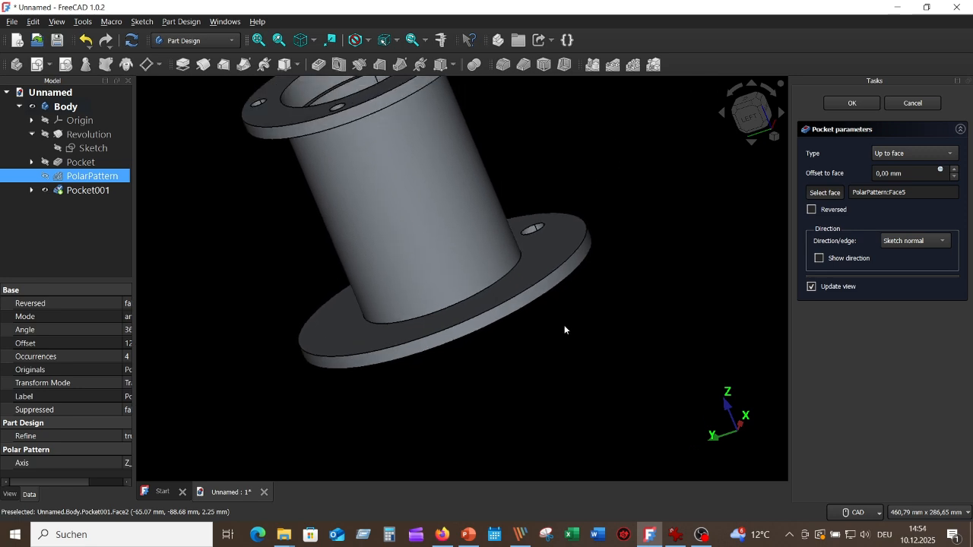
pyautogui.click(303, 42)
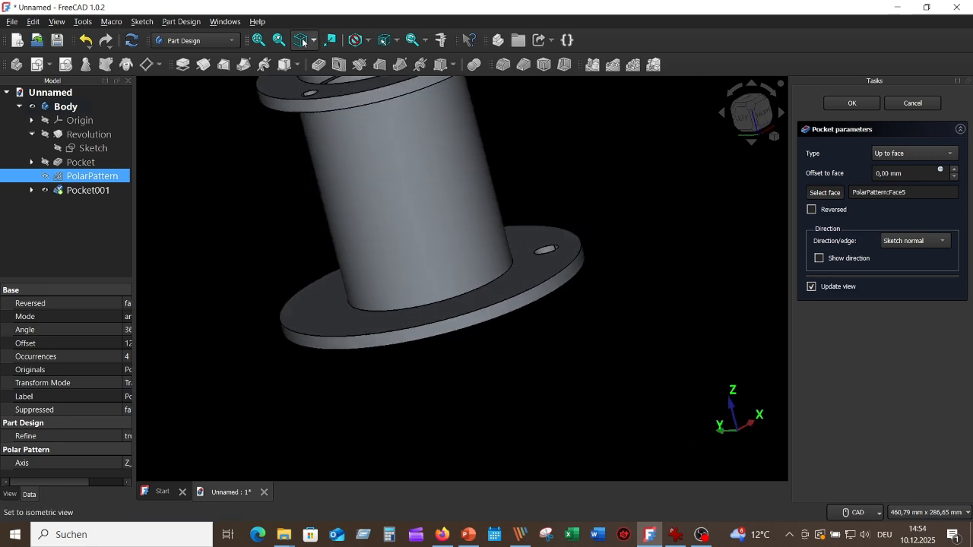
pyautogui.click(259, 41)
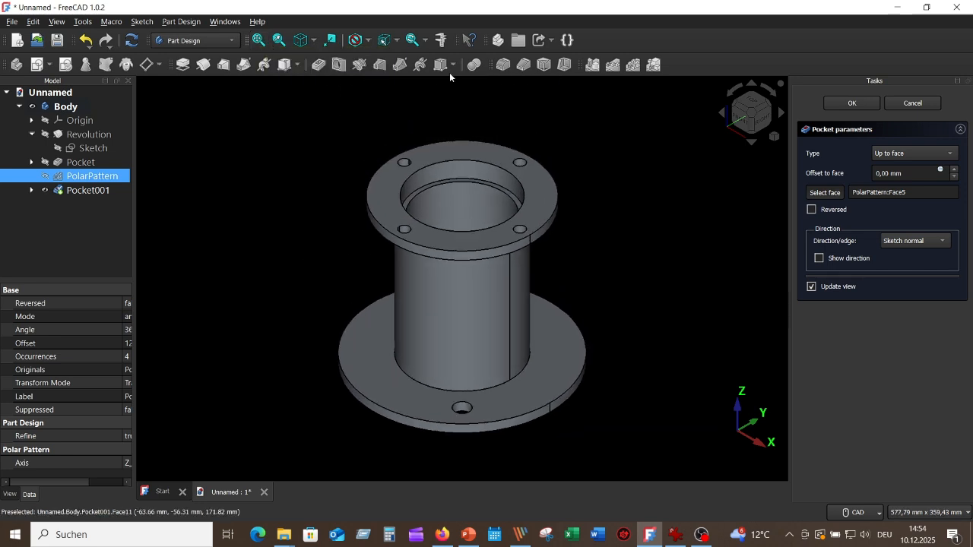
pyautogui.click(853, 103)
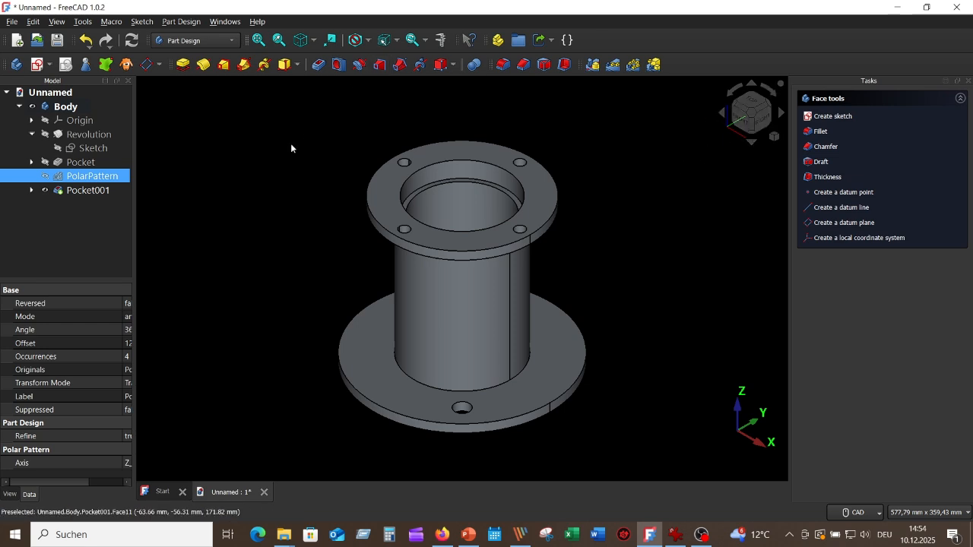
# Polar-pattern the lower flange's hole pocket about the Base Z axis with 4 occurrences over 360°.
pyautogui.click(101, 191)
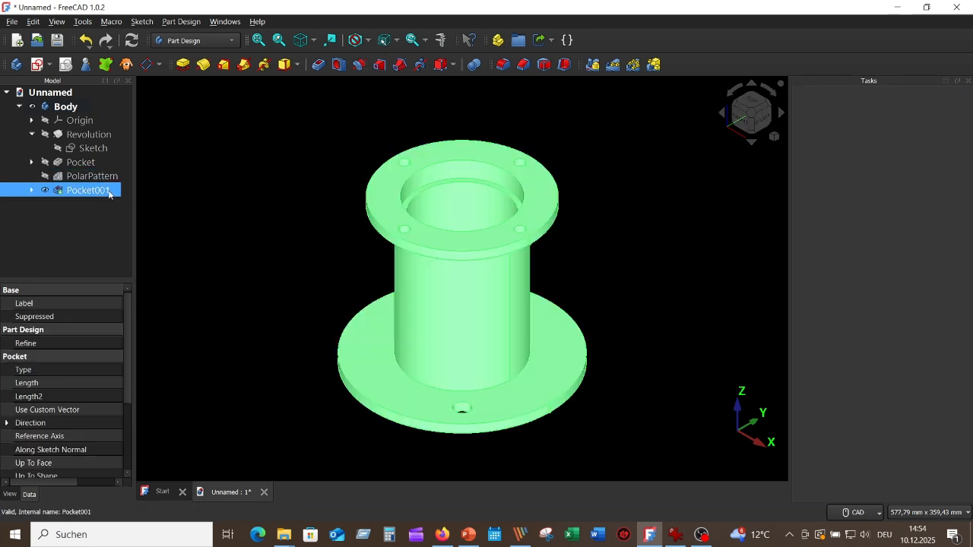
pyautogui.click(635, 66)
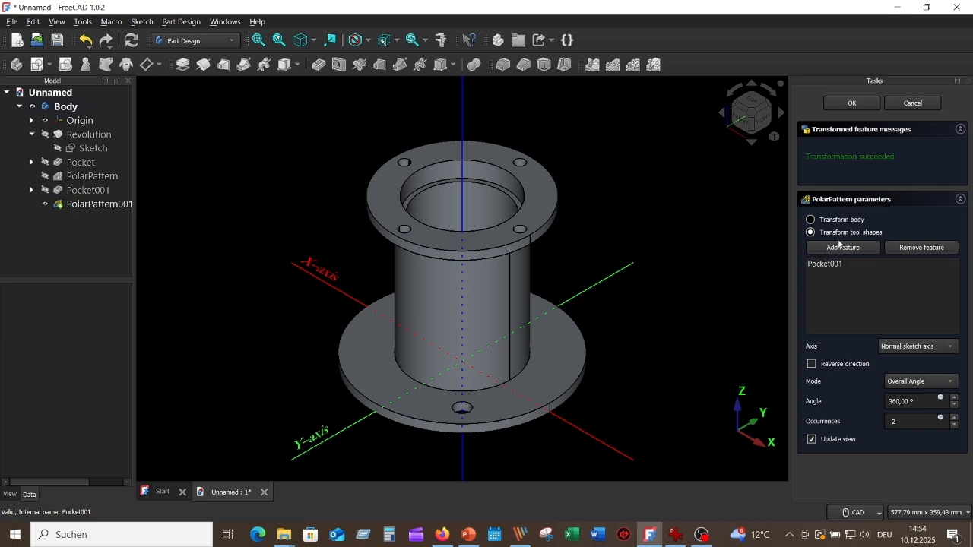
pyautogui.click(953, 349)
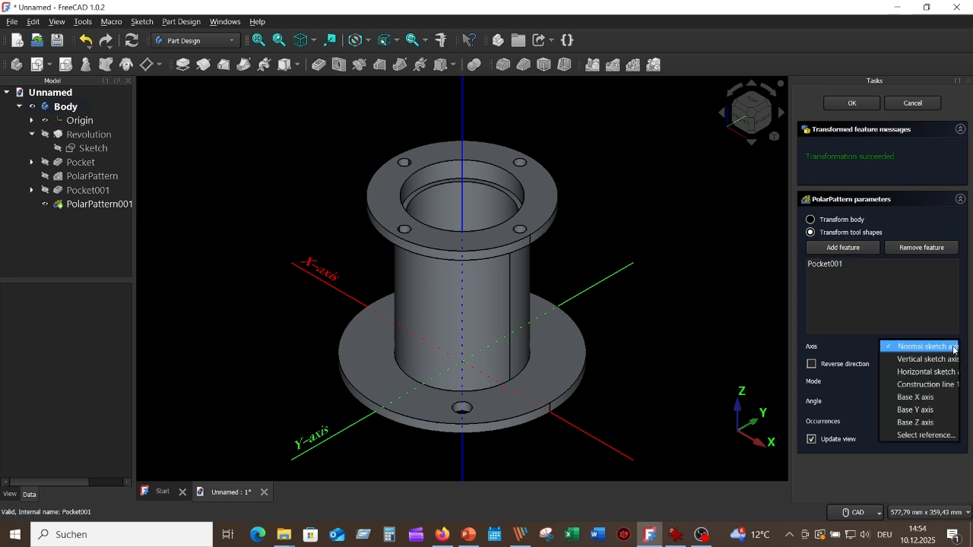
pyautogui.click(922, 423)
pyautogui.click(895, 423)
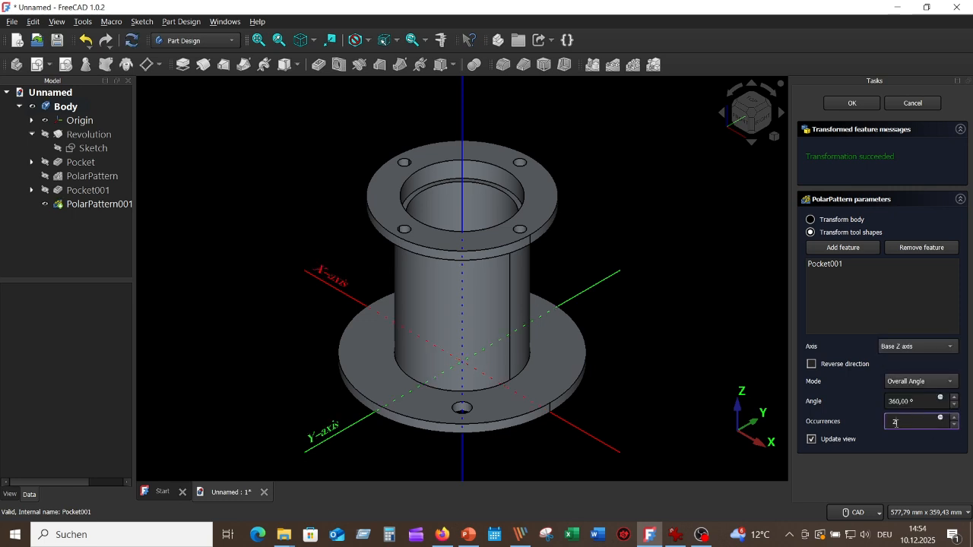
pyautogui.write('4')
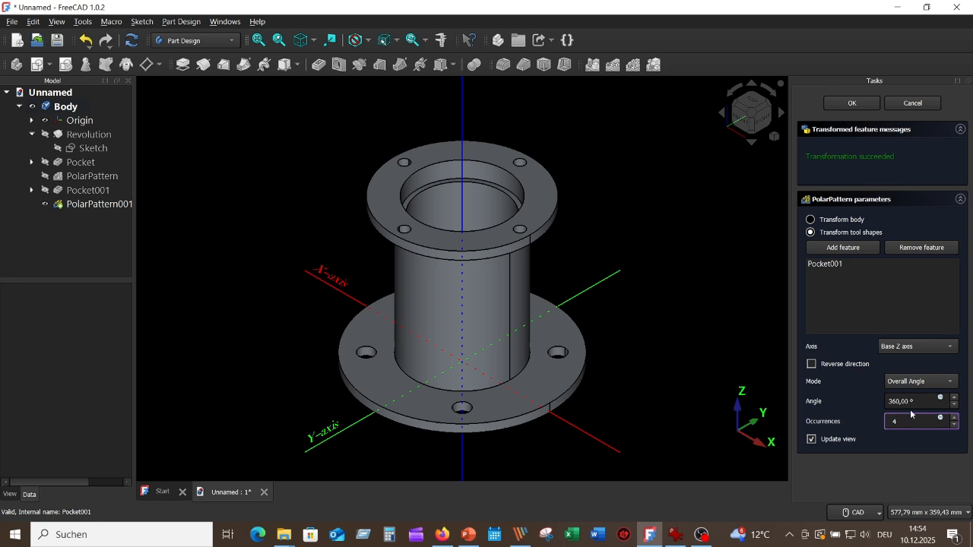
pyautogui.click(844, 105)
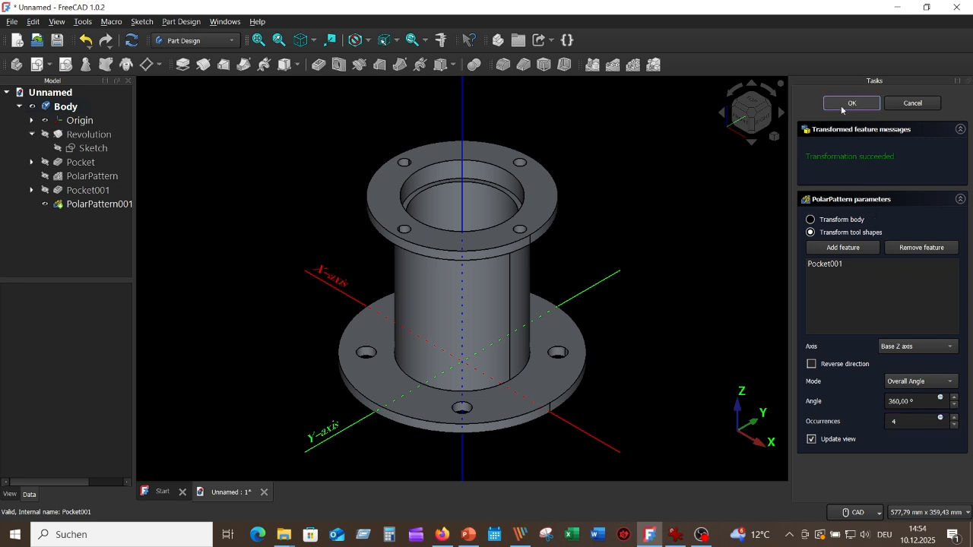
pyautogui.moveTo(616, 248); pyautogui.dragTo(575, 280, button='middle')
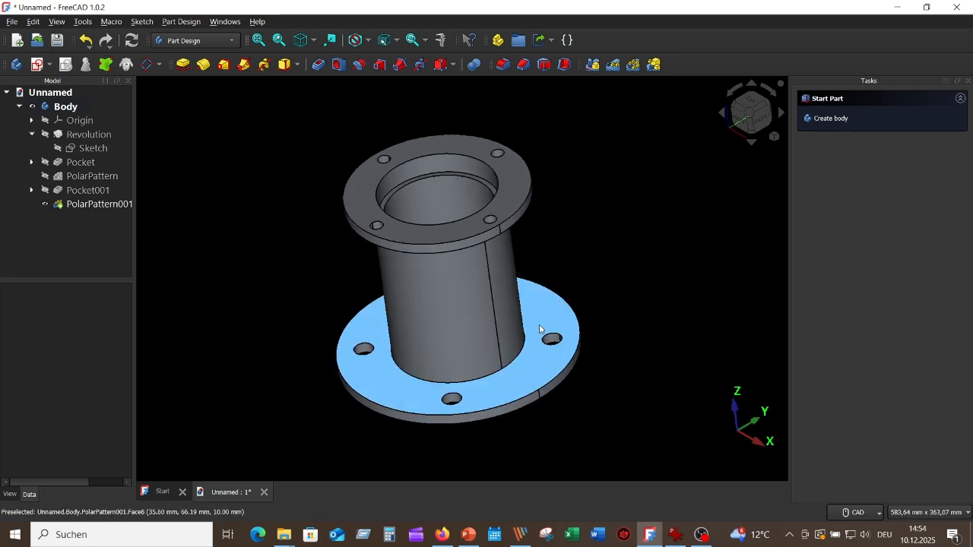
# Check the side port's dimensions in the reference drawing and create a datum plane attached to the origin's XZ plane in Plane face mode.
pyautogui.moveTo(539, 329); pyautogui.dragTo(552, 318, button='middle')
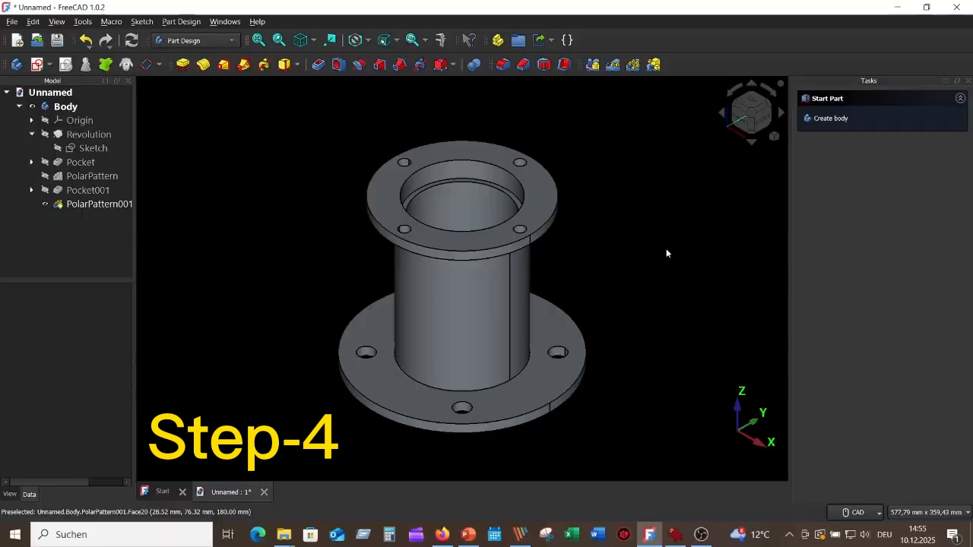
pyautogui.click(675, 535)
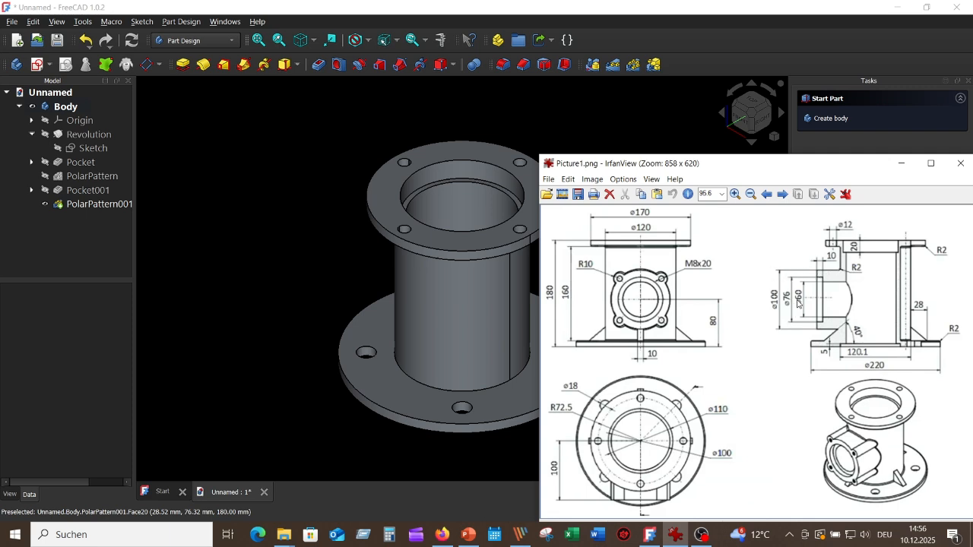
pyautogui.click(624, 131)
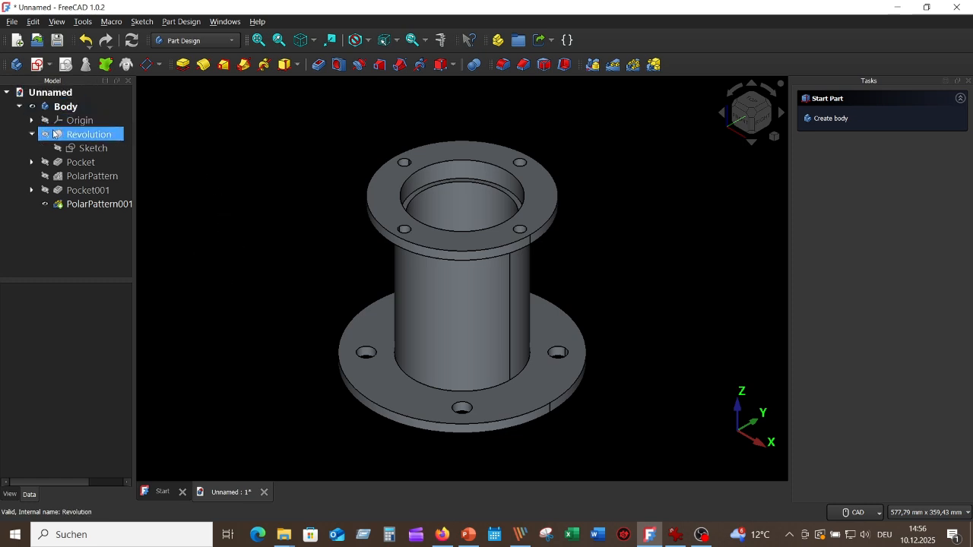
pyautogui.click(146, 65)
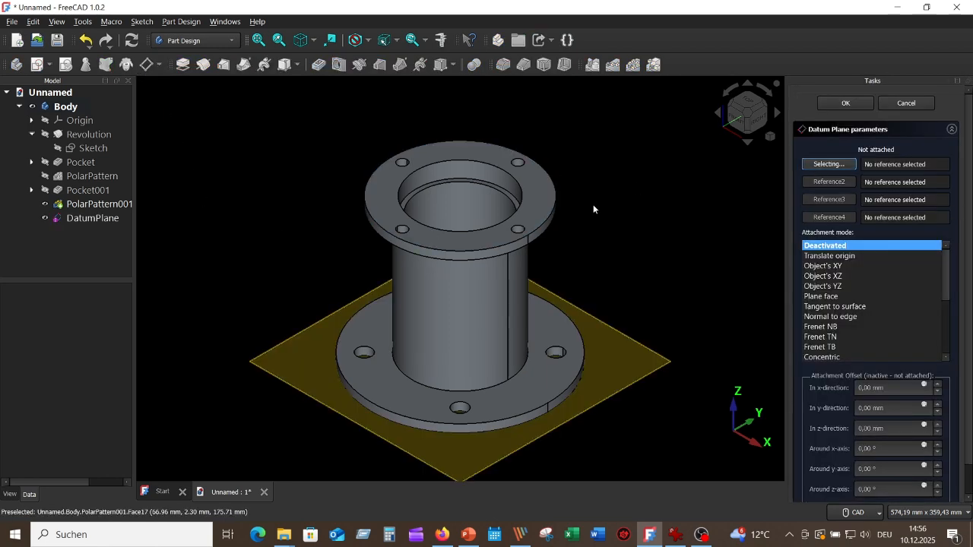
pyautogui.click(46, 121)
pyautogui.click(346, 94)
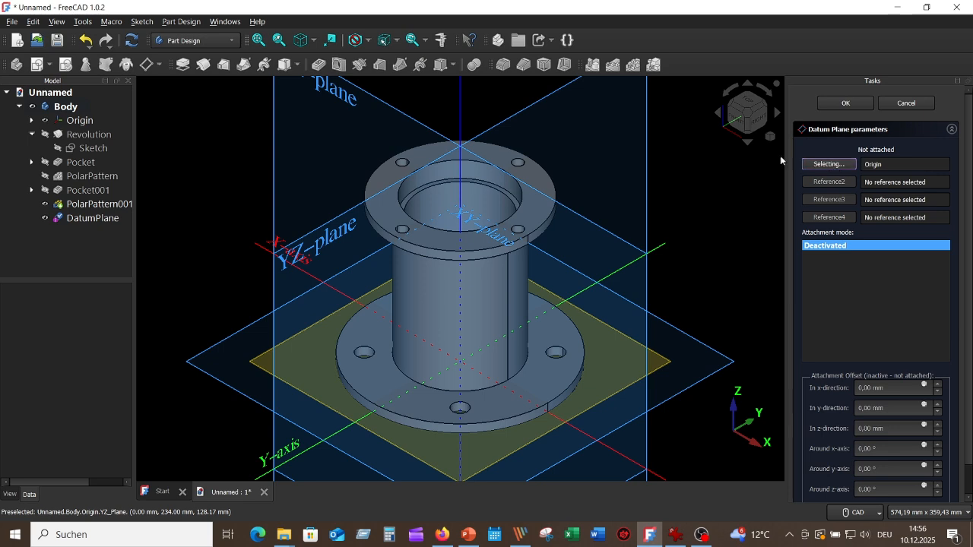
pyautogui.click(348, 98)
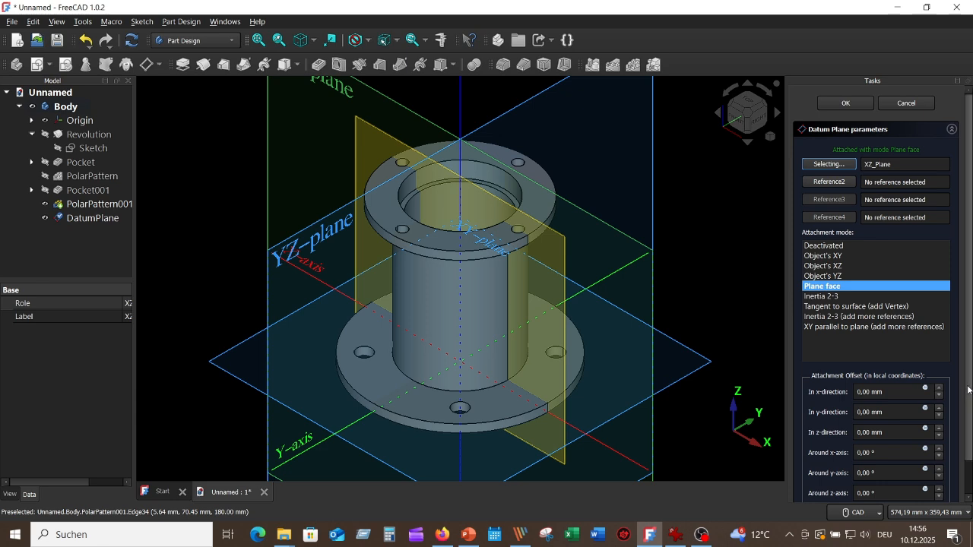
pyautogui.scroll(-2, 968, 390)
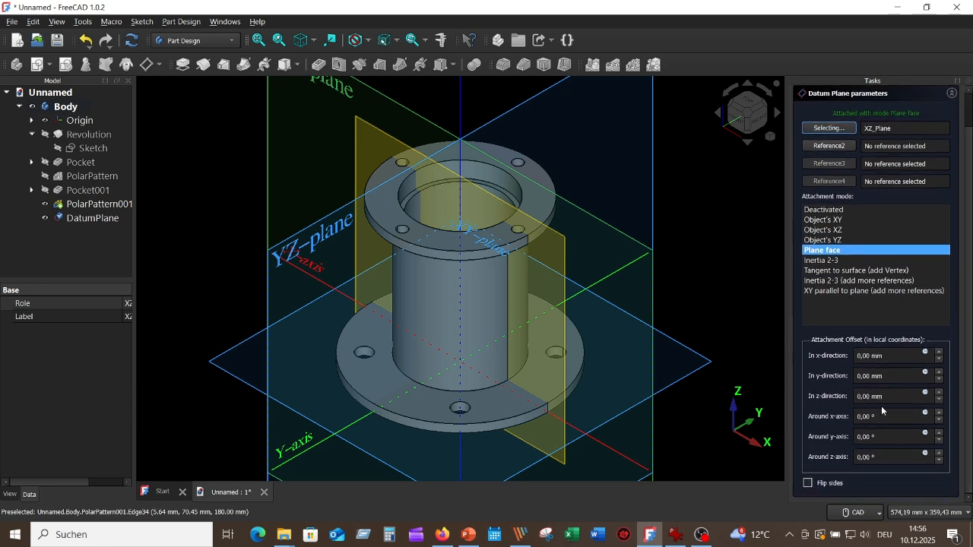
# Offset the datum plane 100 mm in its z-direction from the XZ plane, accept it and hide the origin planes.
pyautogui.click(858, 394)
pyautogui.write('10')
pyautogui.click(897, 376)
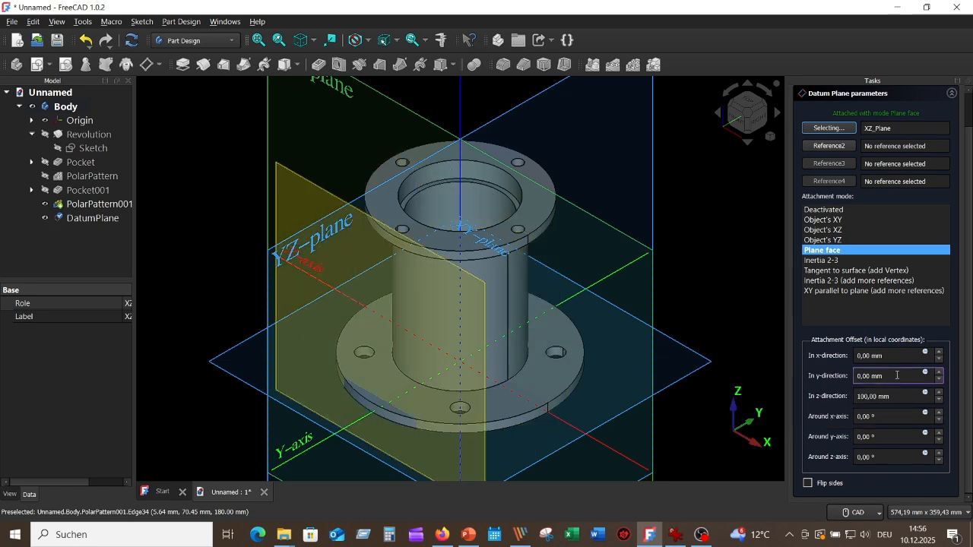
pyautogui.moveTo(891, 394); pyautogui.dragTo(847, 396)
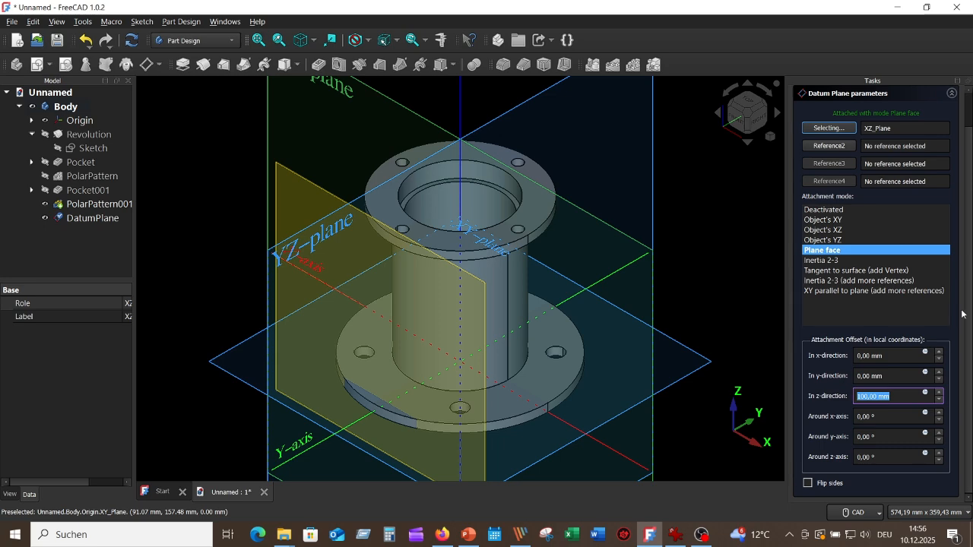
pyautogui.scroll(3, 964, 300)
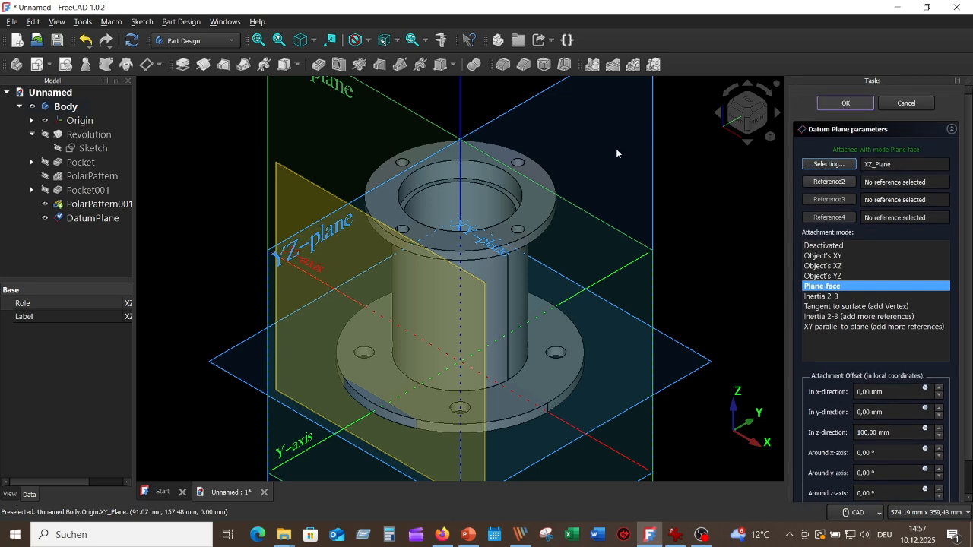
pyautogui.click(845, 104)
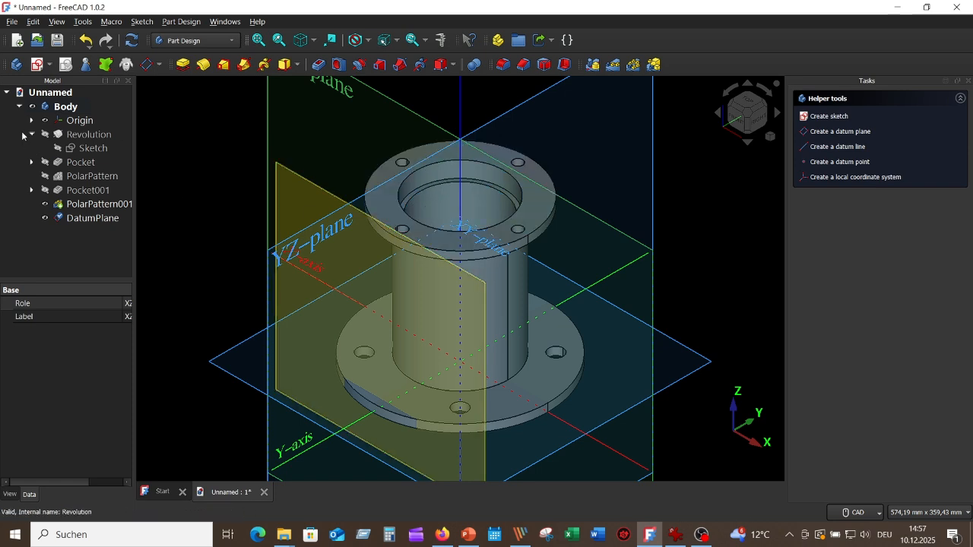
pyautogui.click(45, 120)
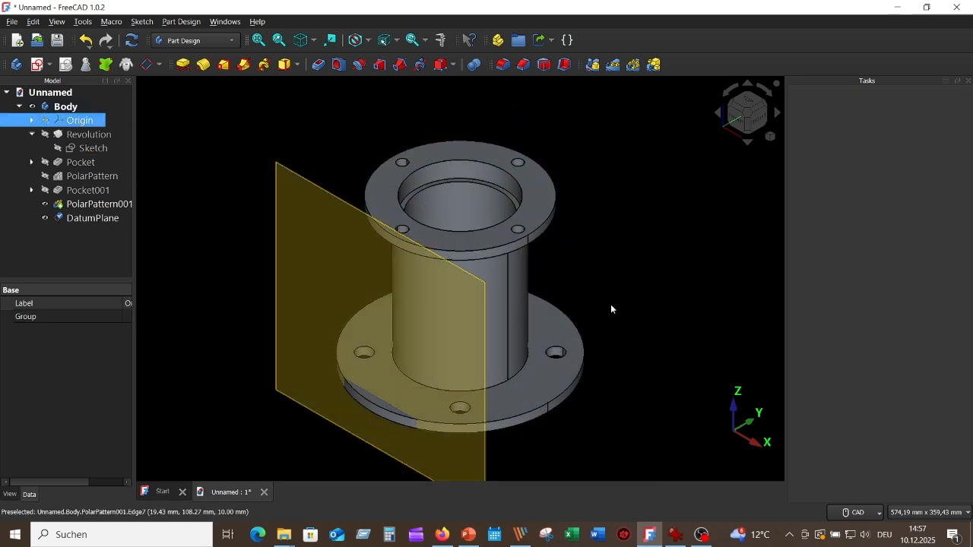
# Create a new sketch on the offset datum plane and hide the datum plane.
pyautogui.moveTo(698, 263); pyautogui.dragTo(648, 257, button='middle')
pyautogui.press('0')
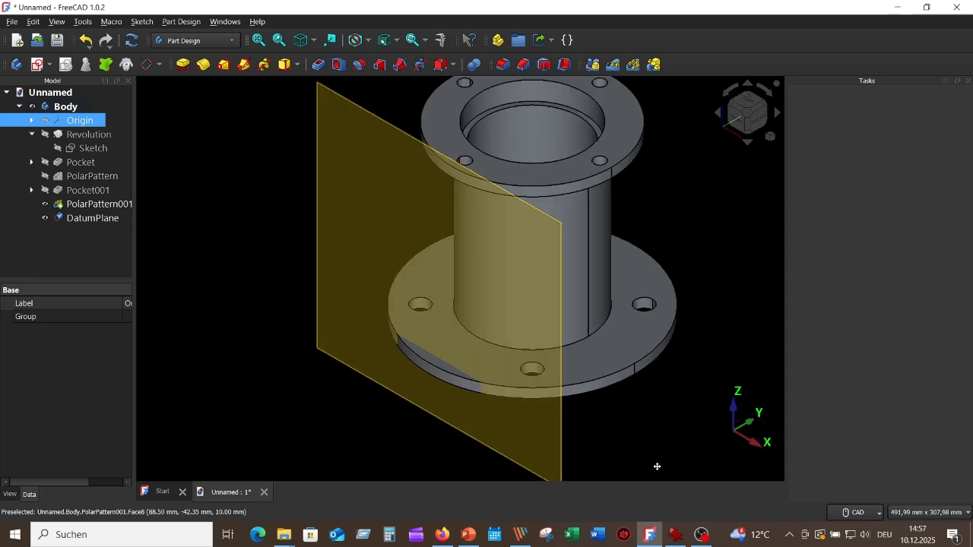
pyautogui.click(356, 116)
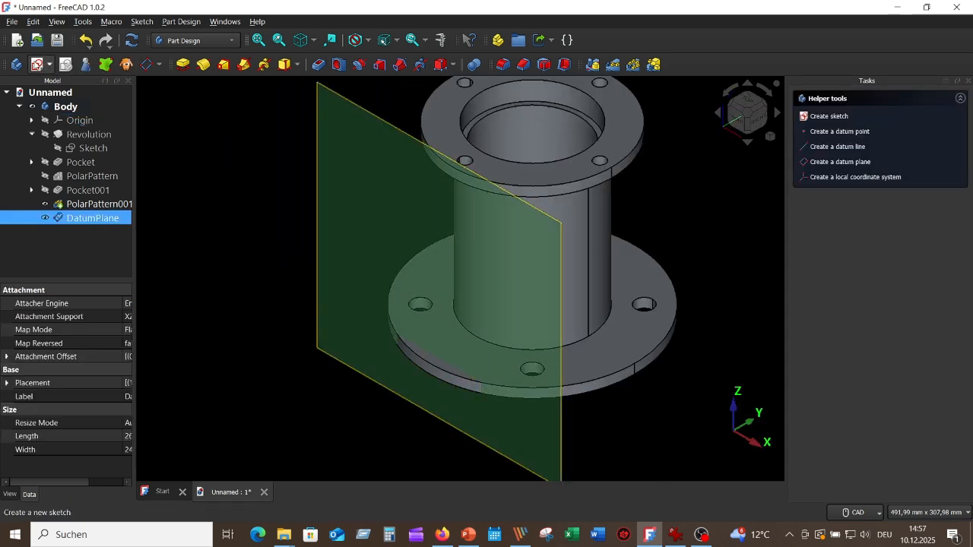
pyautogui.click(36, 64)
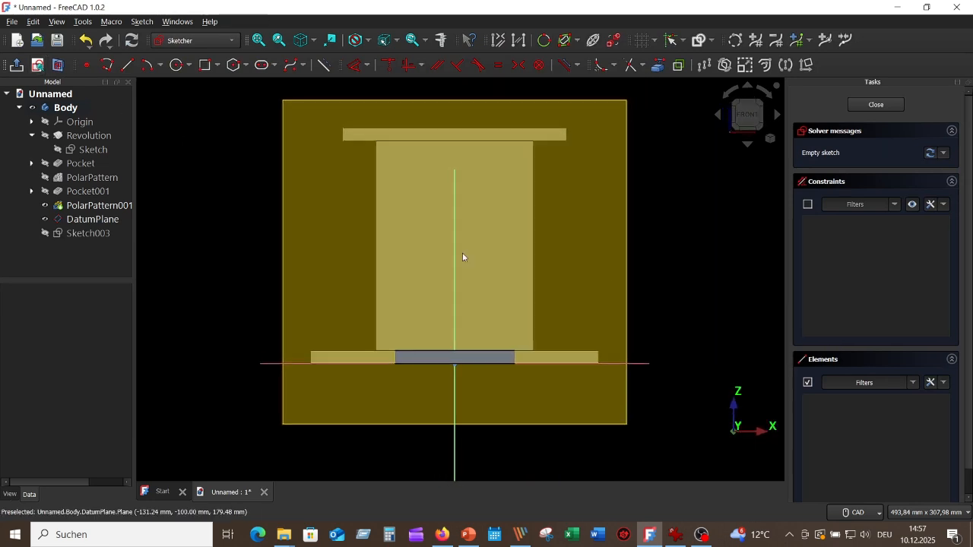
pyautogui.click(46, 220)
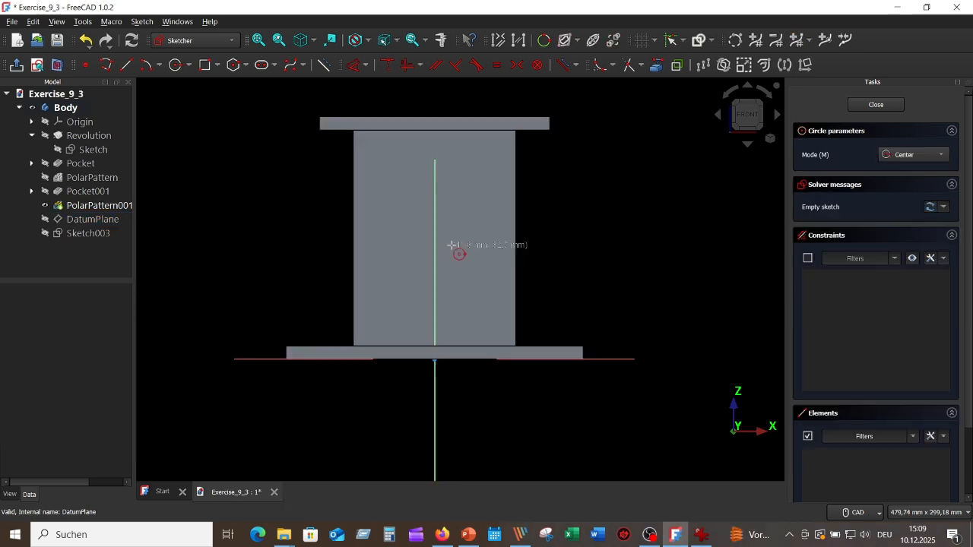
# Draw a circle with a diameter of 100 mm centred on the sketch's vertical axis.
pyautogui.click(436, 225)
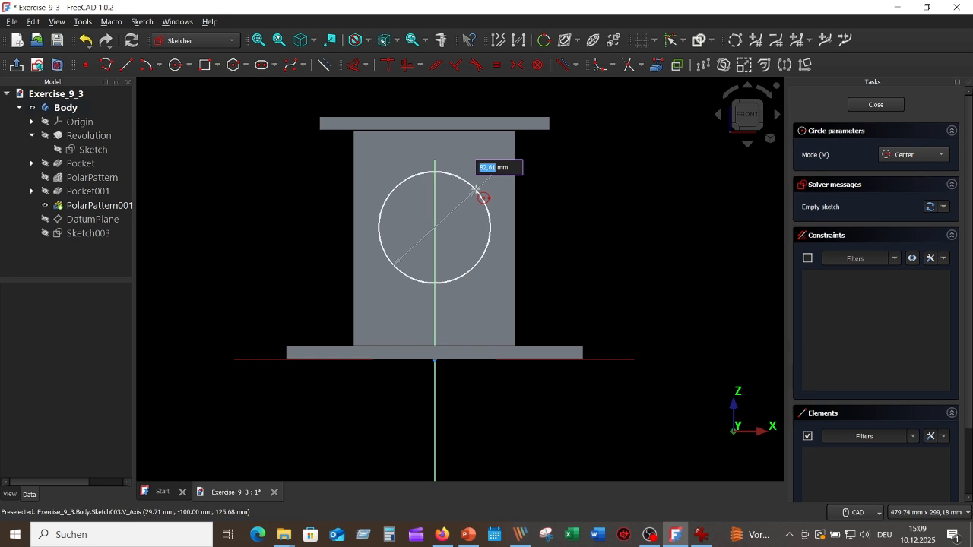
pyautogui.write('100')
pyautogui.press('Return')
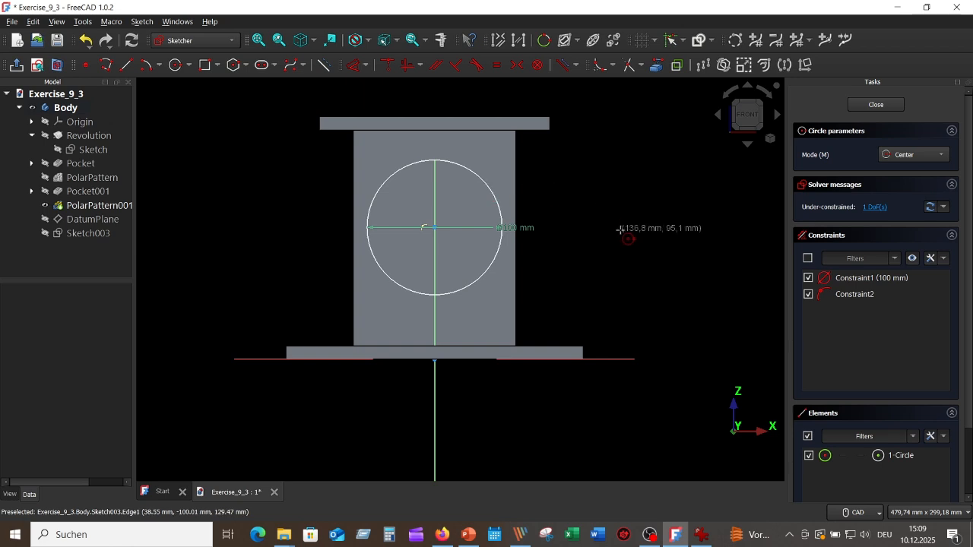
pyautogui.press('Escape')
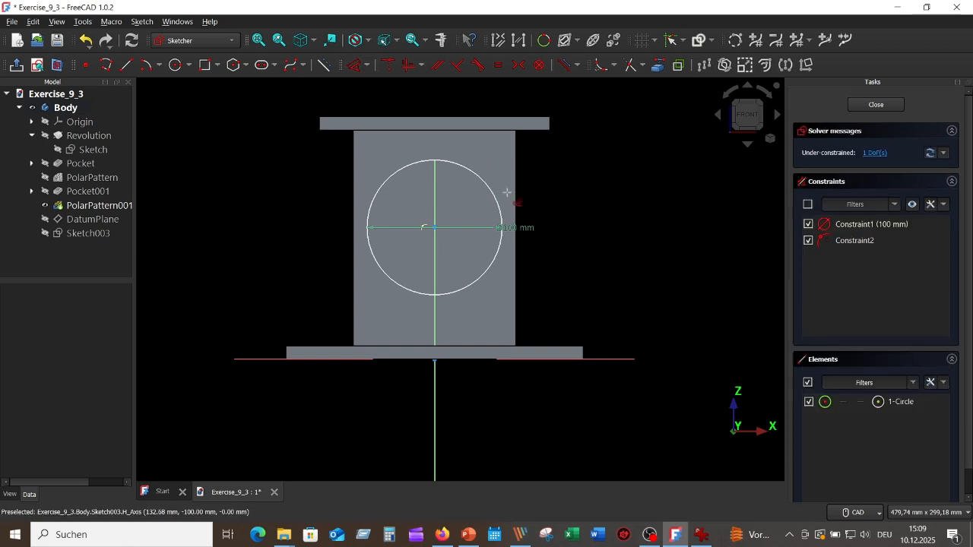
# Constrain the circle's centre to 80 mm above the horizontal axis, checking the height in the reference drawing in IrfanView.
pyautogui.click(617, 365)
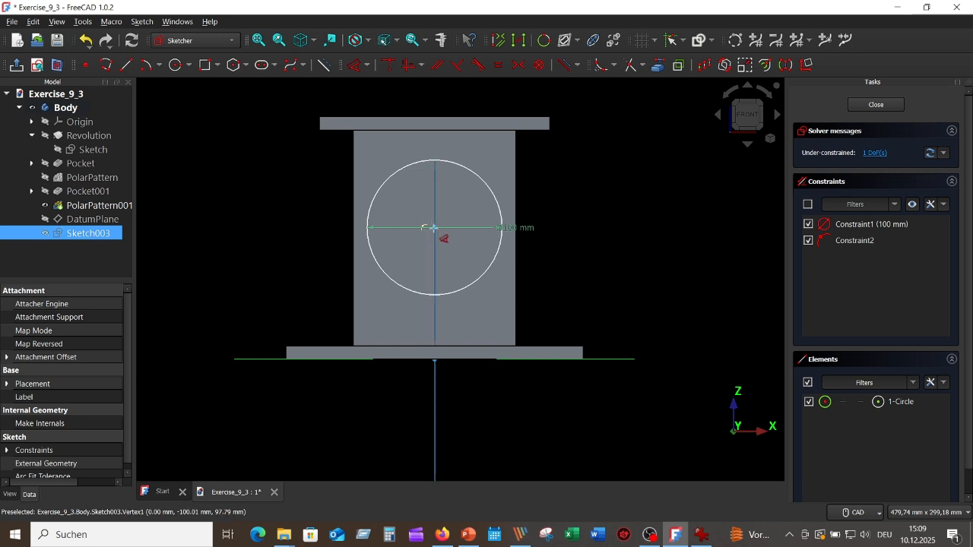
pyautogui.click(434, 228)
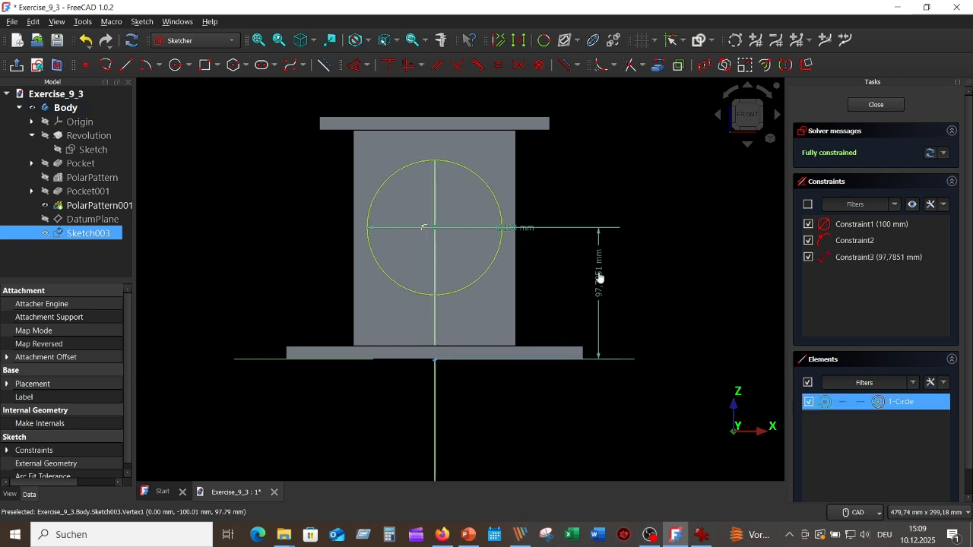
pyautogui.click(607, 290)
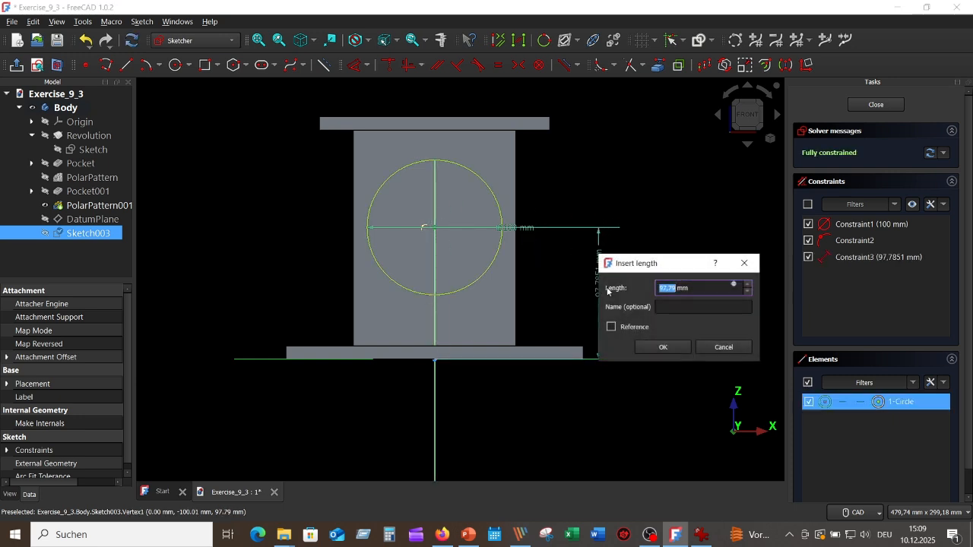
pyautogui.click(703, 536)
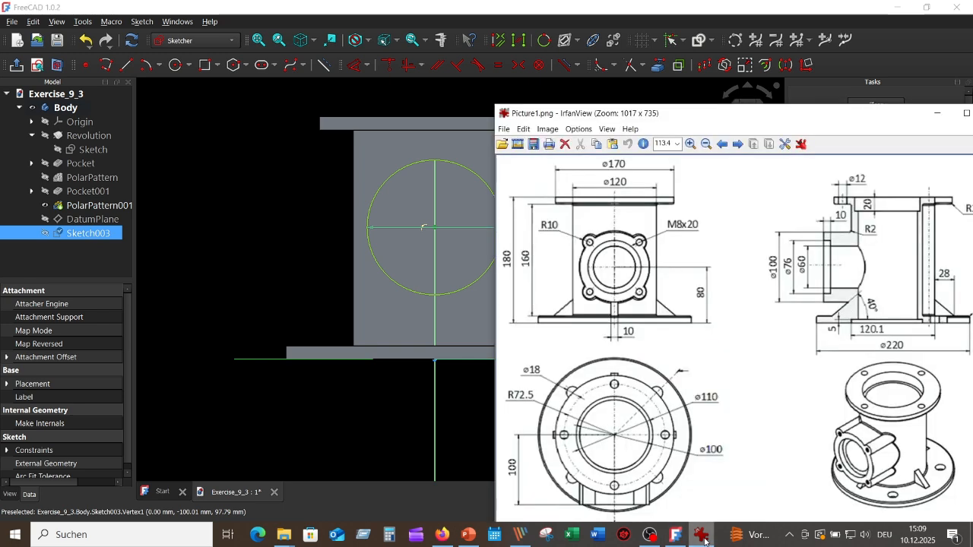
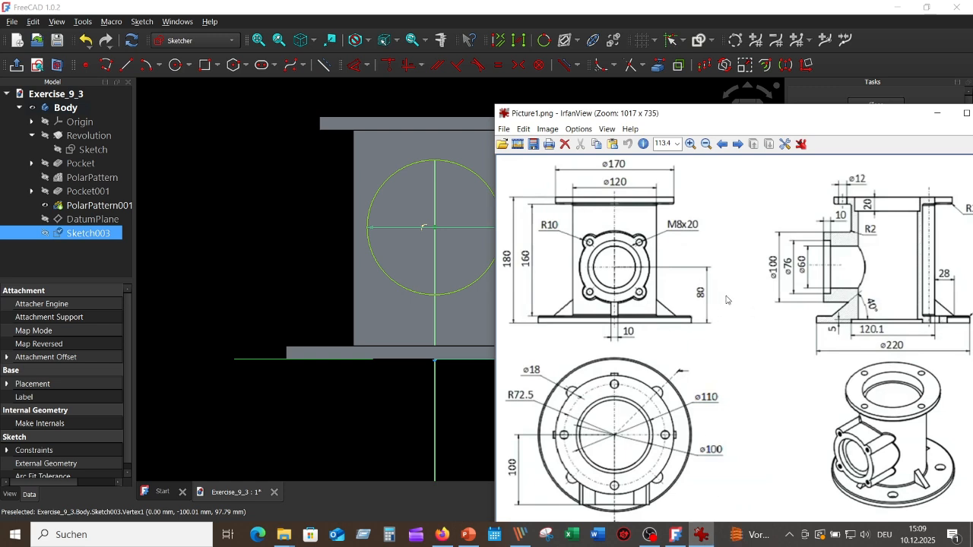
pyautogui.click(456, 92)
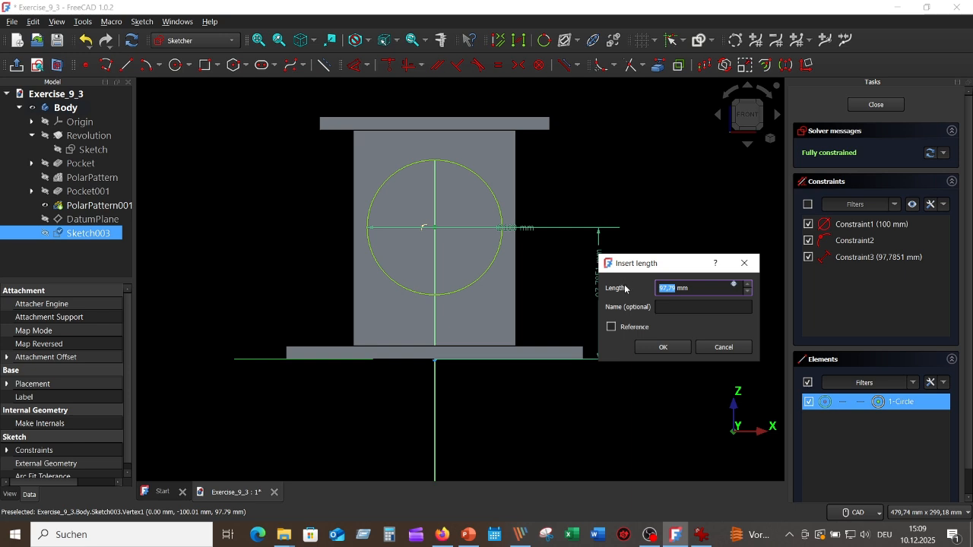
pyautogui.write('80')
pyautogui.press('Return')
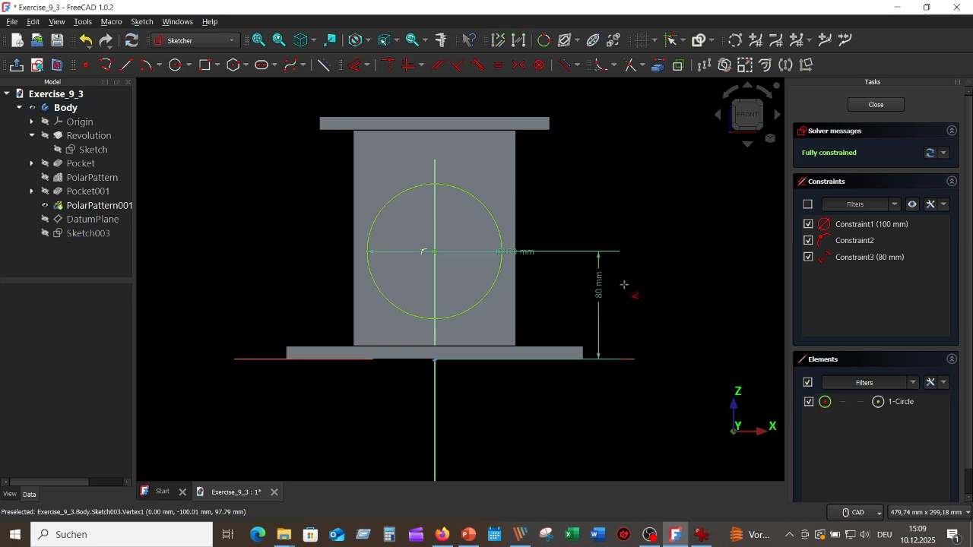
pyautogui.rightClick(658, 258)
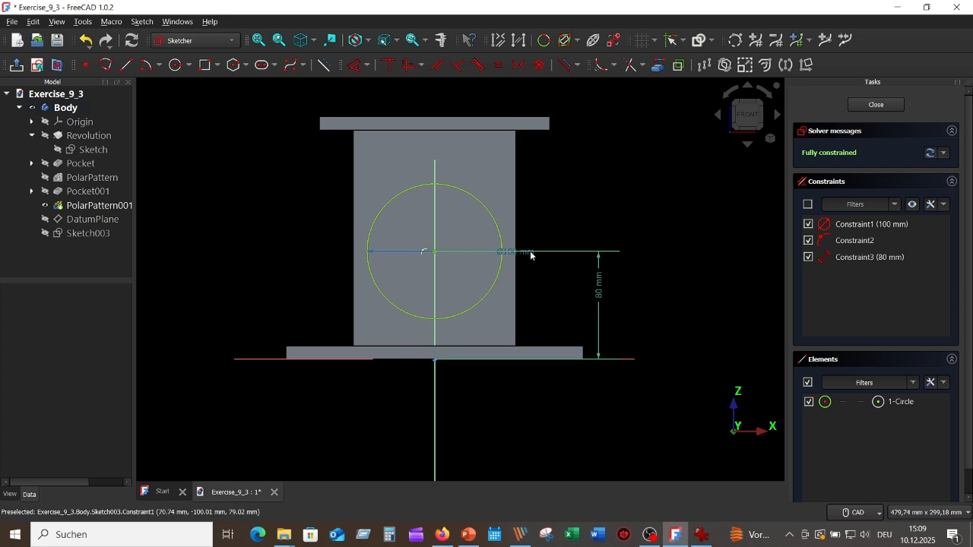
# Move the circle's diameter dimension outside the cylinder outline and check the side flange in the reference drawing in IrfanView.
pyautogui.moveTo(527, 254); pyautogui.dragTo(597, 216)
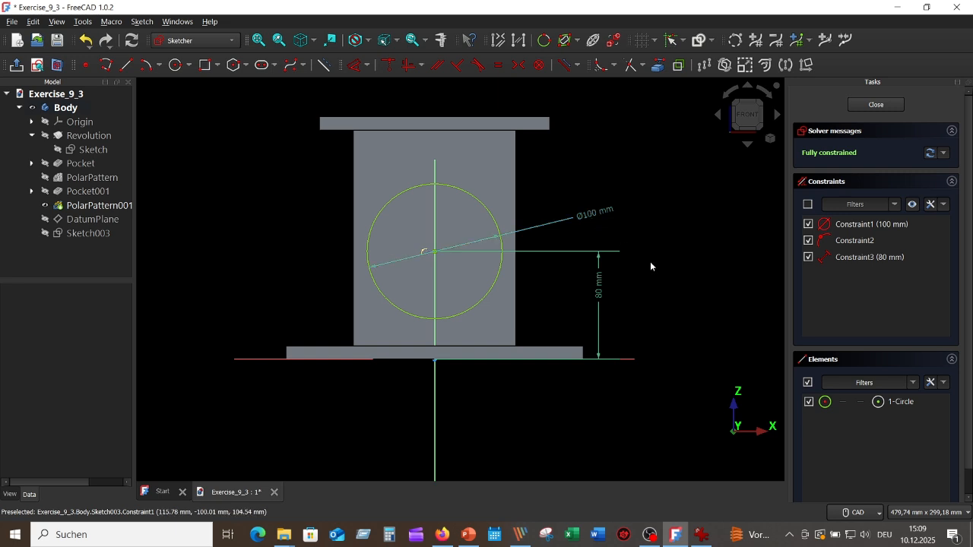
pyautogui.click(701, 536)
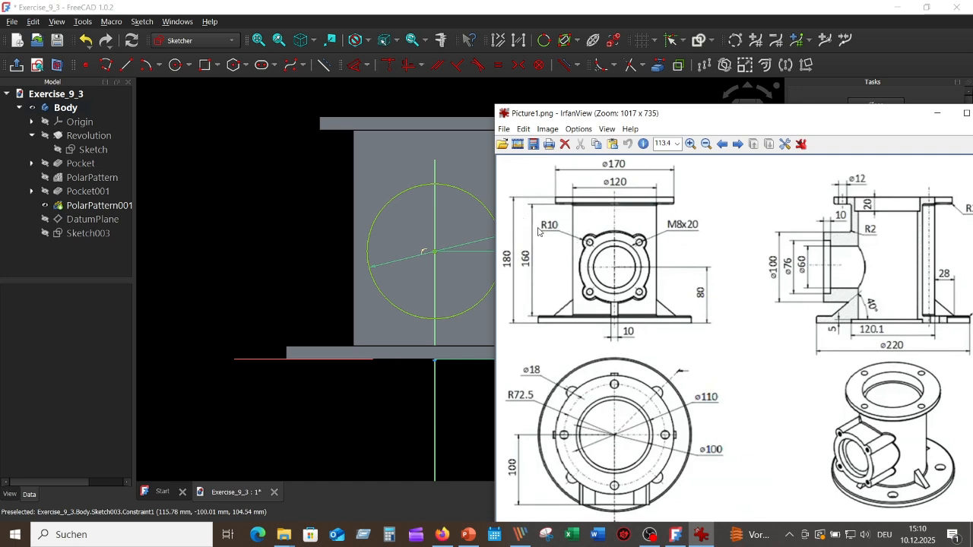
pyautogui.click(251, 176)
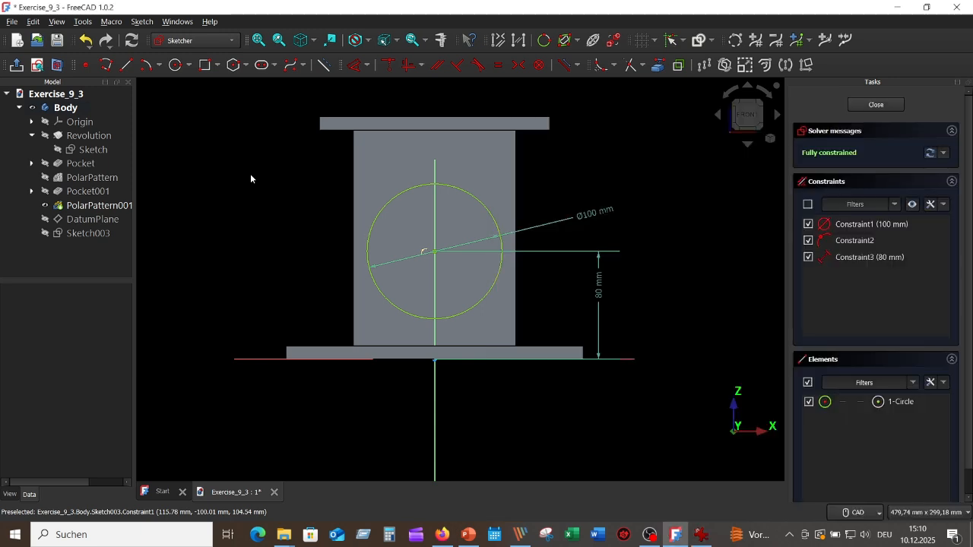
# Draw a 50 mm line at 45° from the circle's centre to its edge and convert it to construction geometry.
pyautogui.click(131, 70)
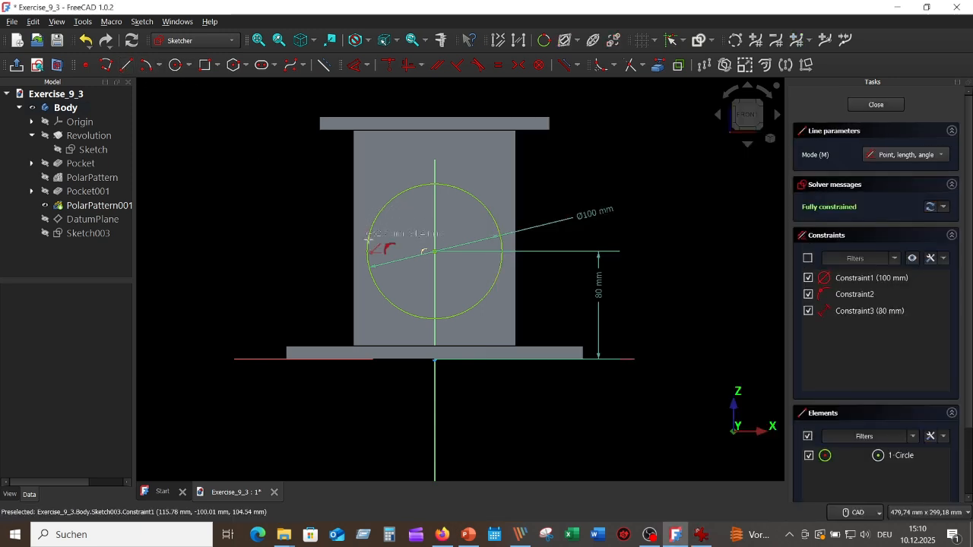
pyautogui.scroll(2, 429, 251)
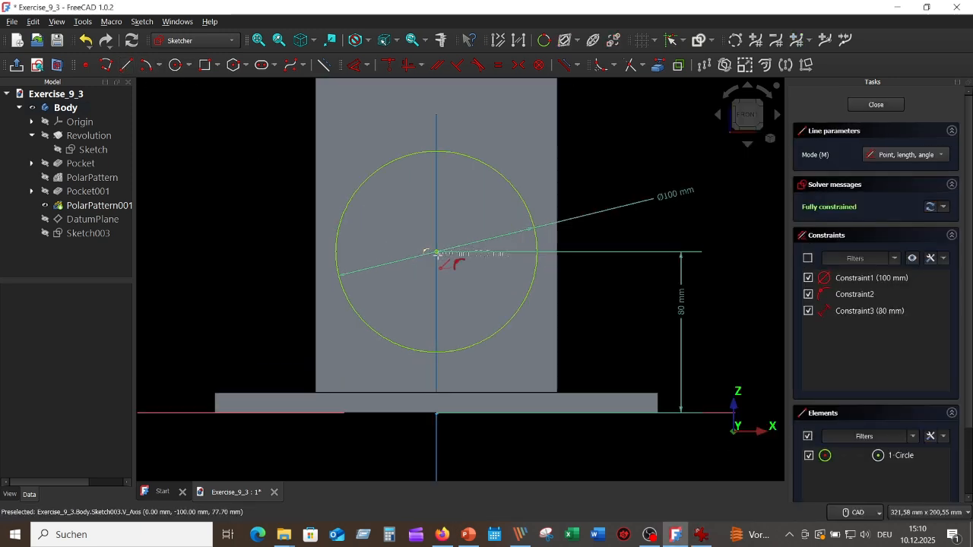
pyautogui.click(436, 251)
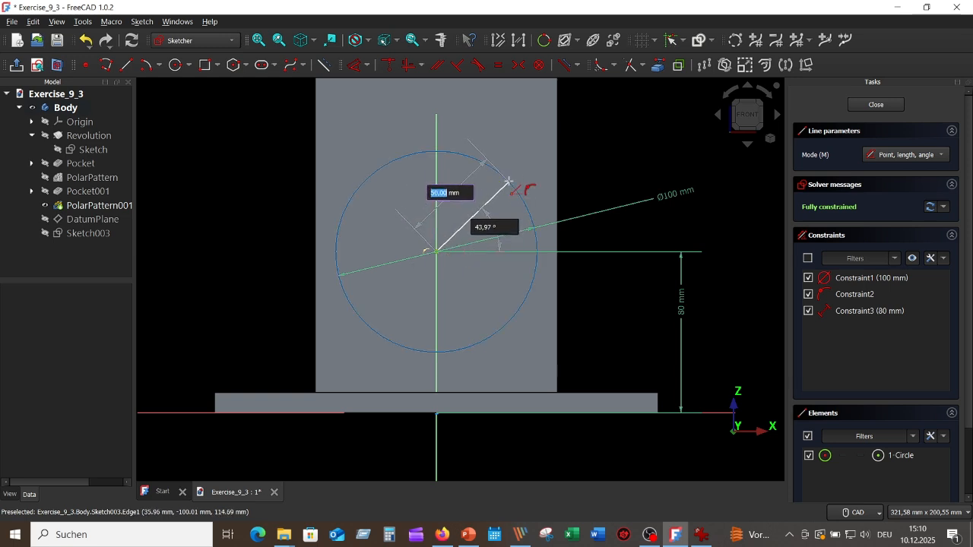
pyautogui.write('50')
pyautogui.press('Tab')
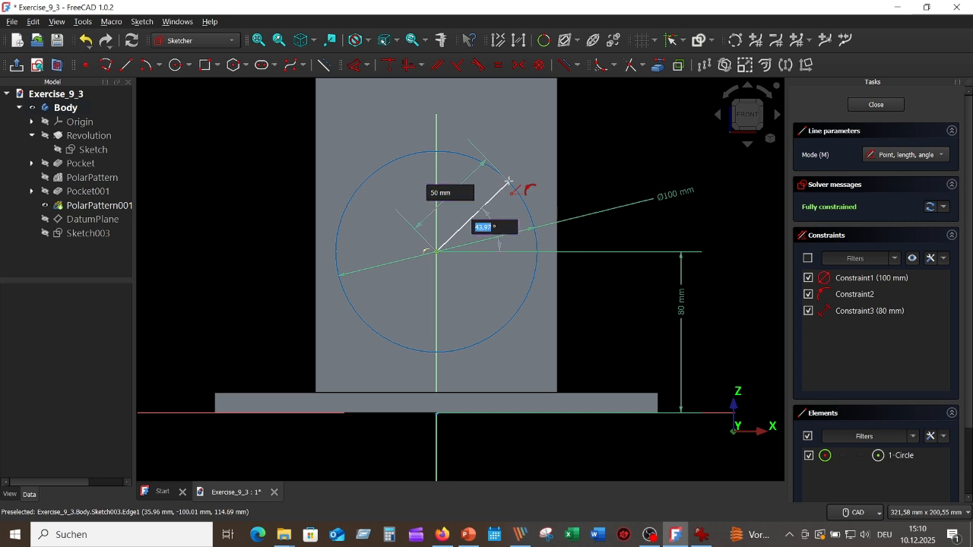
pyautogui.press('Return')
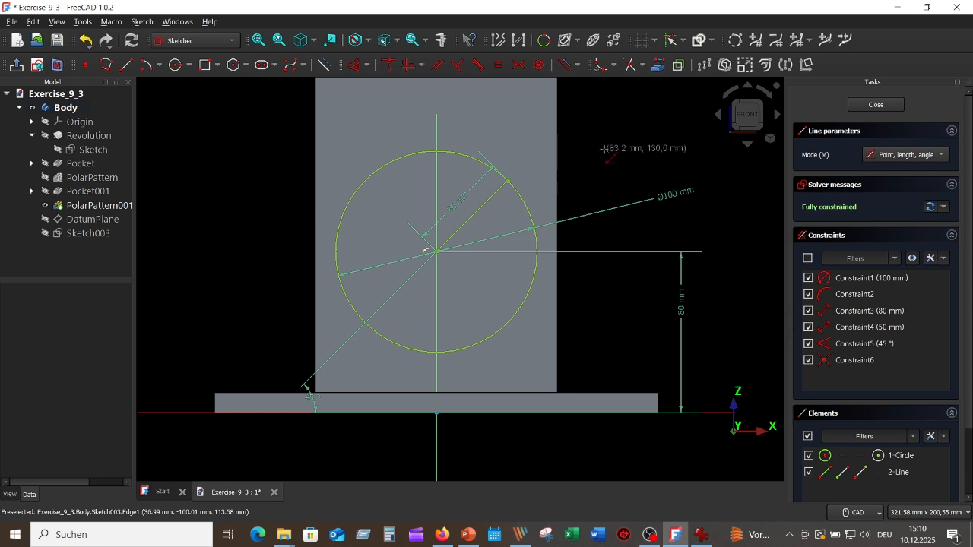
pyautogui.press('Escape')
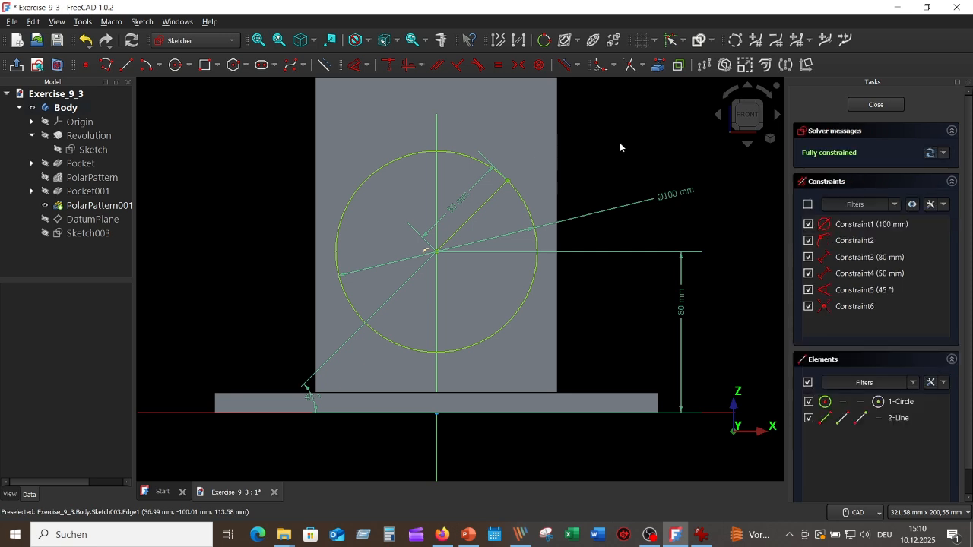
pyautogui.click(480, 209)
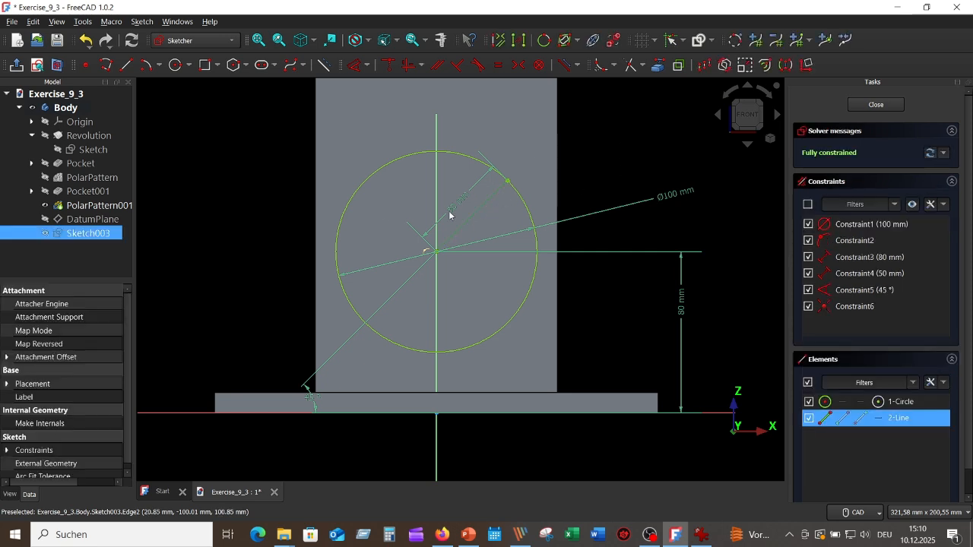
pyautogui.click(325, 65)
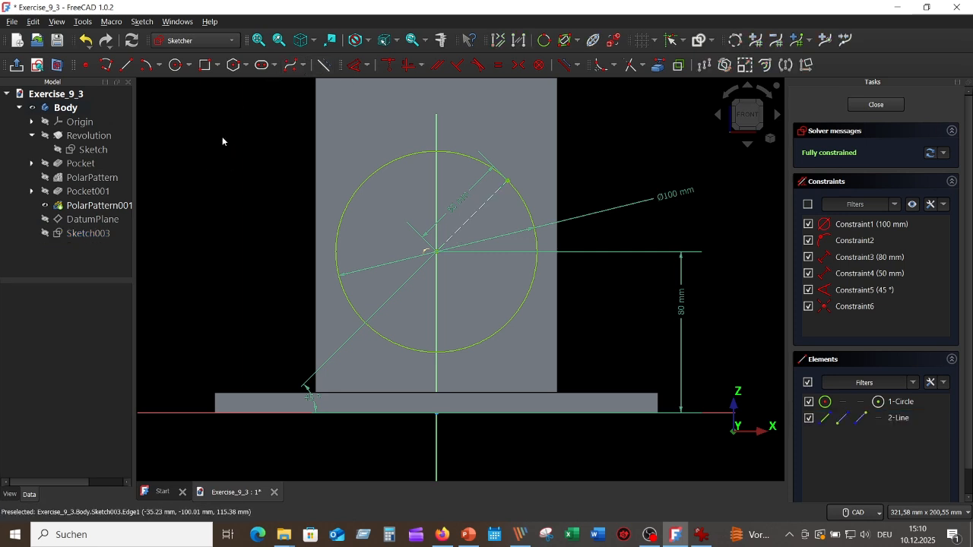
# Draw a circle with a diameter of 20 mm centred on the outer end of the construction line.
pyautogui.click(176, 66)
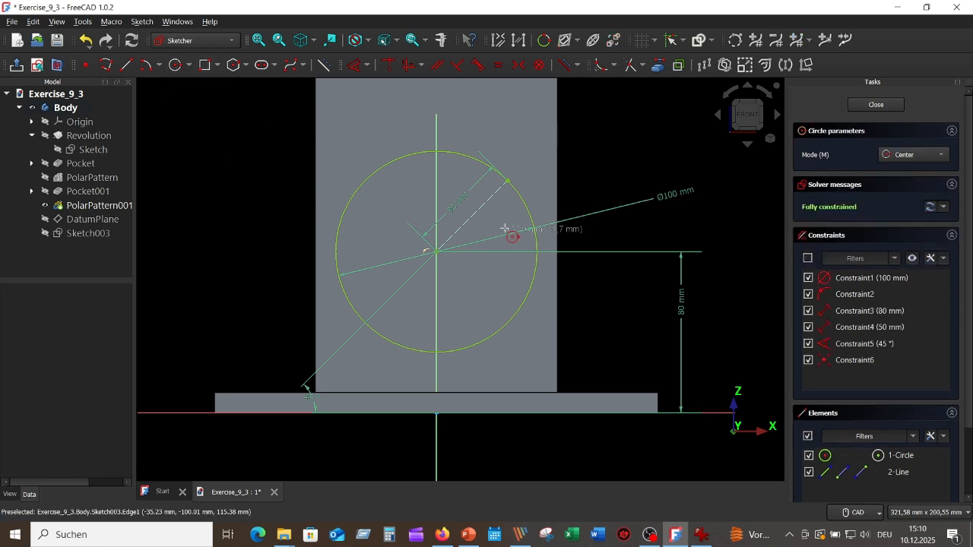
pyautogui.click(508, 181)
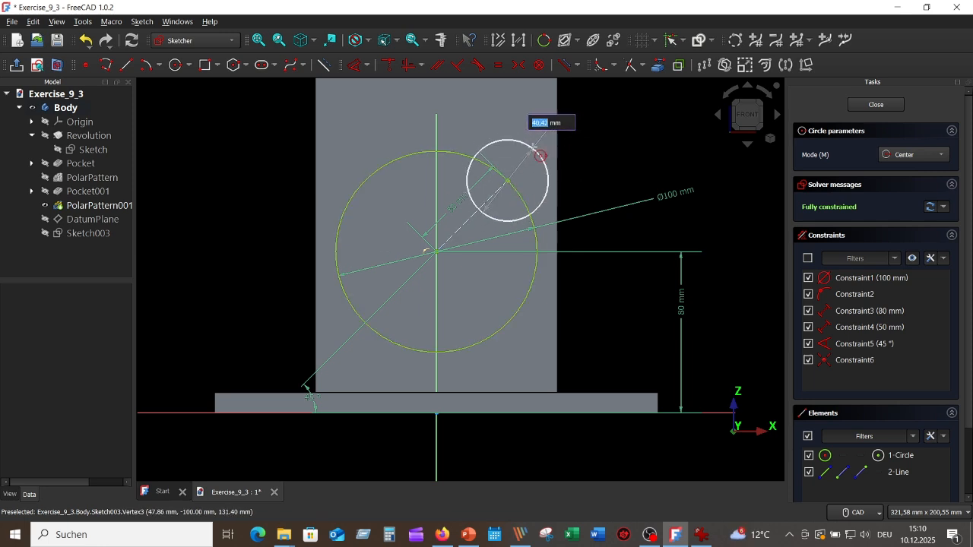
pyautogui.write('20')
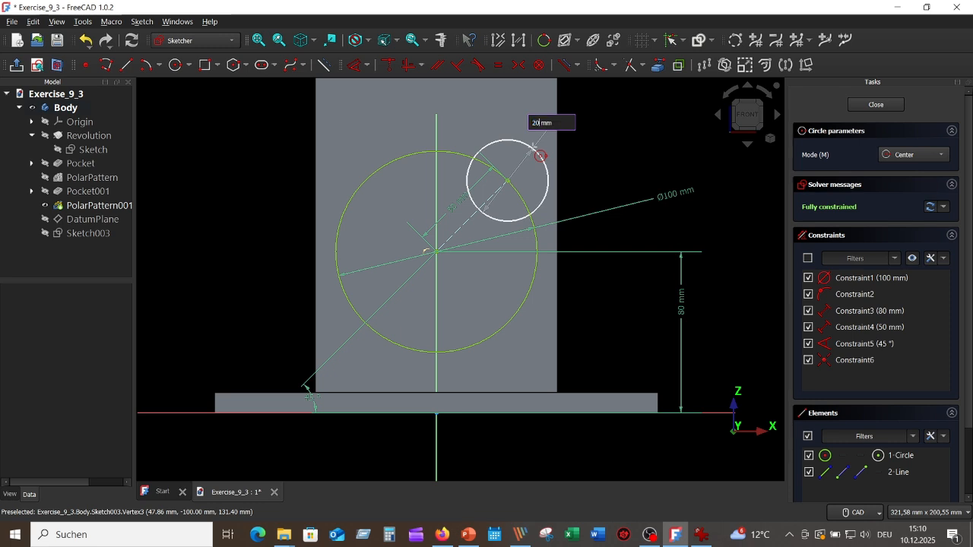
pyautogui.press('Return')
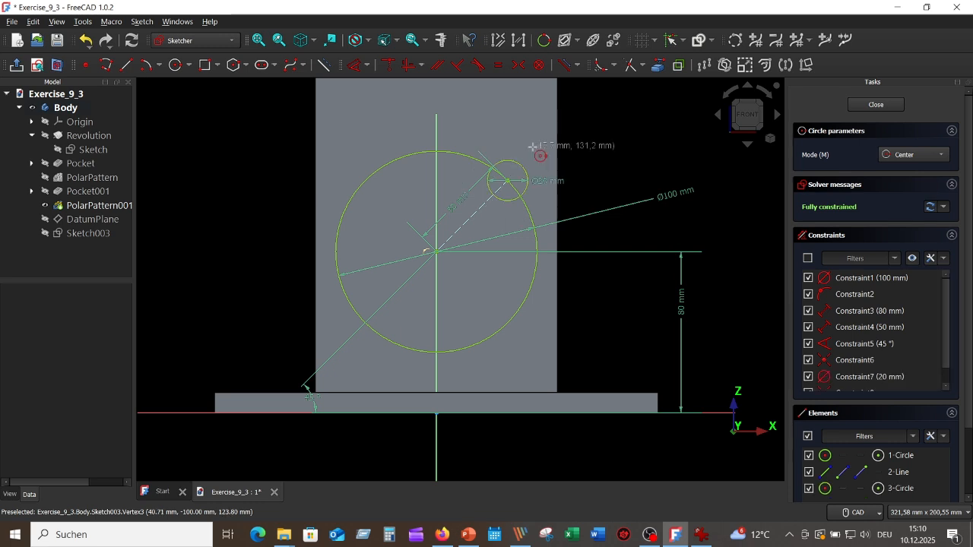
# Check the side flange in IrfanView, then rotate the 20 mm circle by -270° about the large circle's centre with 3 copies and equal constraints.
pyautogui.rightClick(651, 124)
pyautogui.click(702, 535)
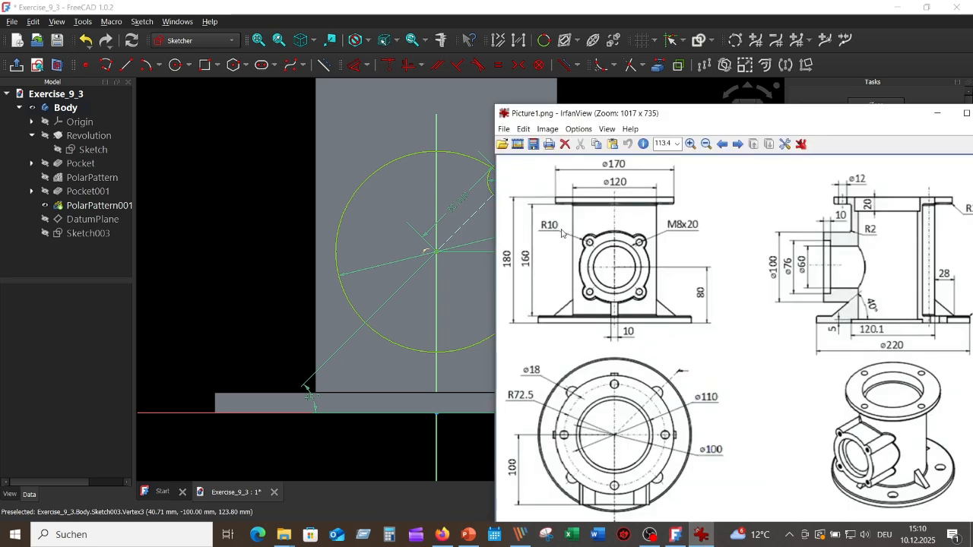
pyautogui.click(255, 167)
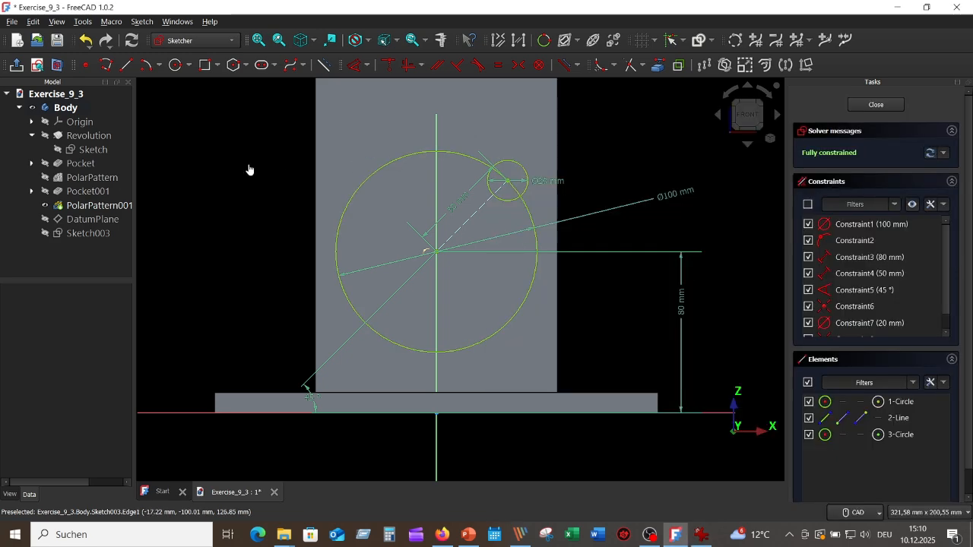
pyautogui.click(522, 168)
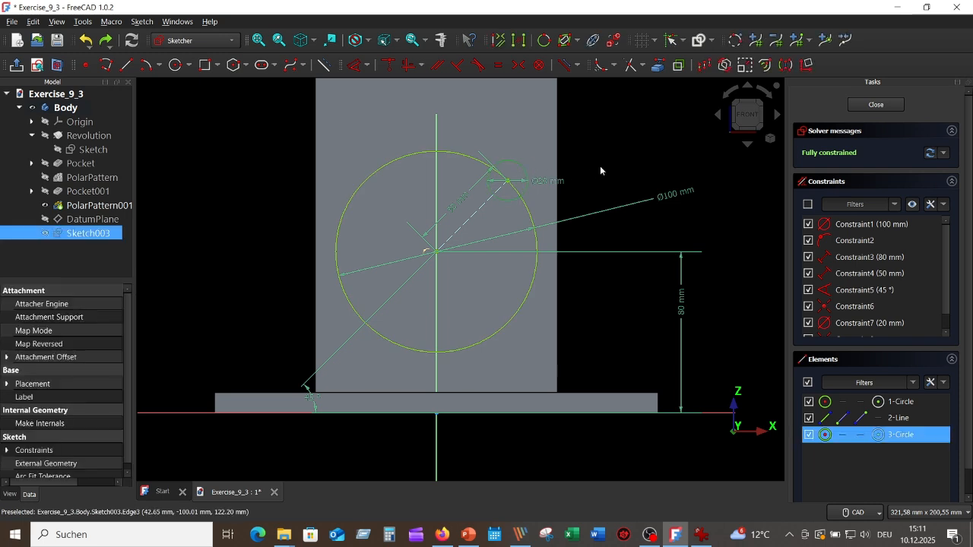
pyautogui.click(725, 65)
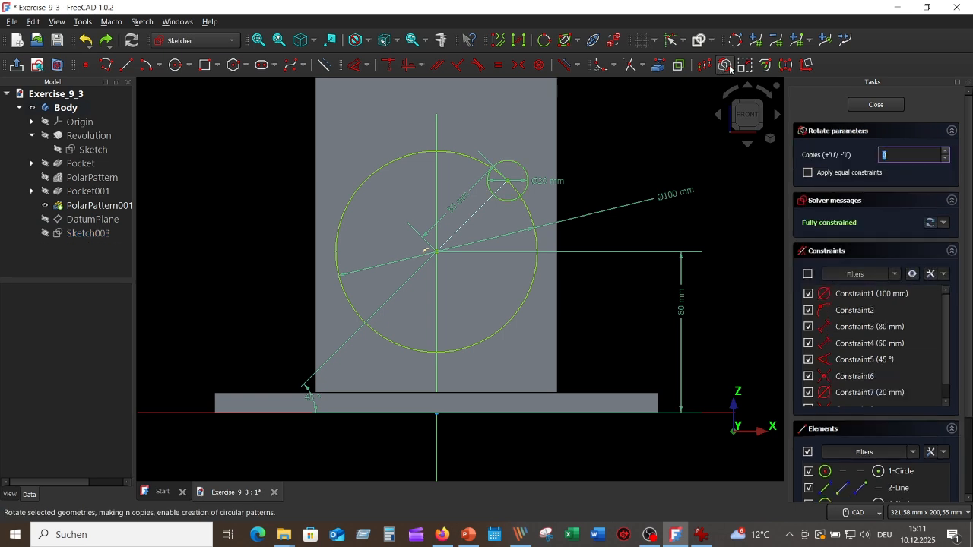
pyautogui.click(945, 152)
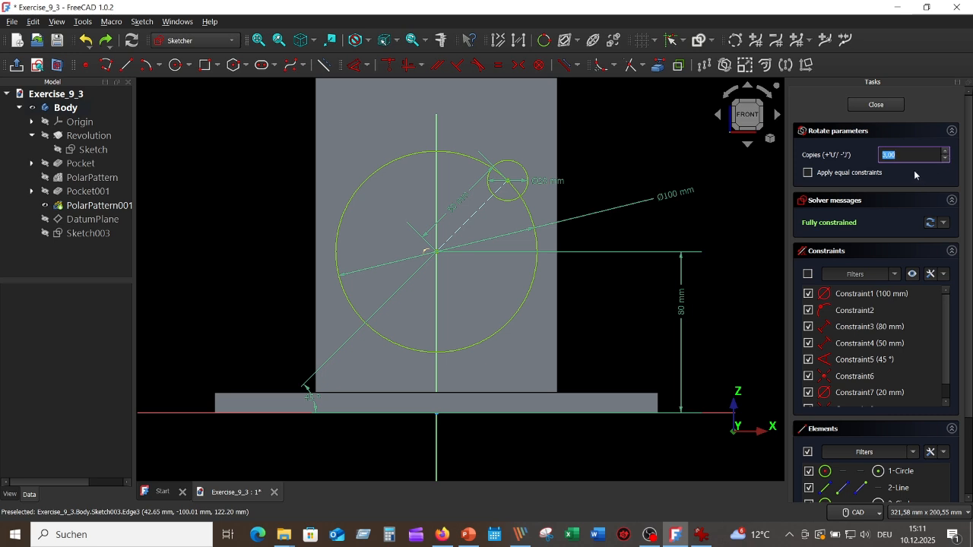
pyautogui.click(809, 174)
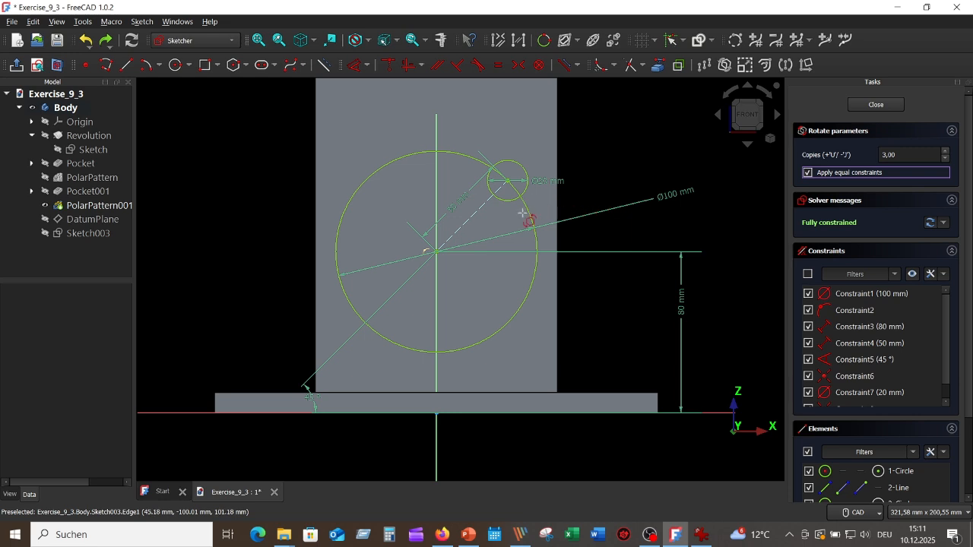
pyautogui.click(438, 251)
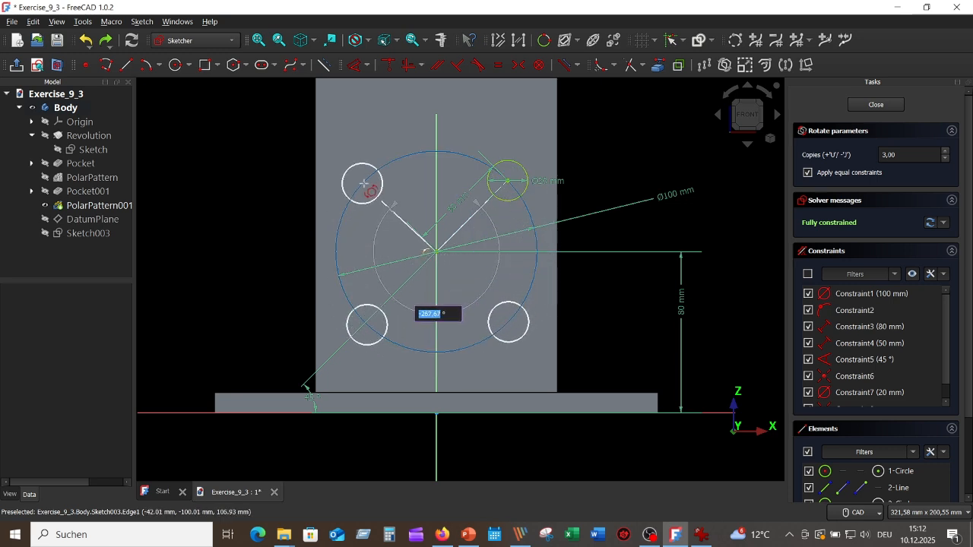
pyautogui.write('-270')
pyautogui.press('Return')
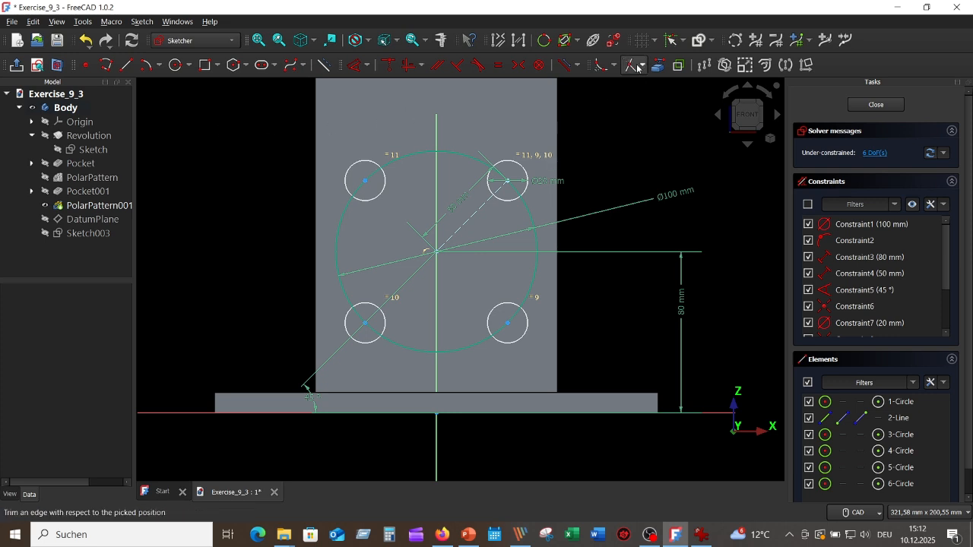
# Trim the inner portions of the four small circles and the large-circle segments inside them to leave one continuous flange outline.
pyautogui.click(635, 63)
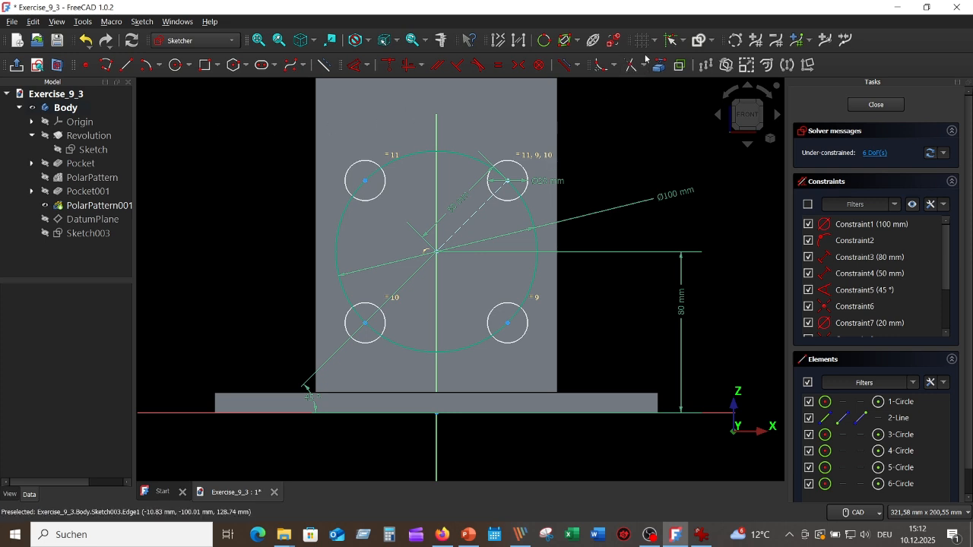
pyautogui.click(508, 201)
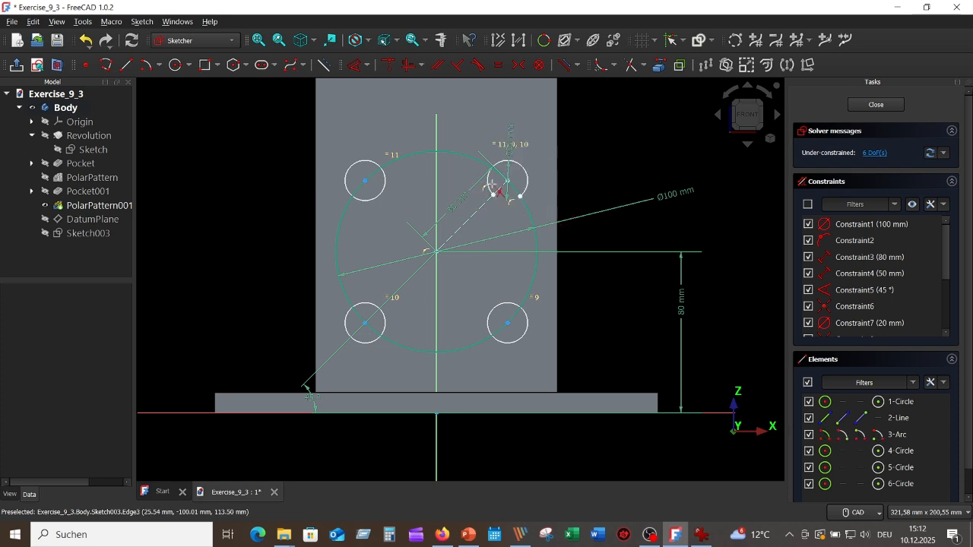
pyautogui.click(488, 184)
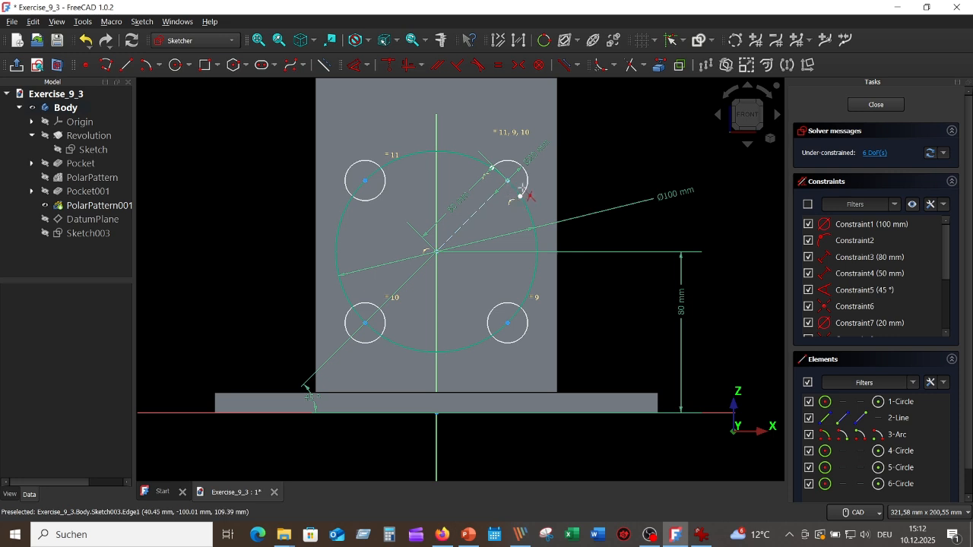
pyautogui.click(514, 185)
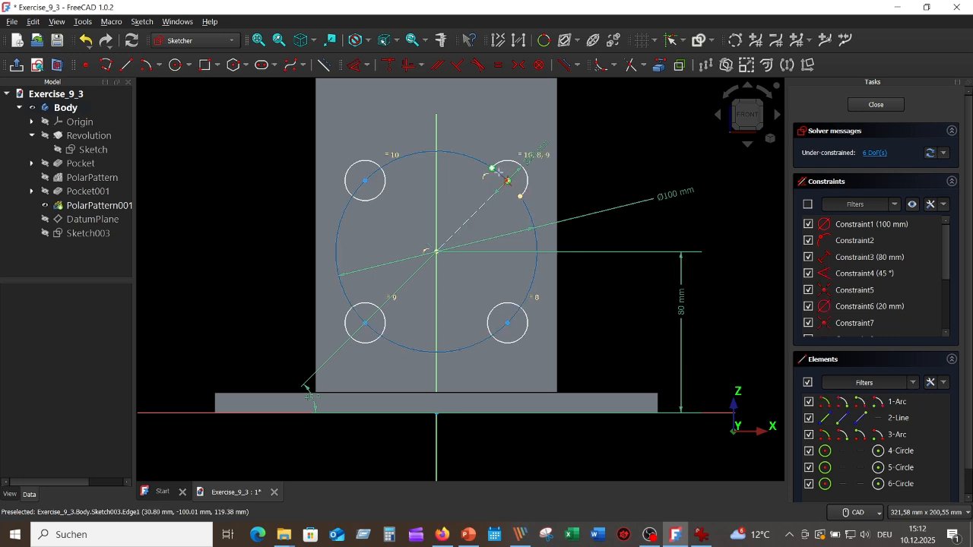
pyautogui.click(381, 194)
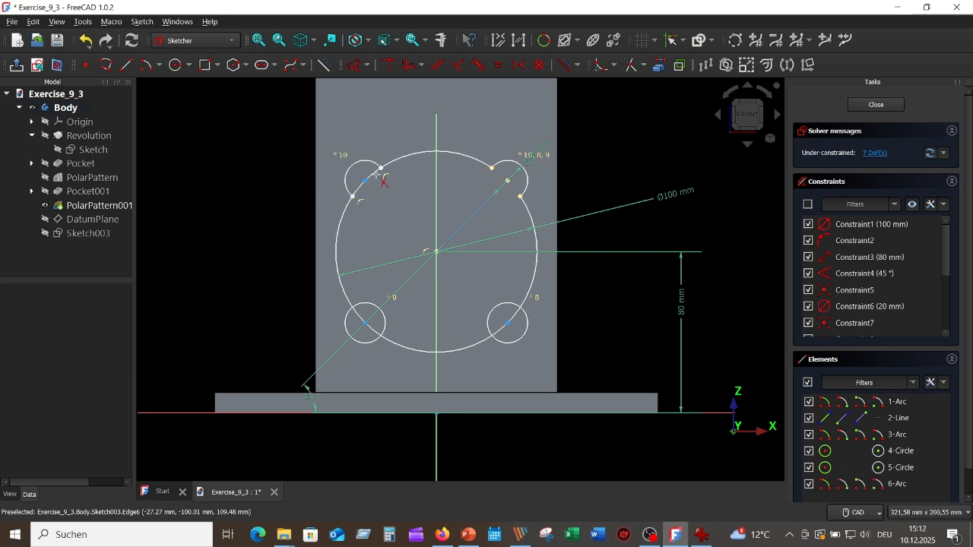
pyautogui.click(371, 175)
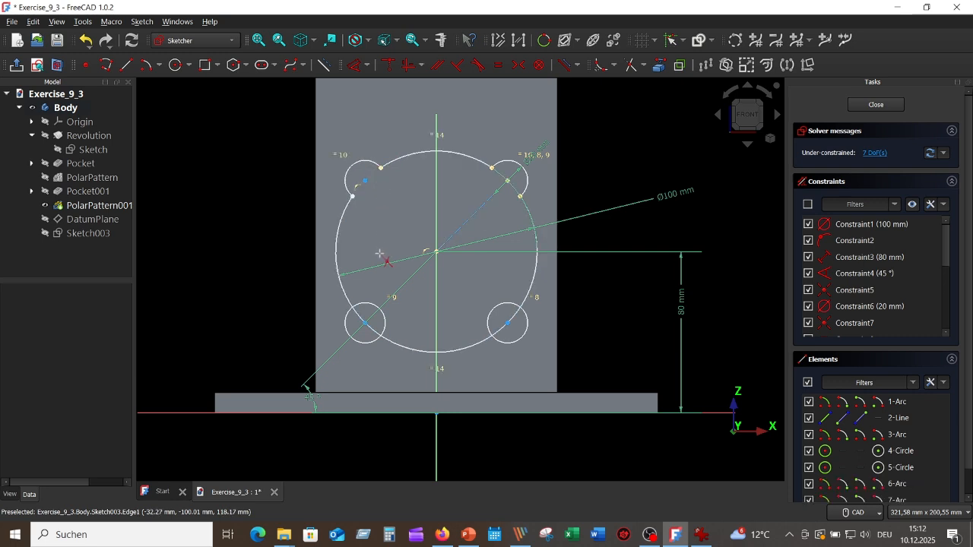
pyautogui.click(371, 332)
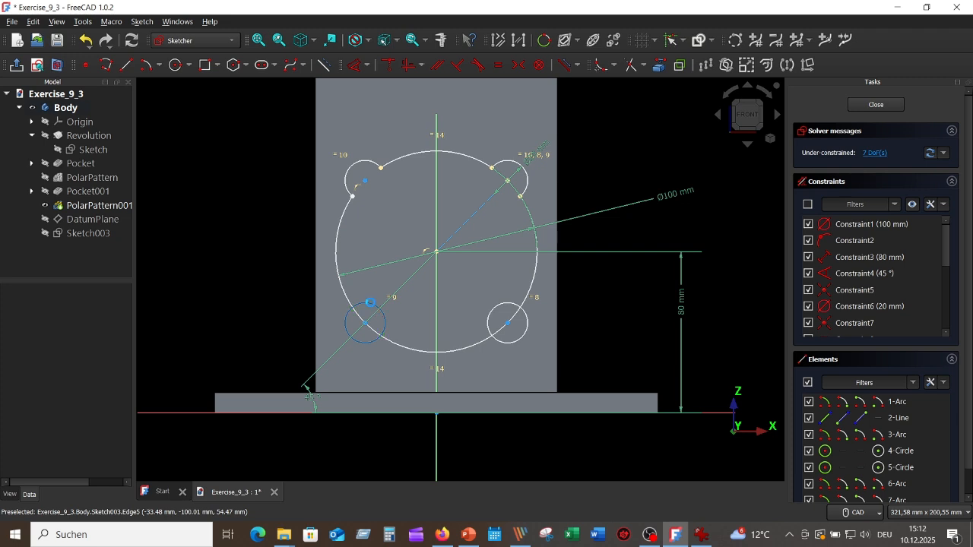
pyautogui.click(370, 326)
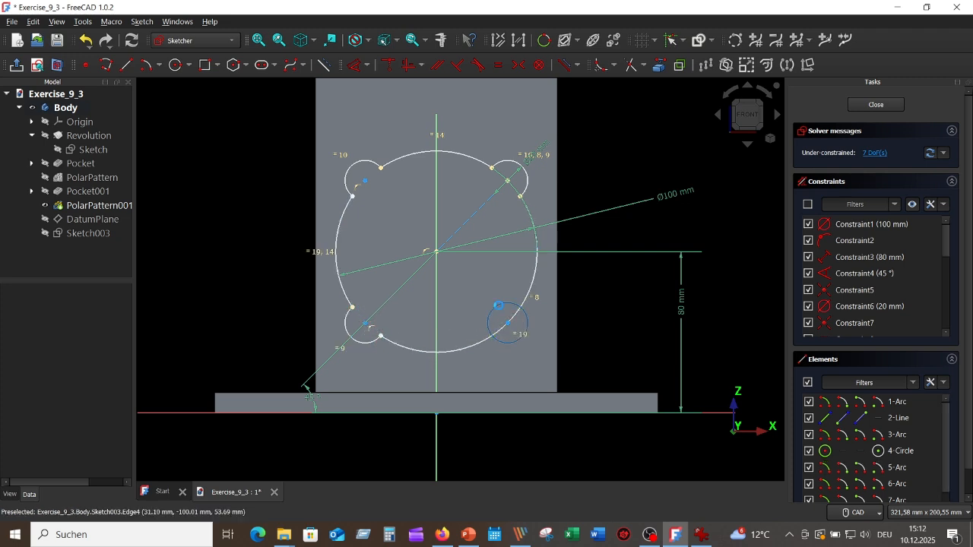
pyautogui.click(498, 305)
pyautogui.click(508, 322)
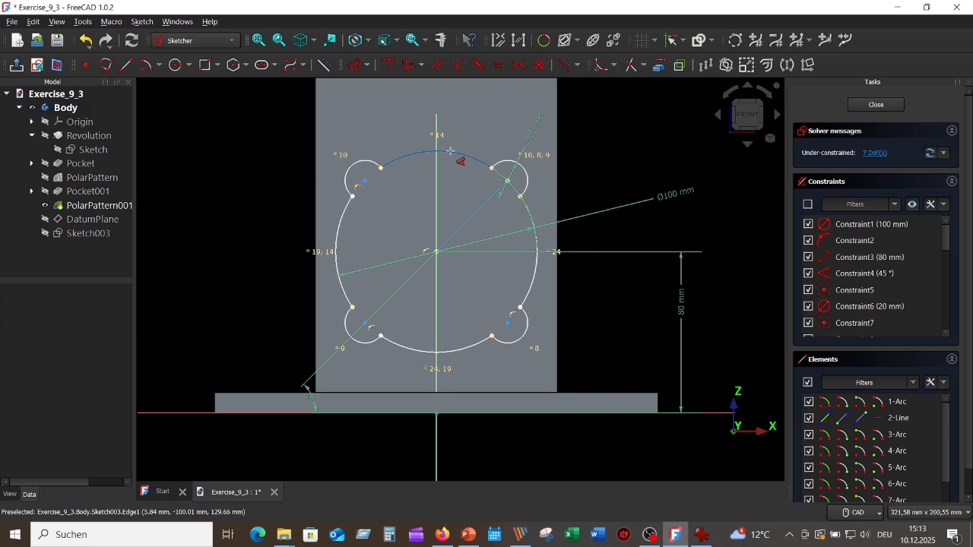
# Constrain the sweep angles of the upper and left large arcs at their current values, with the left one at 67.05°.
pyautogui.click(450, 150)
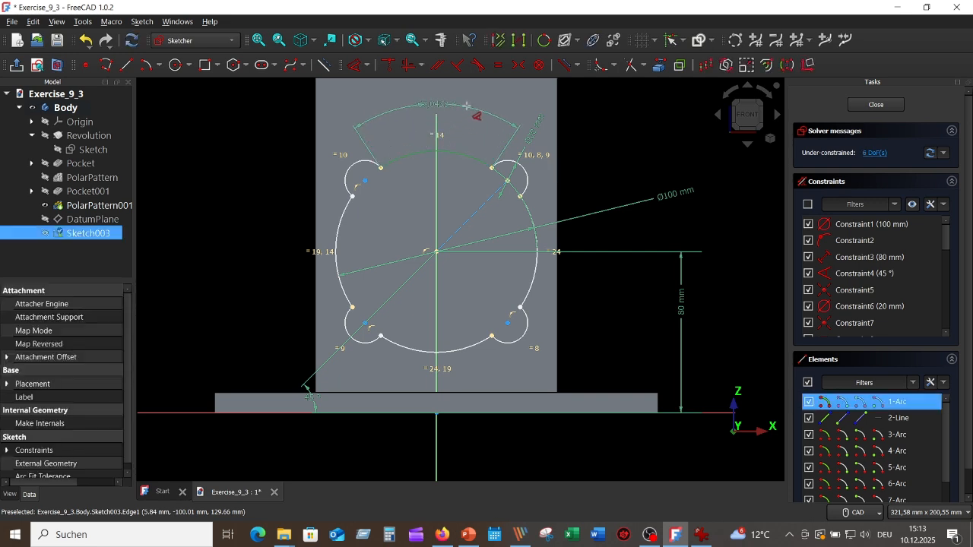
pyautogui.click(466, 106)
pyautogui.click(527, 179)
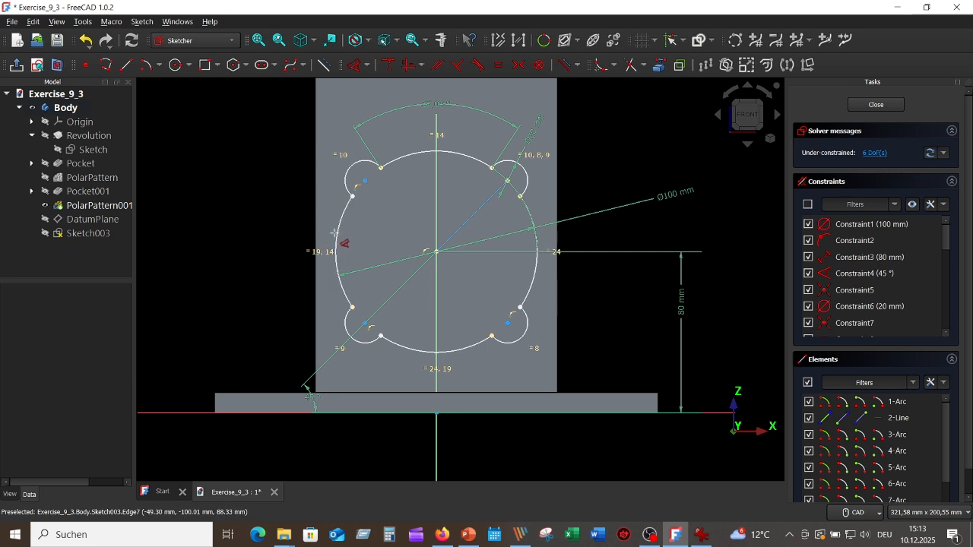
pyautogui.click(335, 234)
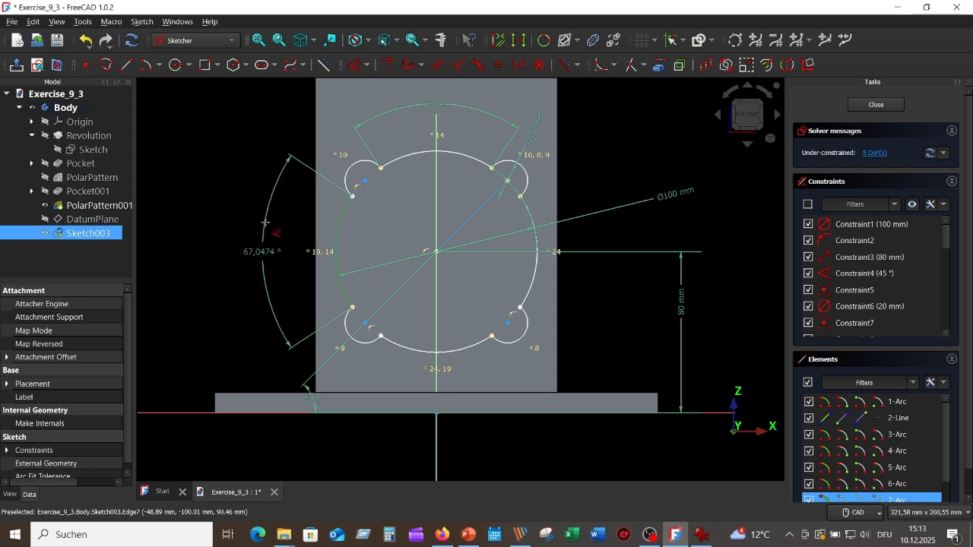
pyautogui.click(278, 222)
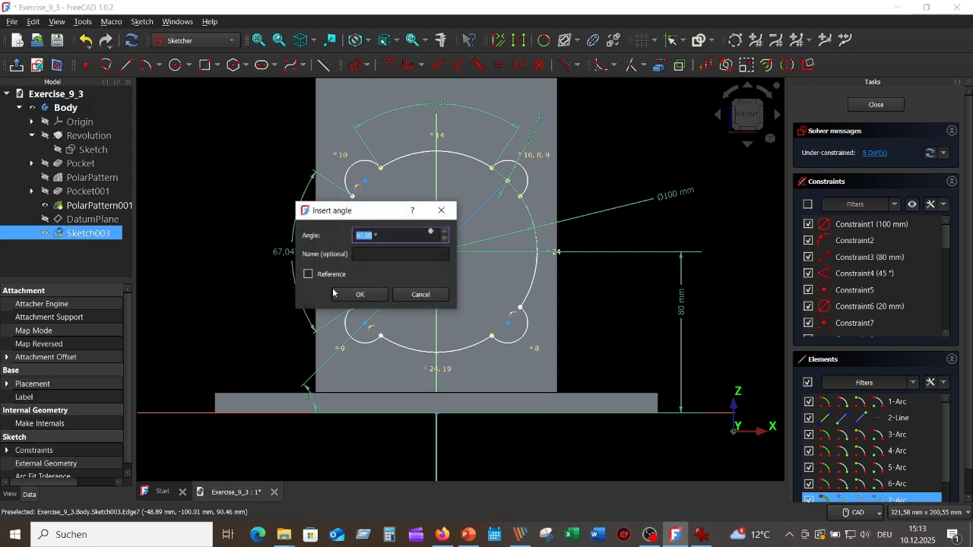
pyautogui.click(362, 295)
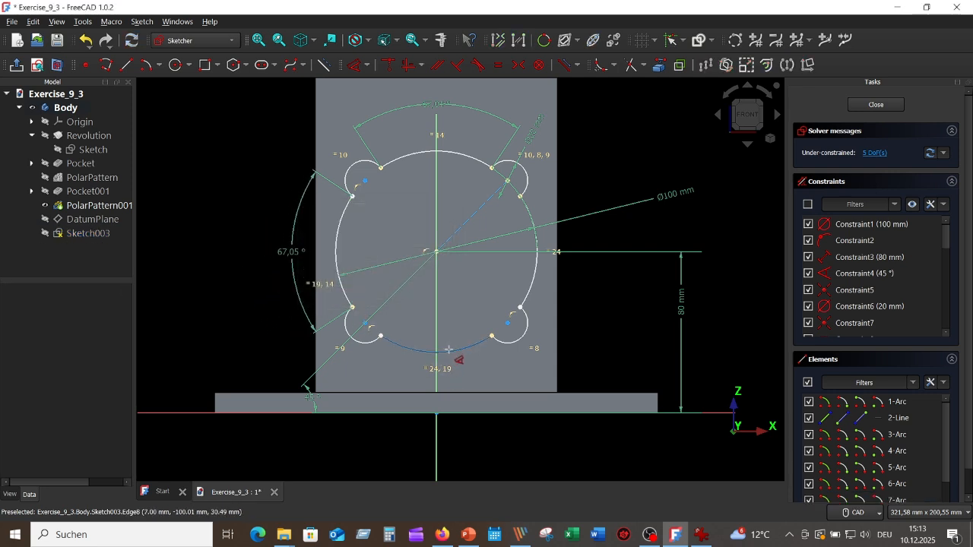
# Constrain the sweep angles of the lower and right large arcs to 67.04° each.
pyautogui.click(452, 352)
pyautogui.click(462, 459)
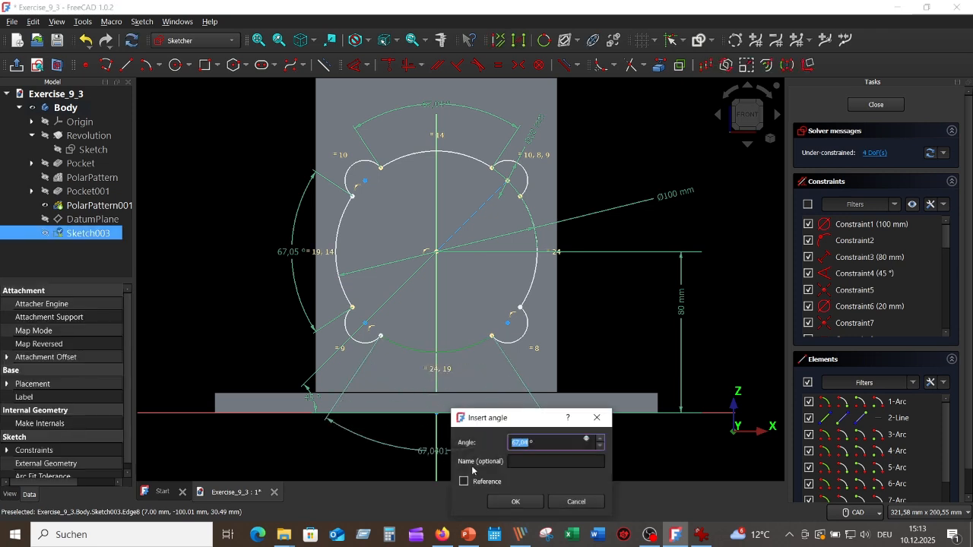
pyautogui.click(520, 503)
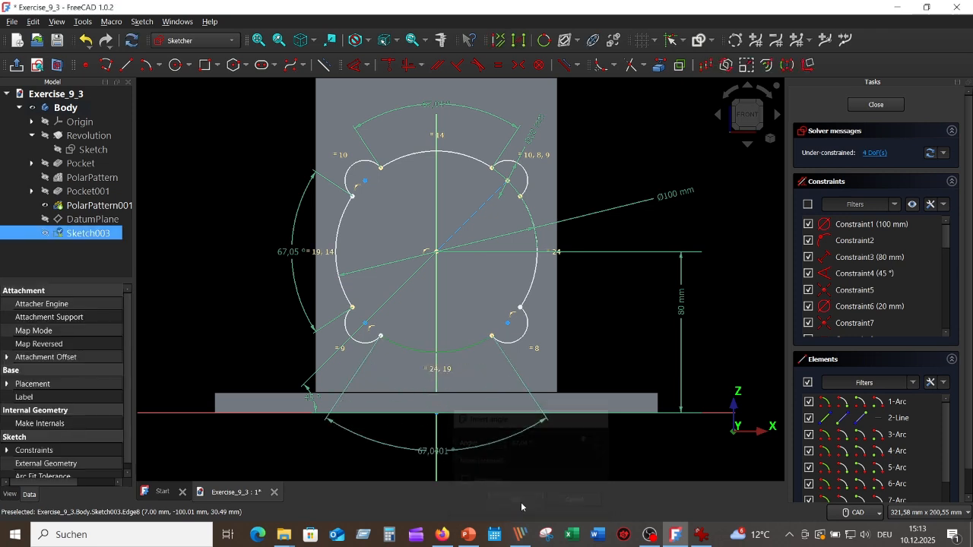
pyautogui.click(536, 269)
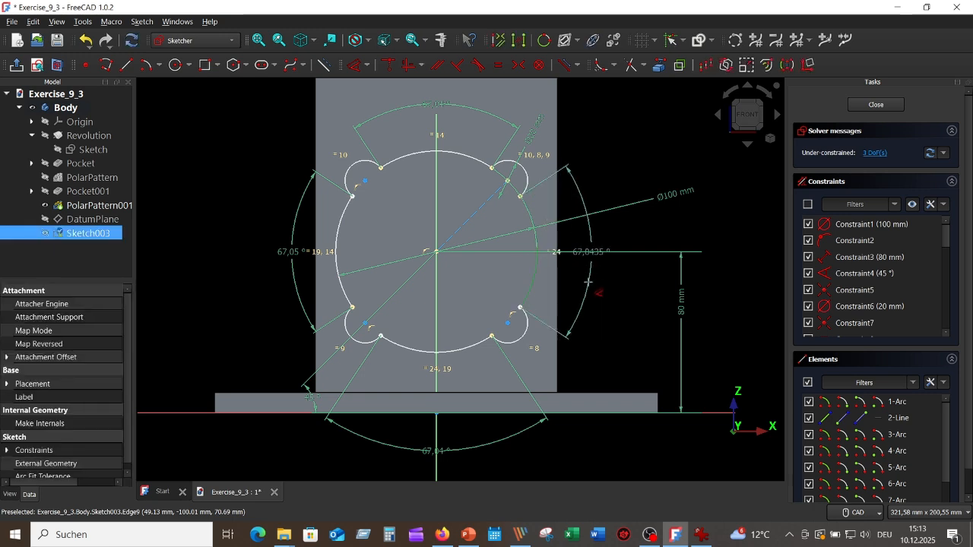
pyautogui.click(590, 275)
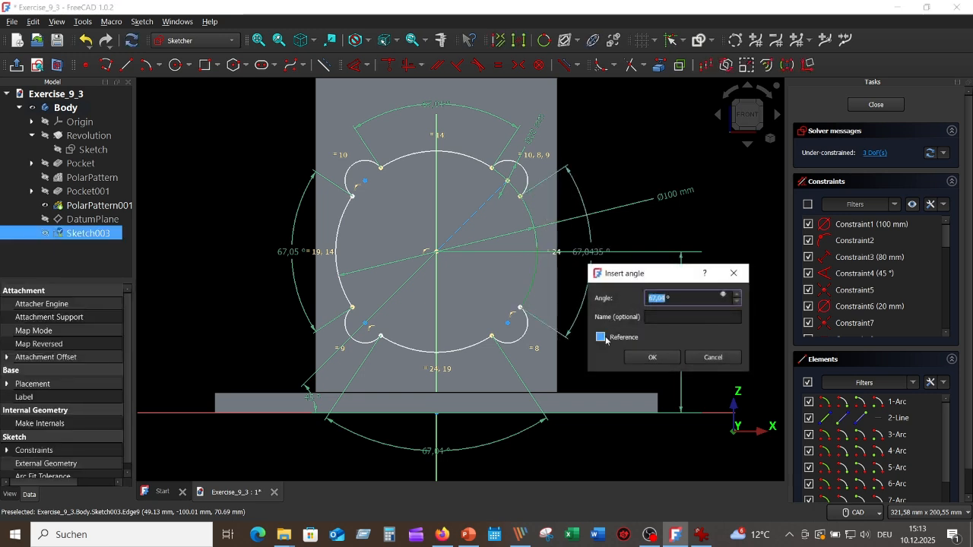
pyautogui.click(649, 358)
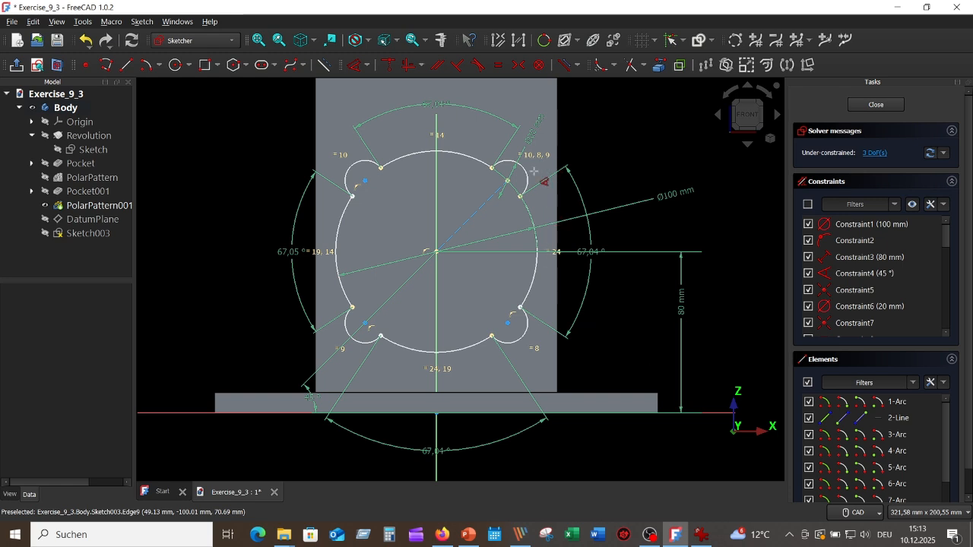
# Constrain the small corner arcs' sweep angles to 191.34° at upper left, 191.41° at lower left and 191.52° at lower right.
pyautogui.click(355, 161)
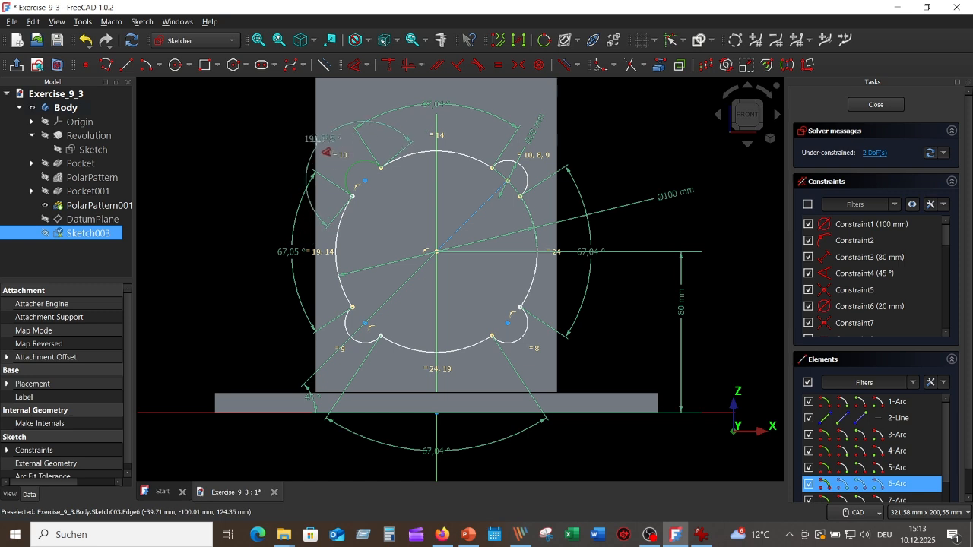
pyautogui.click(308, 129)
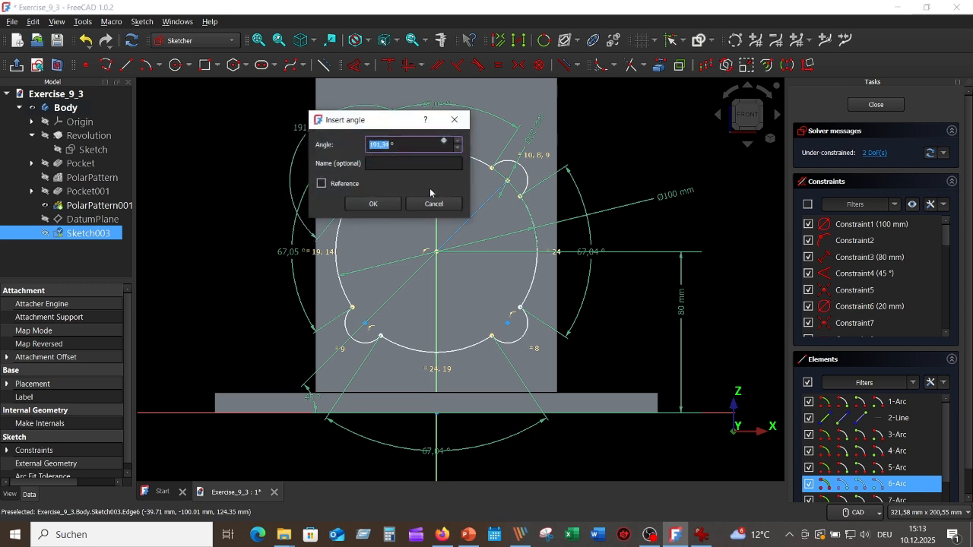
pyautogui.click(355, 201)
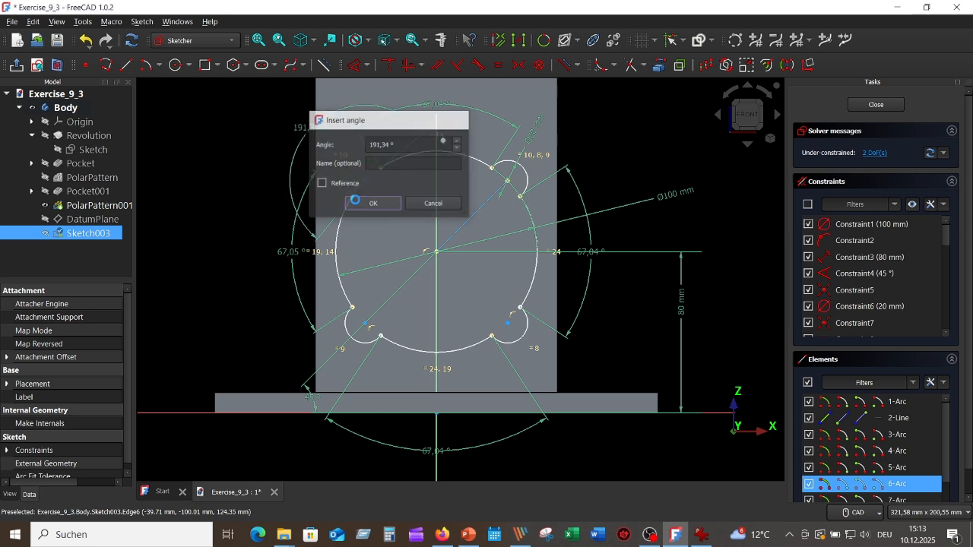
pyautogui.click(358, 338)
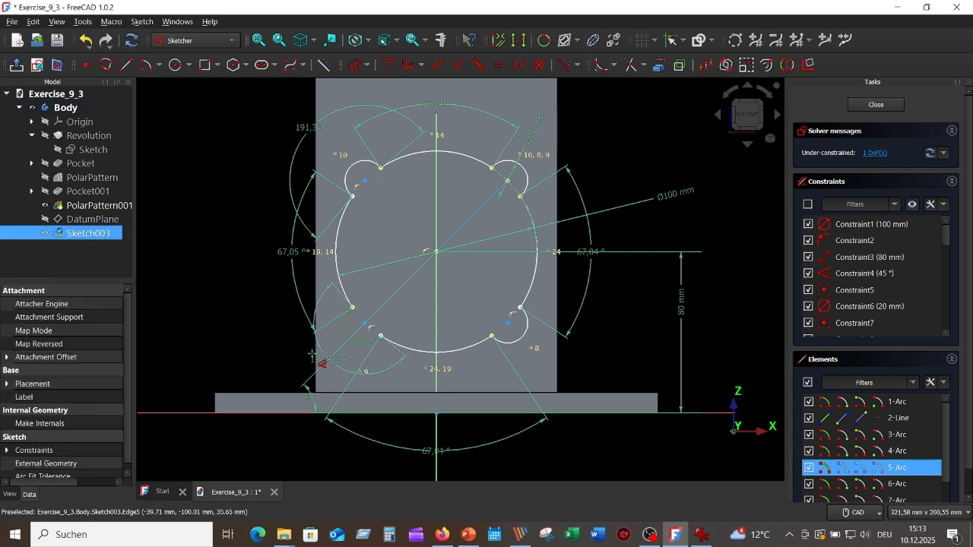
pyautogui.click(266, 343)
pyautogui.click(343, 408)
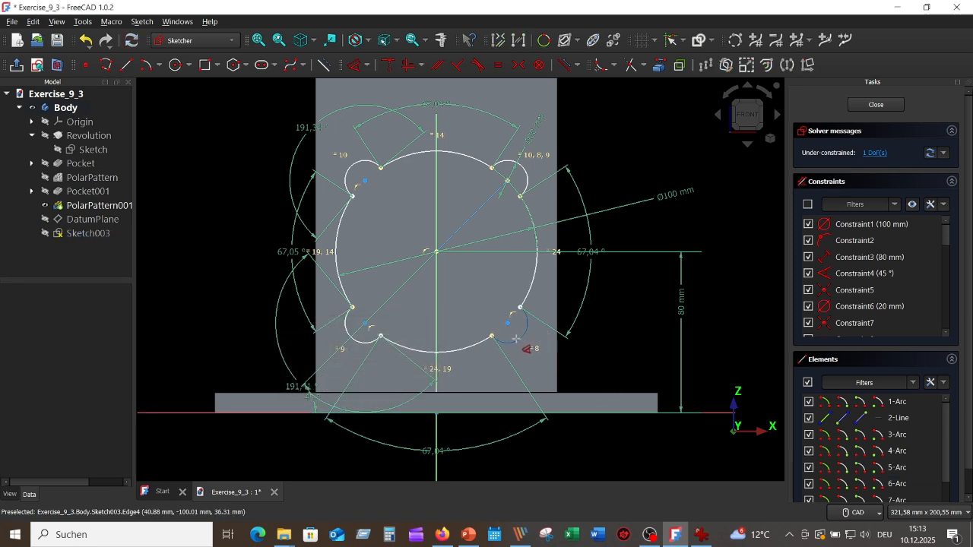
pyautogui.click(516, 338)
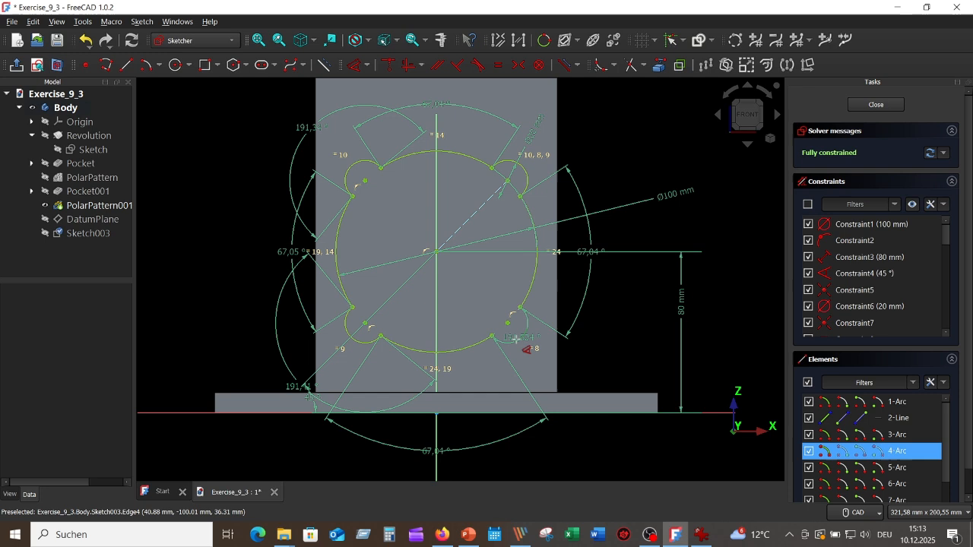
pyautogui.click(569, 382)
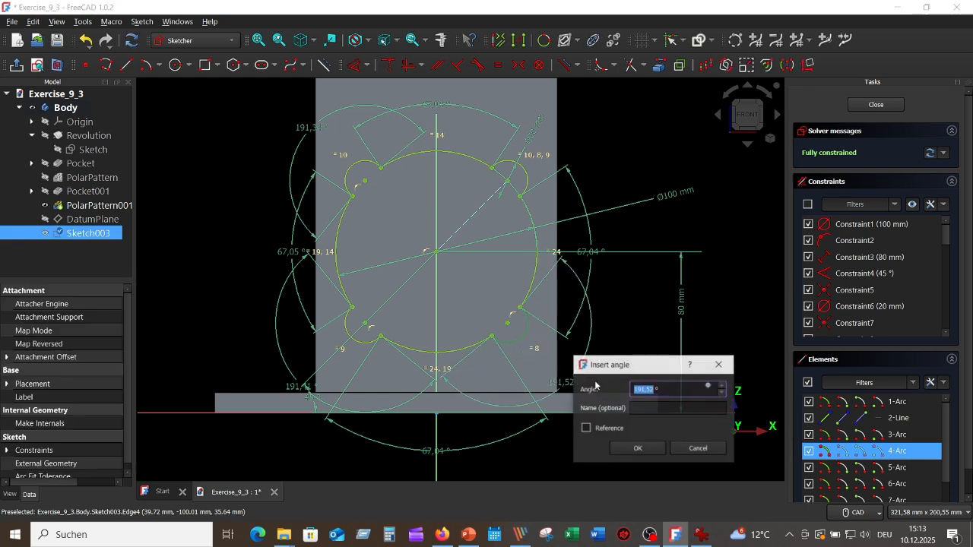
pyautogui.click(638, 450)
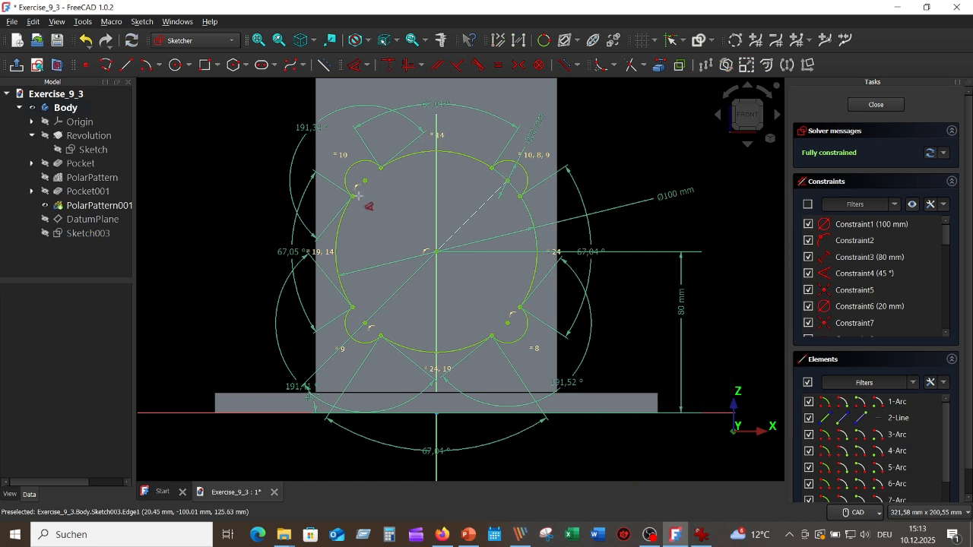
# Close the four-lobed flange sketch and pad it up to the main pipe's outer cylindrical face.
pyautogui.rightClick(642, 134)
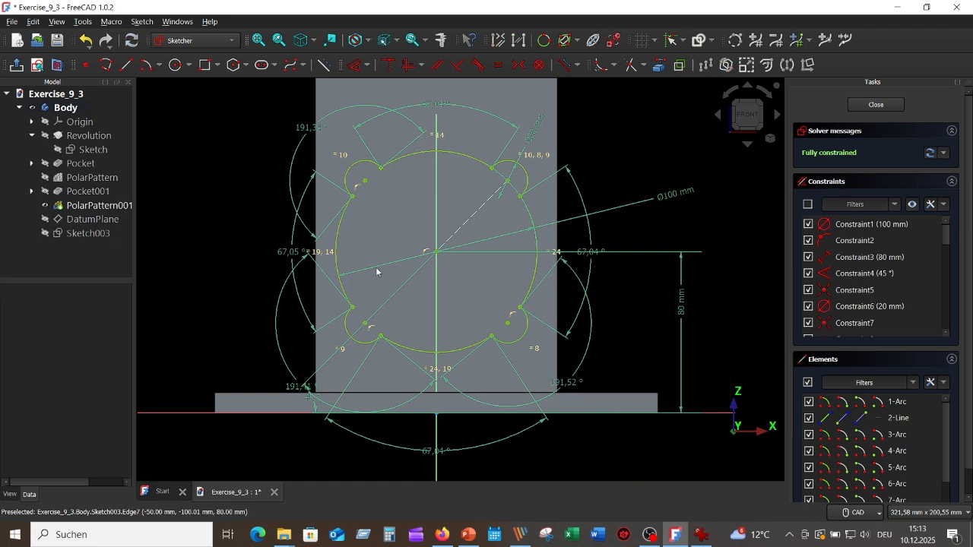
pyautogui.click(877, 106)
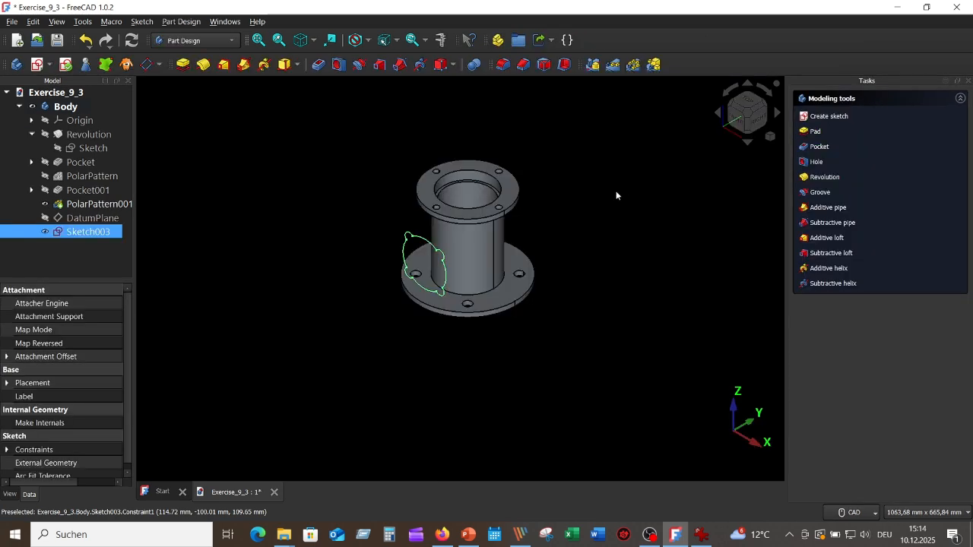
pyautogui.moveTo(610, 331)
pyautogui.mouseDown(button='middle')
pyautogui.moveTo(606, 323)
pyautogui.moveTo(447, 330)
pyautogui.moveTo(248, 263)
pyautogui.mouseUp(button='middle')
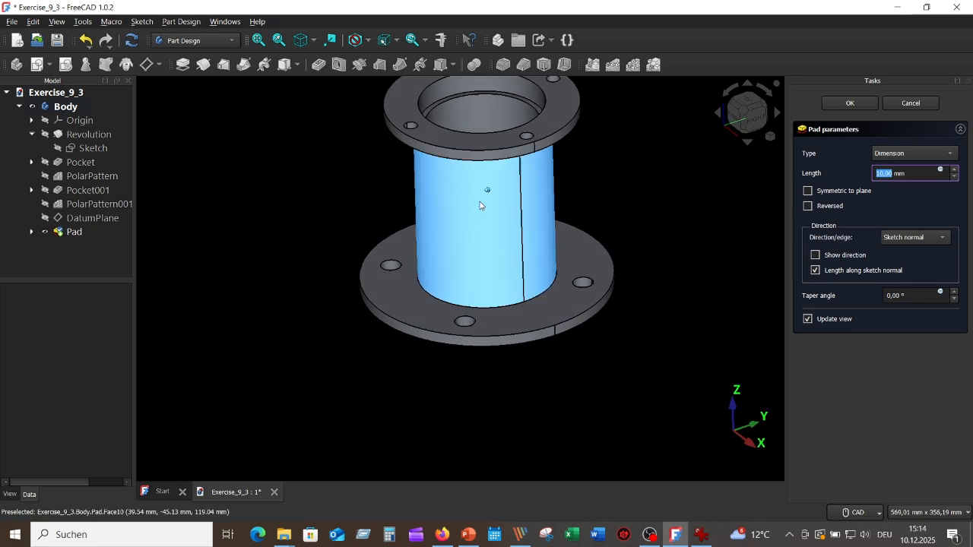
pyautogui.click(949, 154)
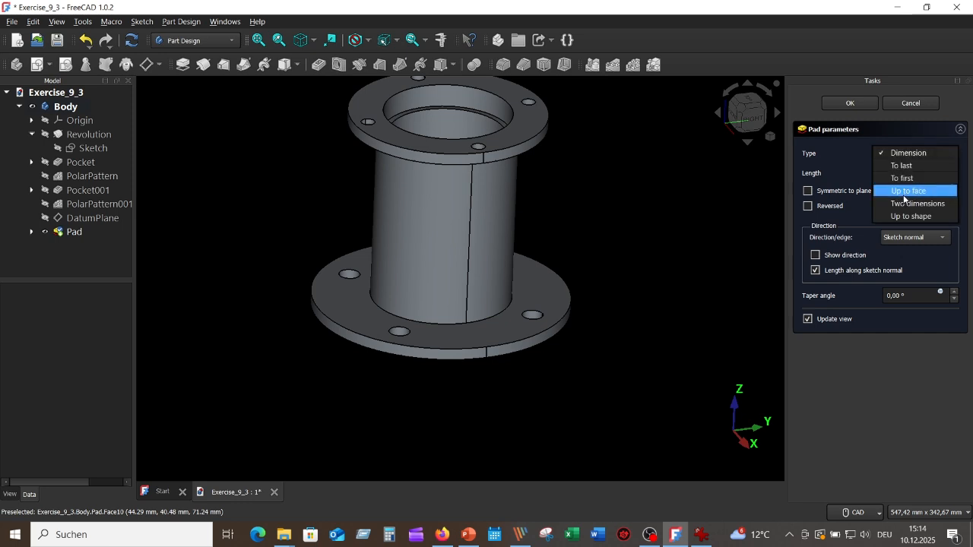
pyautogui.click(905, 195)
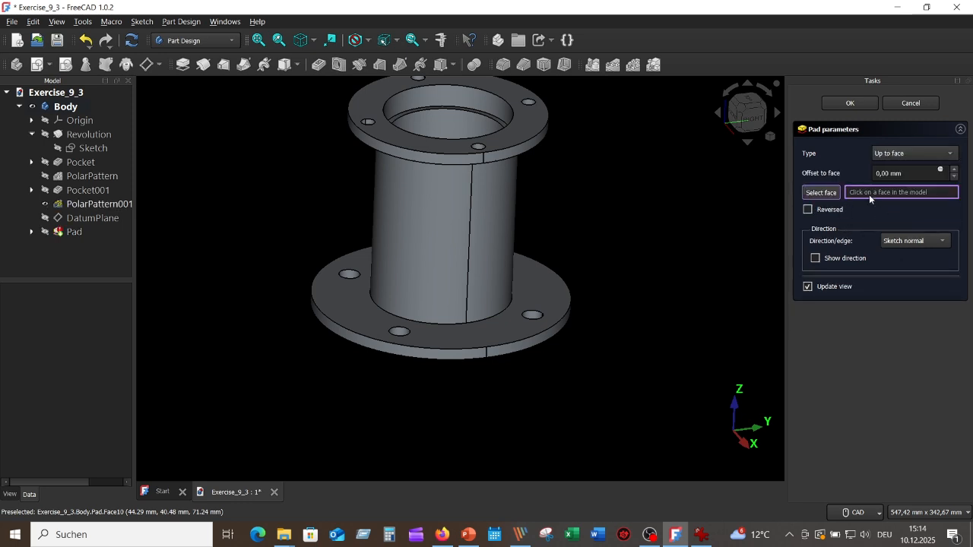
pyautogui.click(430, 228)
pyautogui.click(466, 256)
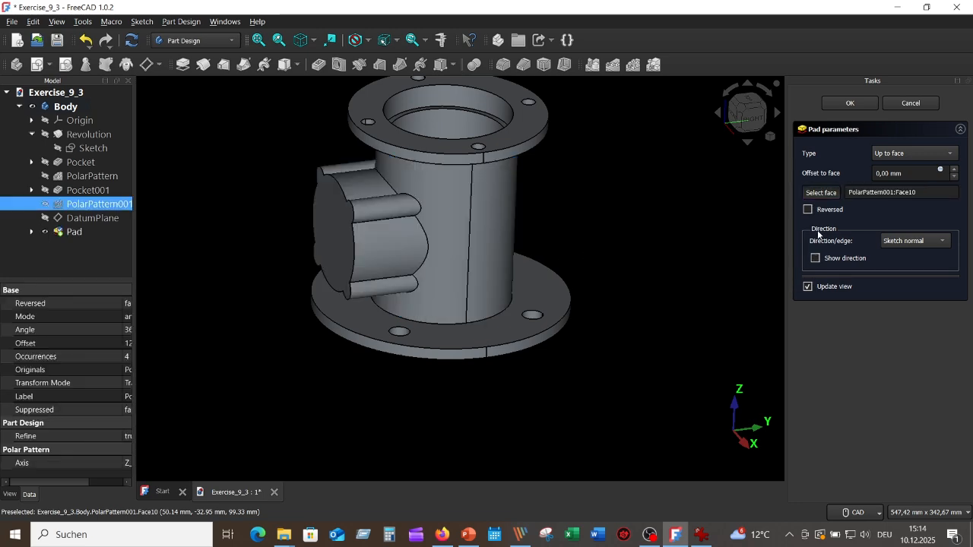
pyautogui.press('2')
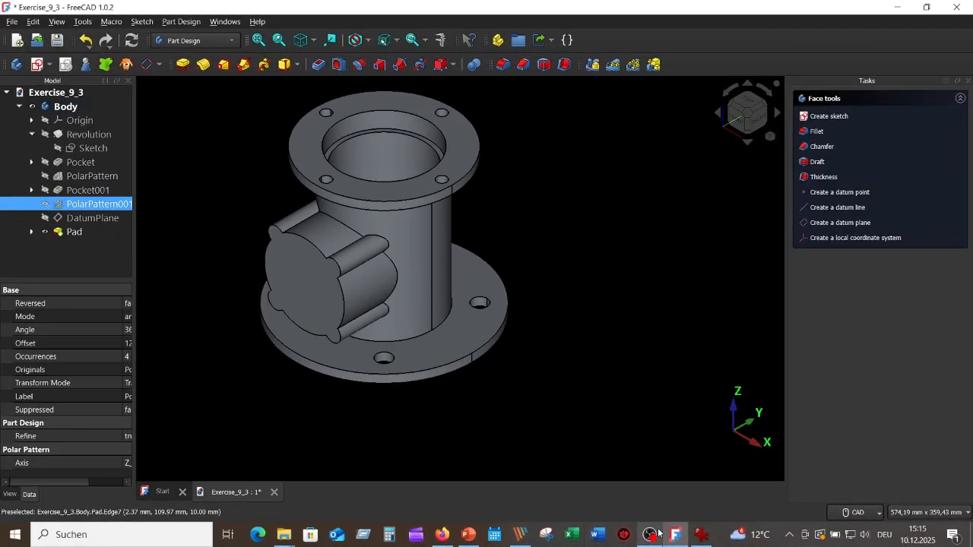
# Start a sketch on the padded side flange's front face and project its upper large arc as external geometry.
pyautogui.click(701, 534)
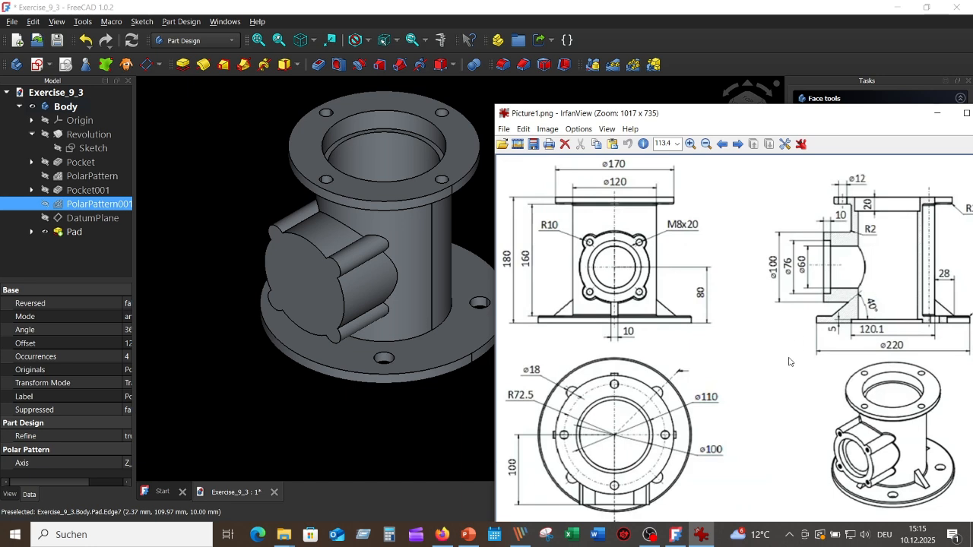
pyautogui.click(226, 135)
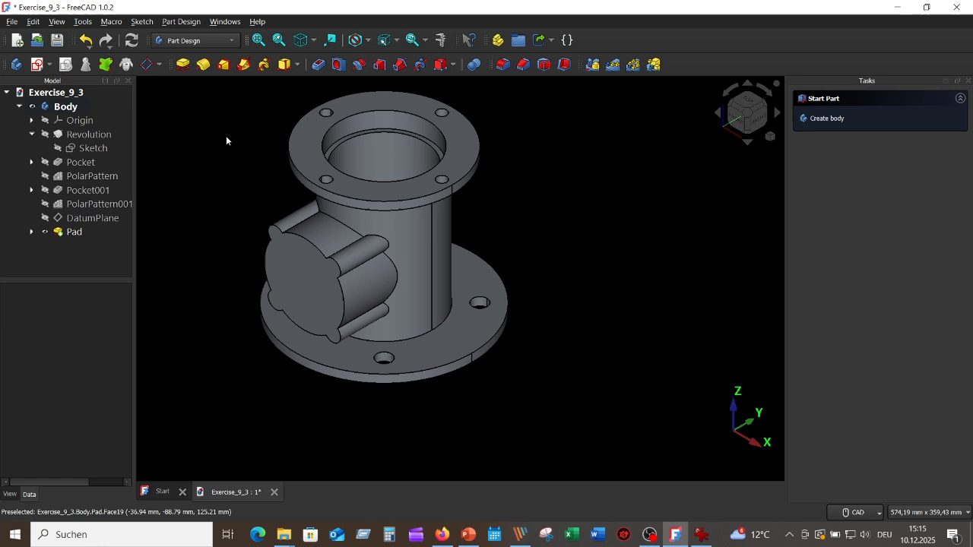
pyautogui.click(311, 275)
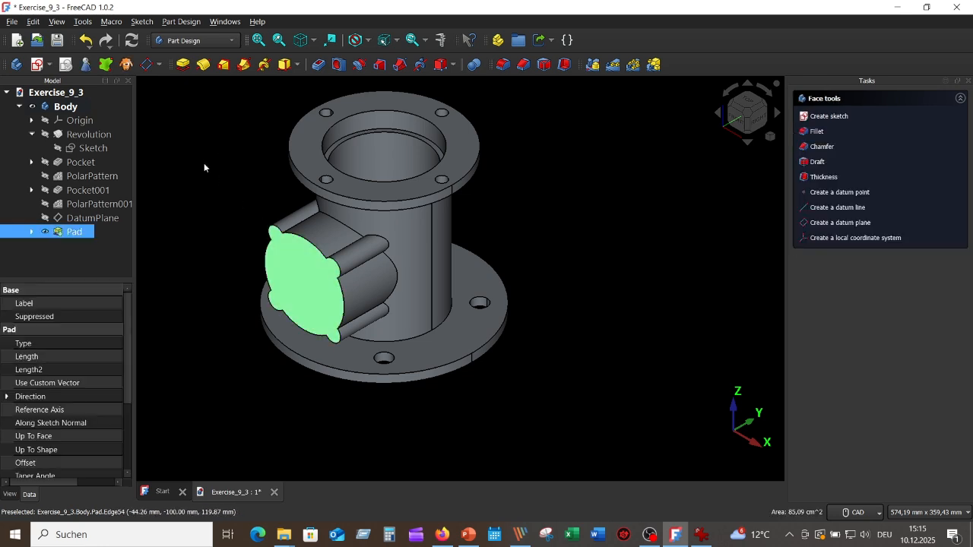
pyautogui.click(36, 65)
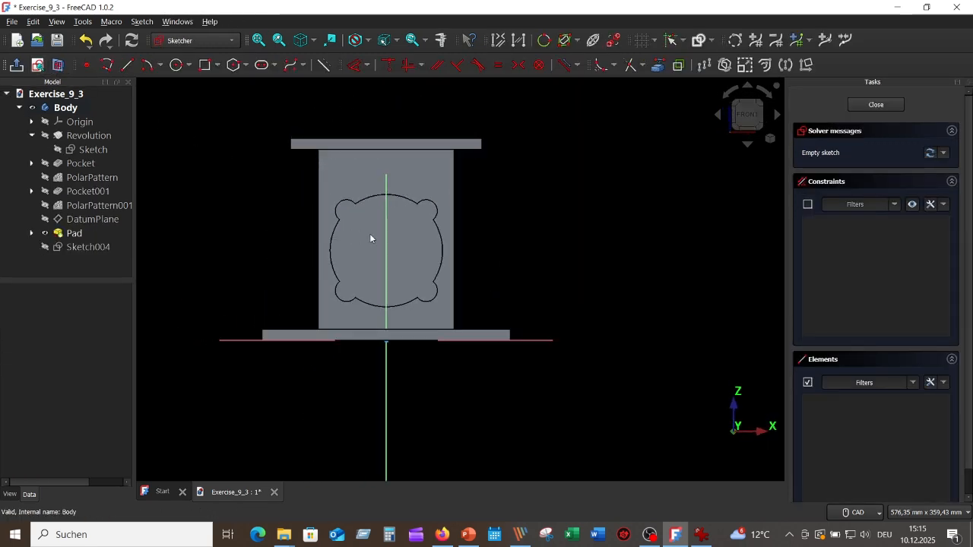
pyautogui.click(658, 66)
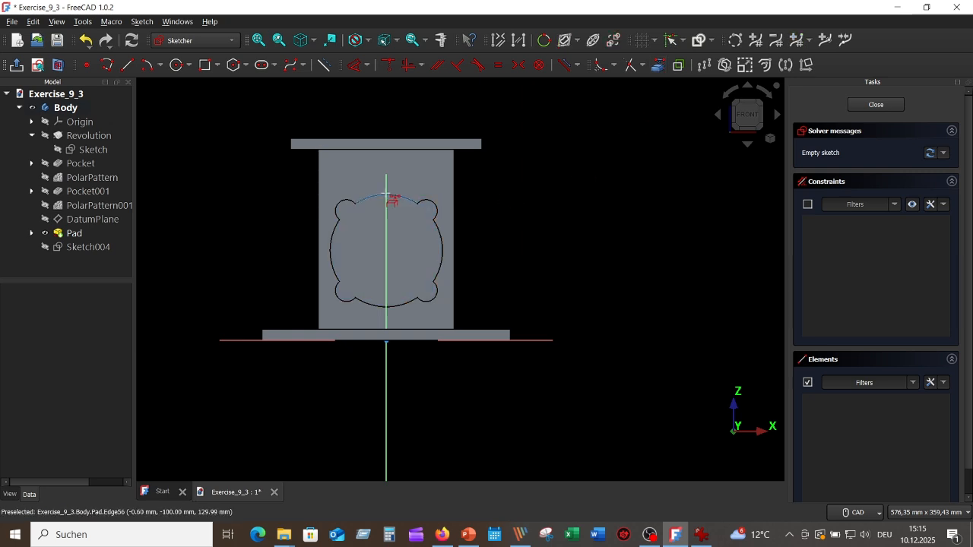
pyautogui.click(395, 196)
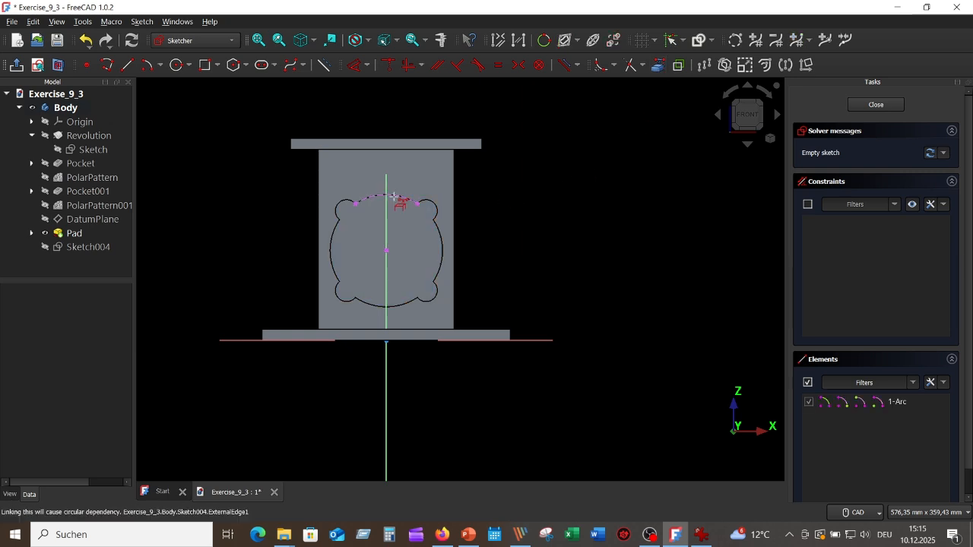
pyautogui.rightClick(604, 195)
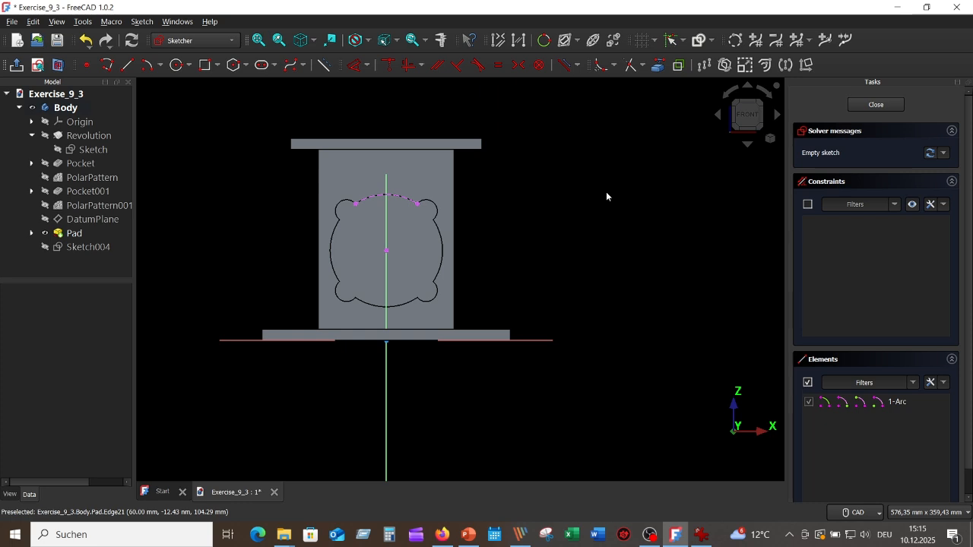
# Draw a 76 mm diameter circle near the centre of the projected arc.
pyautogui.click(178, 66)
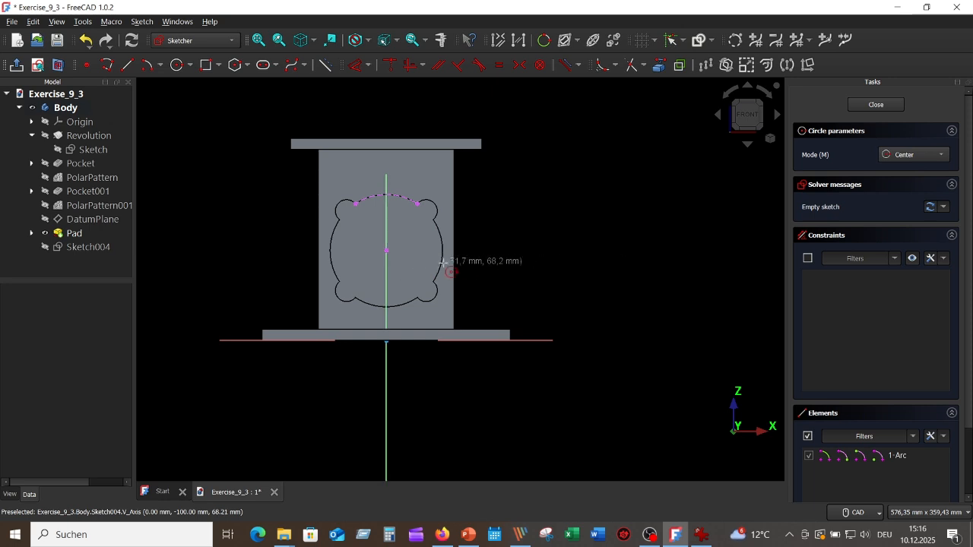
pyautogui.click(385, 250)
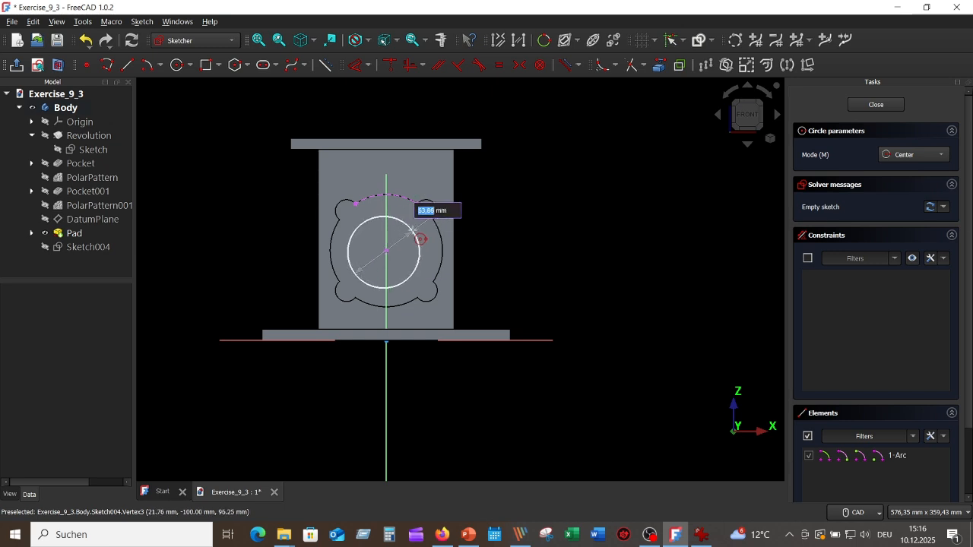
pyautogui.write('76')
pyautogui.press('Return')
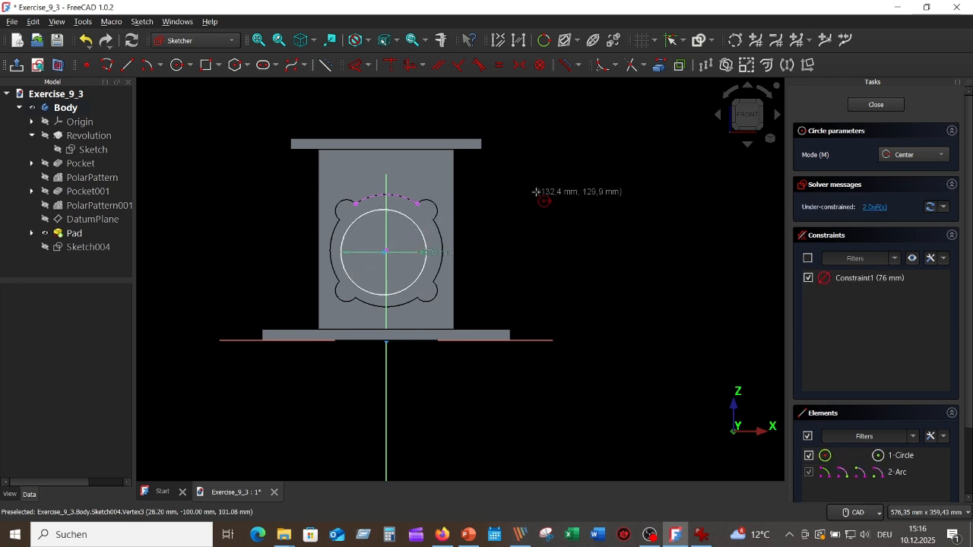
pyautogui.press('Escape')
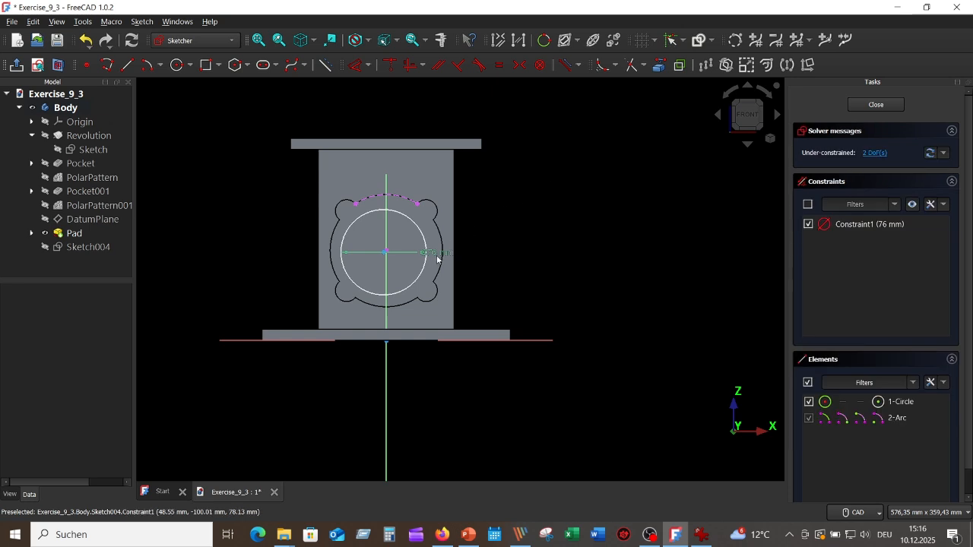
# Make the circle's centre coincident with the projected arc's centre and close the sketch.
pyautogui.scroll(3, 435, 263)
pyautogui.scroll(1, 378, 268)
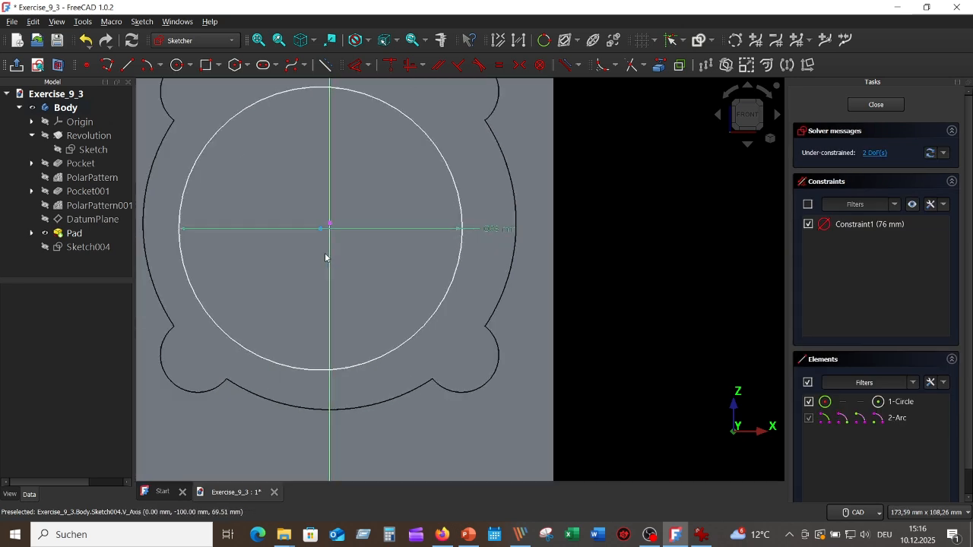
pyautogui.click(320, 232)
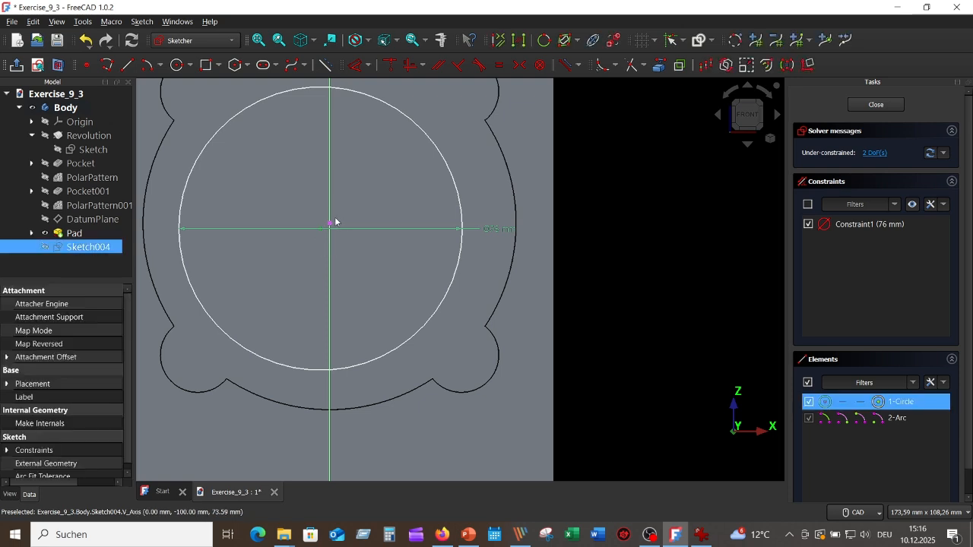
pyautogui.click(331, 225)
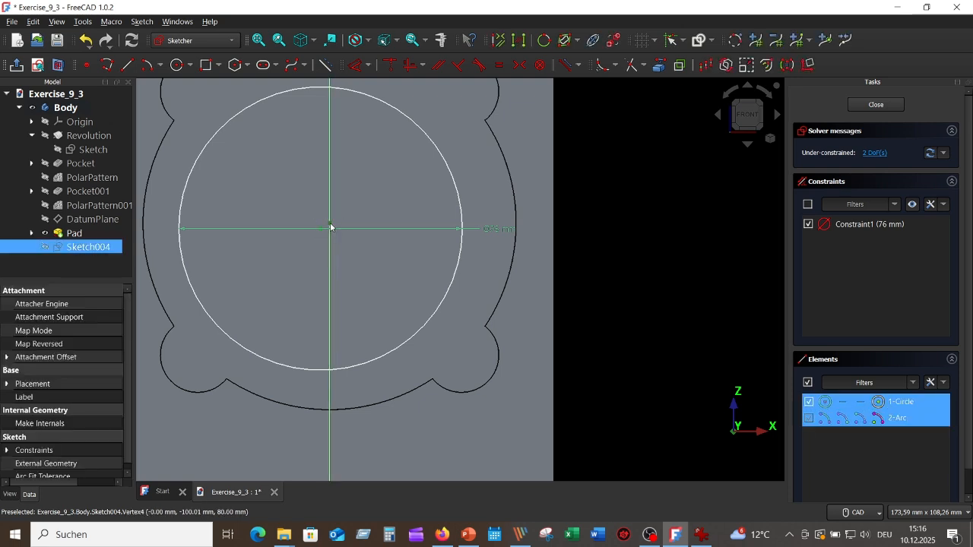
pyautogui.click(394, 65)
pyautogui.scroll(-4, 571, 264)
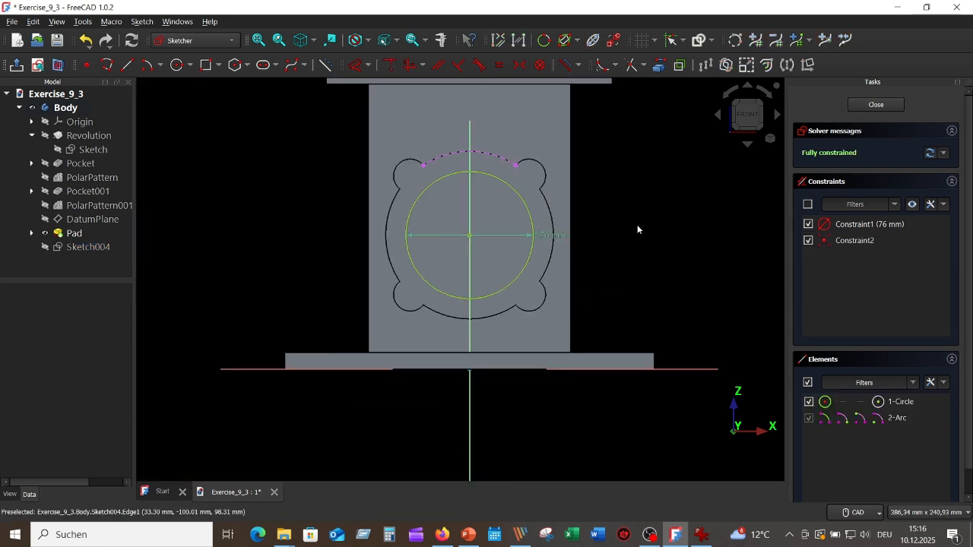
pyautogui.click(866, 104)
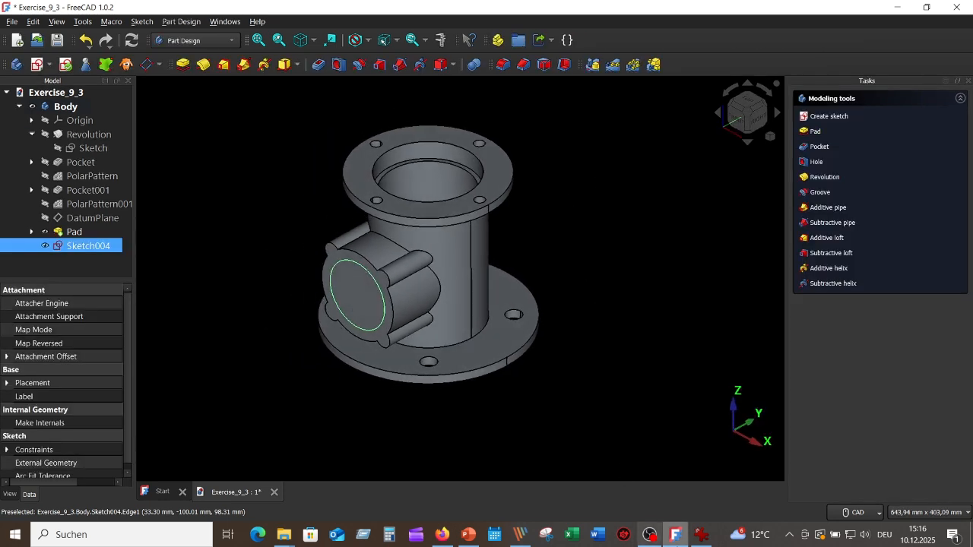
# Check the recess depth on the reference drawing and pocket the circle sketch 10 mm into the side flange.
pyautogui.click(700, 534)
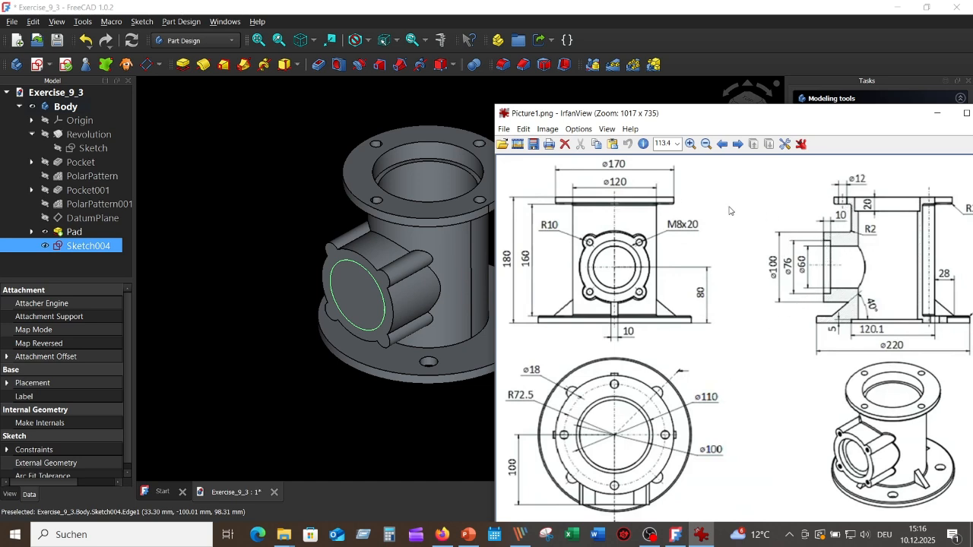
pyautogui.click(431, 92)
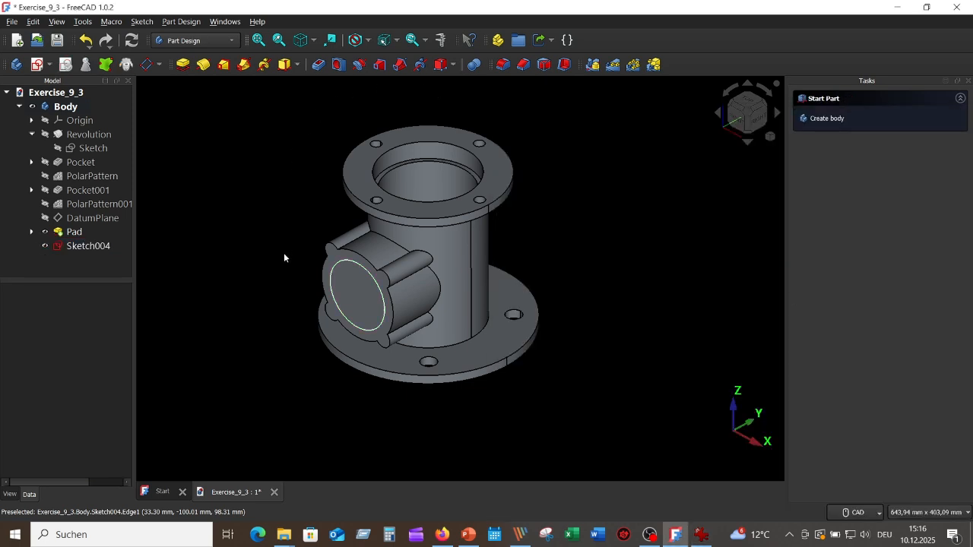
pyautogui.click(110, 248)
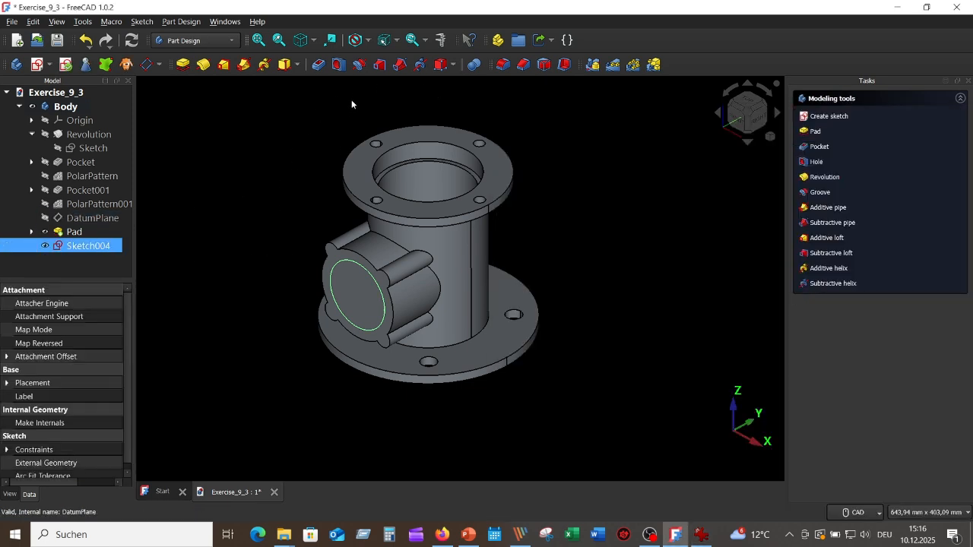
pyautogui.click(319, 64)
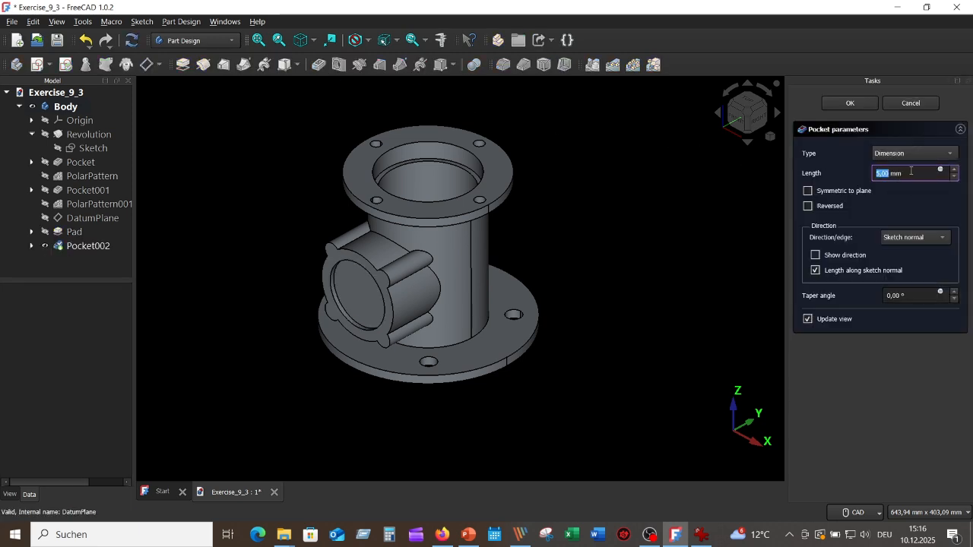
pyautogui.write('10')
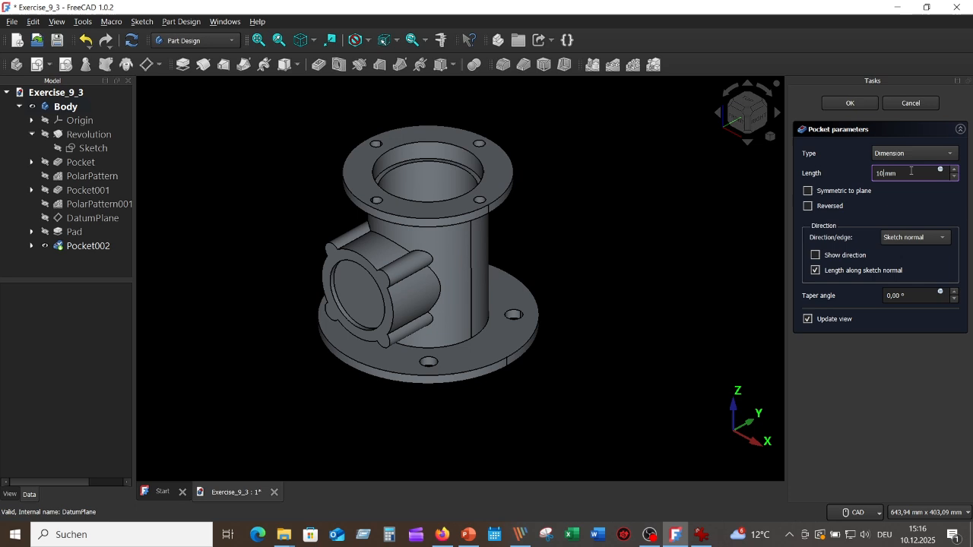
pyautogui.click(851, 104)
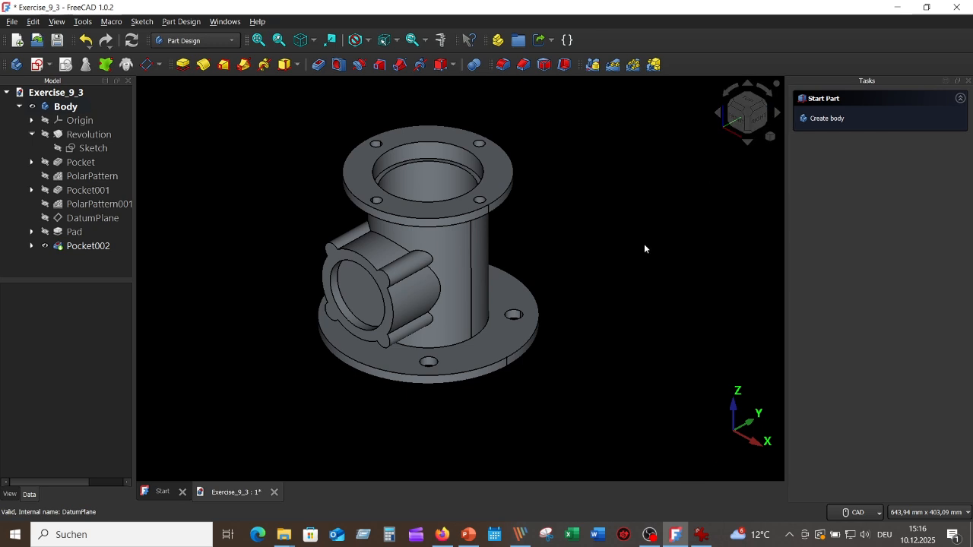
# Reopen the side flange recess pocket's parameters to check its length.
pyautogui.click(99, 247)
pyautogui.doubleClick(113, 249)
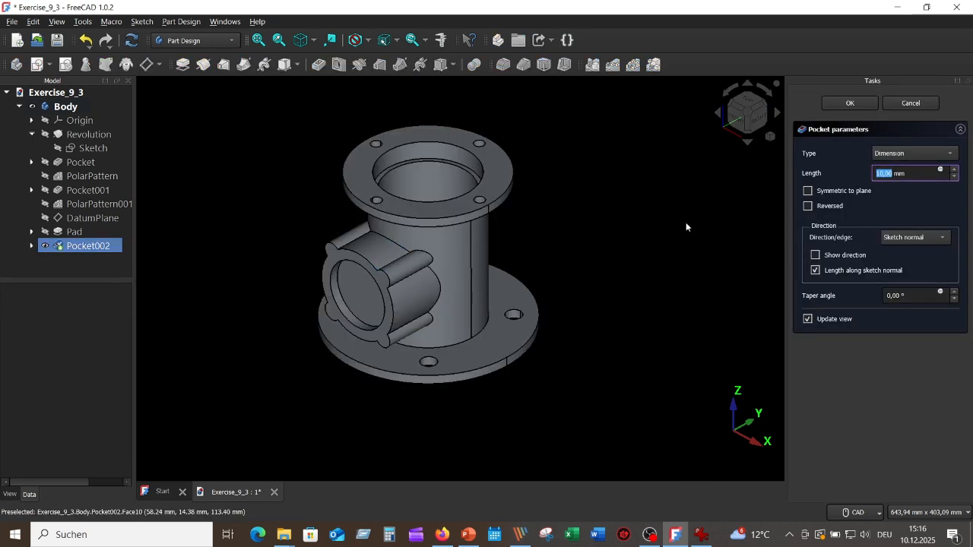
pyautogui.click(618, 198)
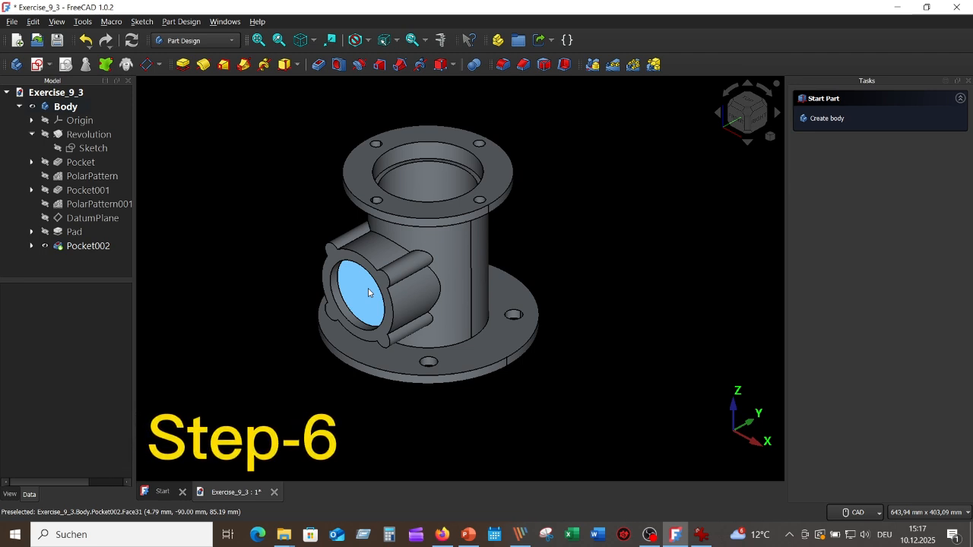
# Check the bore size on the reference drawing and cut a 60 mm diameter hole, 100 mm deep, from the side flange's recess face.
pyautogui.click(368, 293)
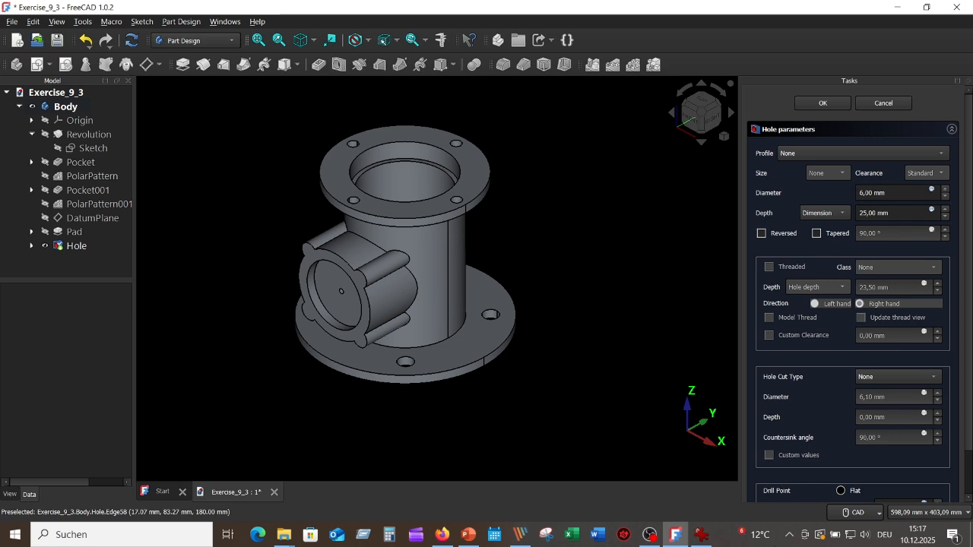
pyautogui.click(699, 536)
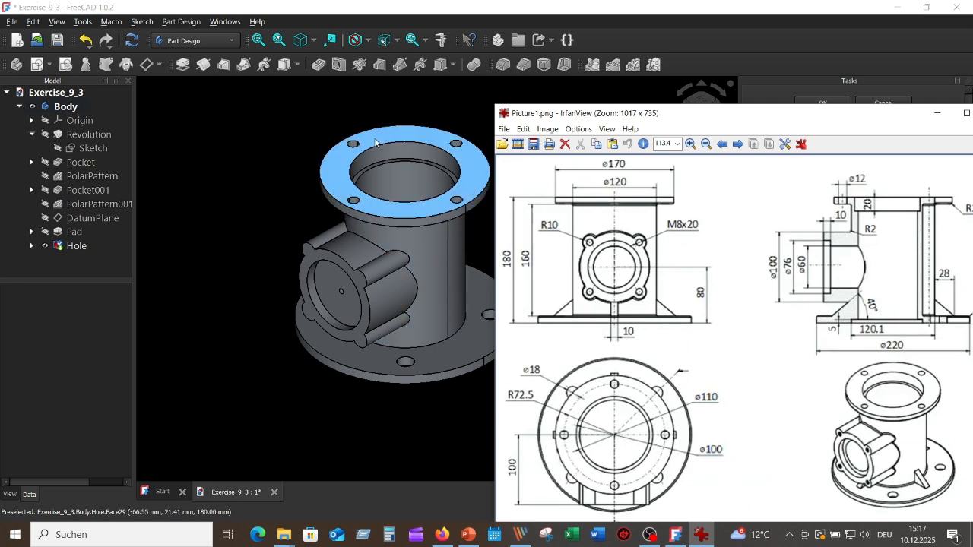
pyautogui.click(443, 94)
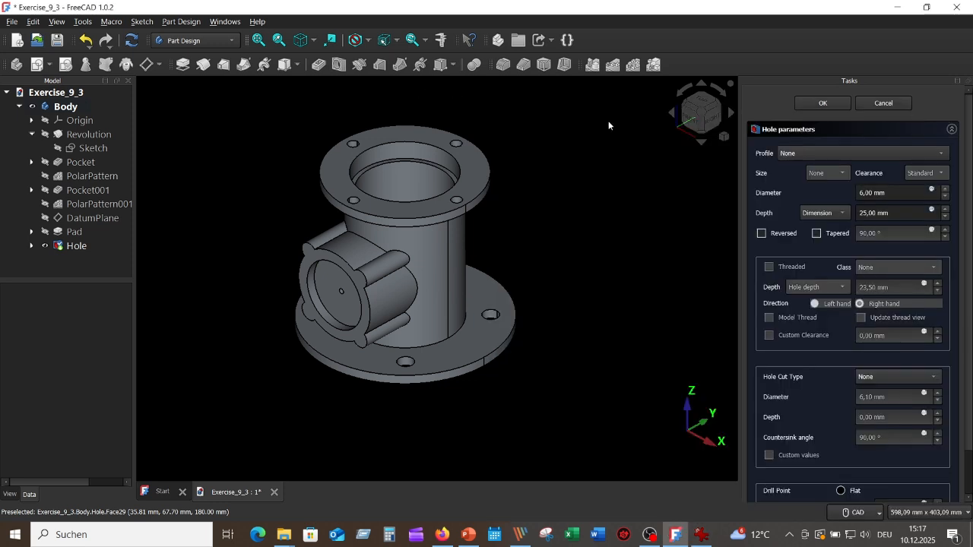
pyautogui.click(862, 193)
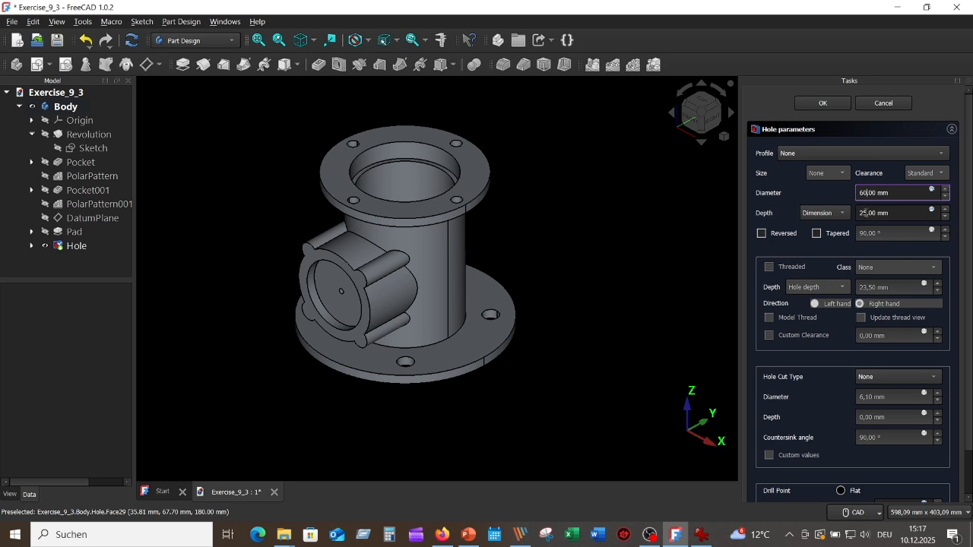
pyautogui.click(842, 216)
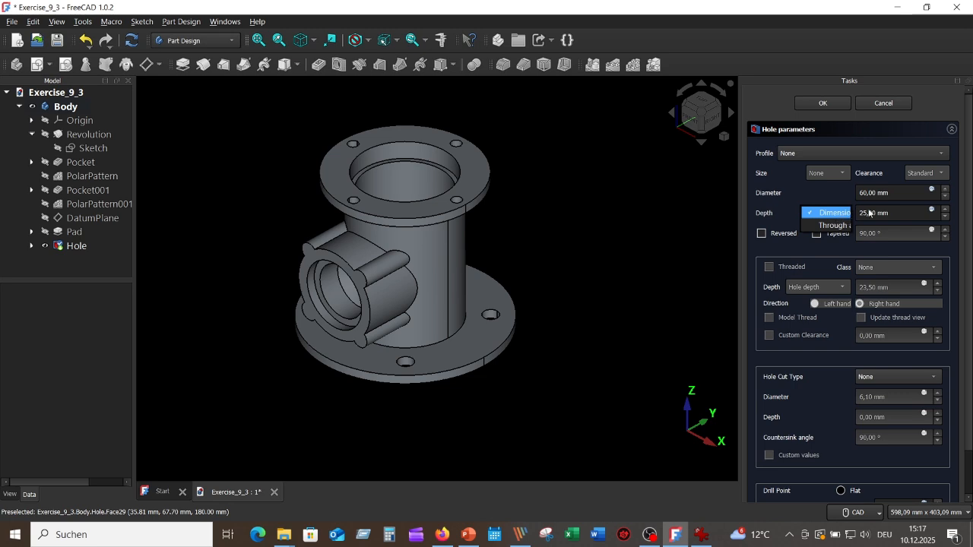
pyautogui.click(868, 214)
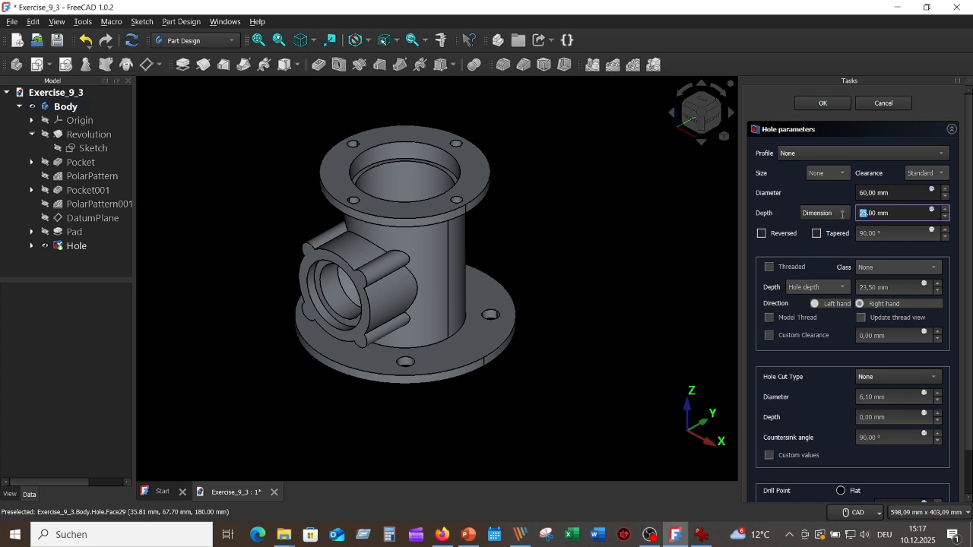
pyautogui.write('100')
pyautogui.click(819, 105)
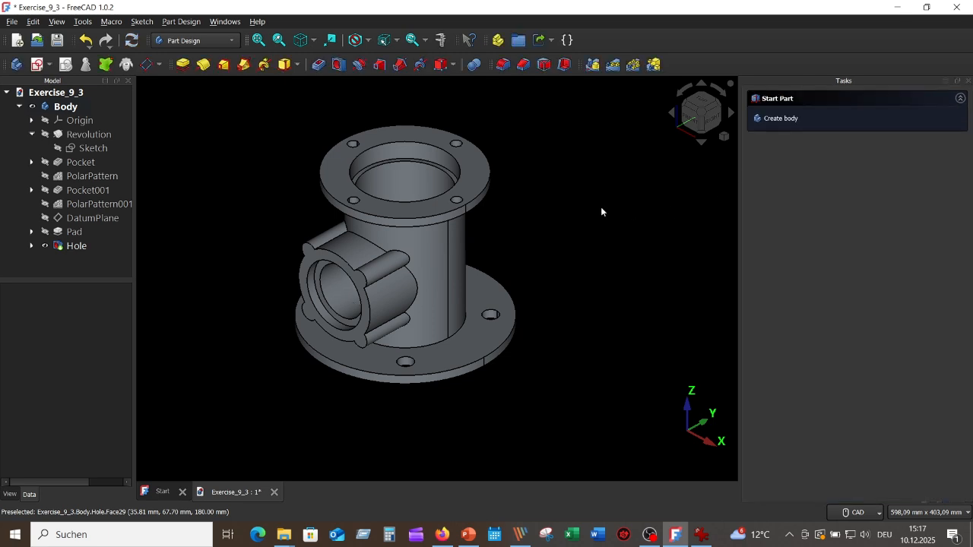
# Check the rib dimensions on the reference drawing and create a new sketch on the YZ plane.
pyautogui.moveTo(555, 249); pyautogui.dragTo(573, 235, button='middle')
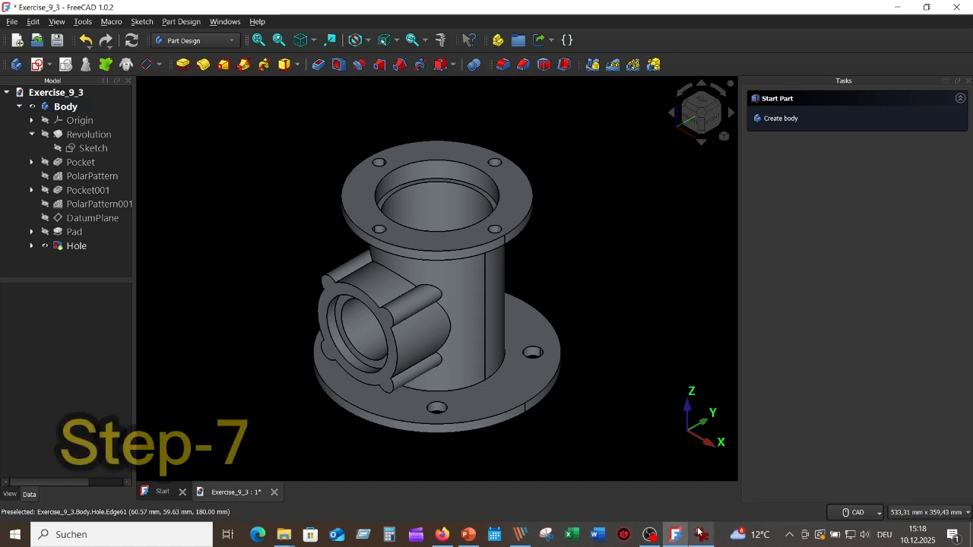
pyautogui.click(691, 535)
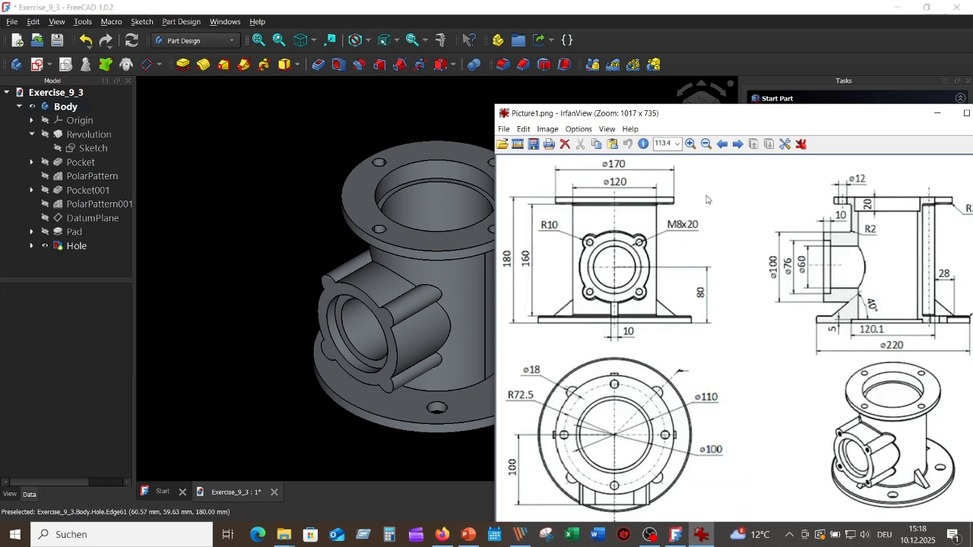
pyautogui.moveTo(727, 114); pyautogui.dragTo(618, 107)
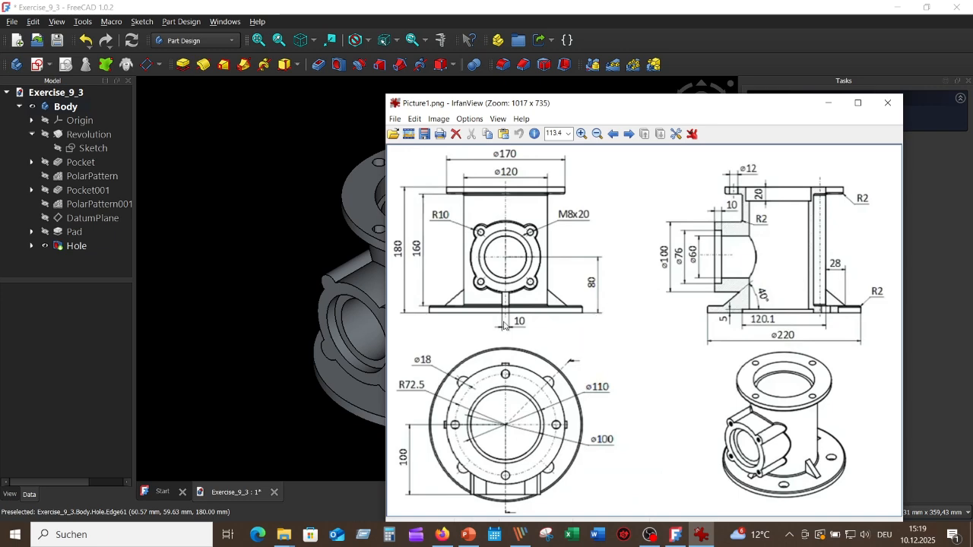
pyautogui.click(295, 153)
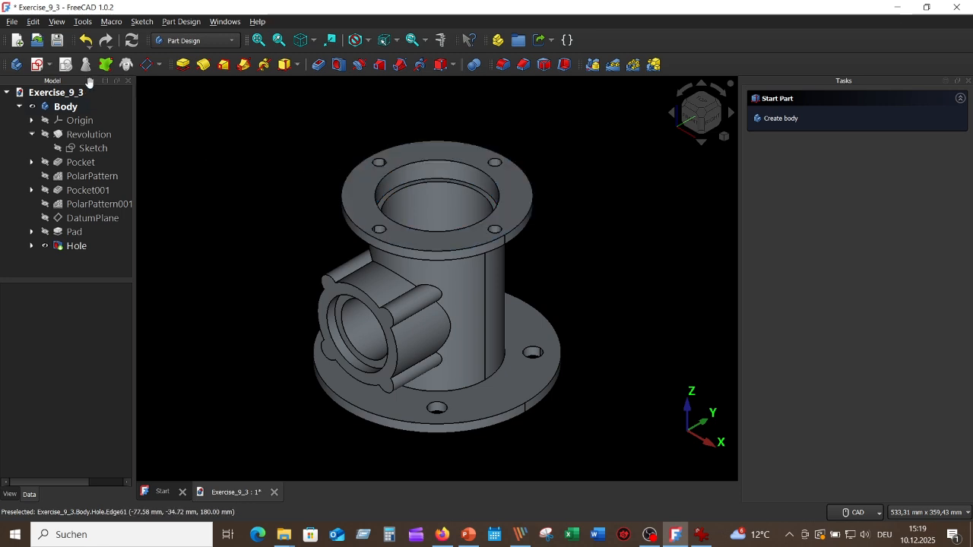
pyautogui.click(36, 65)
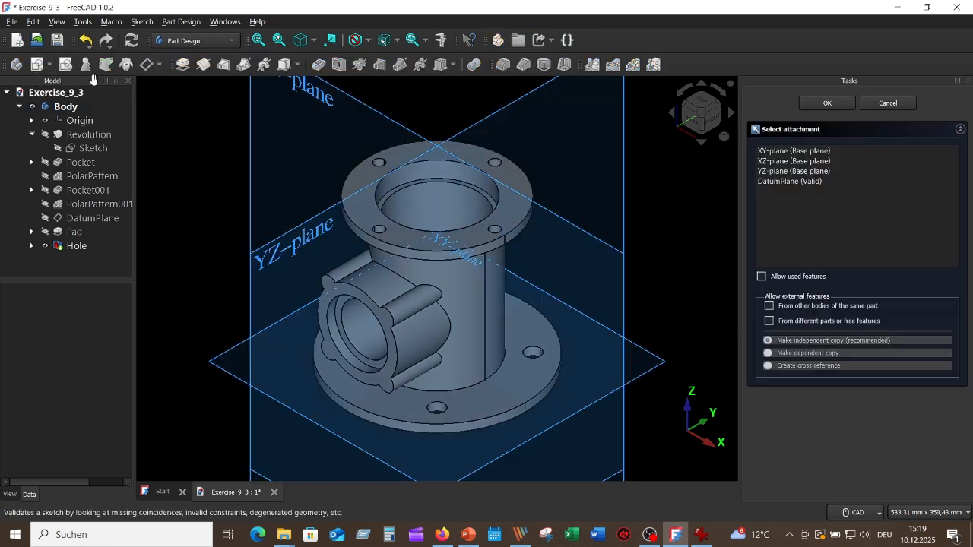
pyautogui.moveTo(684, 258); pyautogui.dragTo(542, 131, button='middle')
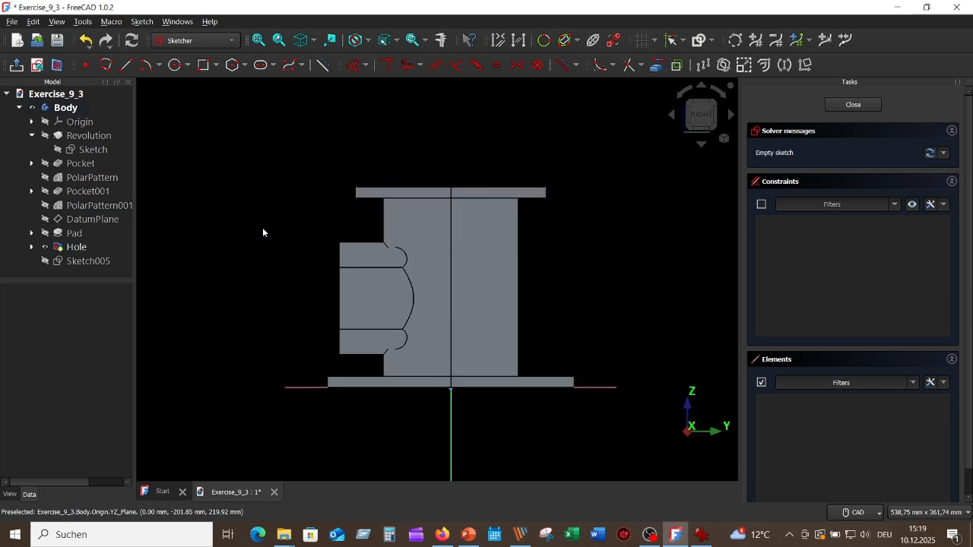
pyautogui.scroll(3, 558, 274)
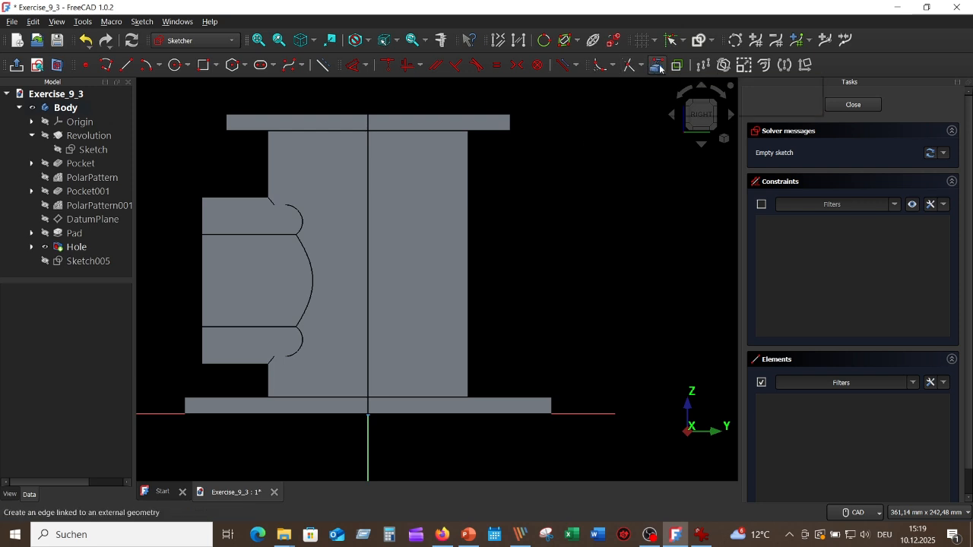
# Show the sketch in section view and project the base flange's top edge and the upper flange's underside edge as external geometry.
pyautogui.click(58, 65)
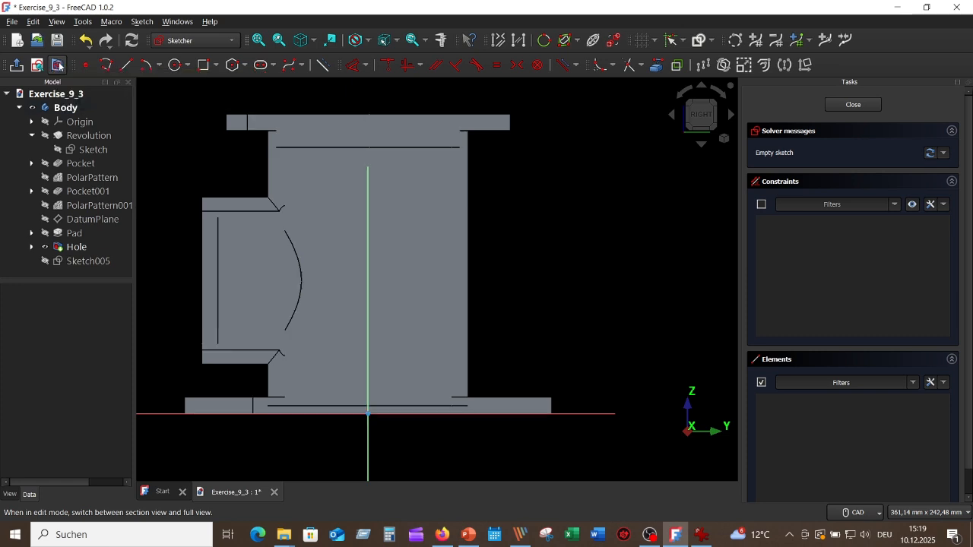
pyautogui.click(656, 67)
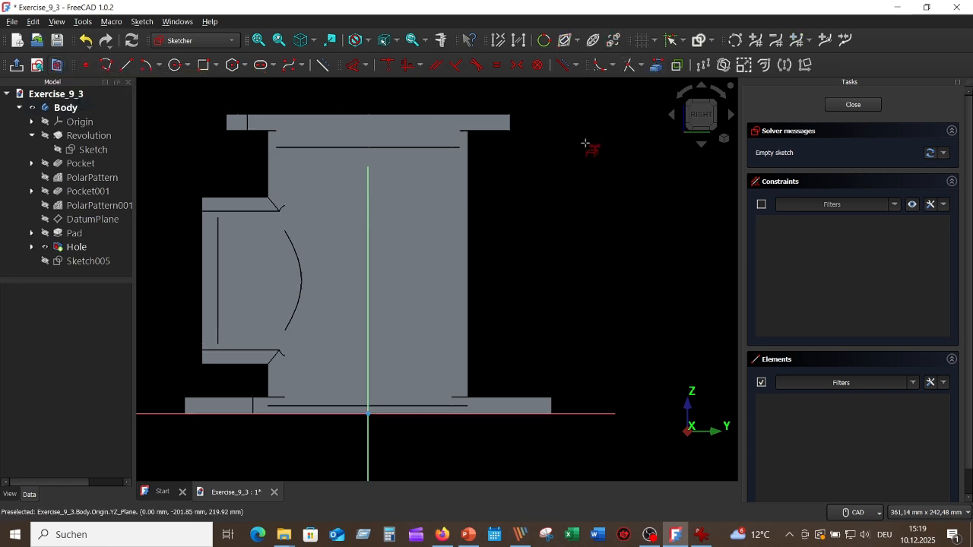
pyautogui.click(521, 399)
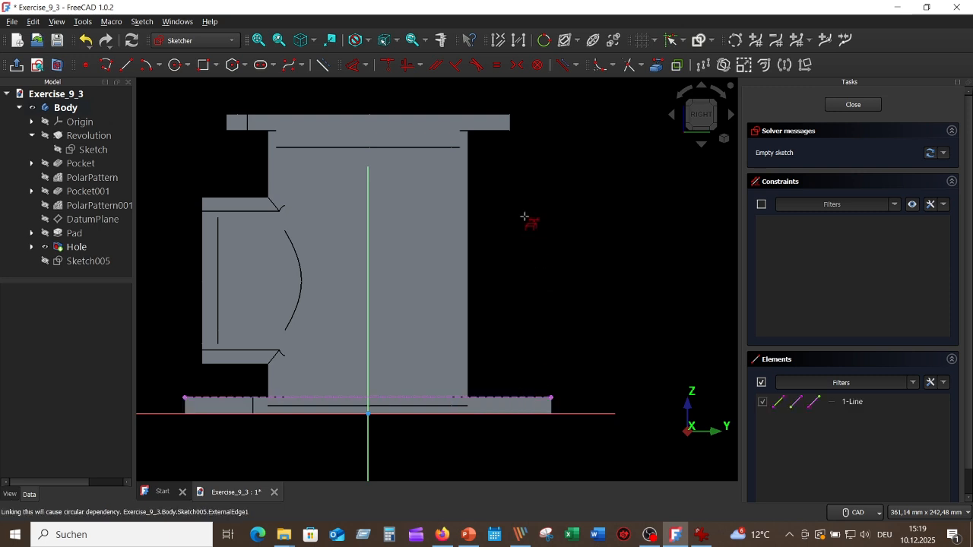
pyautogui.scroll(4, 479, 156)
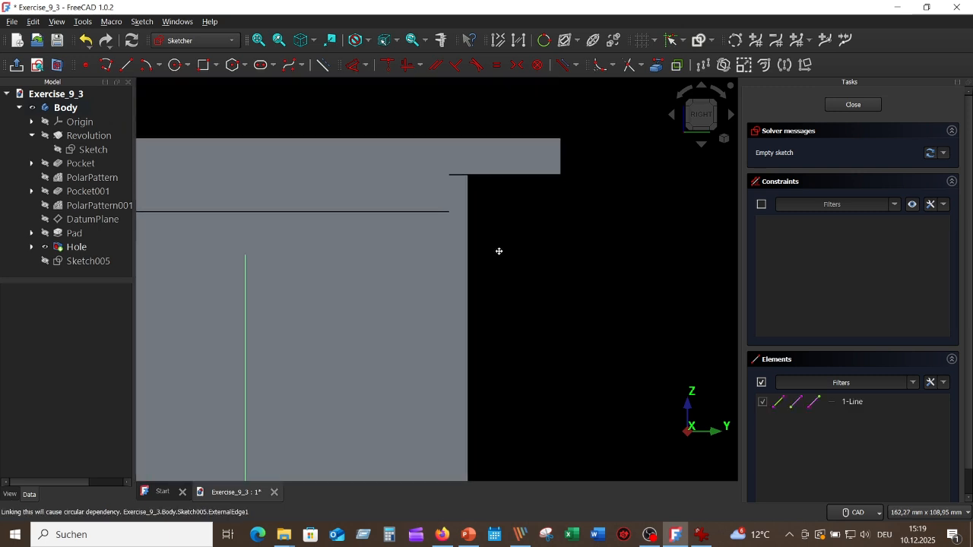
pyautogui.click(457, 175)
pyautogui.scroll(-5, 535, 240)
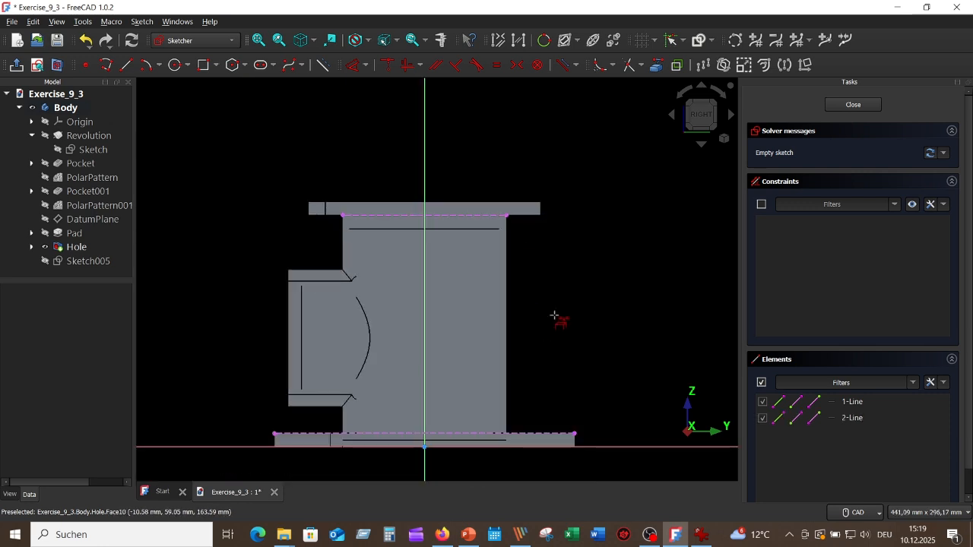
# Draw a vertical construction line along the pipe's outer wall from the projected upper edge's endpoint to the projected base flange edge.
pyautogui.scroll(2, 515, 224)
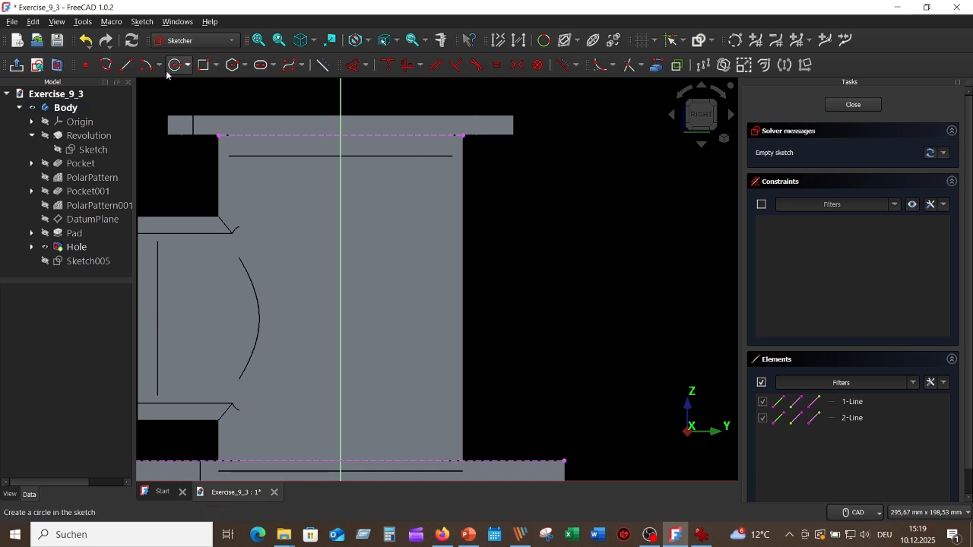
pyautogui.click(126, 65)
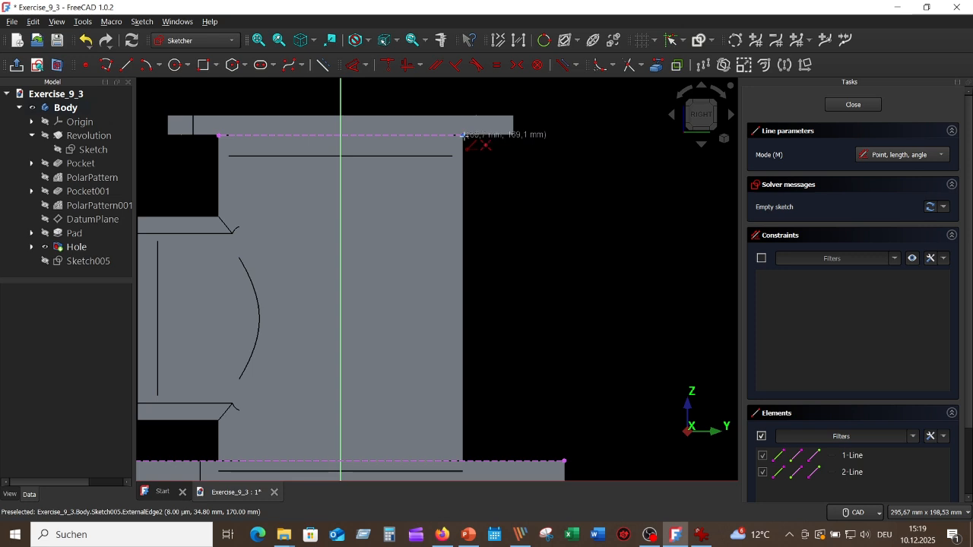
pyautogui.click(463, 136)
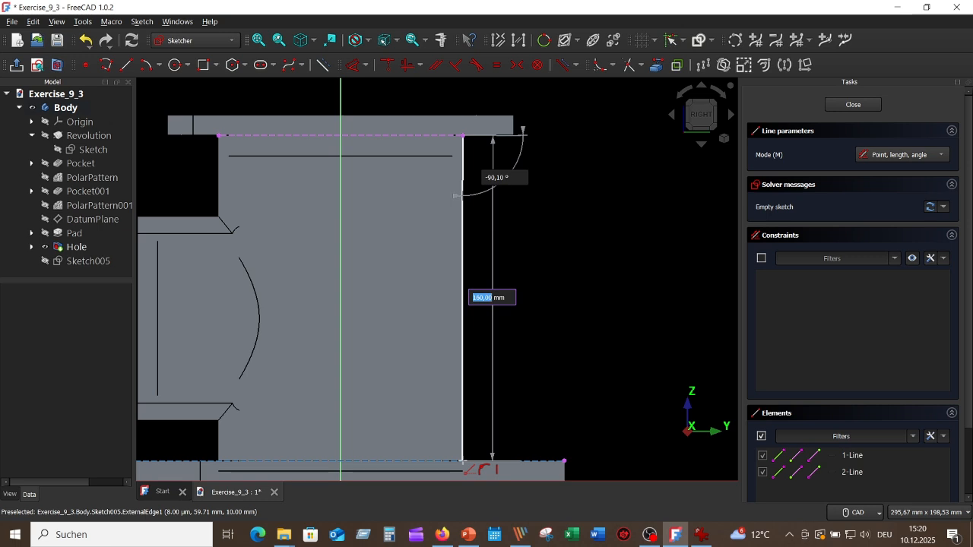
pyautogui.click(463, 461)
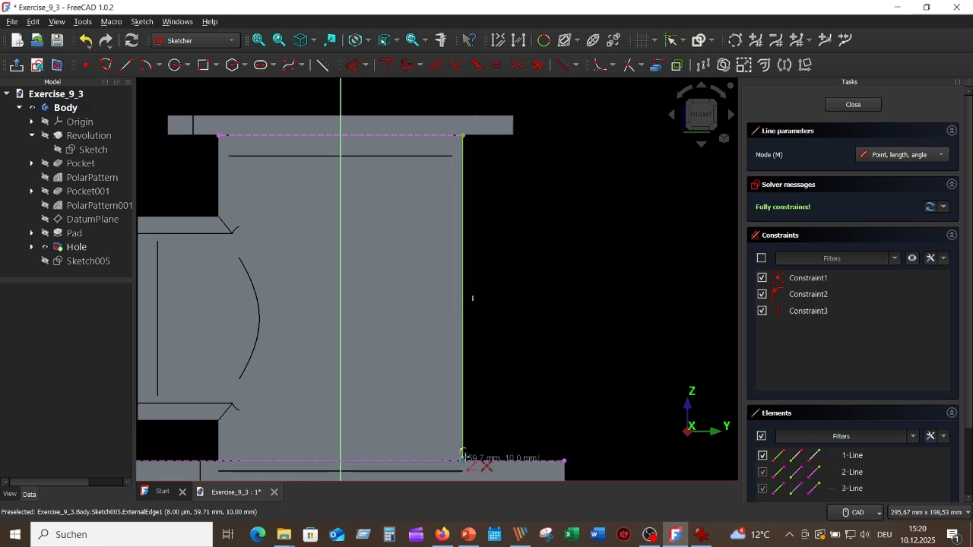
pyautogui.rightClick(593, 251)
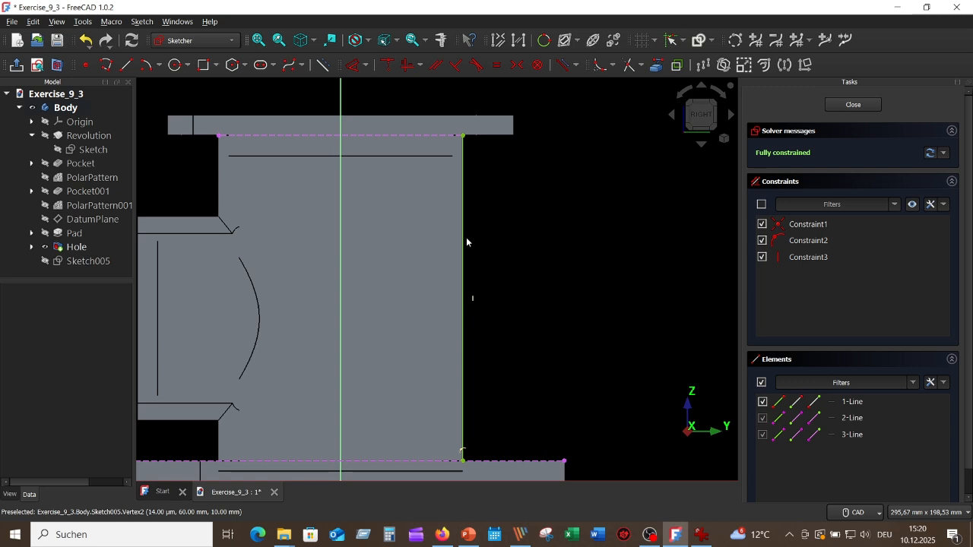
pyautogui.click(464, 239)
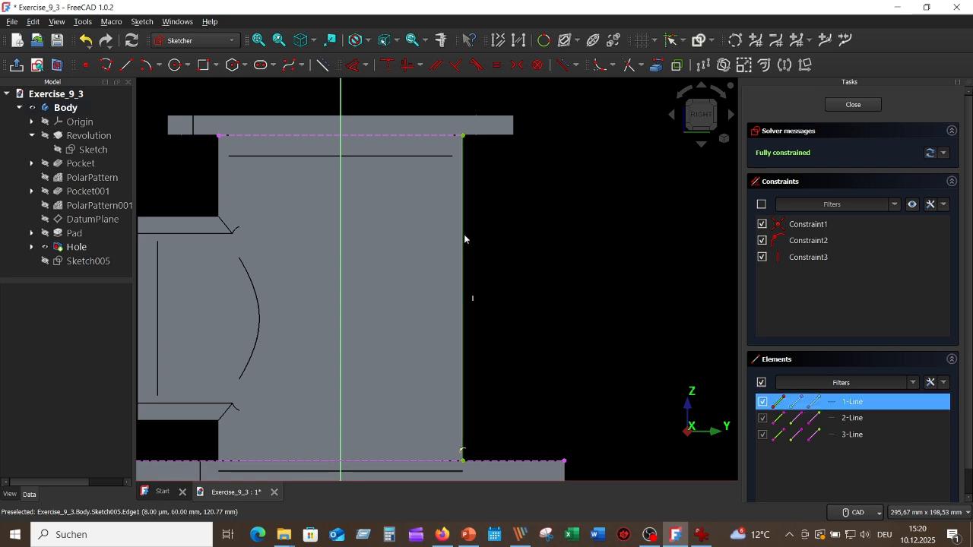
pyautogui.click(319, 65)
# Draw a closed triangular rib profile on the base flange edge, overlapping the pipe wall and reaching about 34 mm outward from it.
pyautogui.moveTo(521, 274); pyautogui.dragTo(518, 165, button='middle')
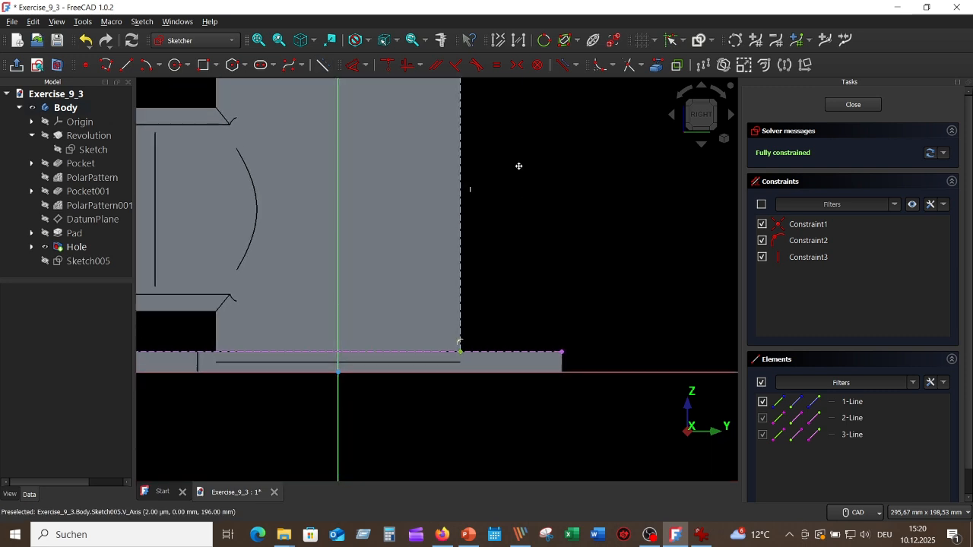
pyautogui.click(105, 65)
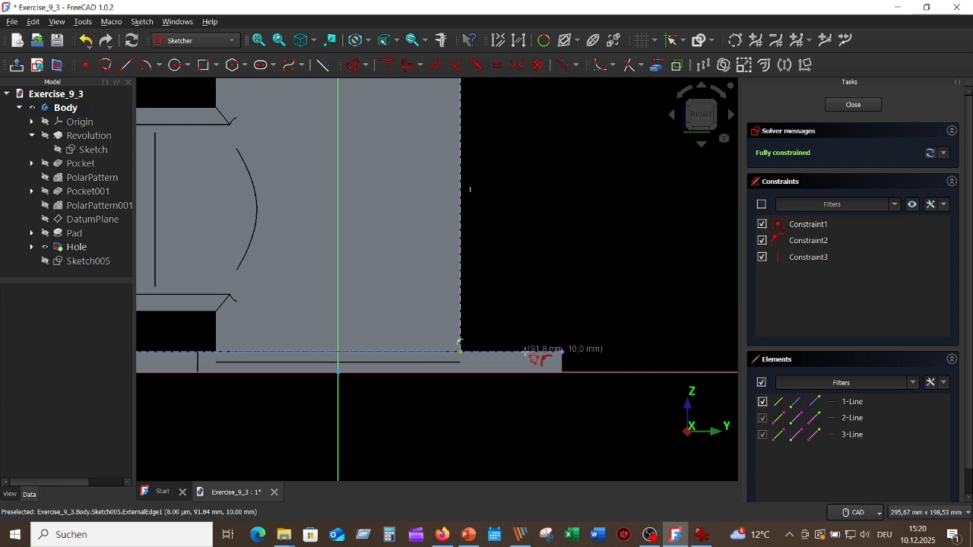
pyautogui.click(529, 351)
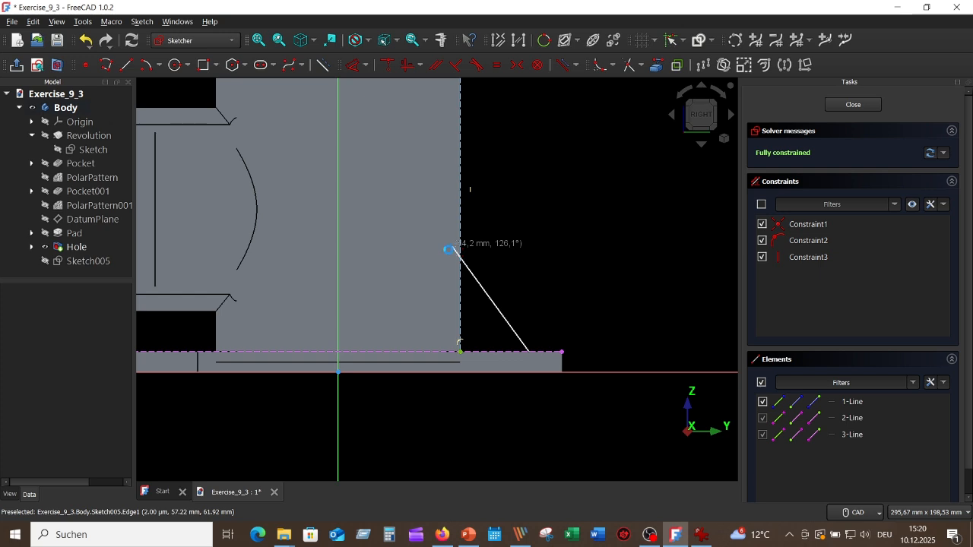
pyautogui.click(450, 248)
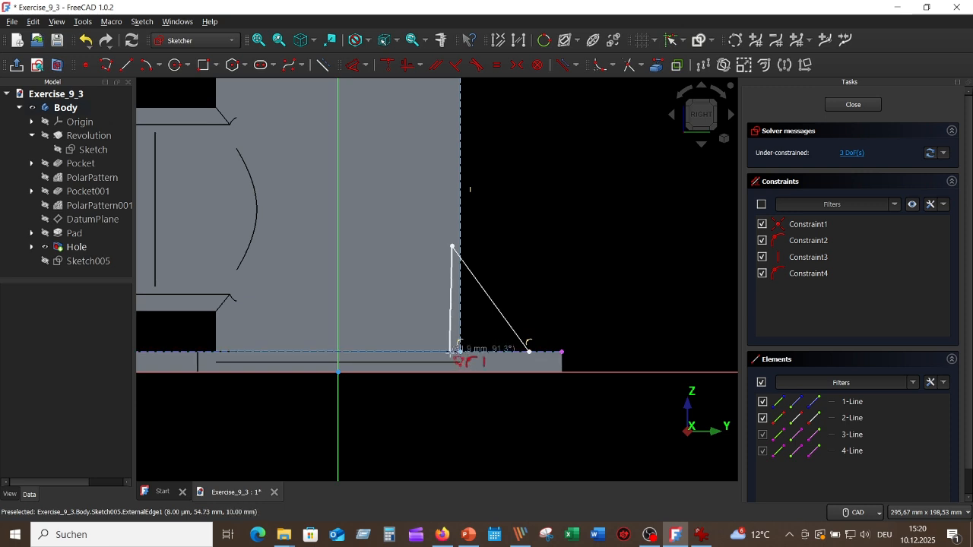
pyautogui.click(450, 351)
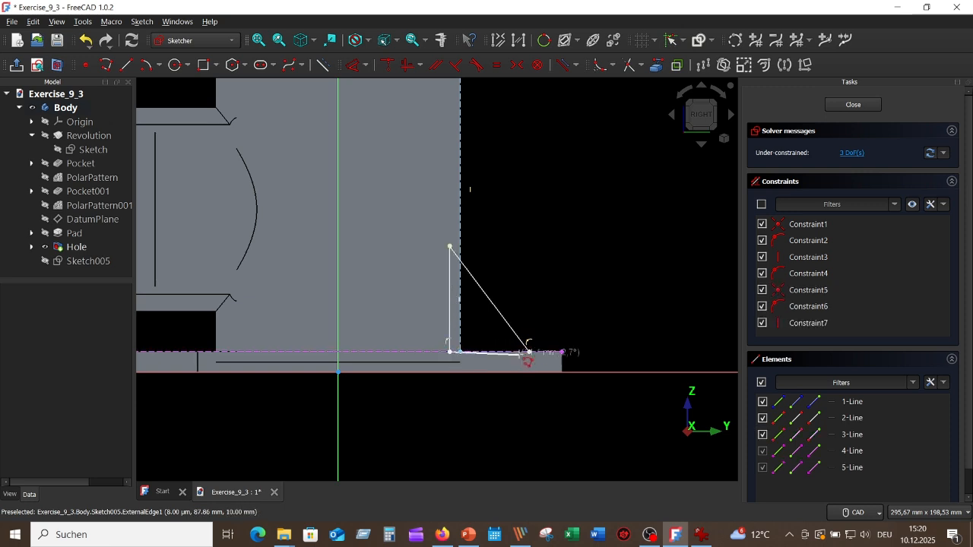
pyautogui.click(529, 351)
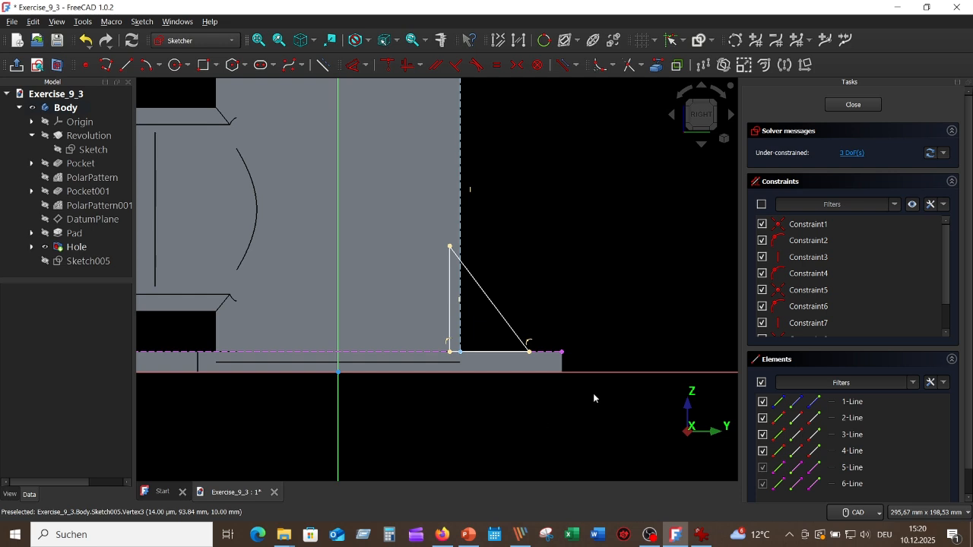
# Dimension the rib profile's outer corner at 28 mm horizontally from the construction line along the pipe wall.
pyautogui.click(359, 70)
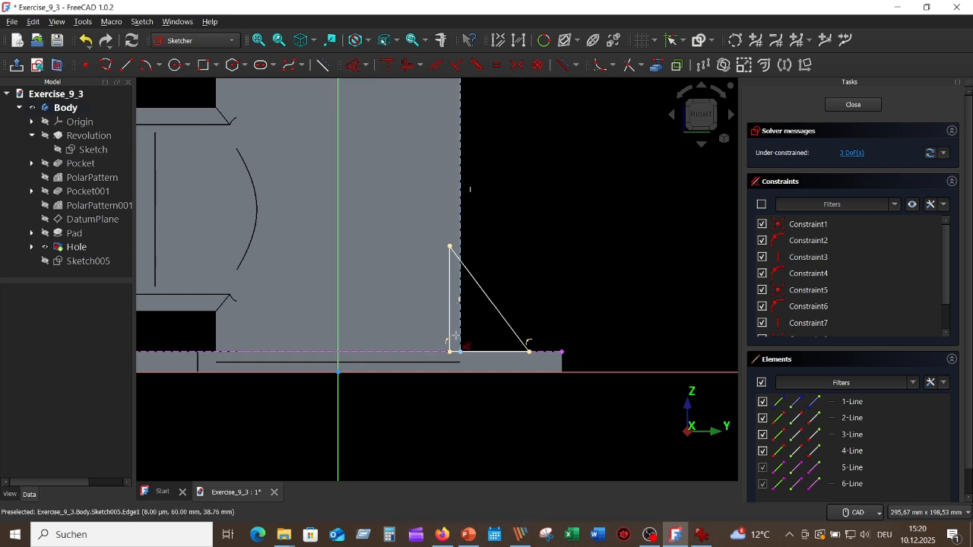
pyautogui.click(460, 335)
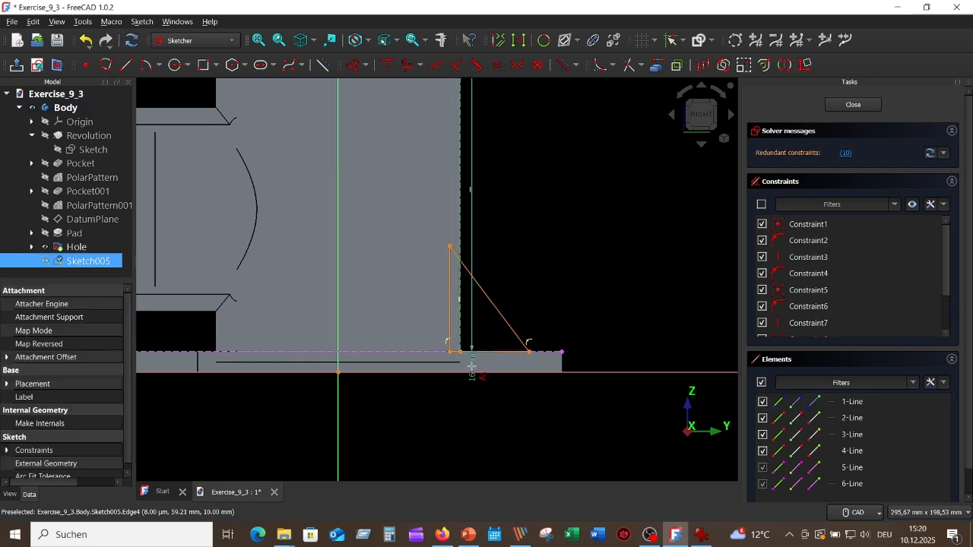
pyautogui.click(529, 348)
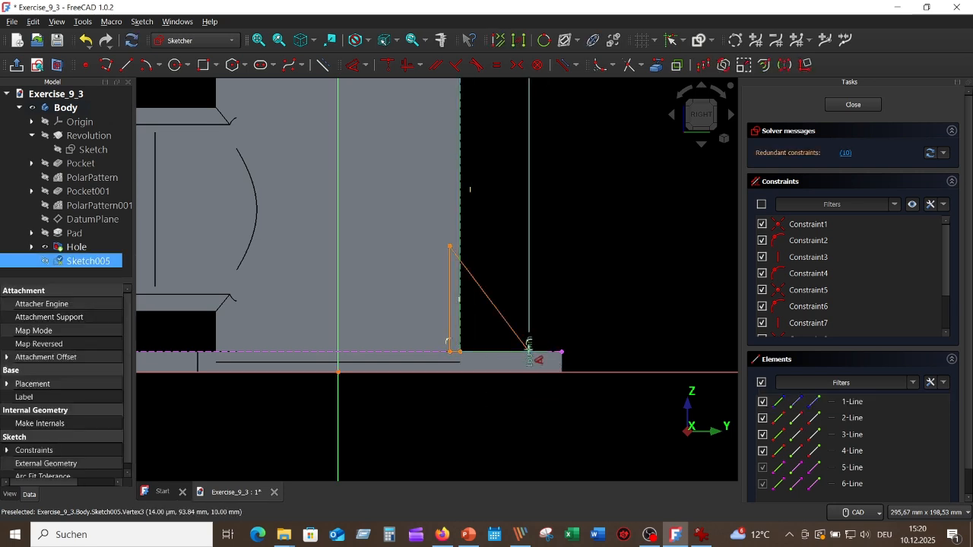
pyautogui.click(530, 350)
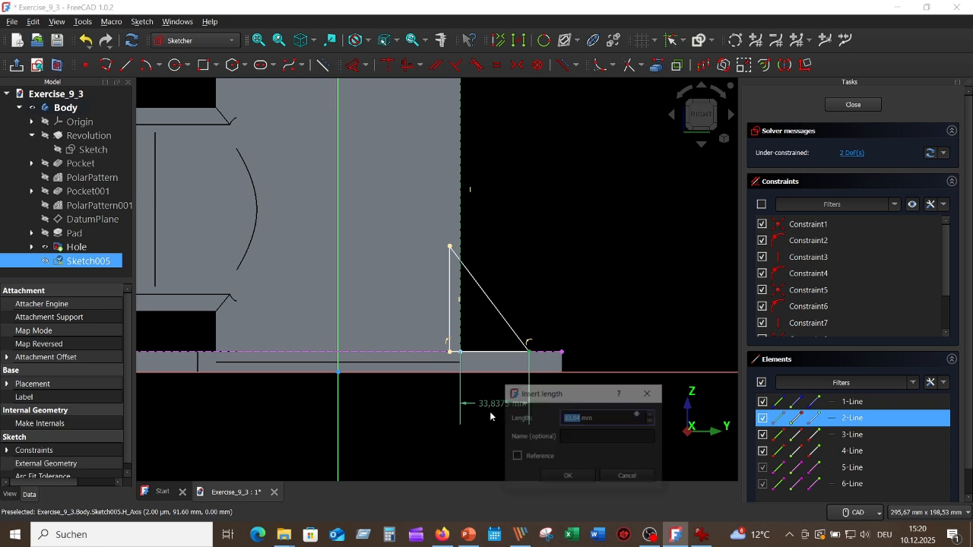
pyautogui.click(484, 427)
pyautogui.write('28')
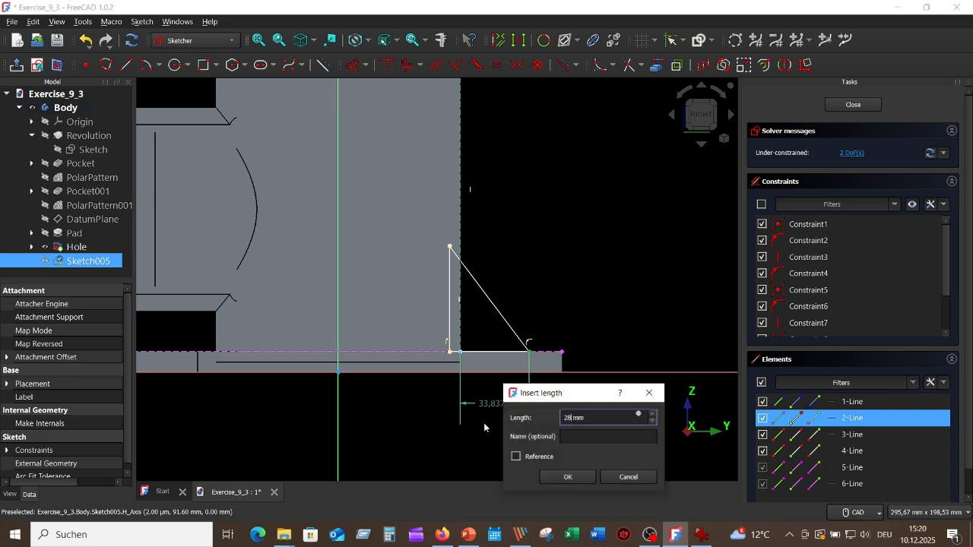
pyautogui.press('Return')
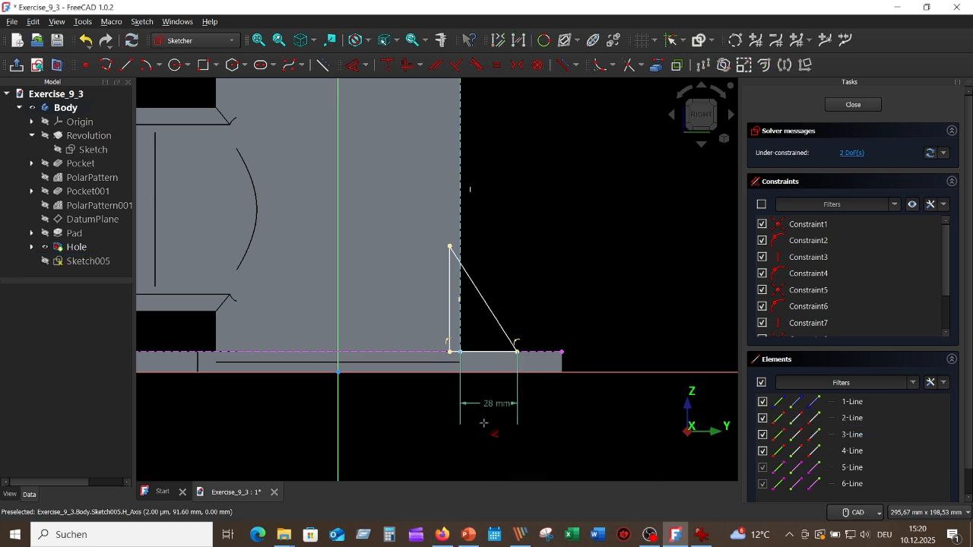
# Set the angle between the rib profile's bottom edge and its sloped edge to 45°.
pyautogui.click(486, 351)
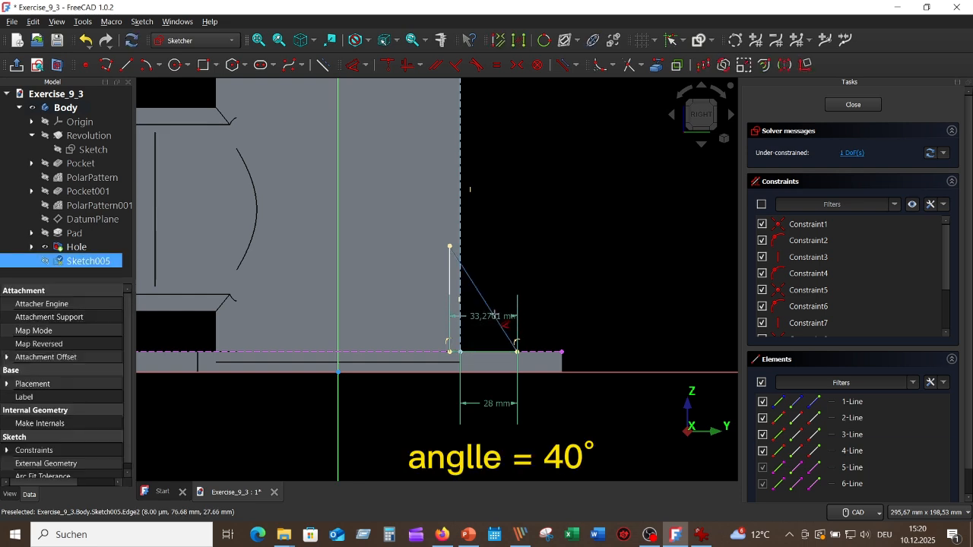
pyautogui.click(494, 316)
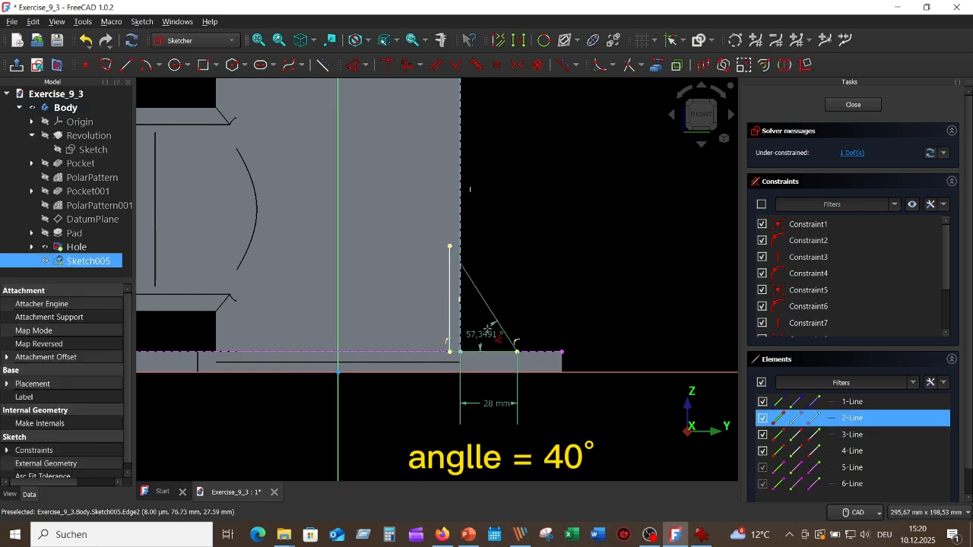
pyautogui.click(488, 328)
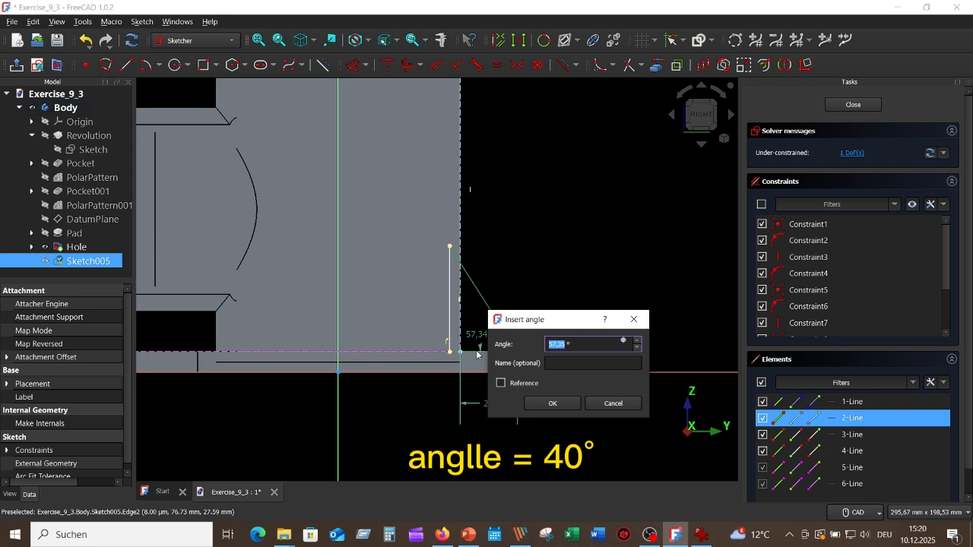
pyautogui.press('Return')
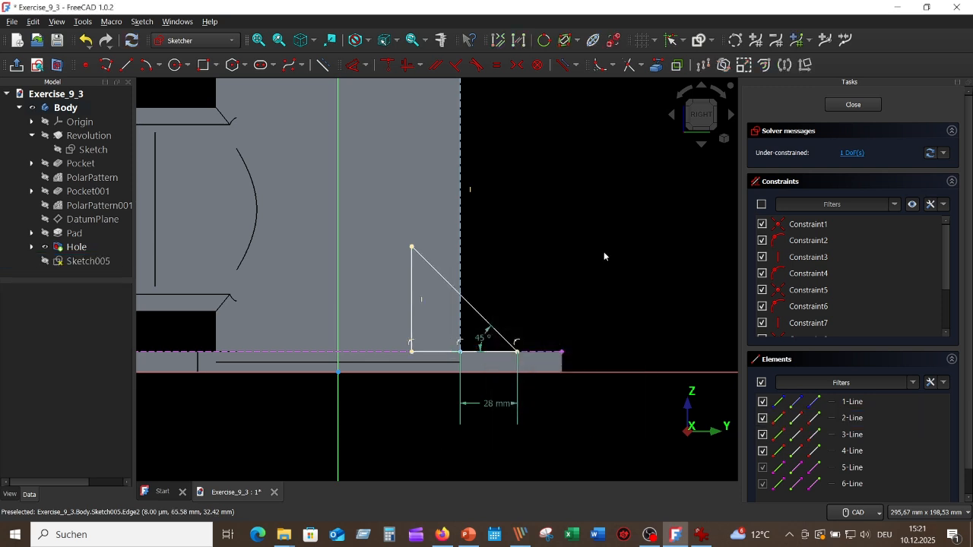
# Move the rib profile's vertical edge nearer the pipe wall and constrain it 3 mm inside the construction line.
pyautogui.moveTo(414, 330); pyautogui.dragTo(479, 319)
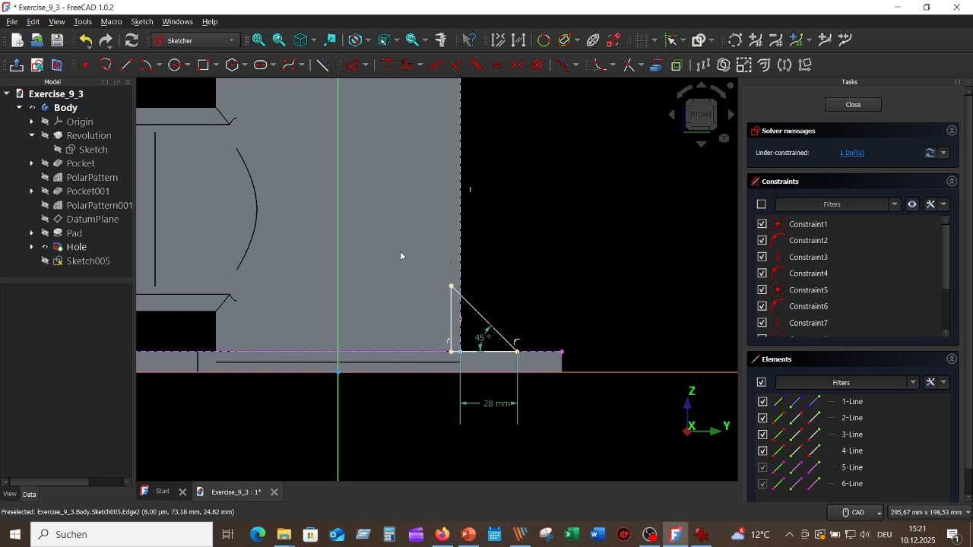
pyautogui.click(352, 67)
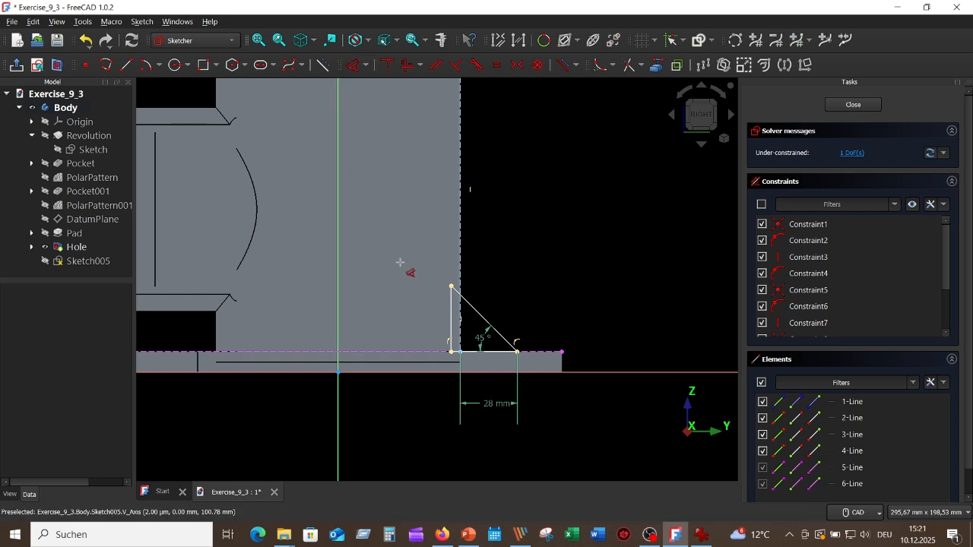
pyautogui.click(463, 328)
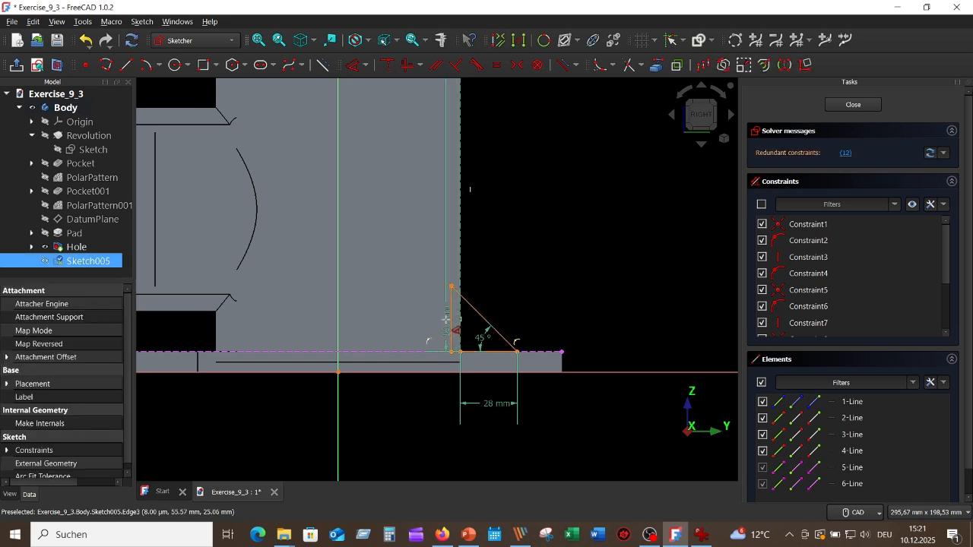
pyautogui.click(452, 320)
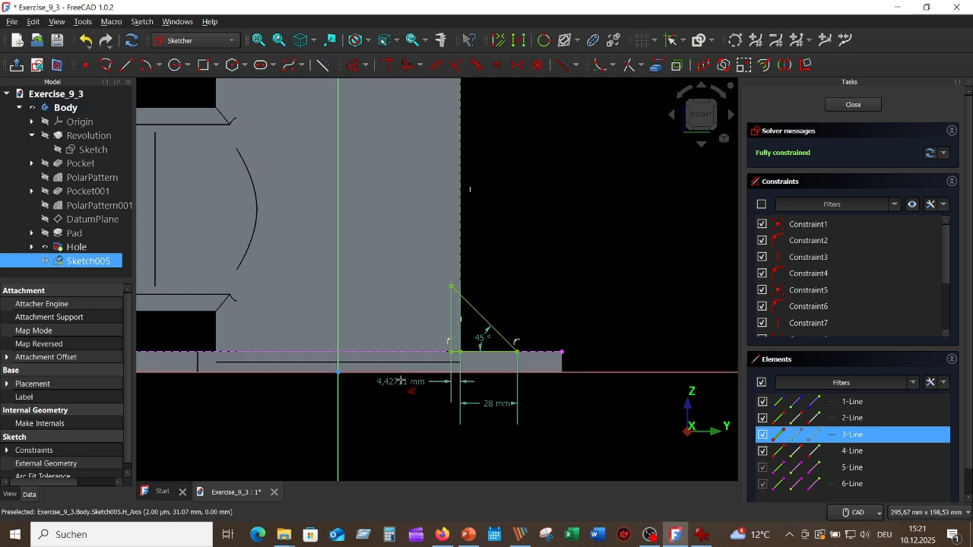
pyautogui.click(383, 398)
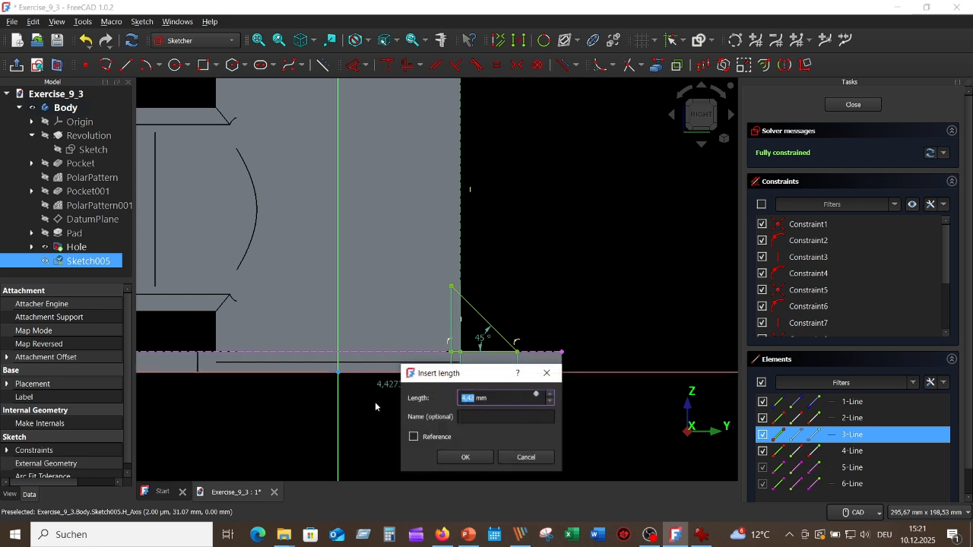
pyautogui.write('3')
pyautogui.press('Return')
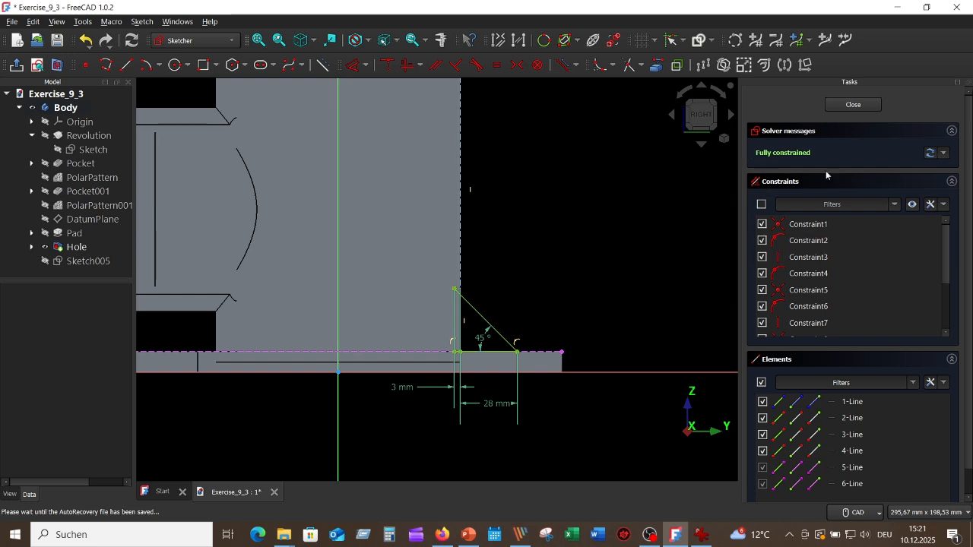
# Finish the rib sketch and pad it 10 mm symmetrically to the sketch plane.
pyautogui.click(859, 109)
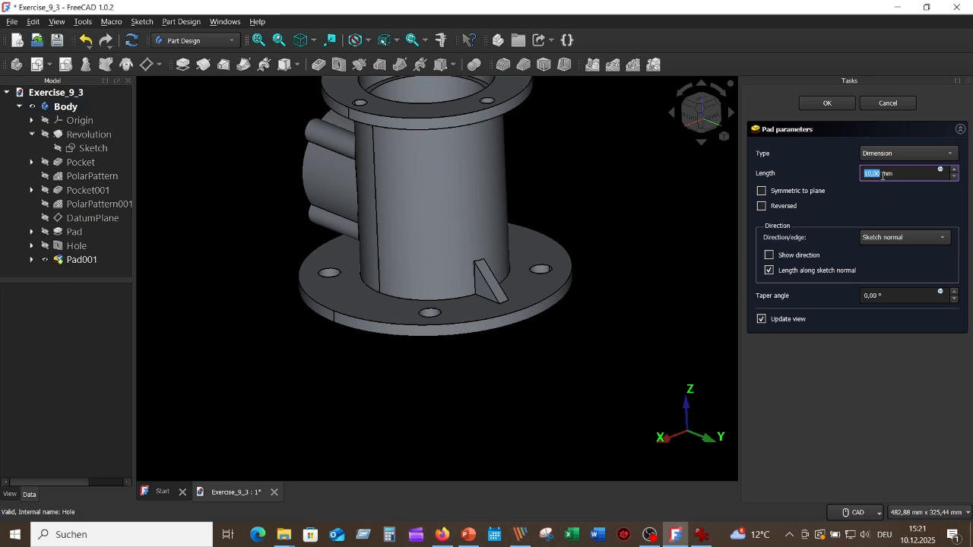
pyautogui.click(762, 190)
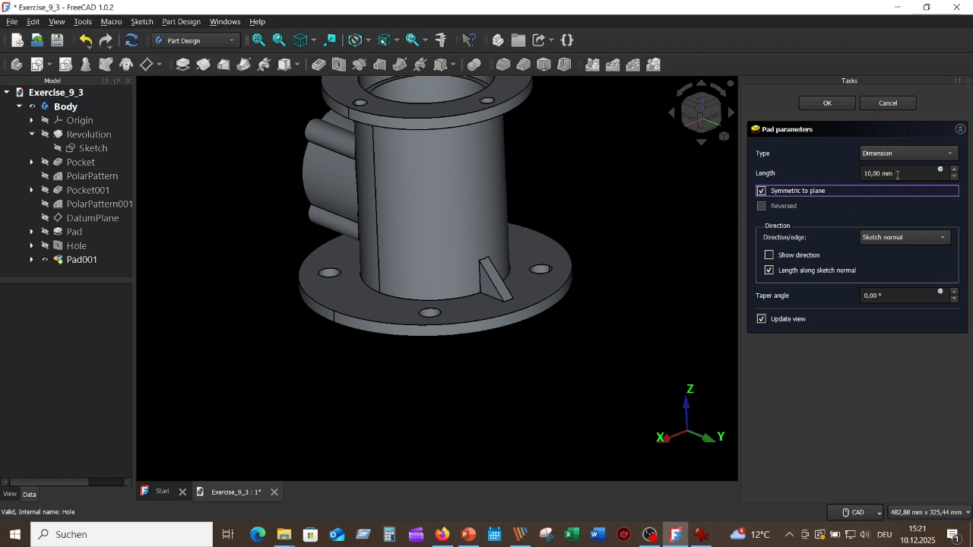
pyautogui.click(822, 101)
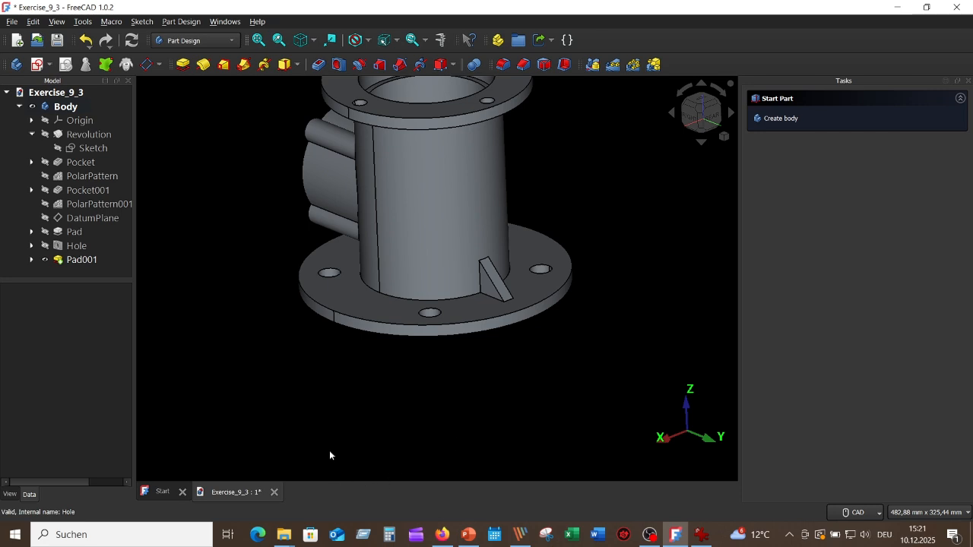
# Create a polar pattern of the rib pad around the base Z axis with 4 occurrences over 360°.
pyautogui.moveTo(334, 417); pyautogui.dragTo(337, 398, button='middle')
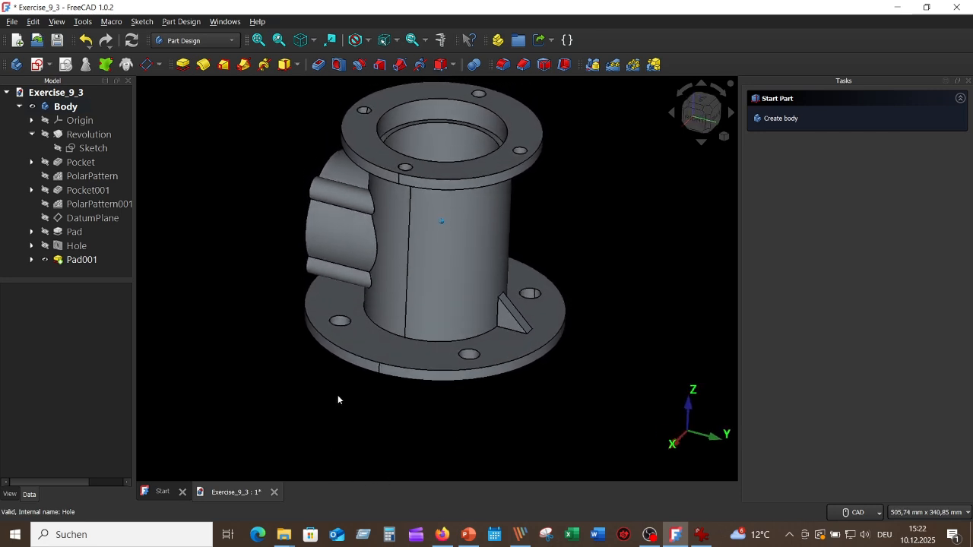
pyautogui.click(89, 260)
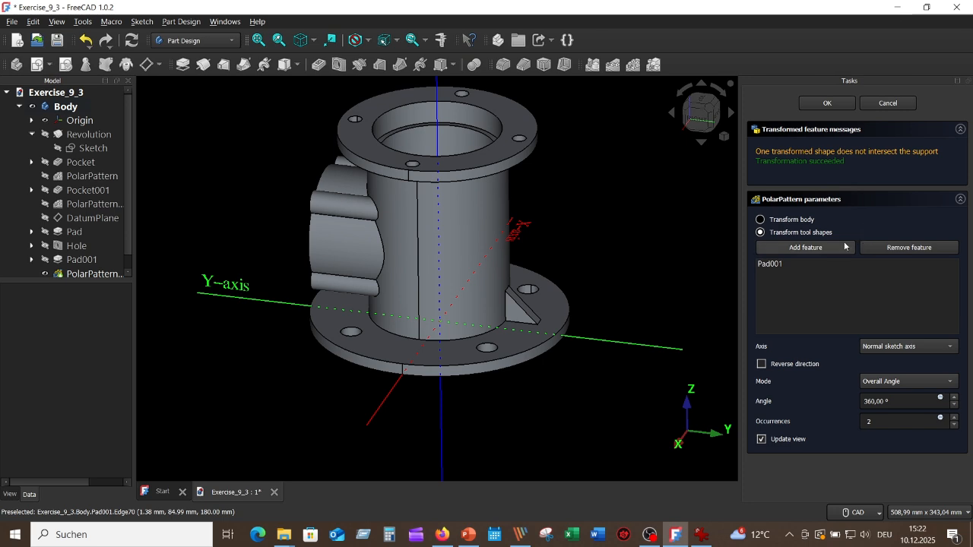
pyautogui.click(764, 266)
pyautogui.click(950, 346)
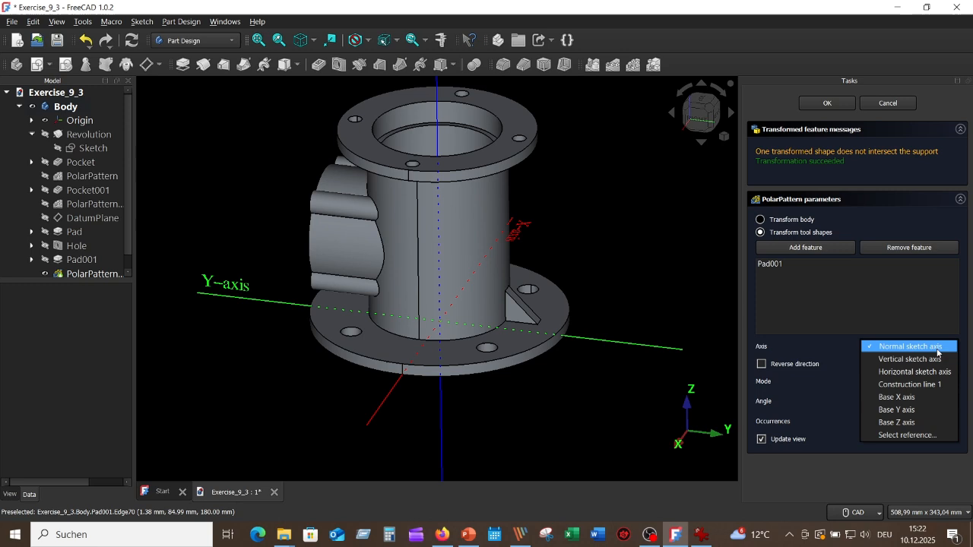
pyautogui.click(899, 423)
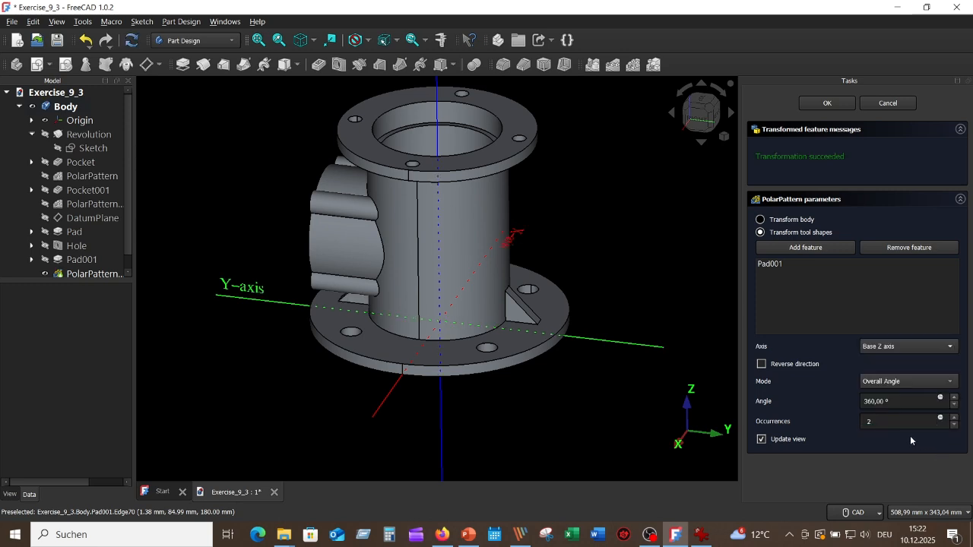
pyautogui.click(955, 417)
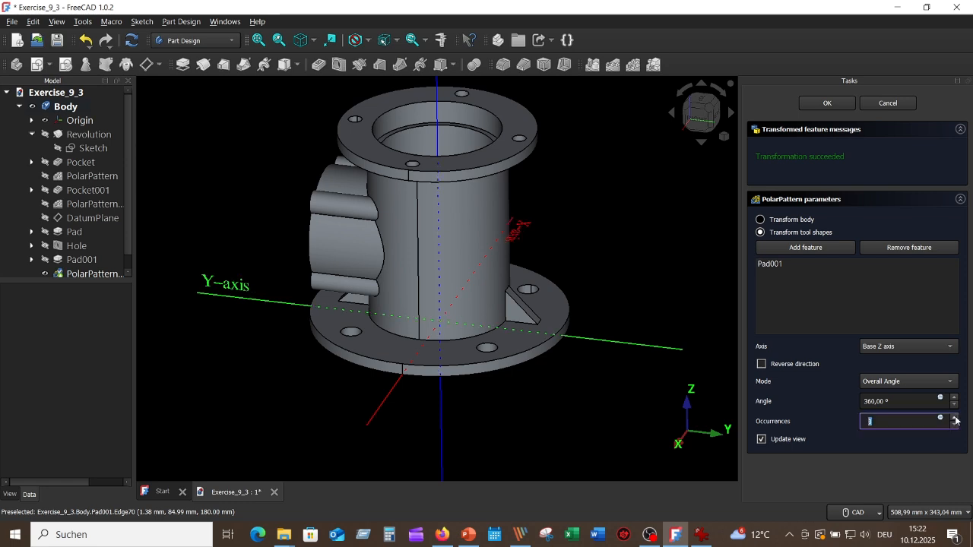
pyautogui.click(955, 418)
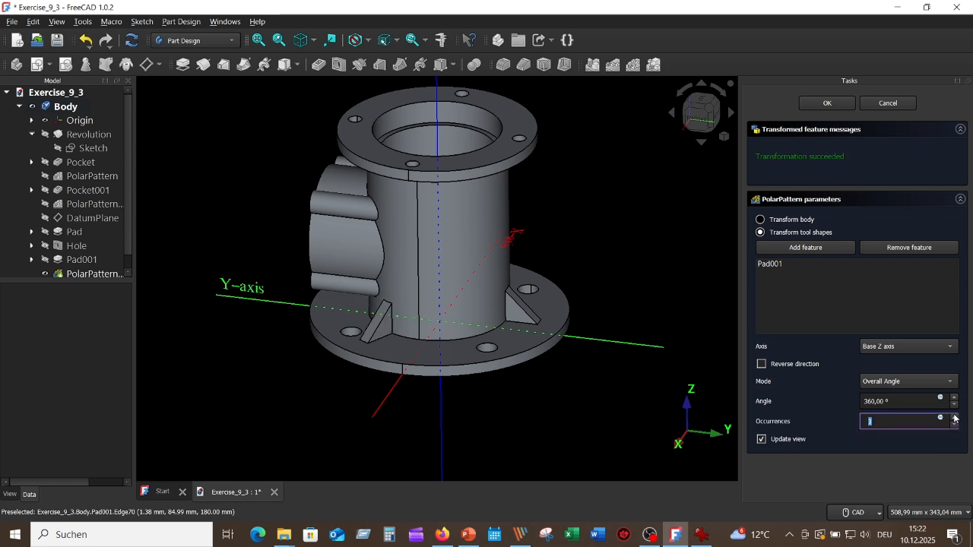
pyautogui.click(954, 418)
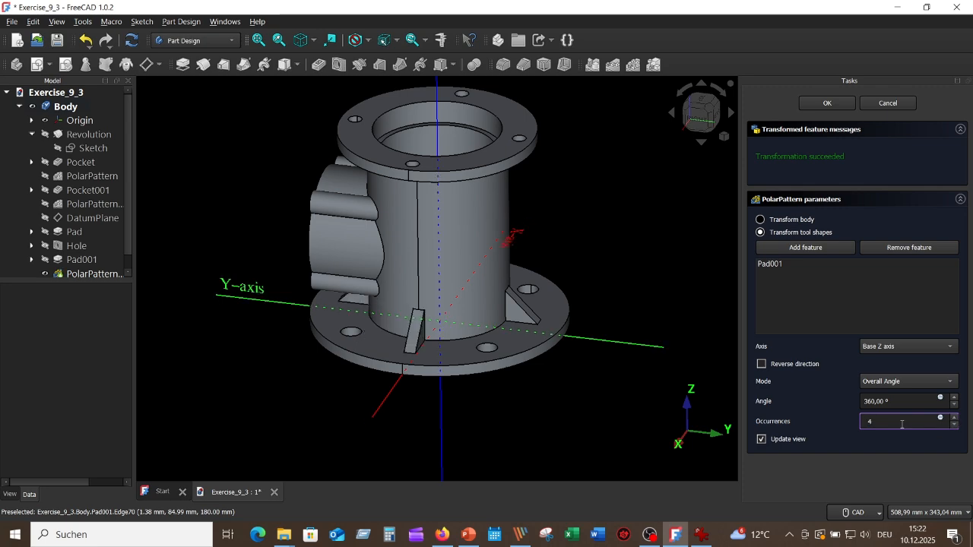
# Check the threaded-hole callout on the reference drawing and create a new sketch on the side flange's front face.
pyautogui.moveTo(547, 392); pyautogui.dragTo(543, 372, button='middle')
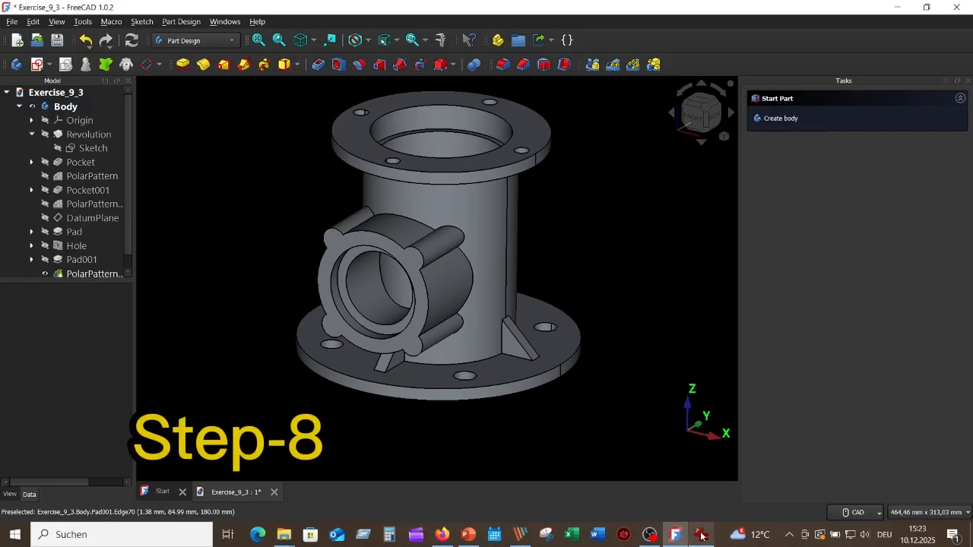
pyautogui.click(706, 536)
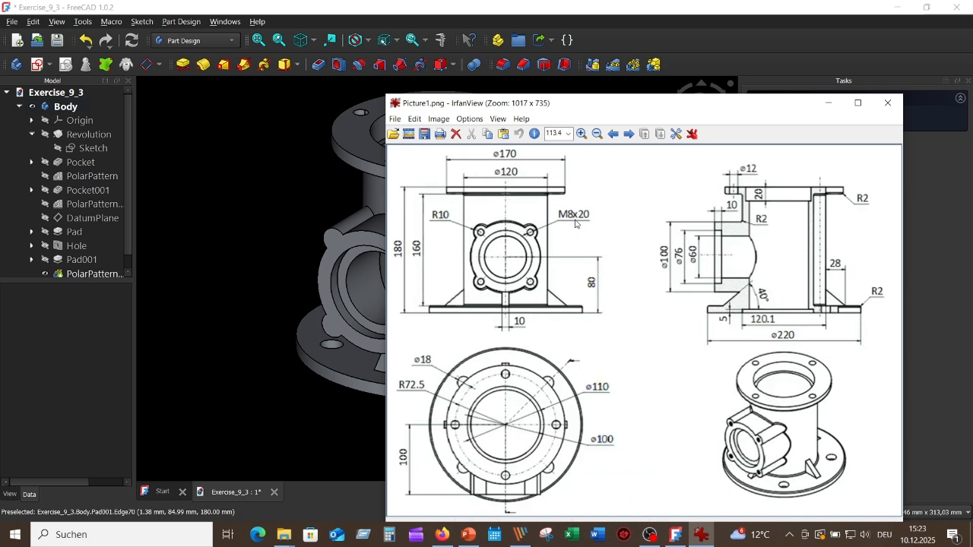
pyautogui.click(219, 181)
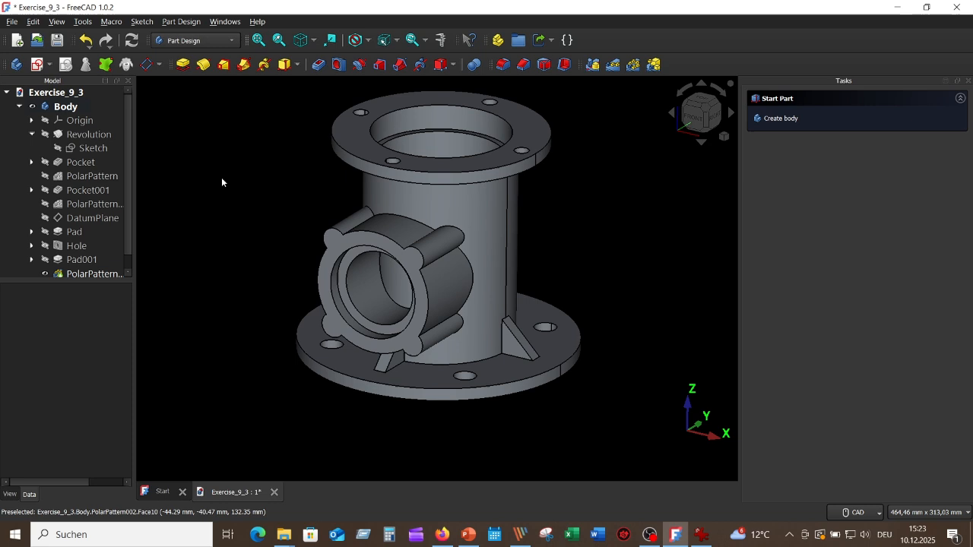
pyautogui.click(384, 245)
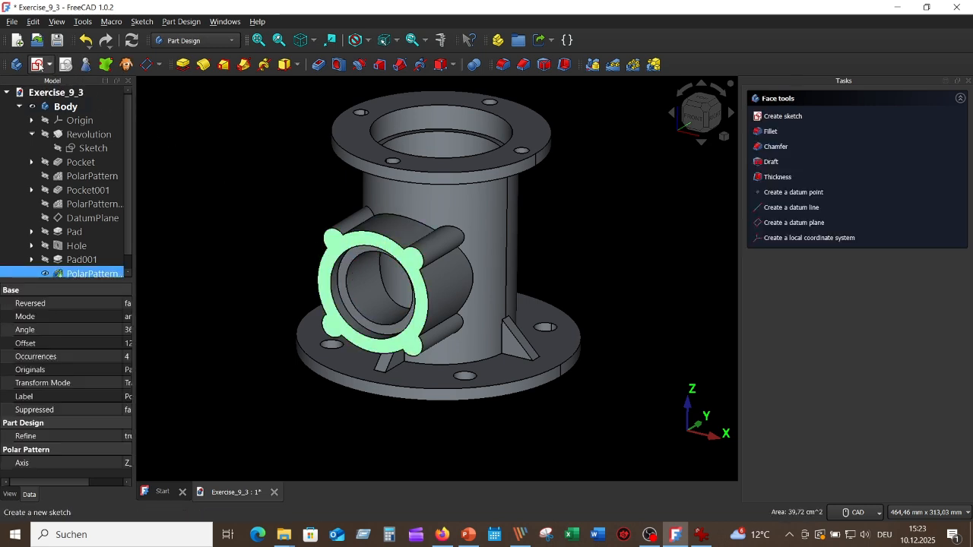
pyautogui.click(36, 65)
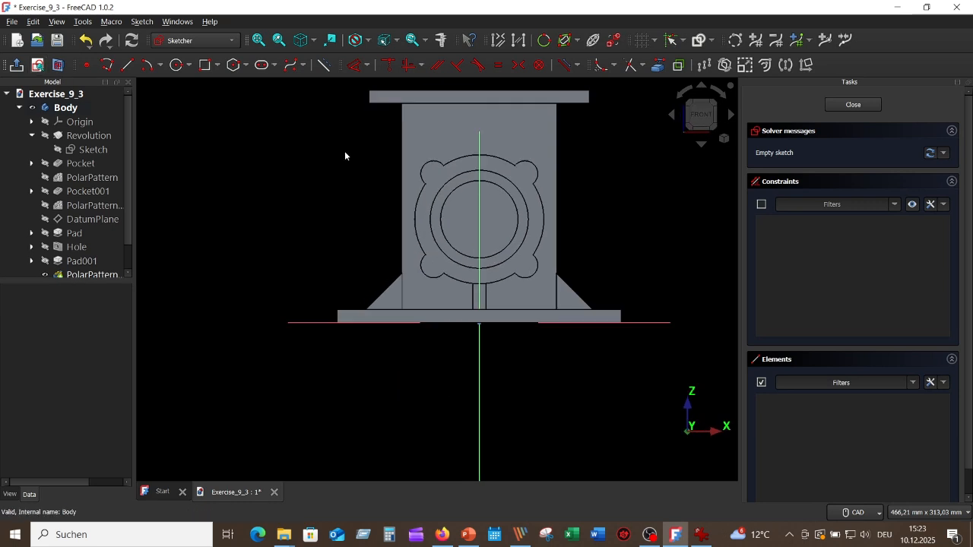
# Project the rounded arc of the side flange's upper lobe on the positive X side as external geometry.
pyautogui.scroll(5, 583, 202)
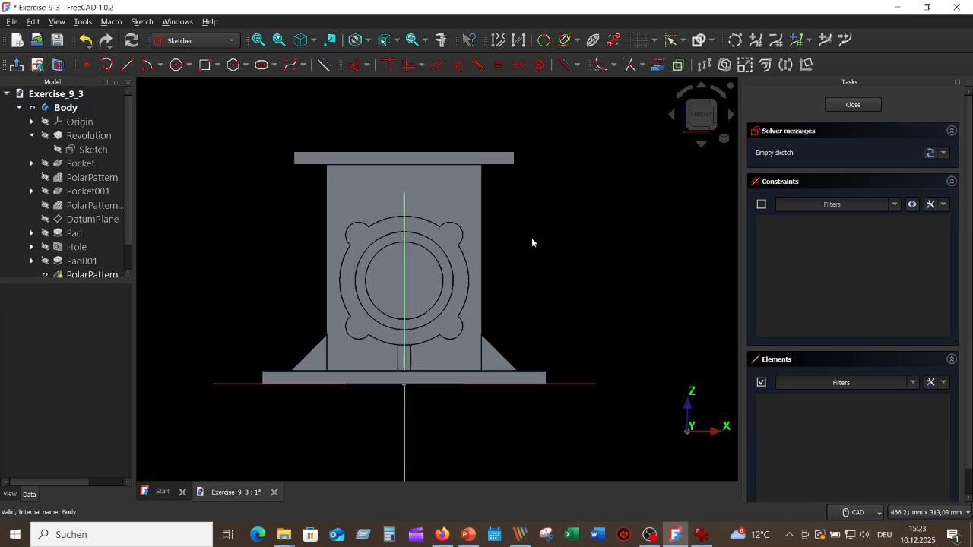
pyautogui.scroll(2, 561, 229)
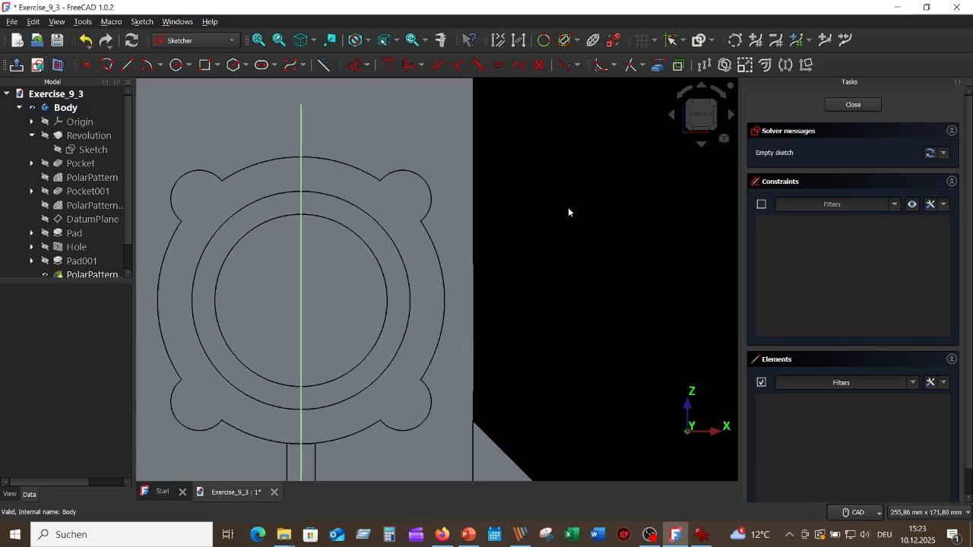
pyautogui.click(665, 67)
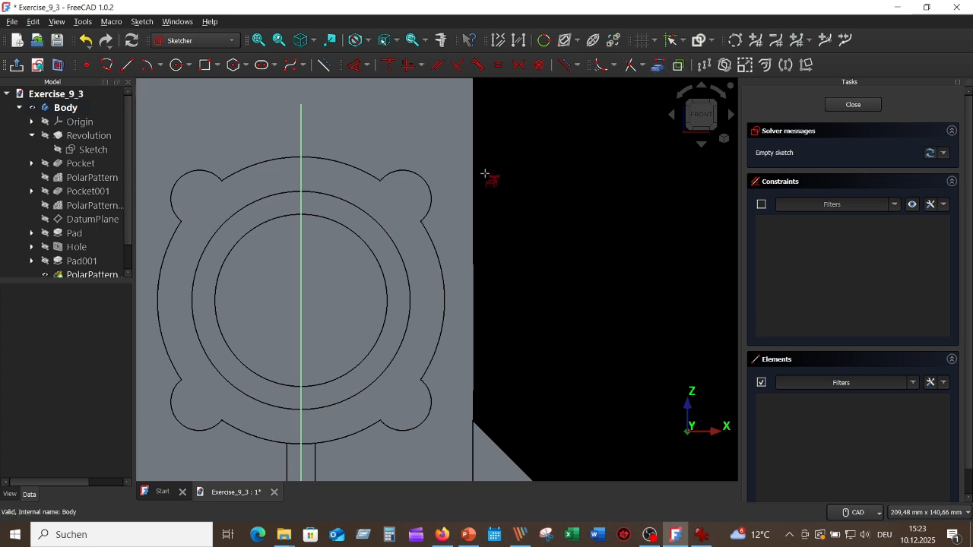
pyautogui.click(427, 181)
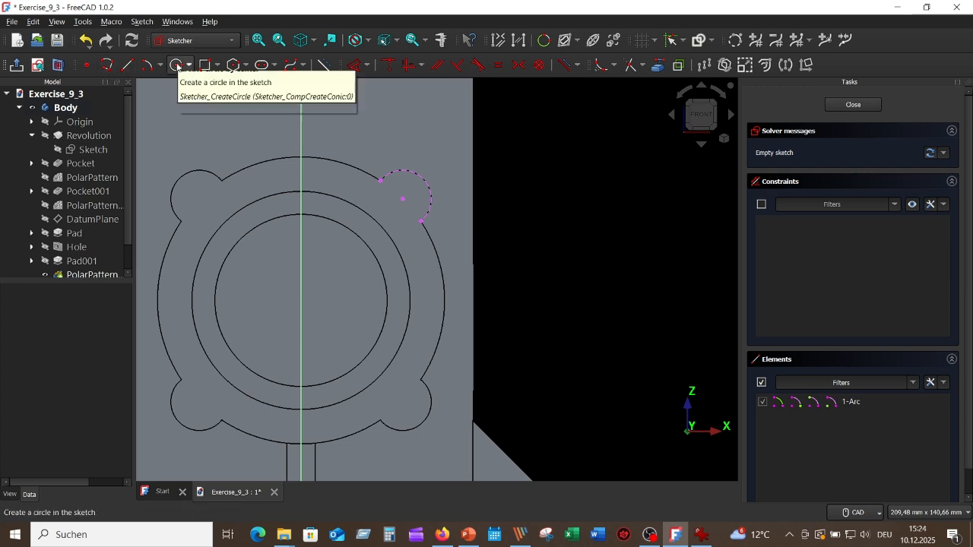
# Draw a 20 mm diameter circle concentric with the projected lobe arc, snapped to the arc, and close the sketch.
pyautogui.click(177, 65)
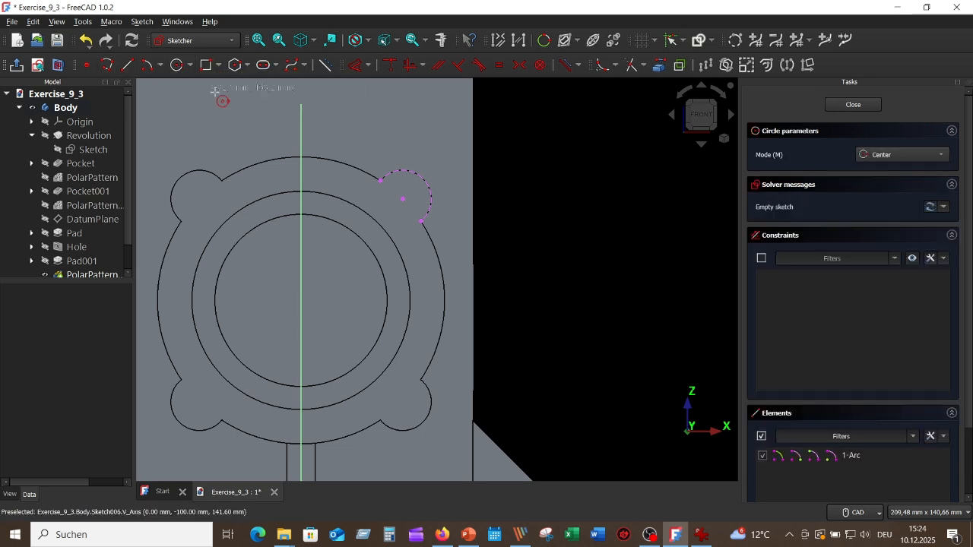
pyautogui.click(403, 200)
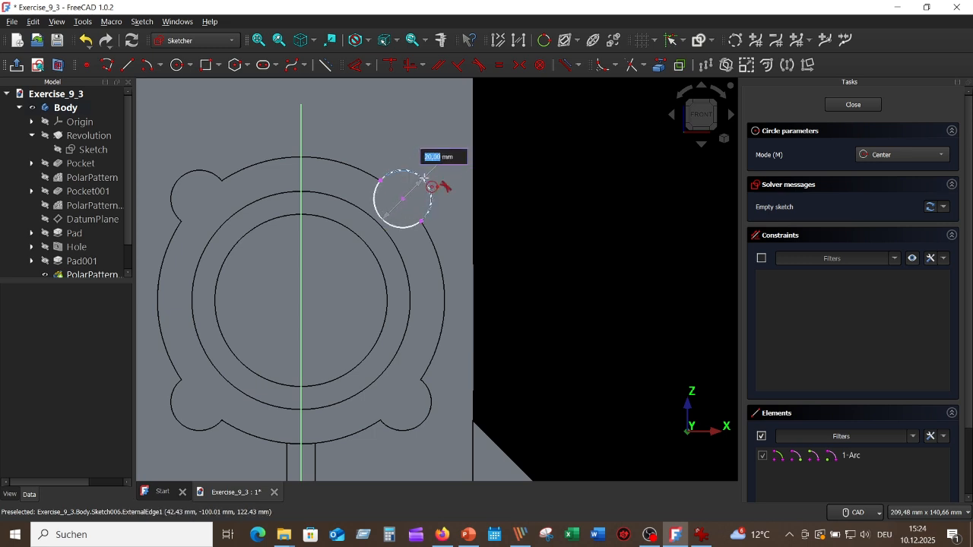
pyautogui.click(423, 178)
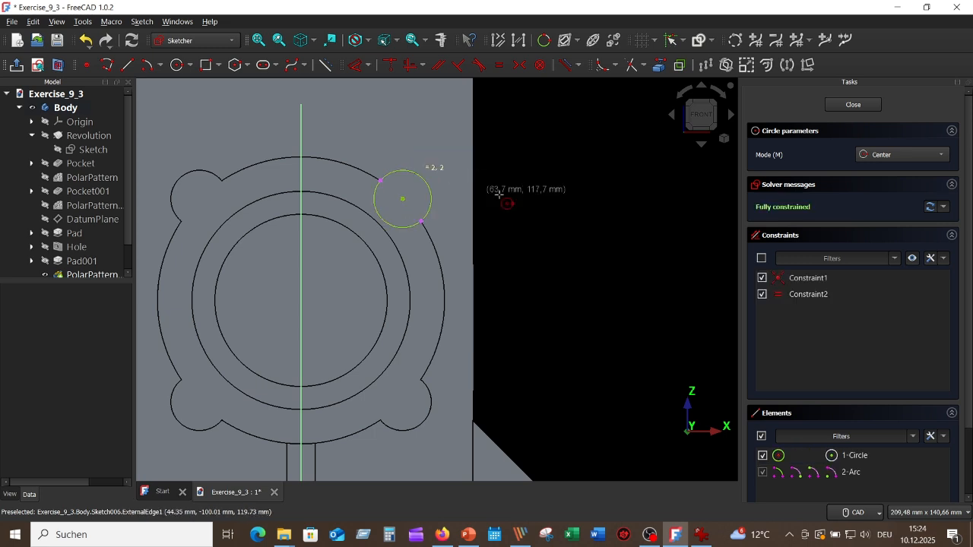
pyautogui.rightClick(571, 191)
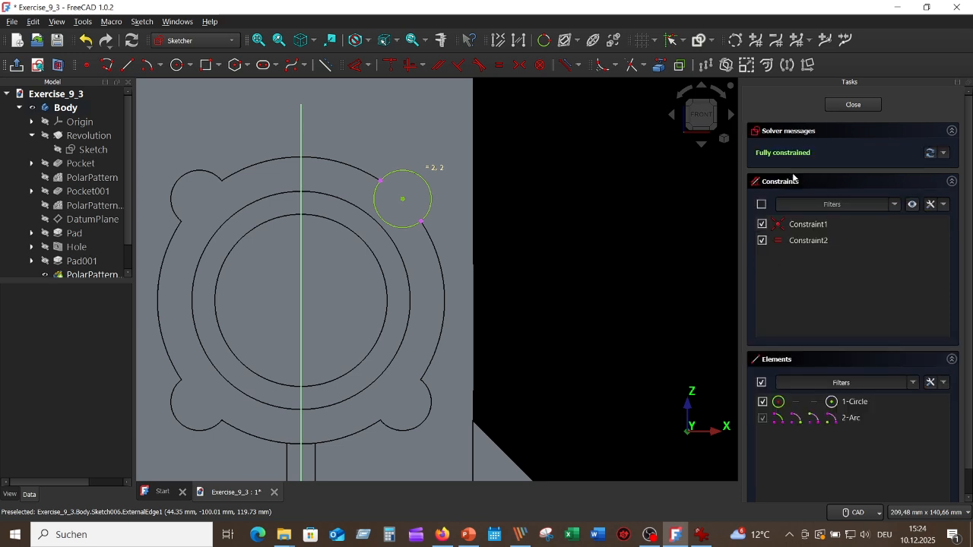
pyautogui.click(852, 105)
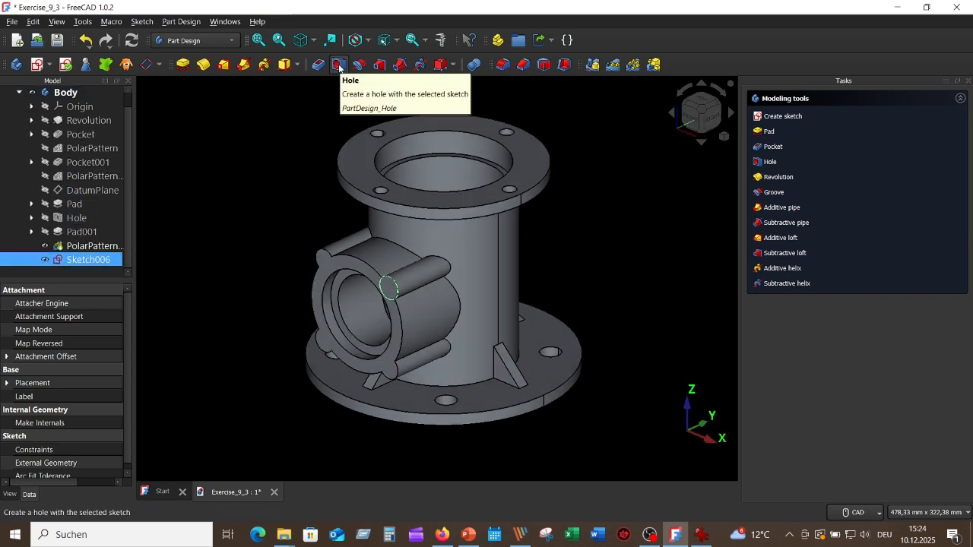
# Create a hole from the lobe circle sketch with the ISO metric regular profile, size M8 and 20 mm depth.
pyautogui.click(339, 66)
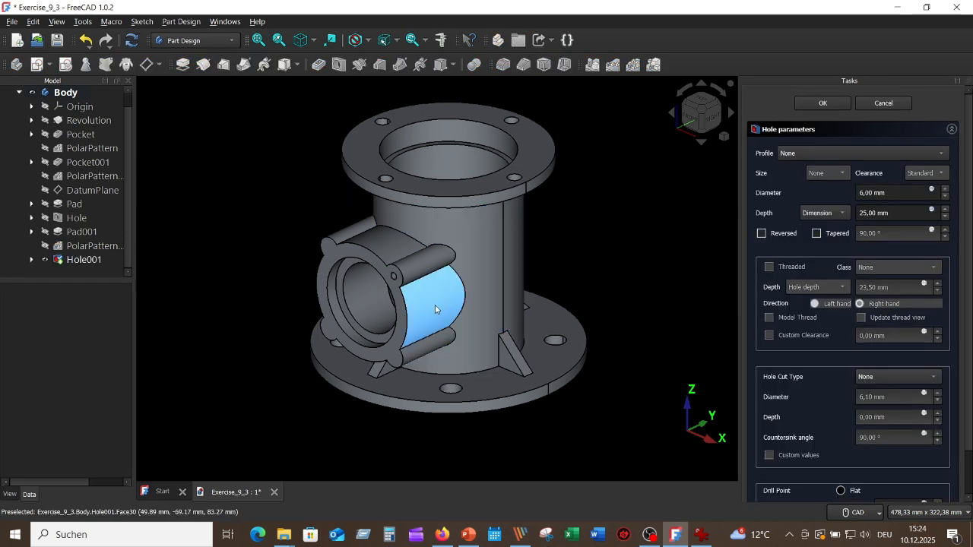
pyautogui.scroll(4, 435, 305)
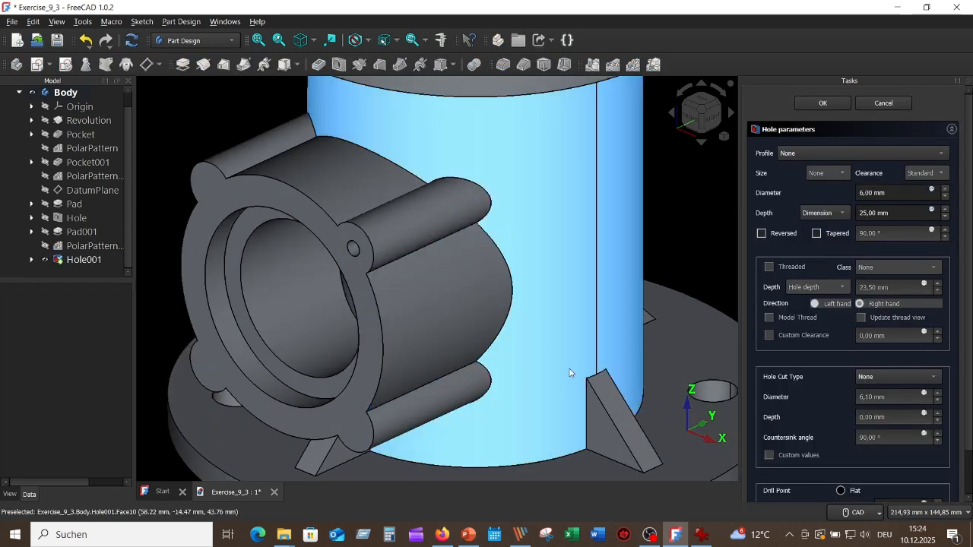
pyautogui.click(940, 154)
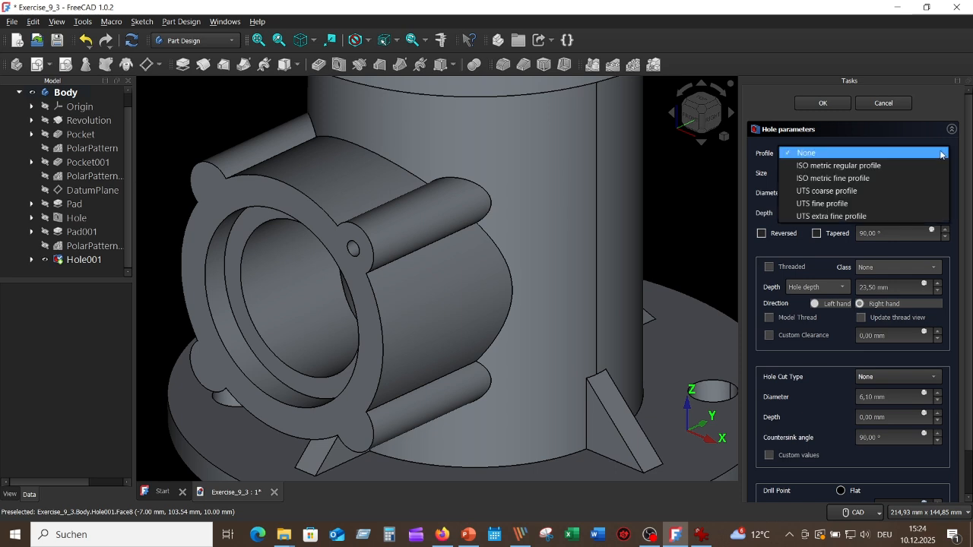
pyautogui.click(850, 166)
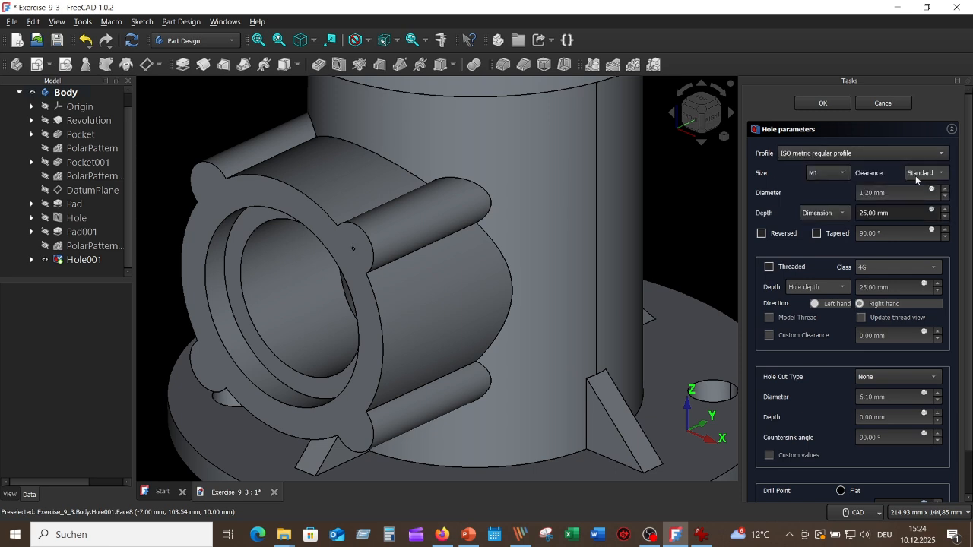
pyautogui.click(843, 172)
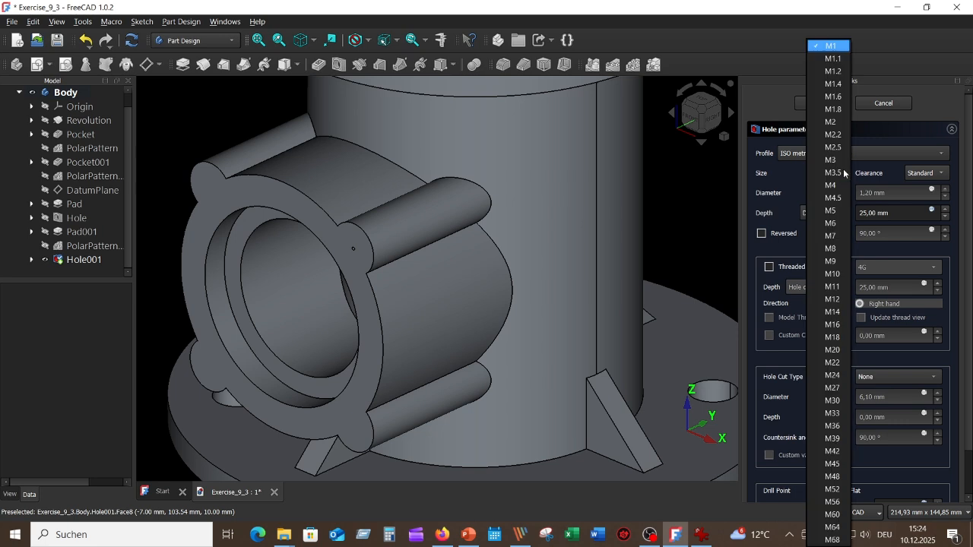
pyautogui.click(833, 249)
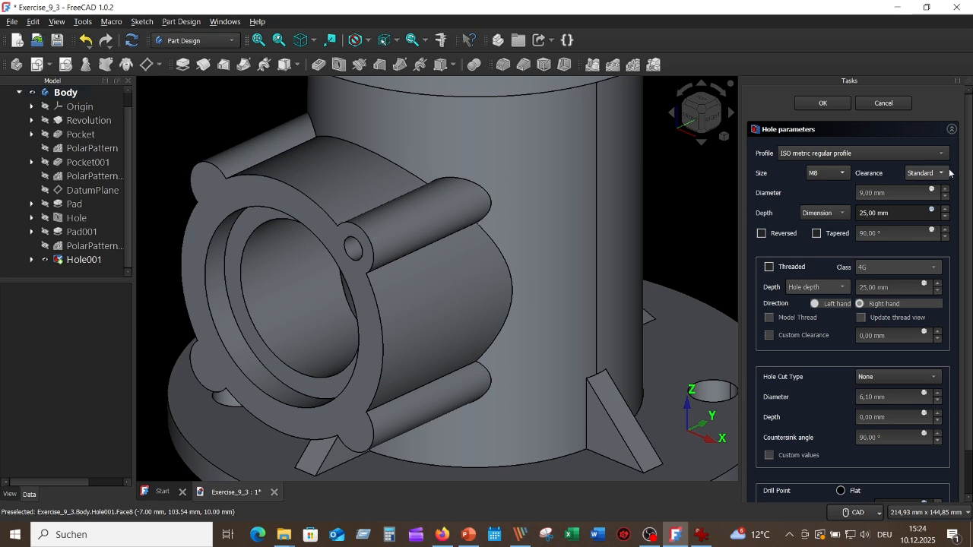
pyautogui.click(863, 213)
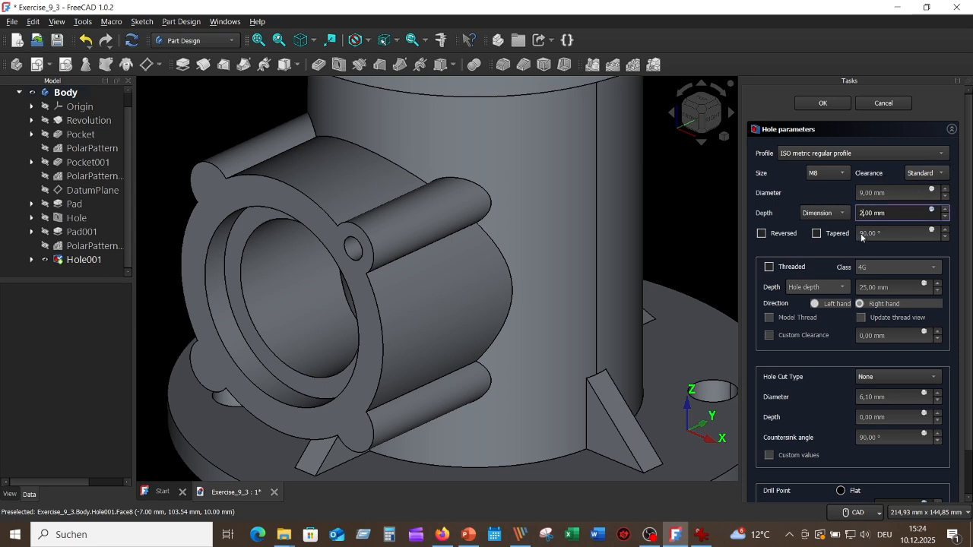
pyautogui.press('Delete')
pyautogui.write('0')
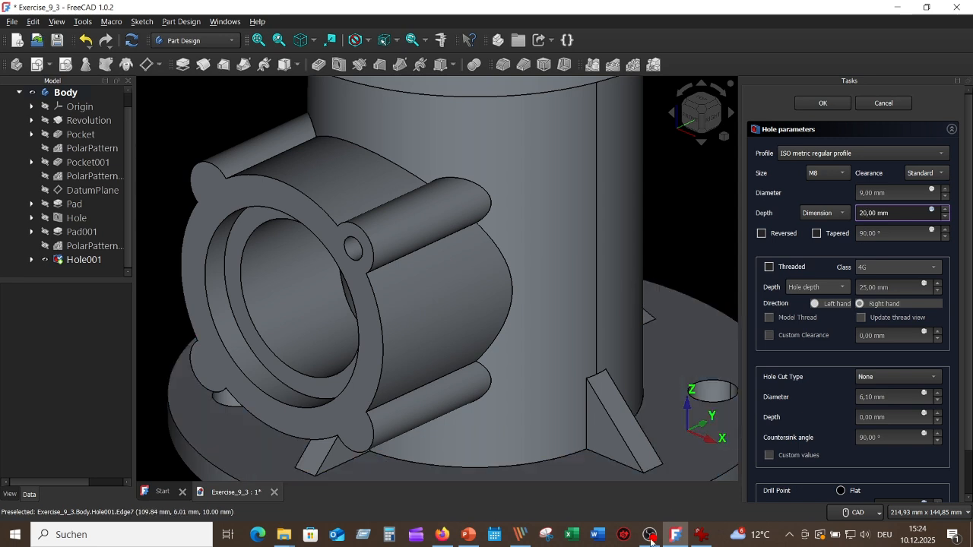
# Verify the hole callout on the reference drawing, then make the hole threaded with a modeled thread and finish it.
pyautogui.click(701, 534)
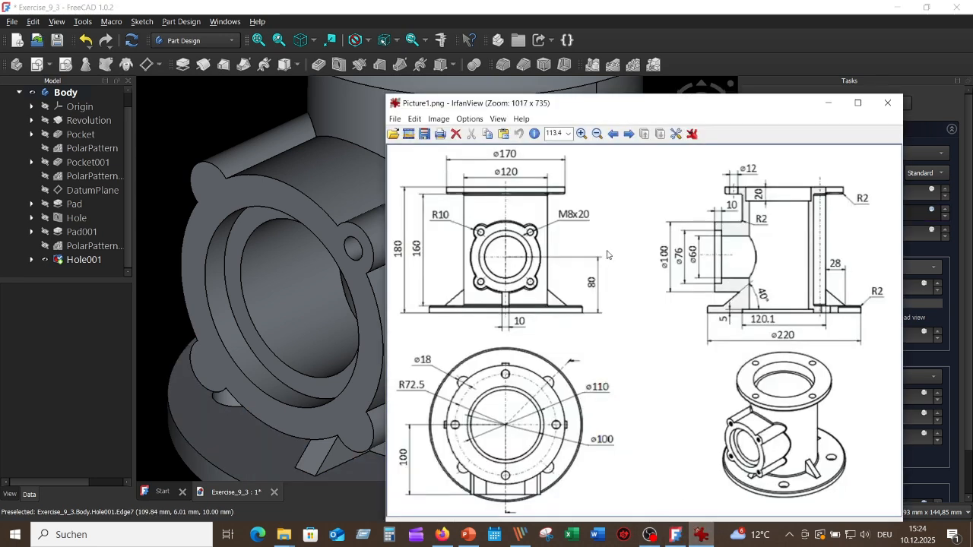
pyautogui.click(831, 104)
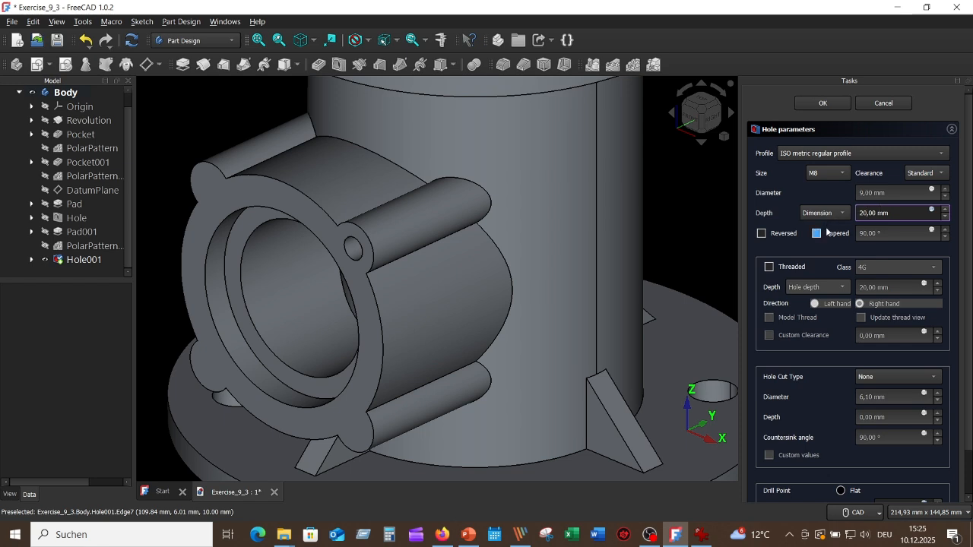
pyautogui.click(768, 268)
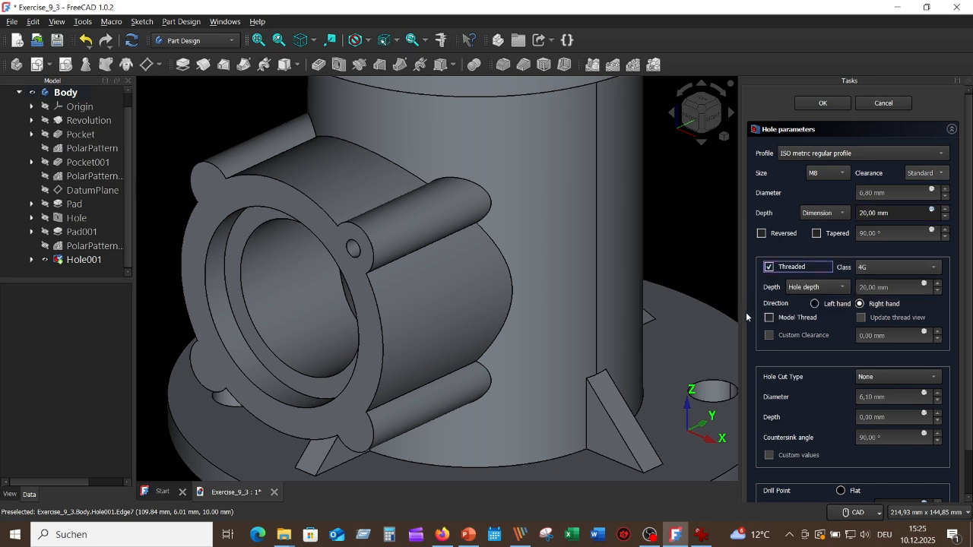
pyautogui.click(768, 319)
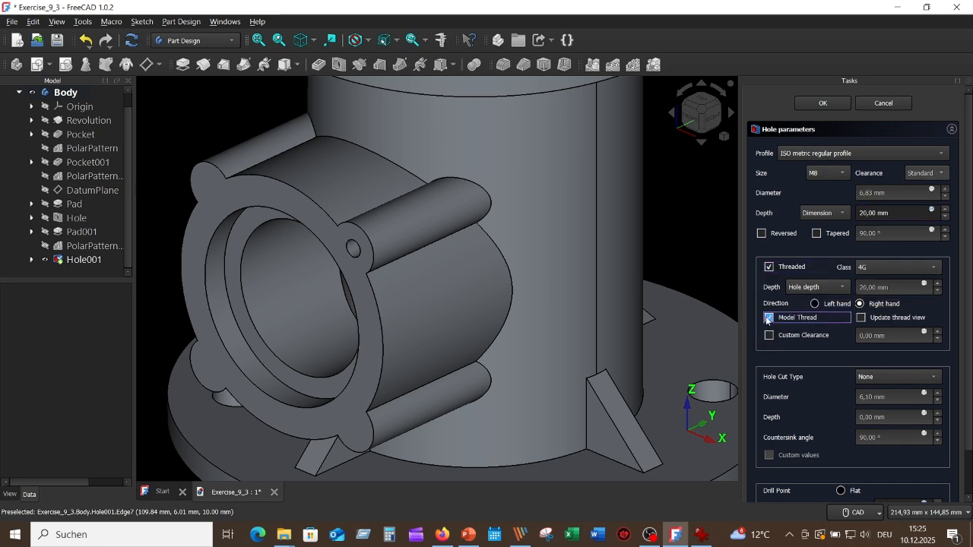
pyautogui.click(821, 104)
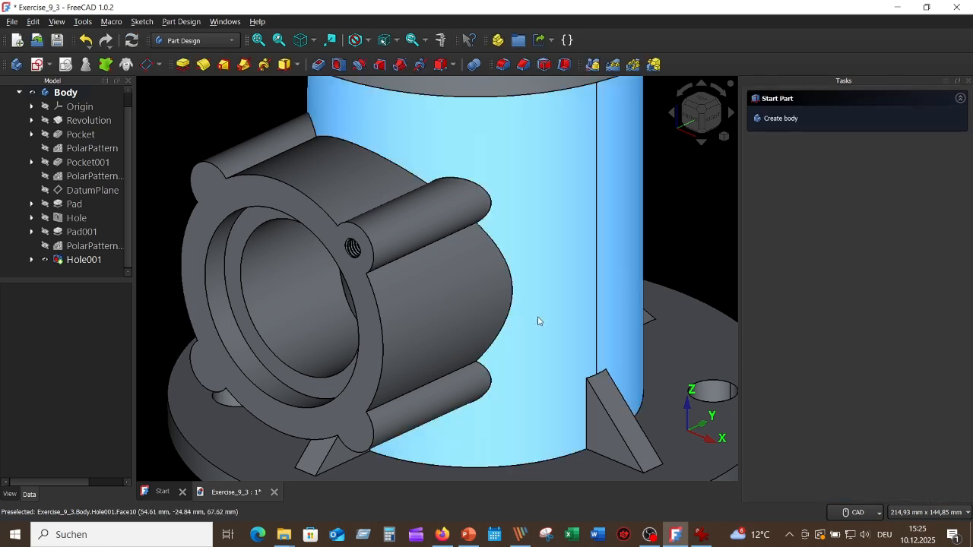
# Start a polar pattern of the threaded hole, using the circular recess edge on the side flange's front face as the axis.
pyautogui.scroll(-4, 538, 307)
pyautogui.moveTo(570, 301); pyautogui.dragTo(590, 321, button='middle')
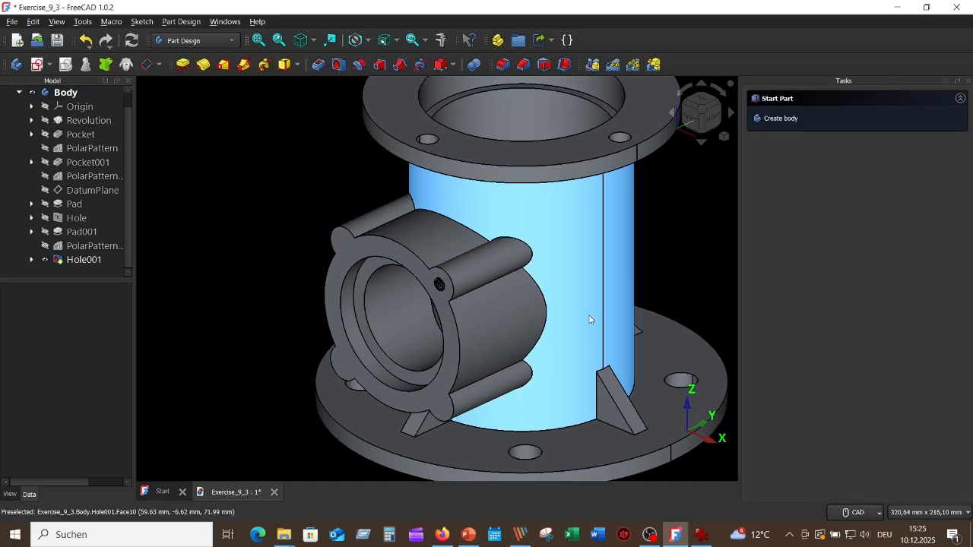
pyautogui.scroll(4, 504, 272)
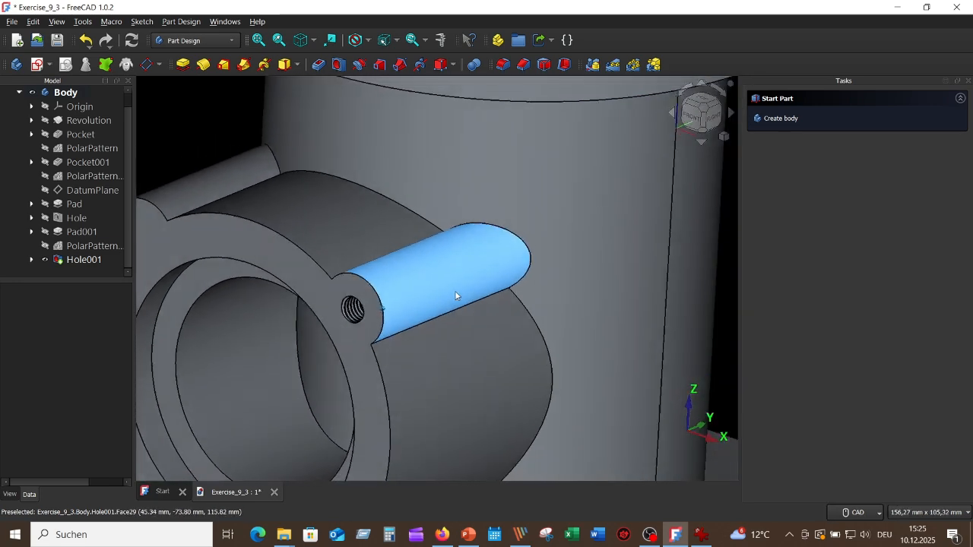
pyautogui.moveTo(509, 264); pyautogui.dragTo(588, 197, button='middle')
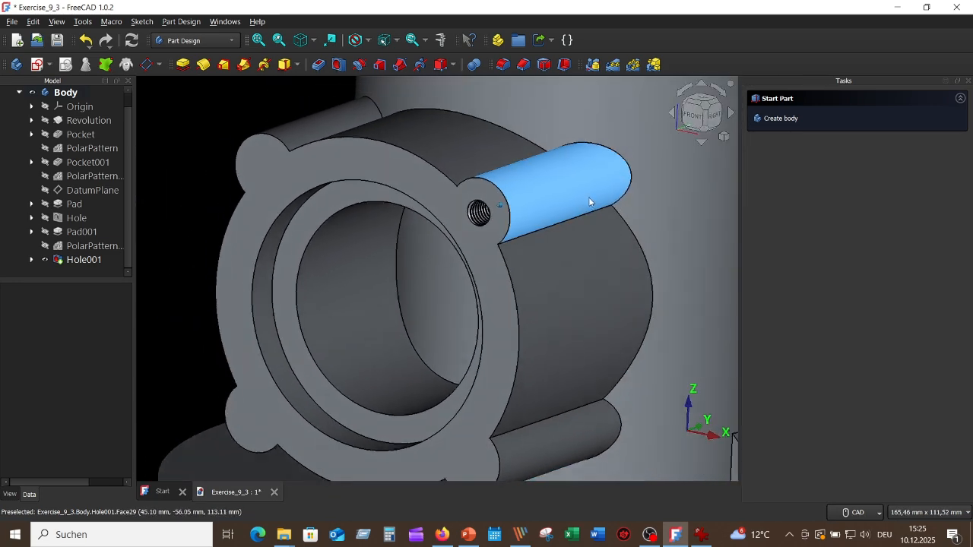
pyautogui.scroll(-4, 582, 203)
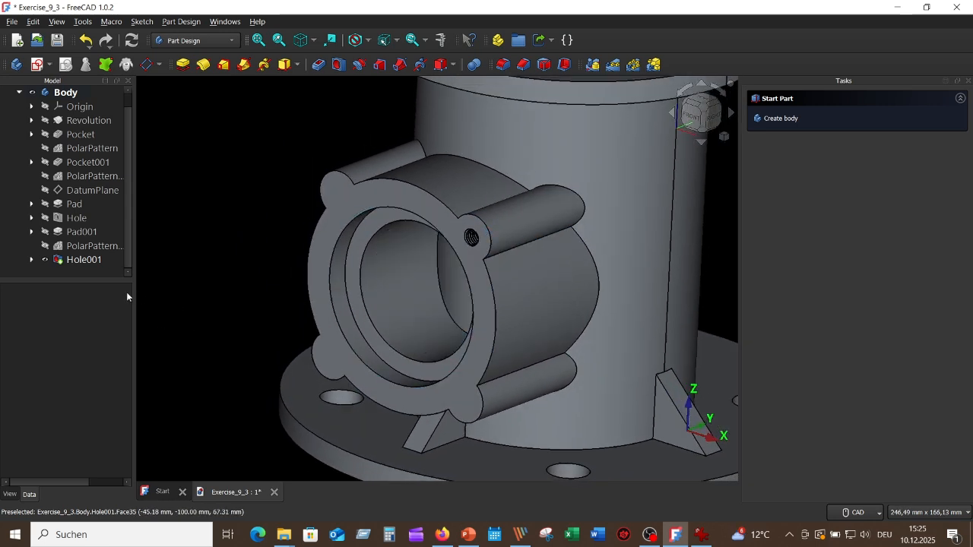
pyautogui.click(85, 261)
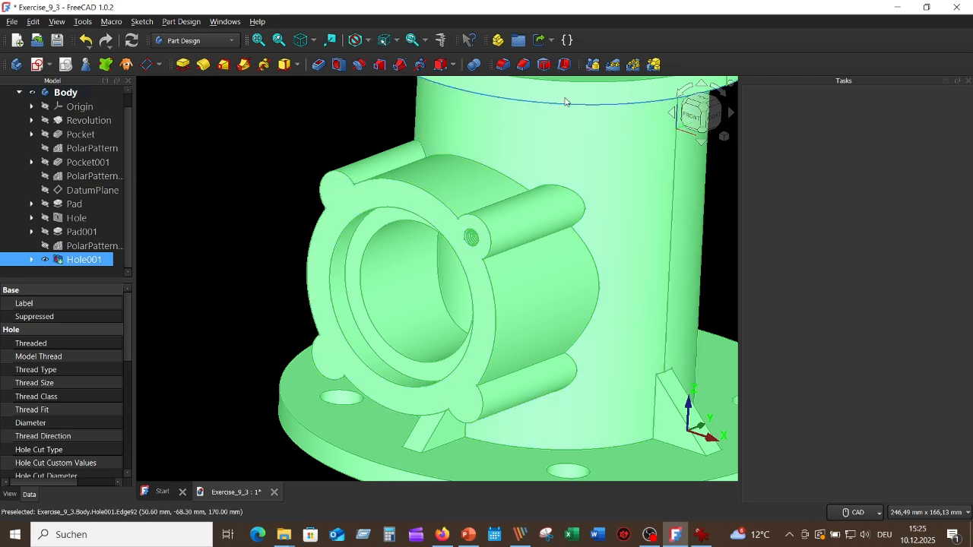
pyautogui.click(635, 66)
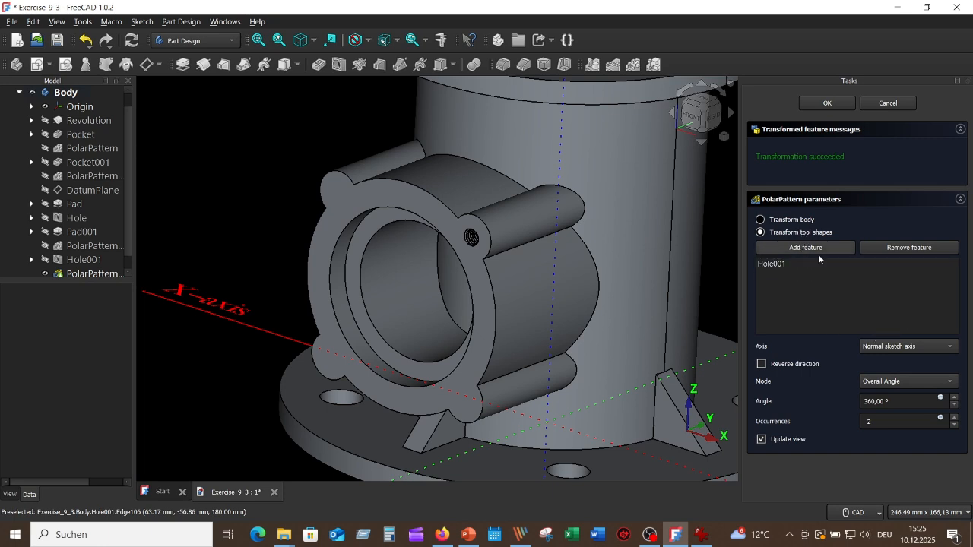
pyautogui.click(952, 347)
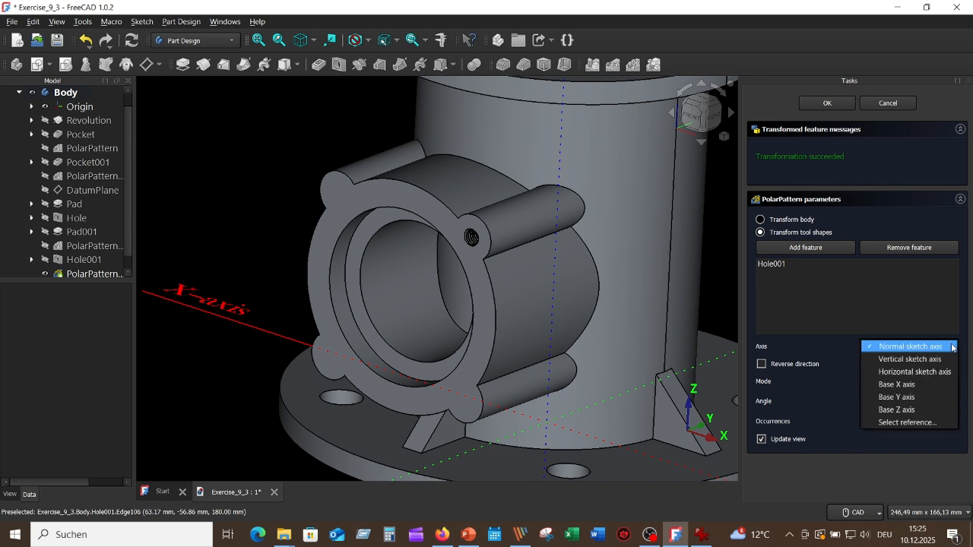
pyautogui.click(915, 427)
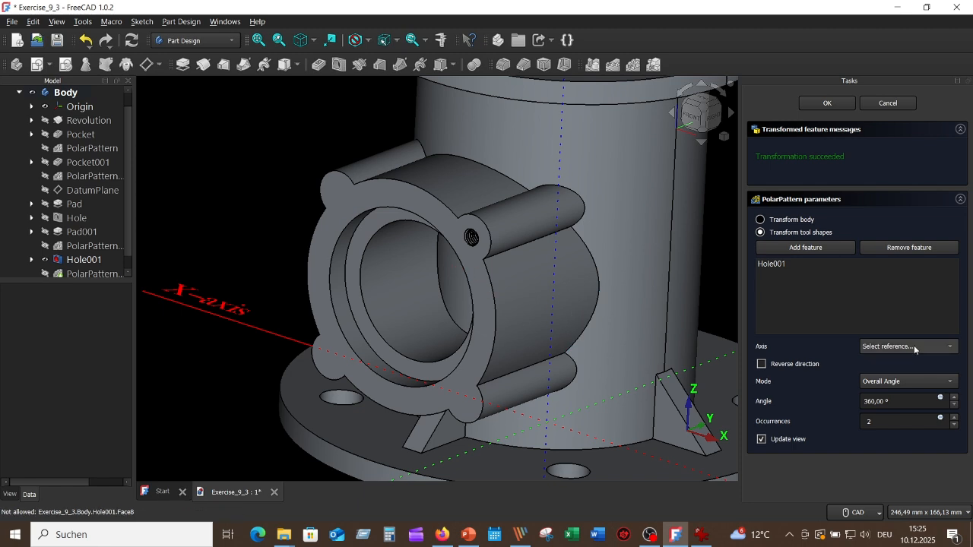
pyautogui.click(948, 349)
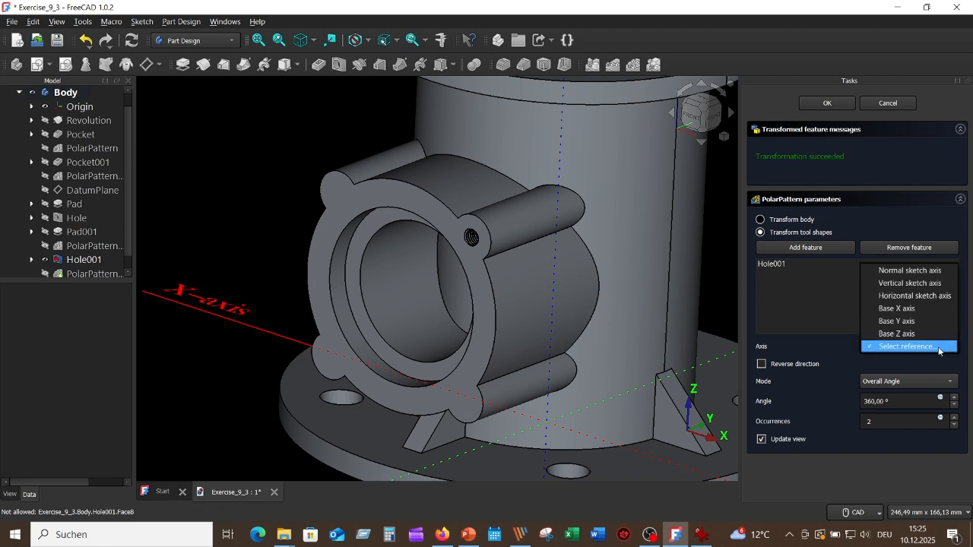
pyautogui.click(922, 349)
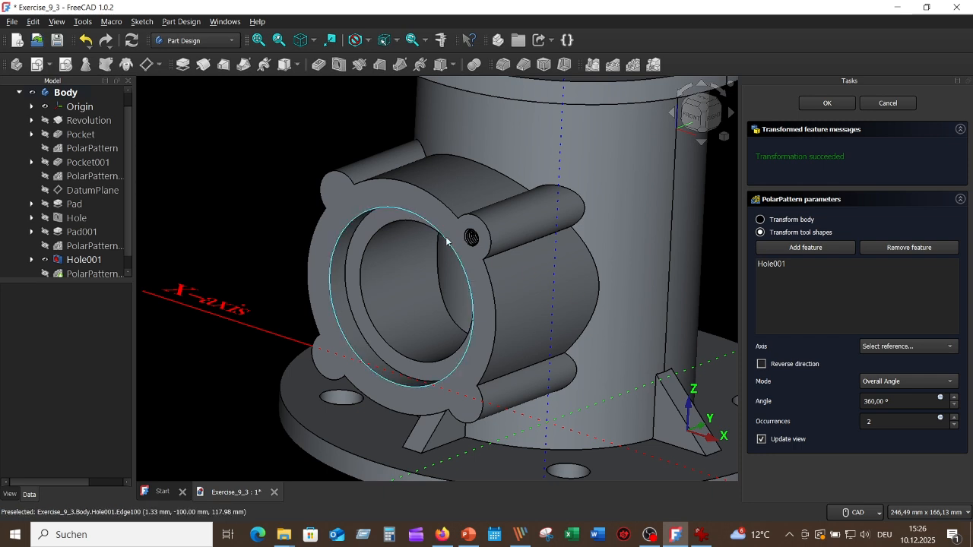
pyautogui.click(675, 282)
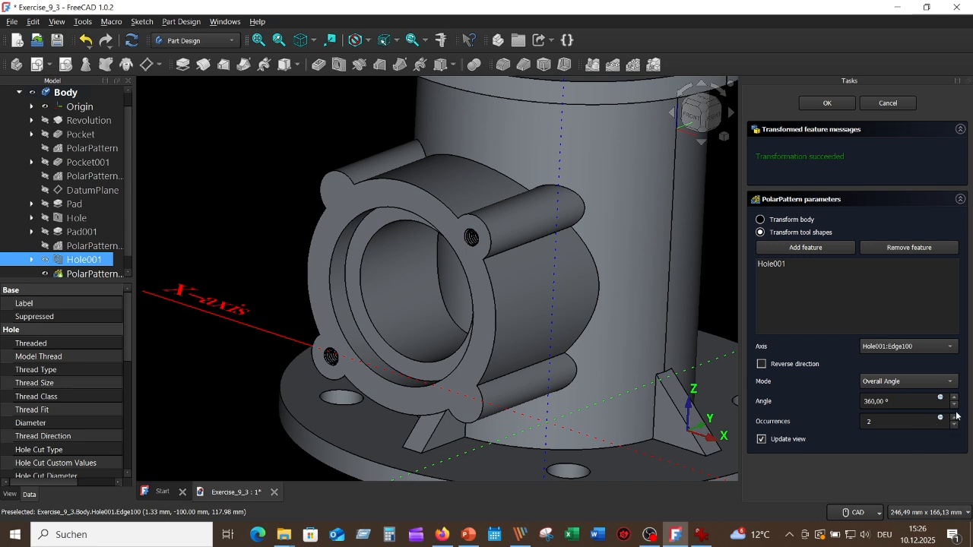
# Set the threaded hole's polar pattern to 4 occurrences and accept it.
pyautogui.click(955, 417)
pyautogui.write('4')
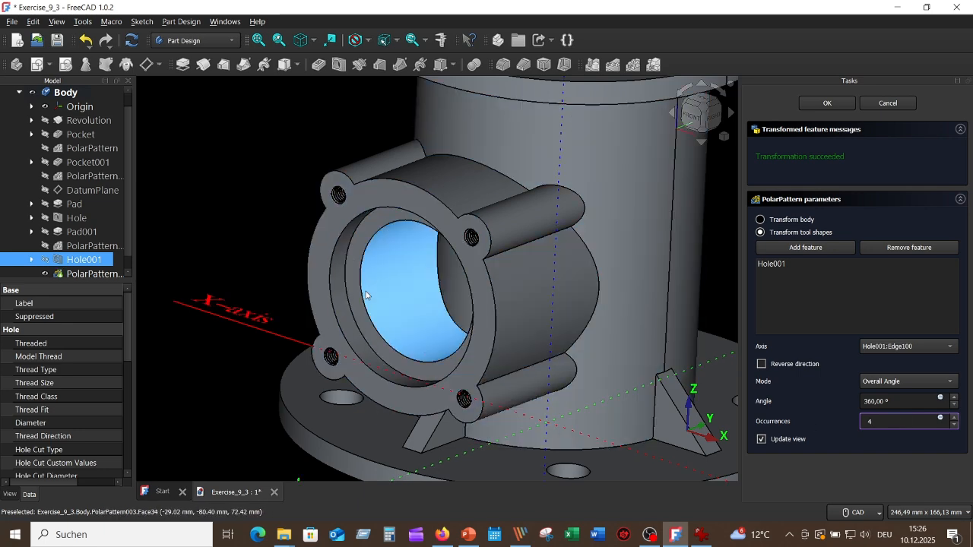
pyautogui.scroll(-3, 366, 295)
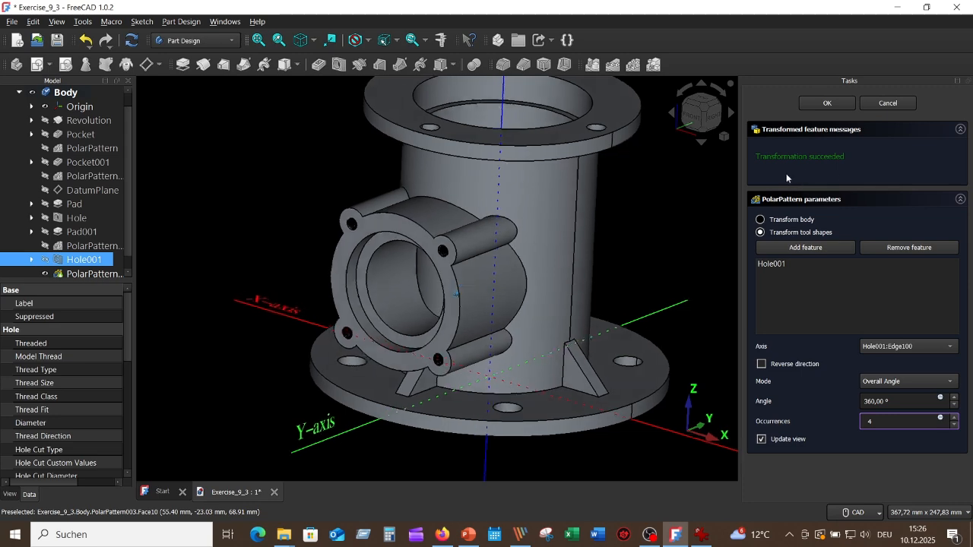
pyautogui.click(831, 104)
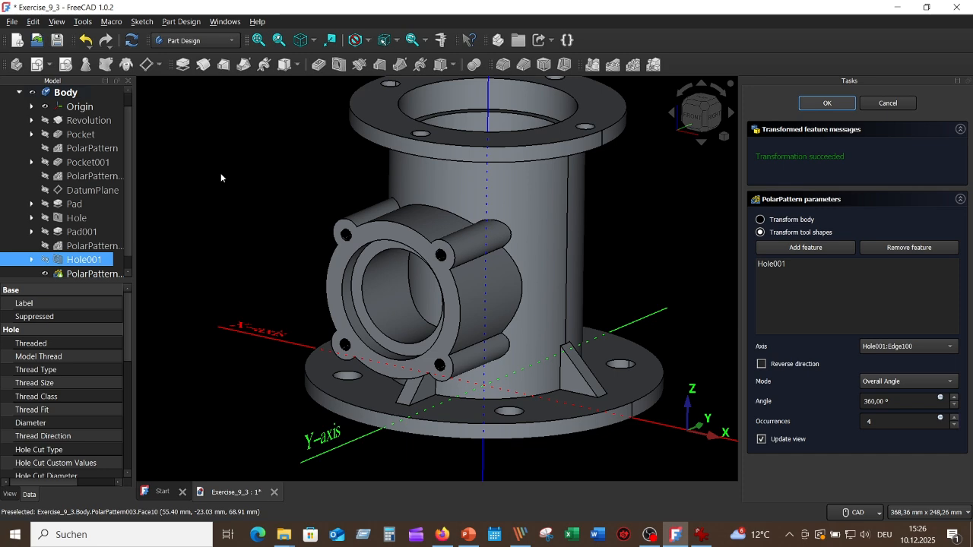
# Check the fillet radius callouts on the reference drawing against the model.
pyautogui.moveTo(221, 173); pyautogui.dragTo(233, 182, button='middle')
pyautogui.scroll(8, 240, 184)
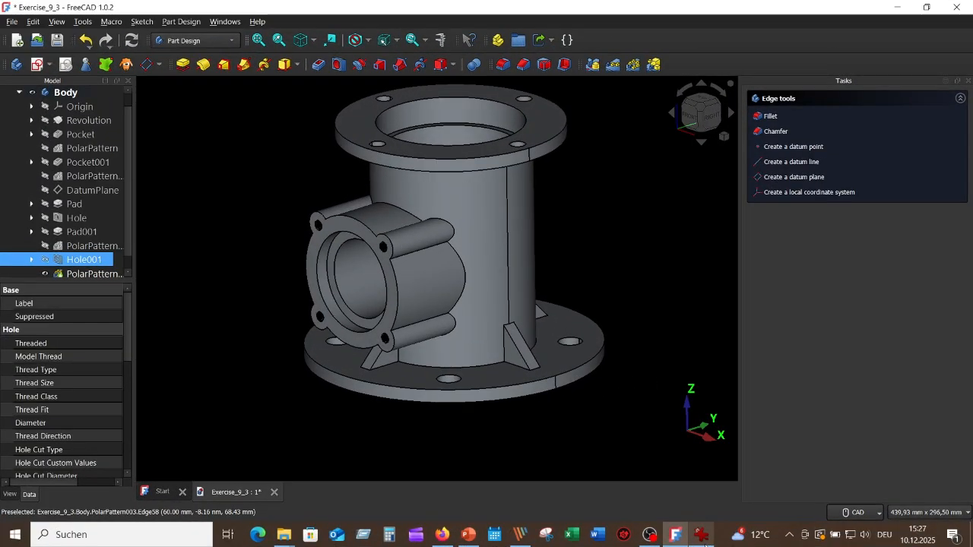
pyautogui.click(703, 537)
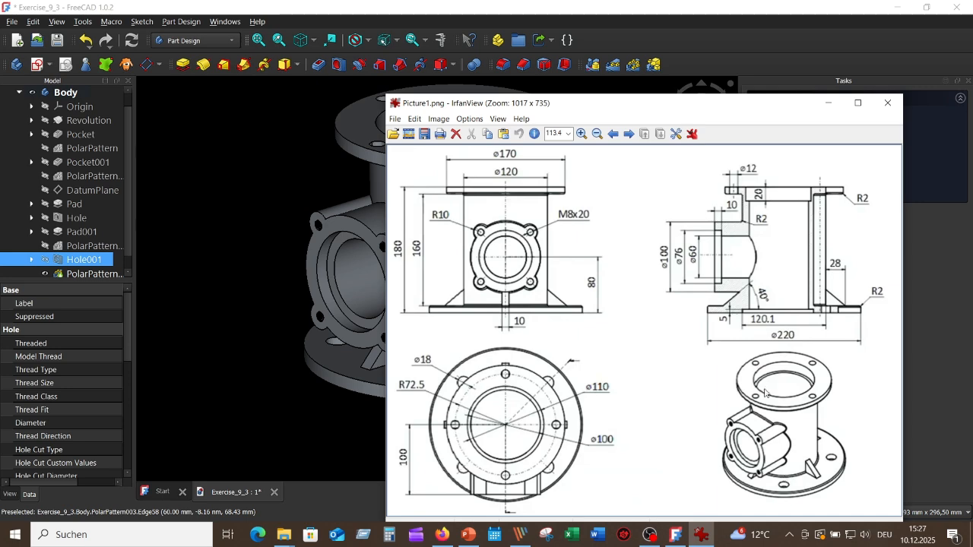
pyautogui.click(828, 103)
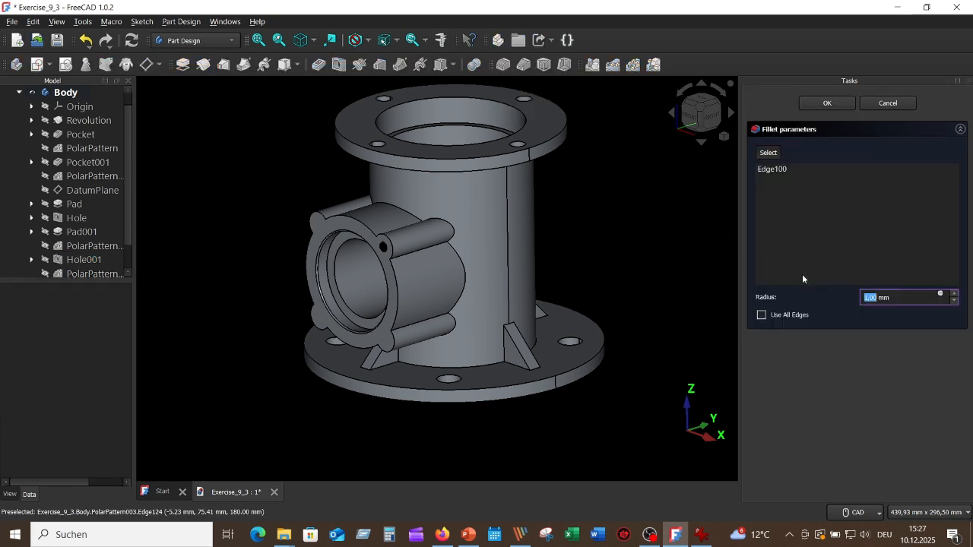
# Set the fillet radius to 2 mm and replace the selected side-flange recess edge with the main pipe's outer cylindrical face.
pyautogui.click(922, 296)
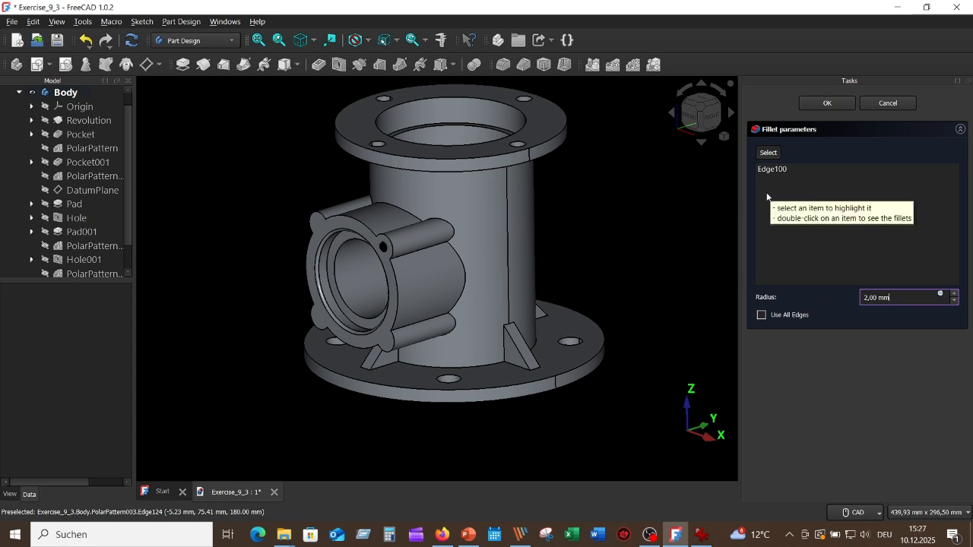
pyautogui.click(767, 170)
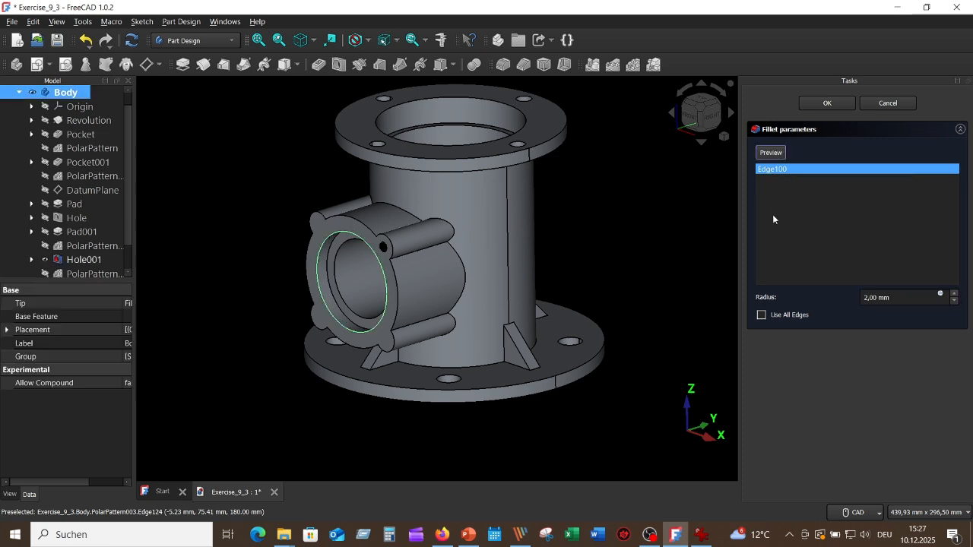
pyautogui.press('Delete')
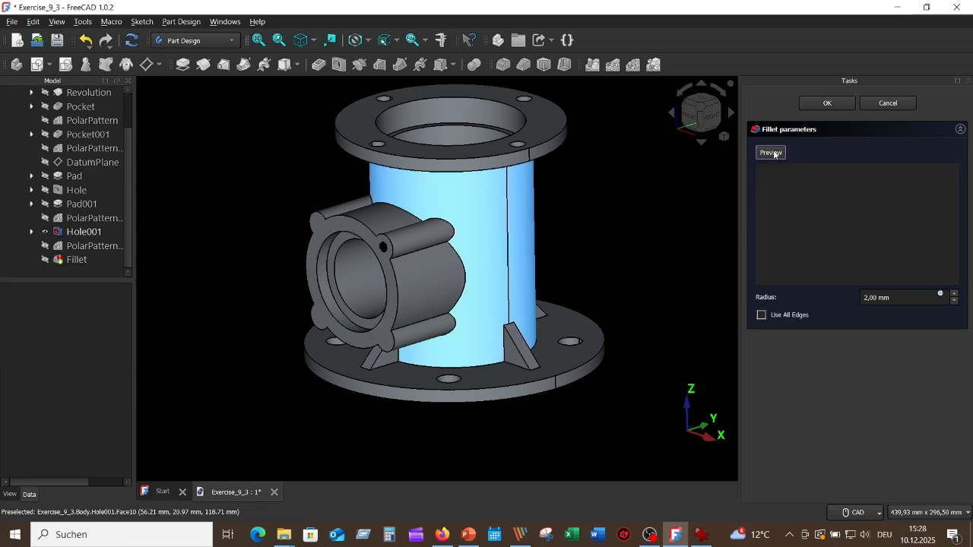
pyautogui.click(772, 155)
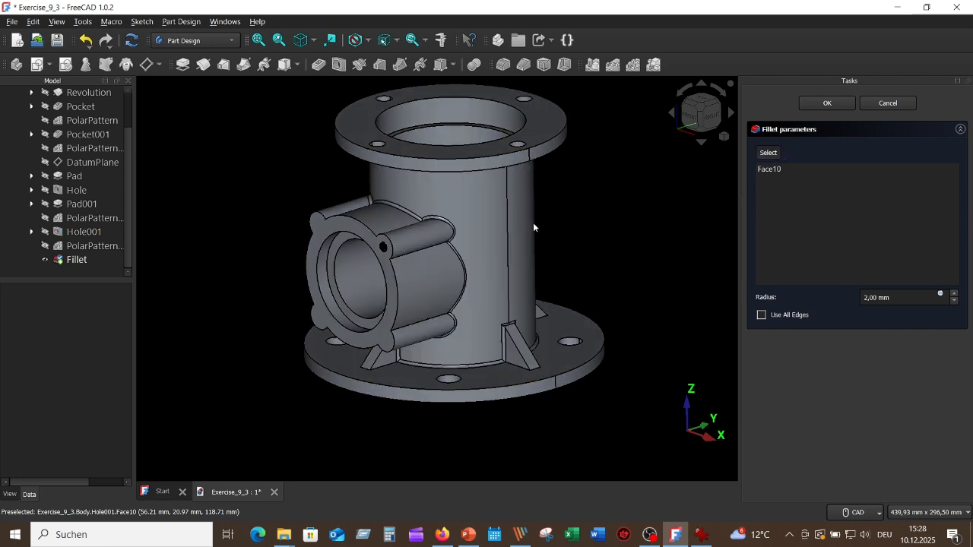
# Add the top flange's lower outer edge and the base flange's upper outer edge to the fillet and accept it.
pyautogui.click(541, 157)
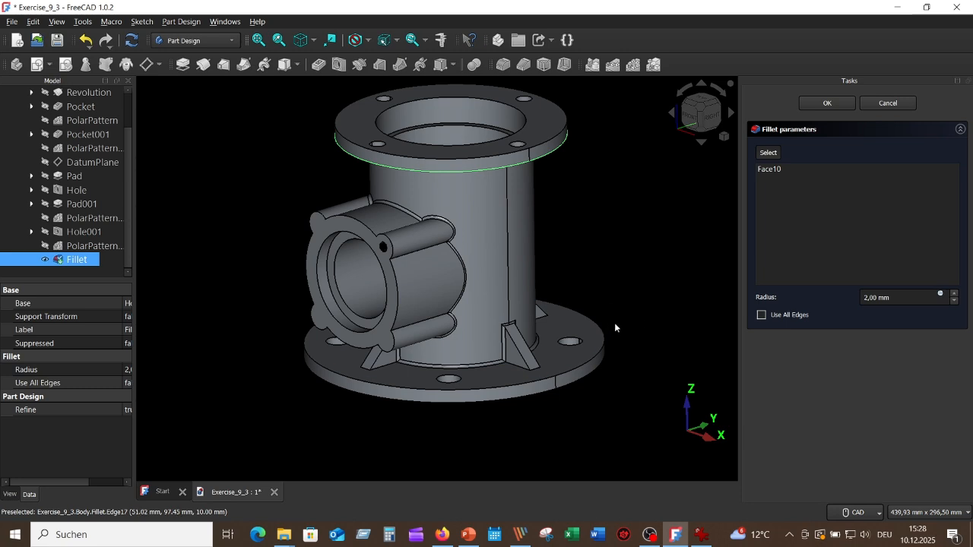
pyautogui.click(768, 153)
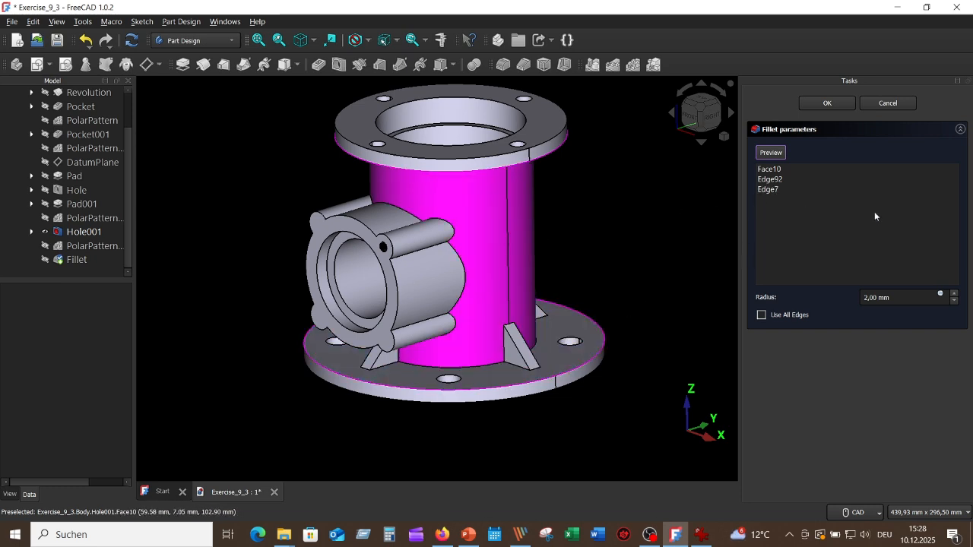
pyautogui.click(835, 103)
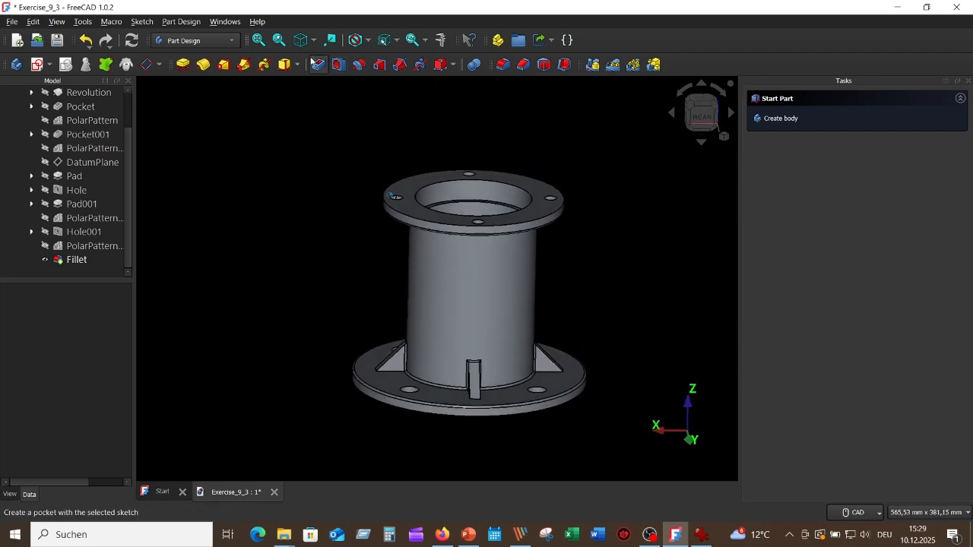
pyautogui.click(300, 39)
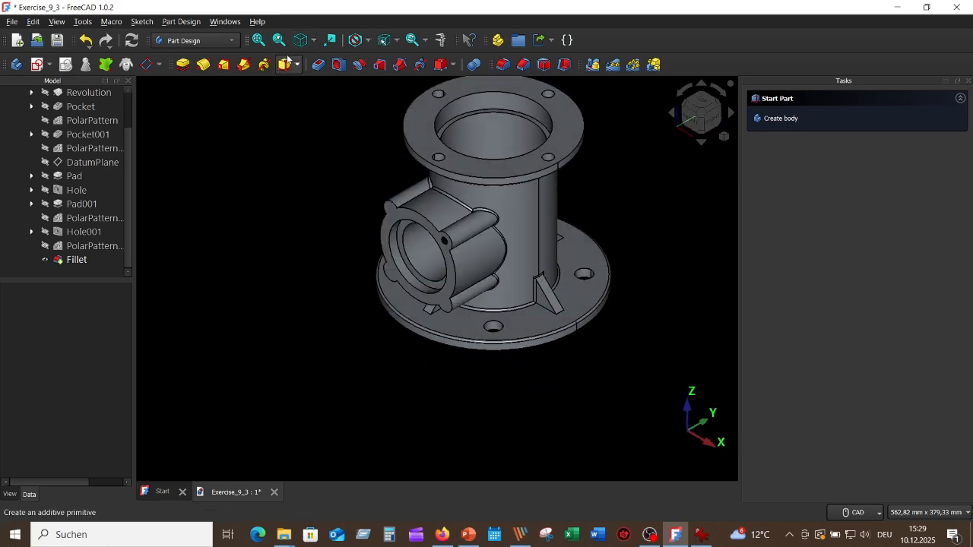
pyautogui.click(259, 39)
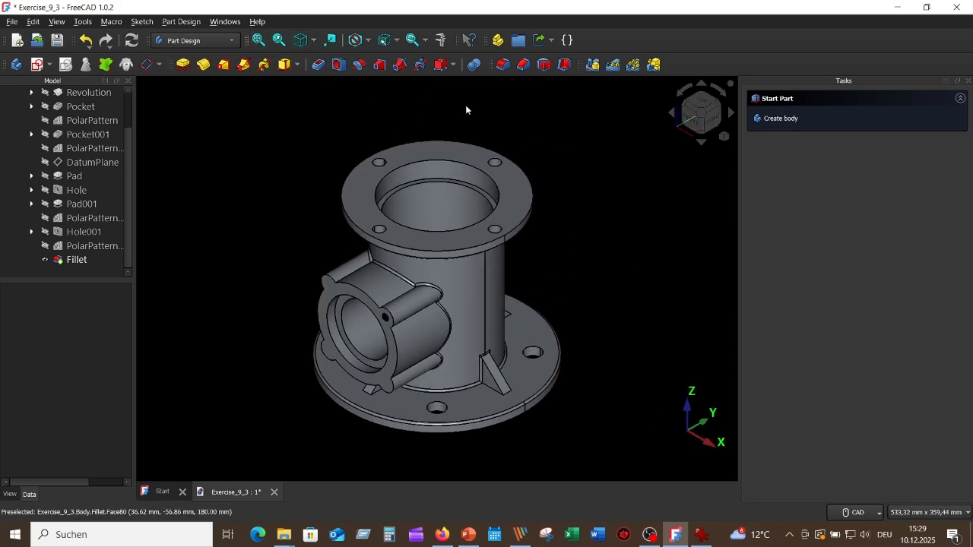